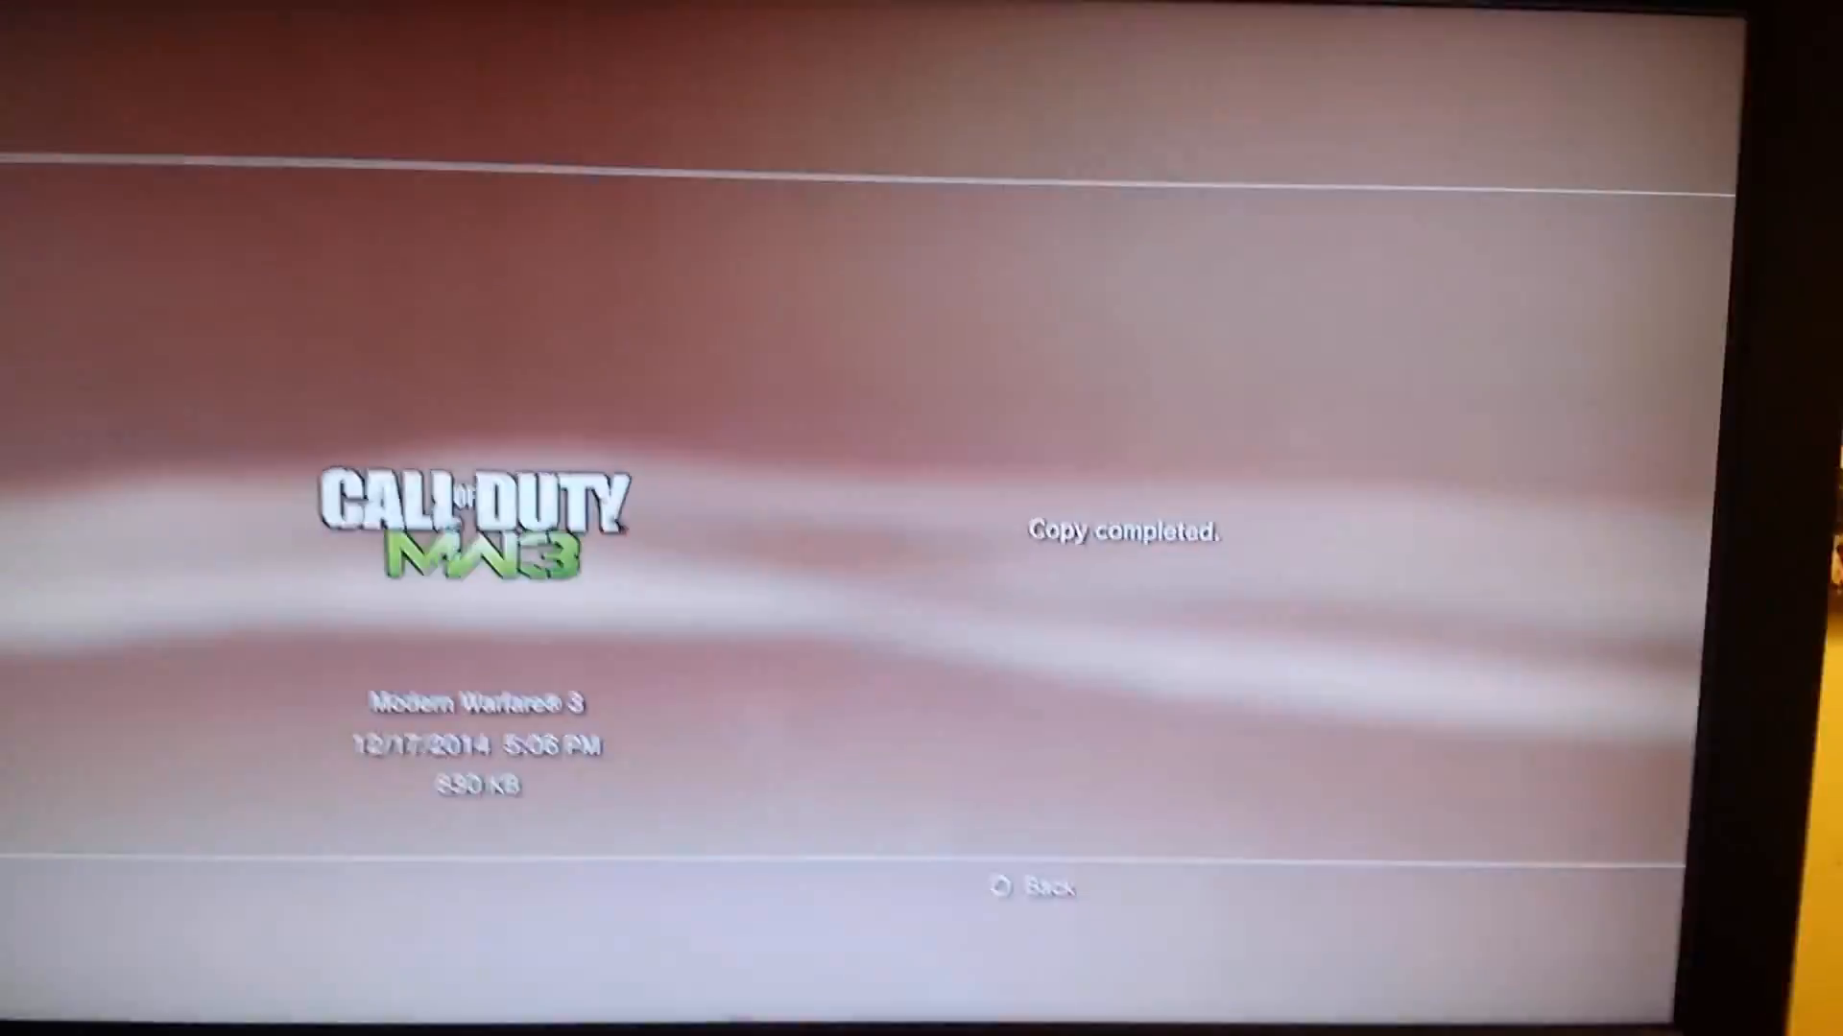
key("Escape")
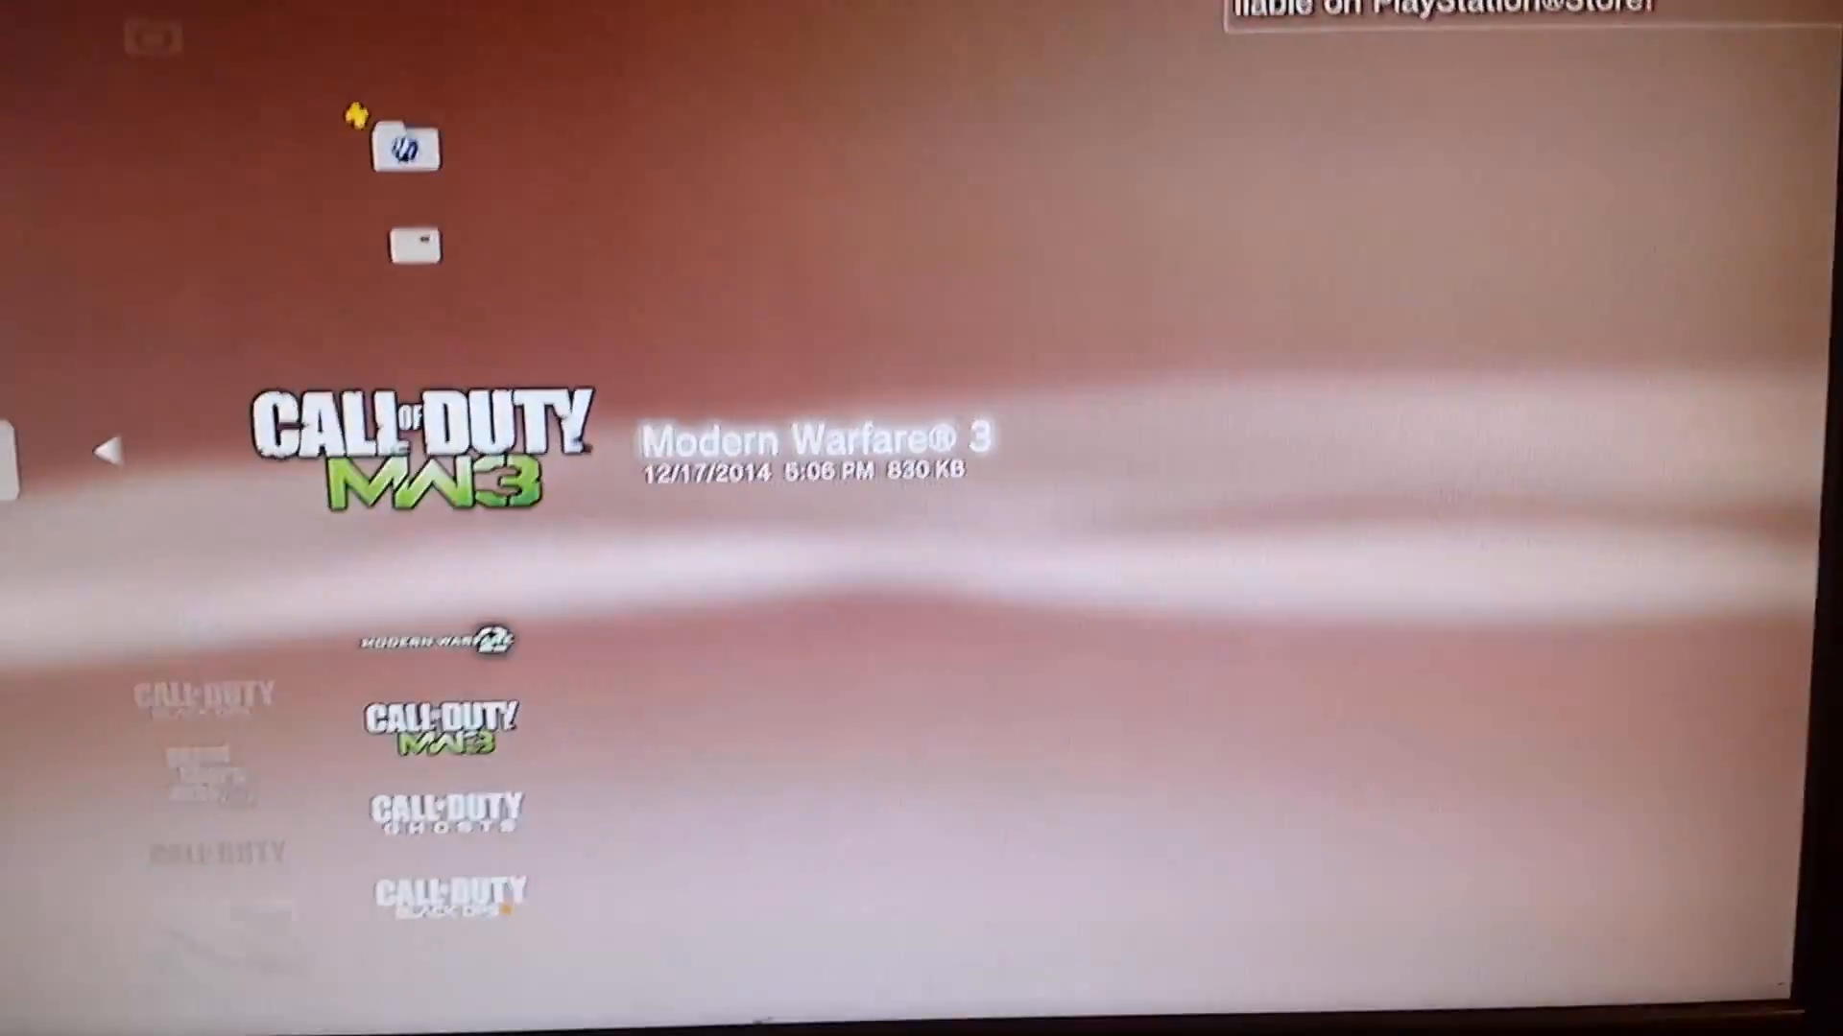
key("Escape")
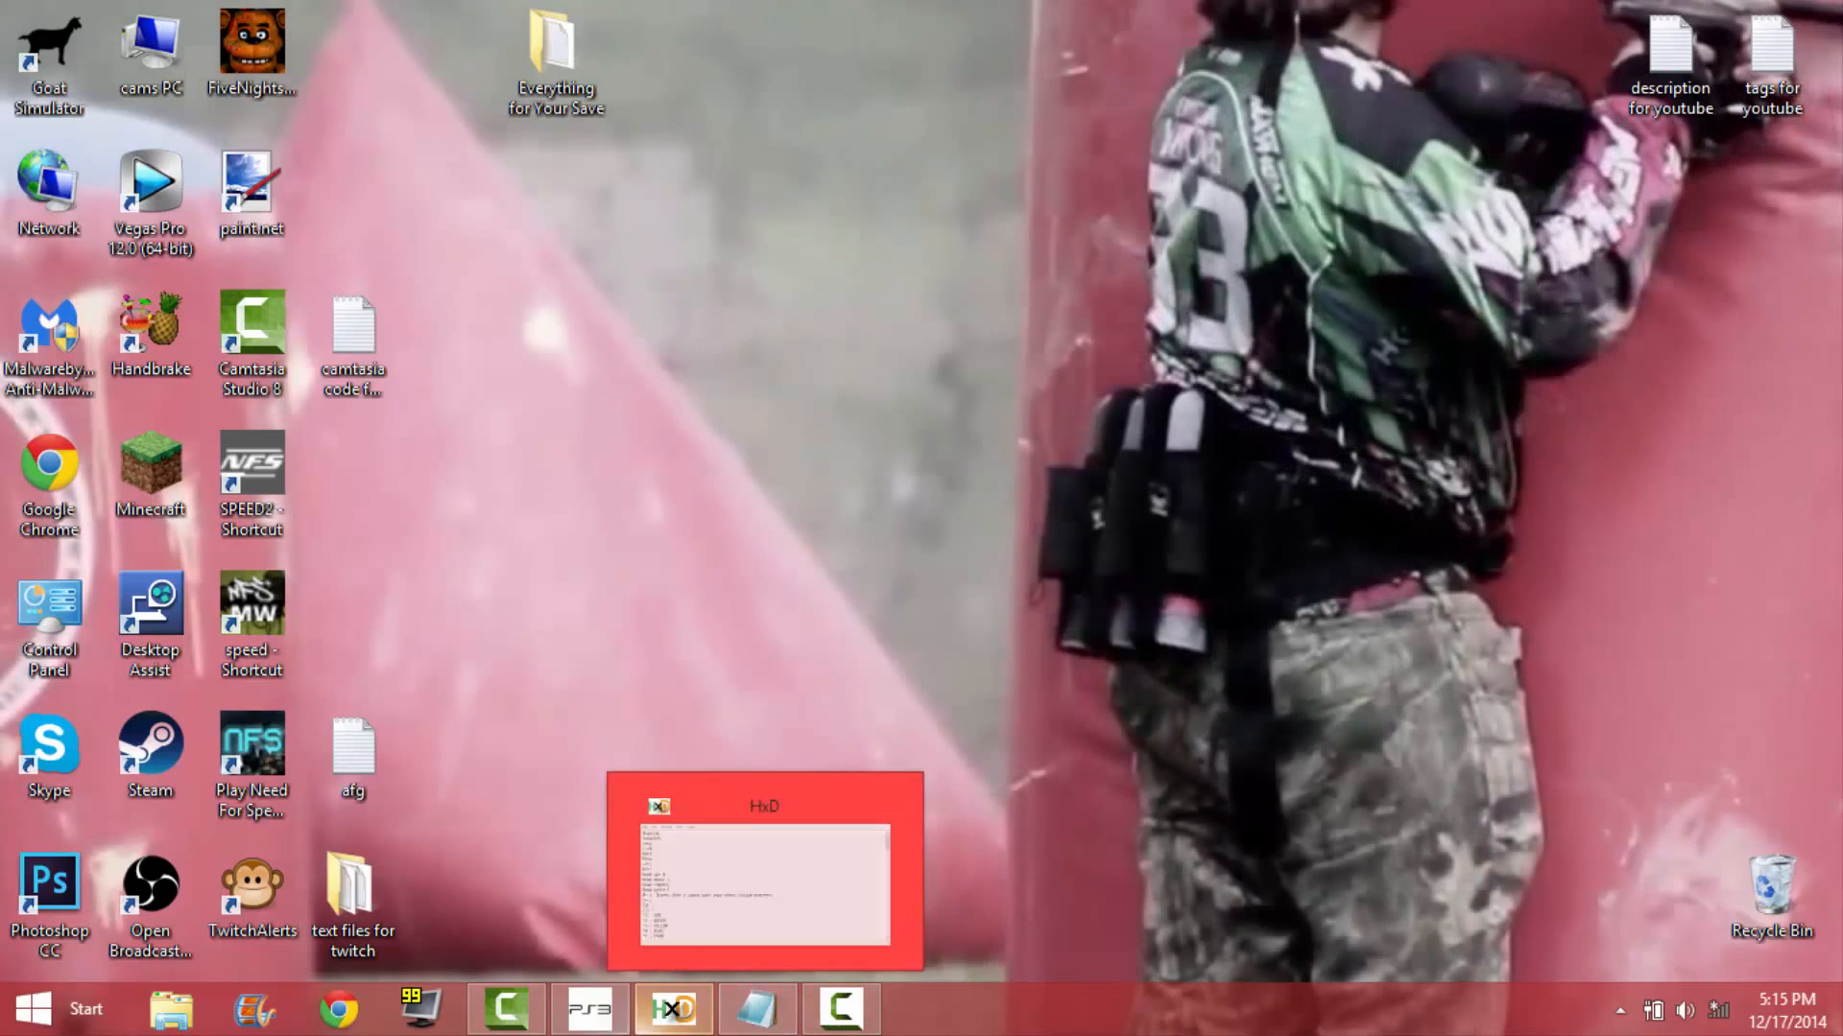
mouse_move(616, 1025)
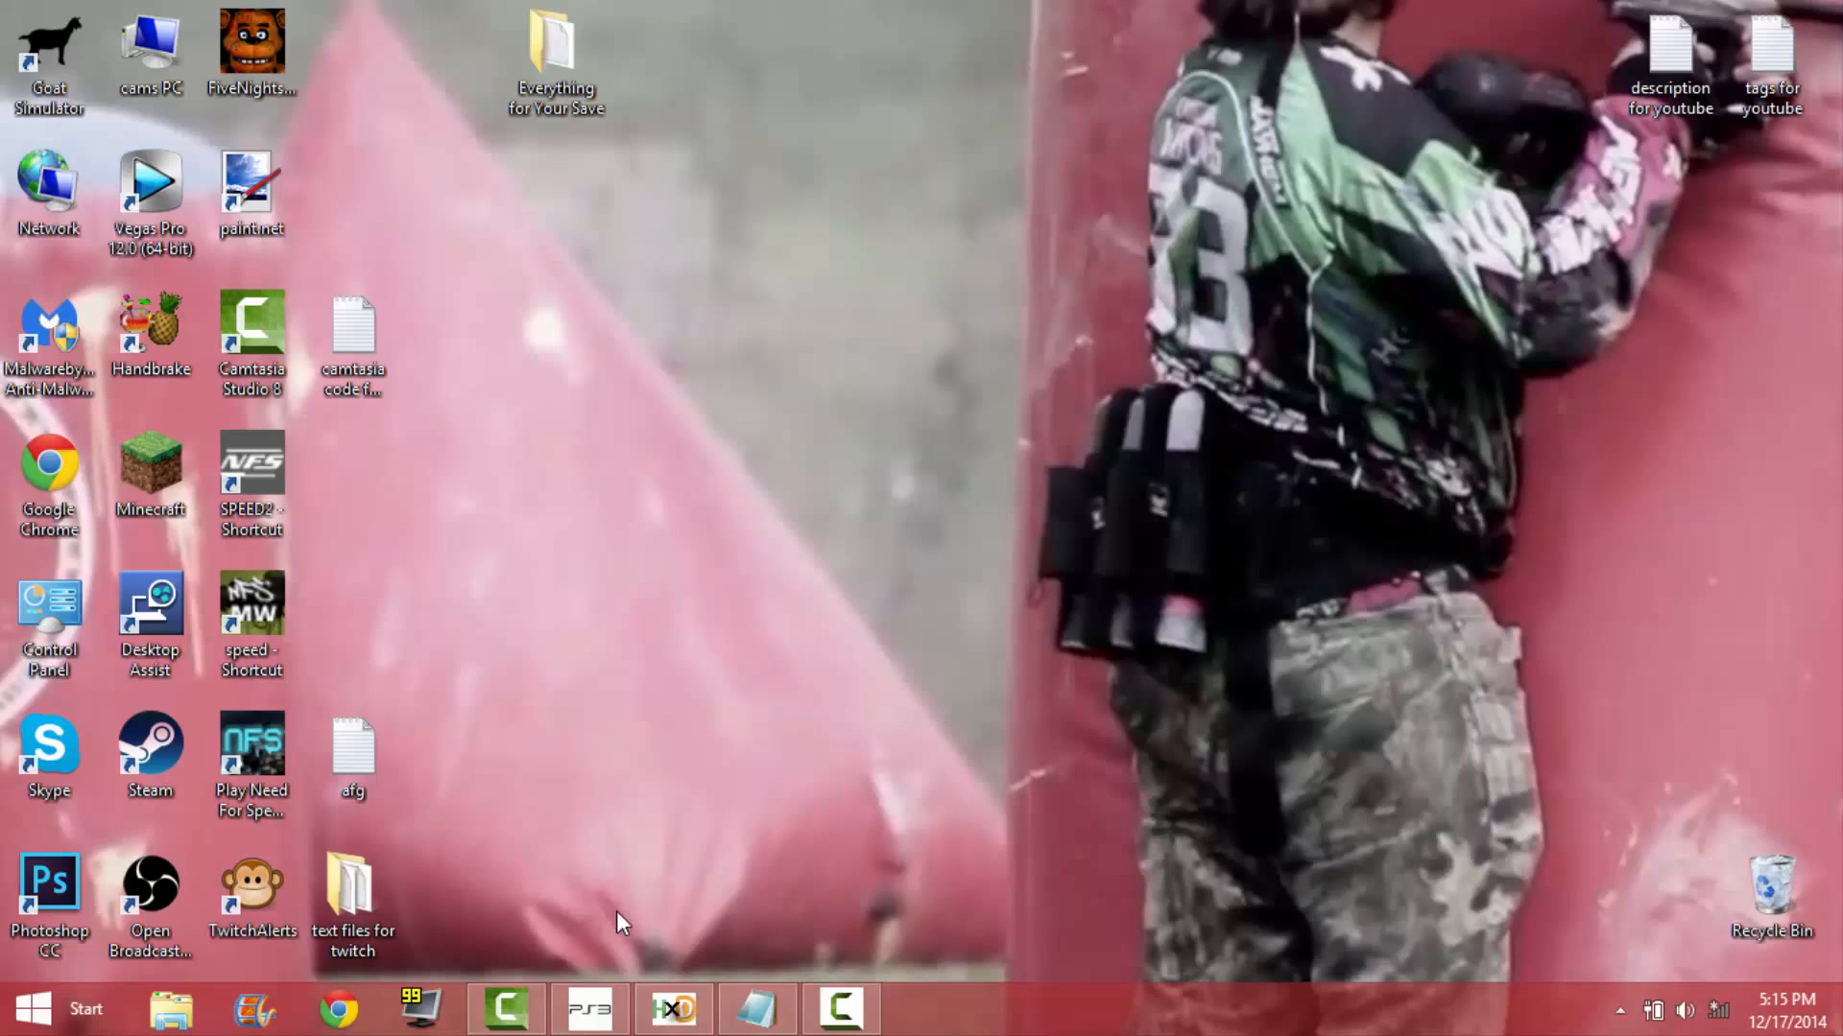
left_click(614, 1030)
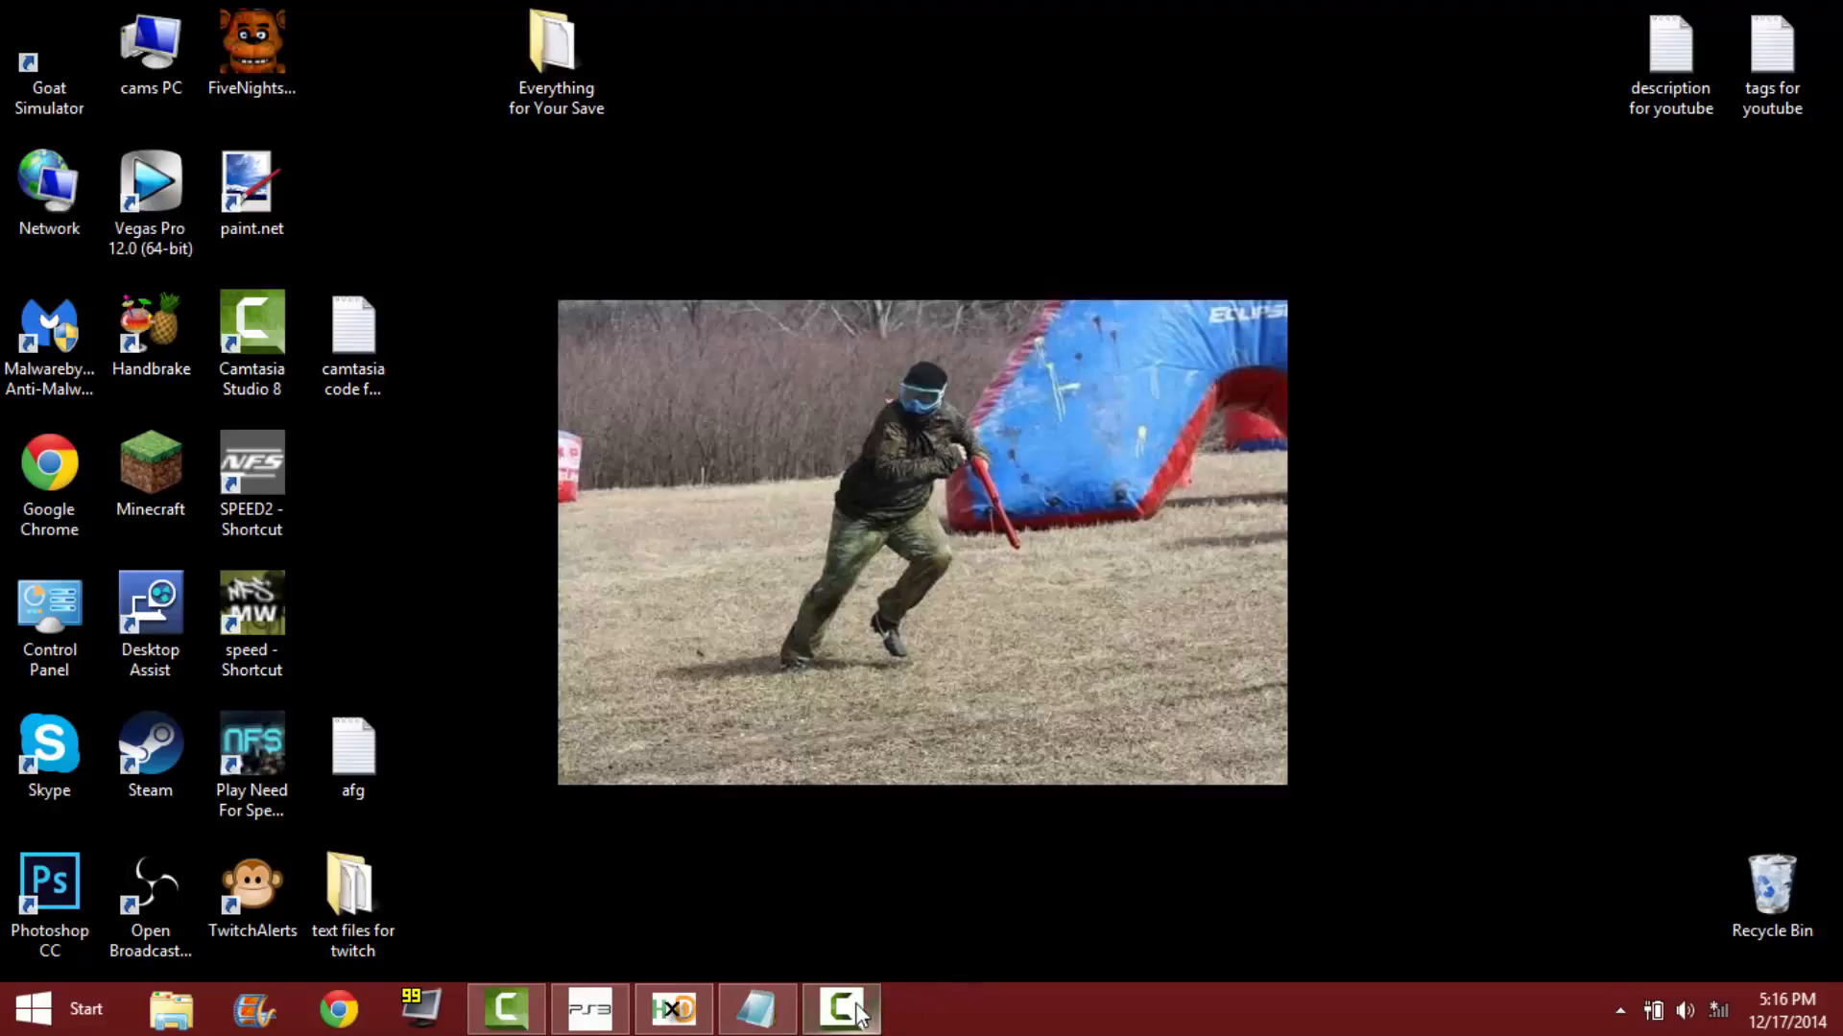
left_click(553, 1000)
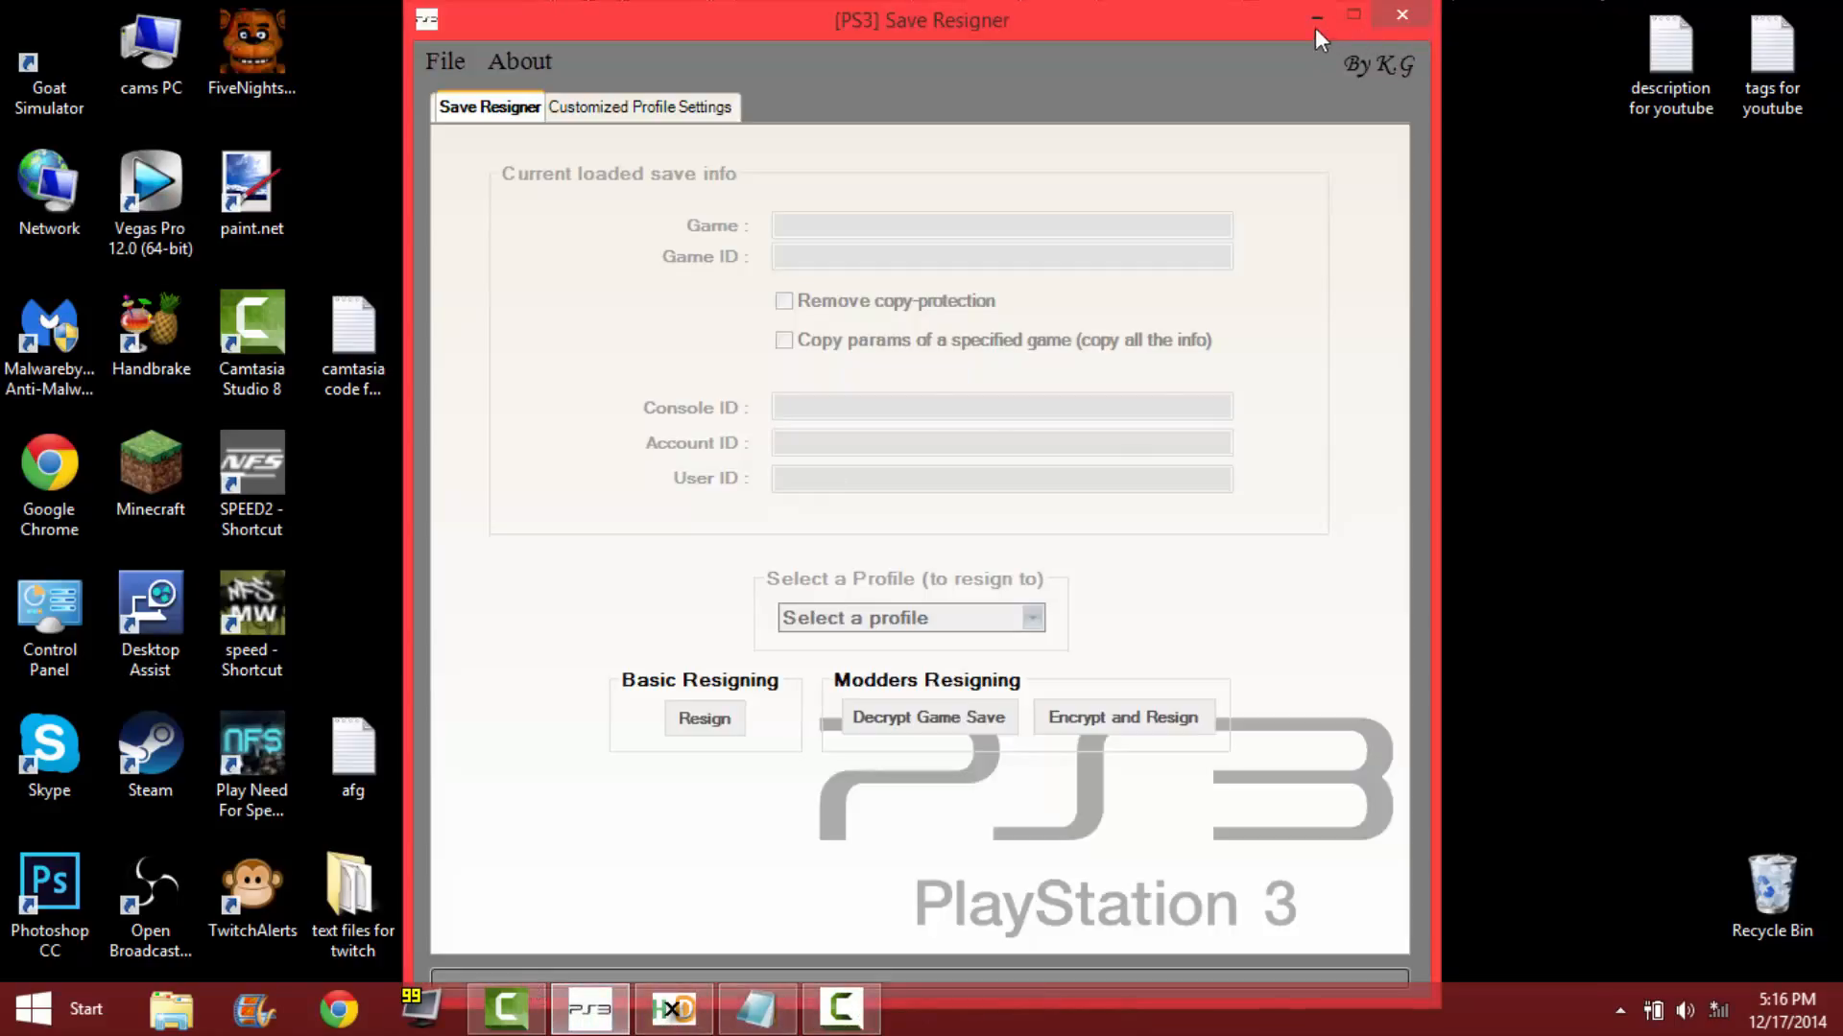
left_click(1316, 18)
mouse_move(516, 89)
left_mouse_down()
mouse_move(653, 130)
mouse_move(566, 108)
mouse_move(549, 82)
left_mouse_up()
left_click(609, 1019)
left_click(464, 67)
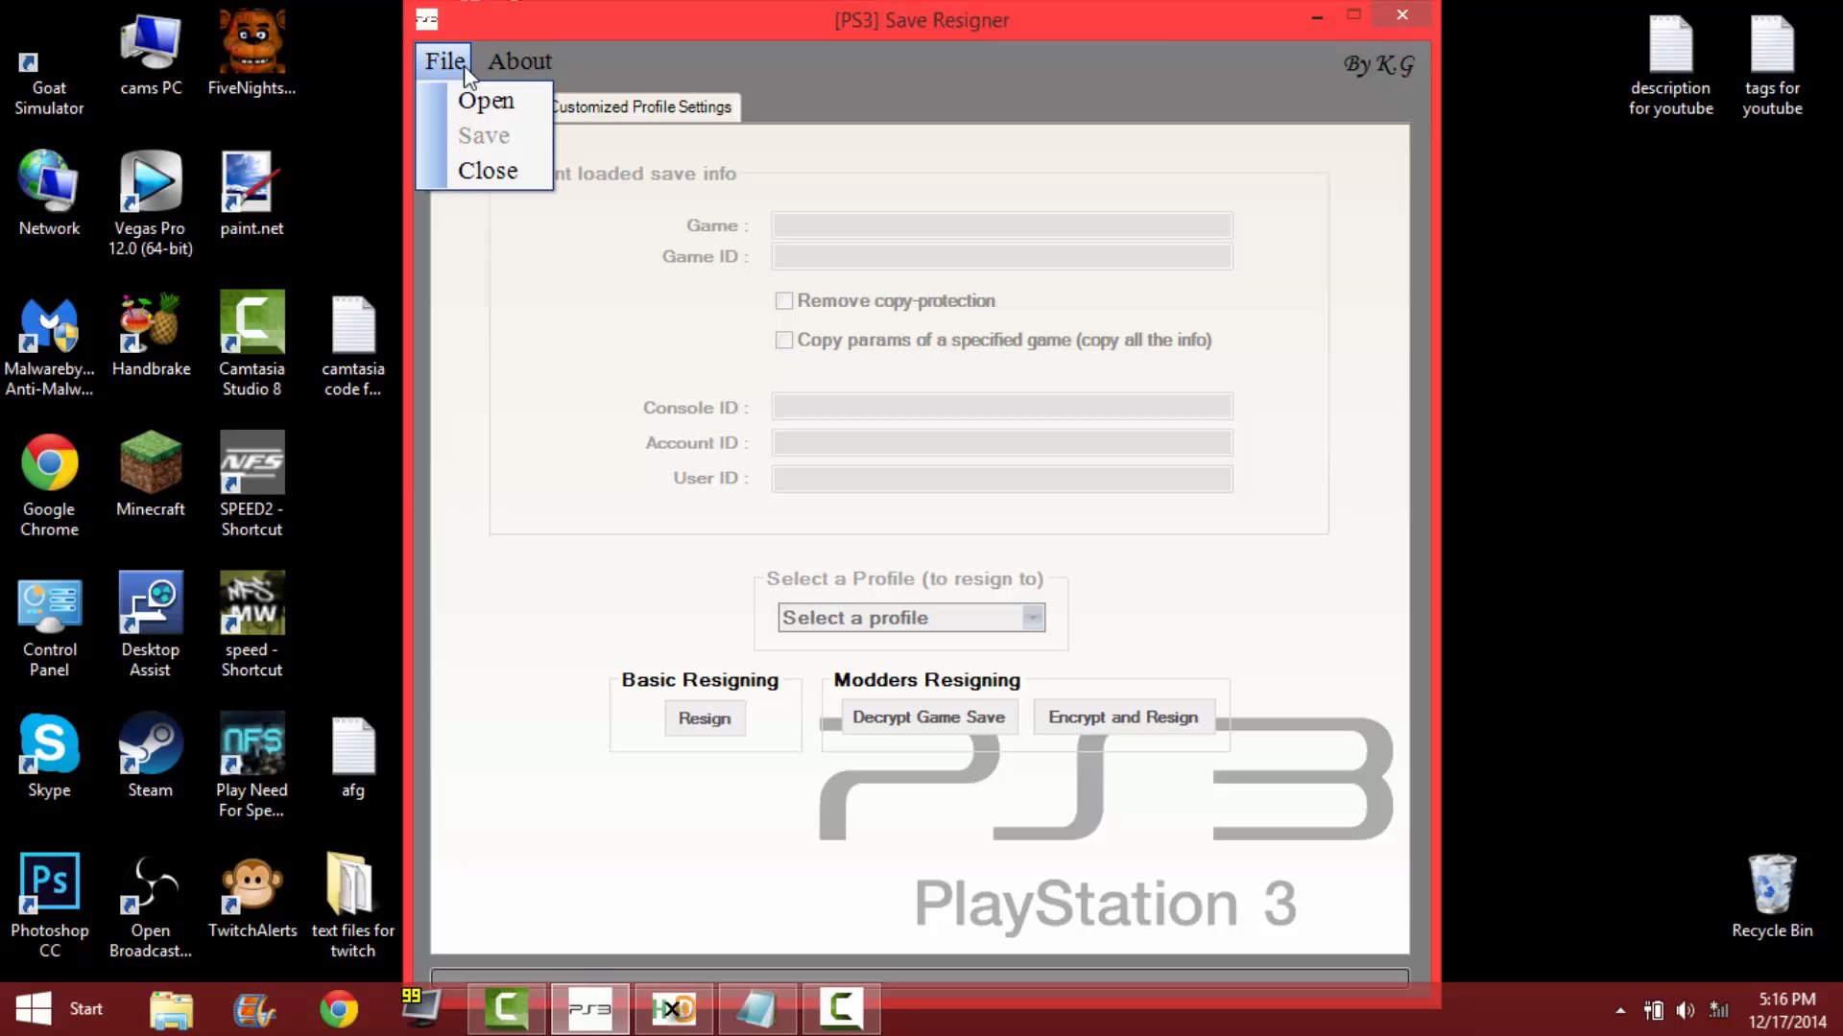
left_click(1320, 17)
double_click(590, 79)
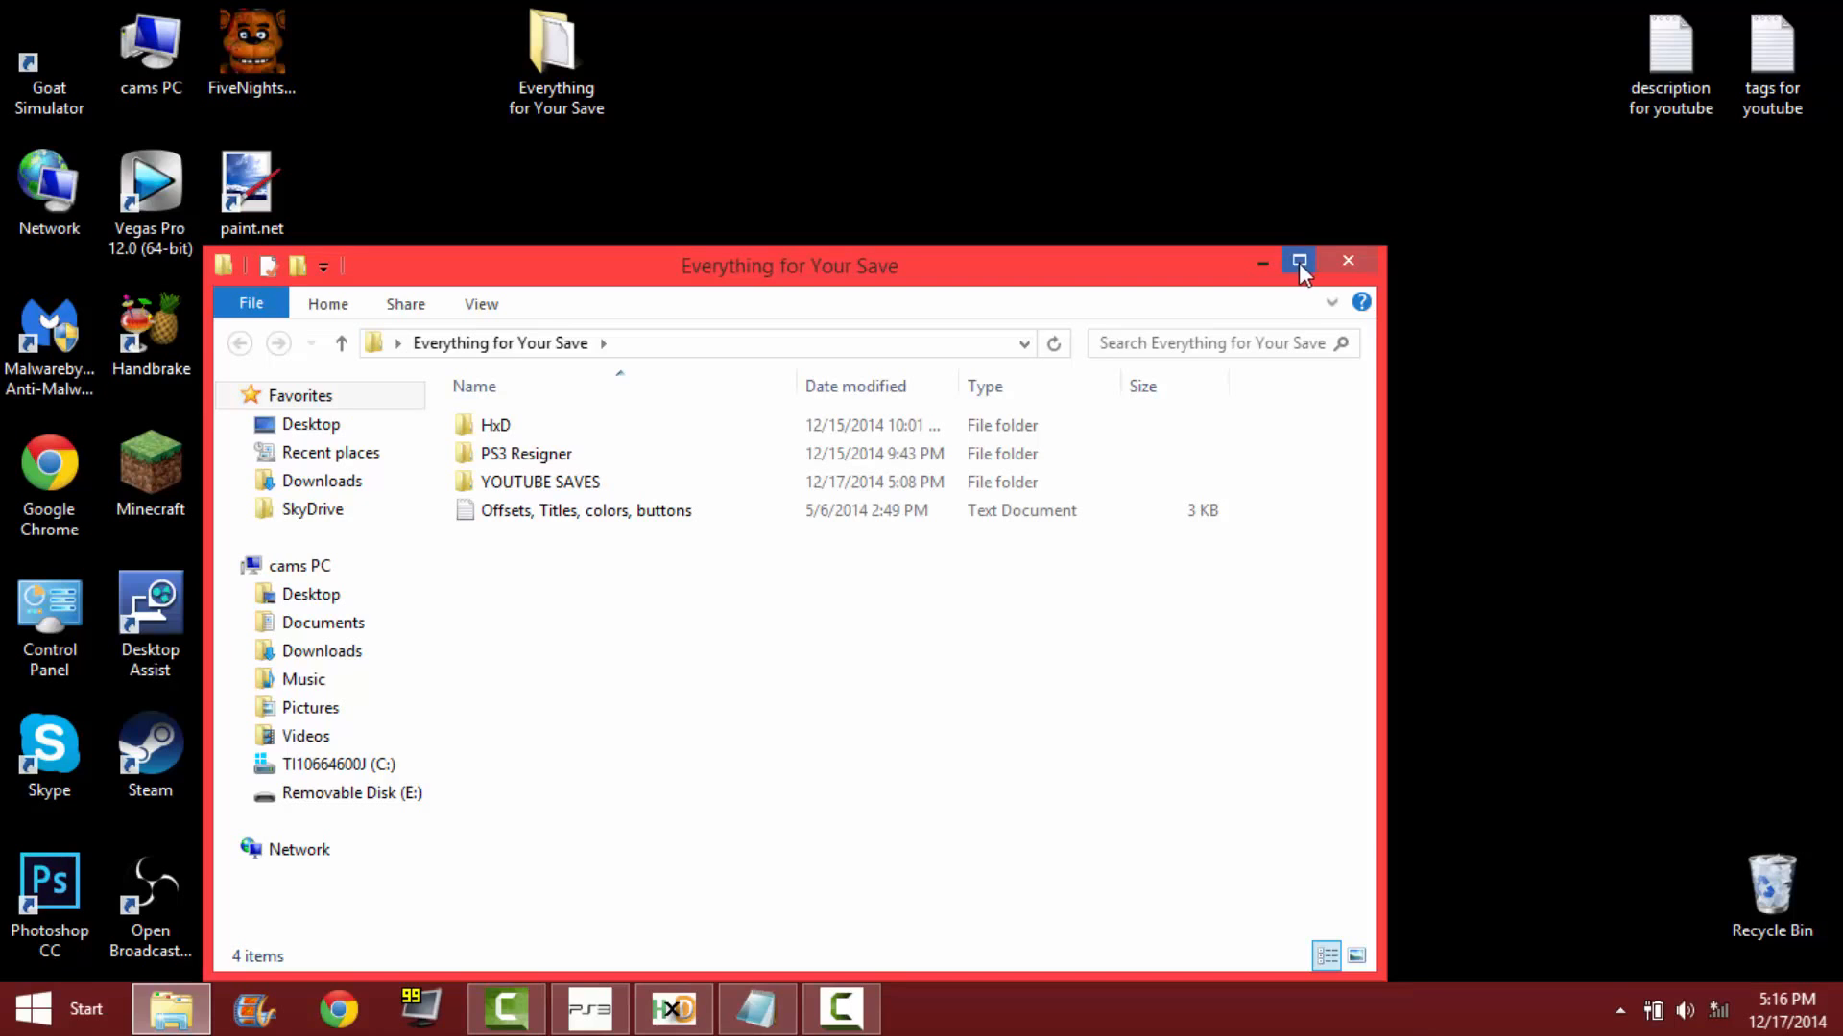
left_click(1347, 261)
In PS3 Save Resigner, load GPAD0_CM from Everything for Your Save > YOUTUBE SAVES > RAINBOWS (LOL) > BLUS30838-AUTO- on the desktop.
left_click(589, 1008)
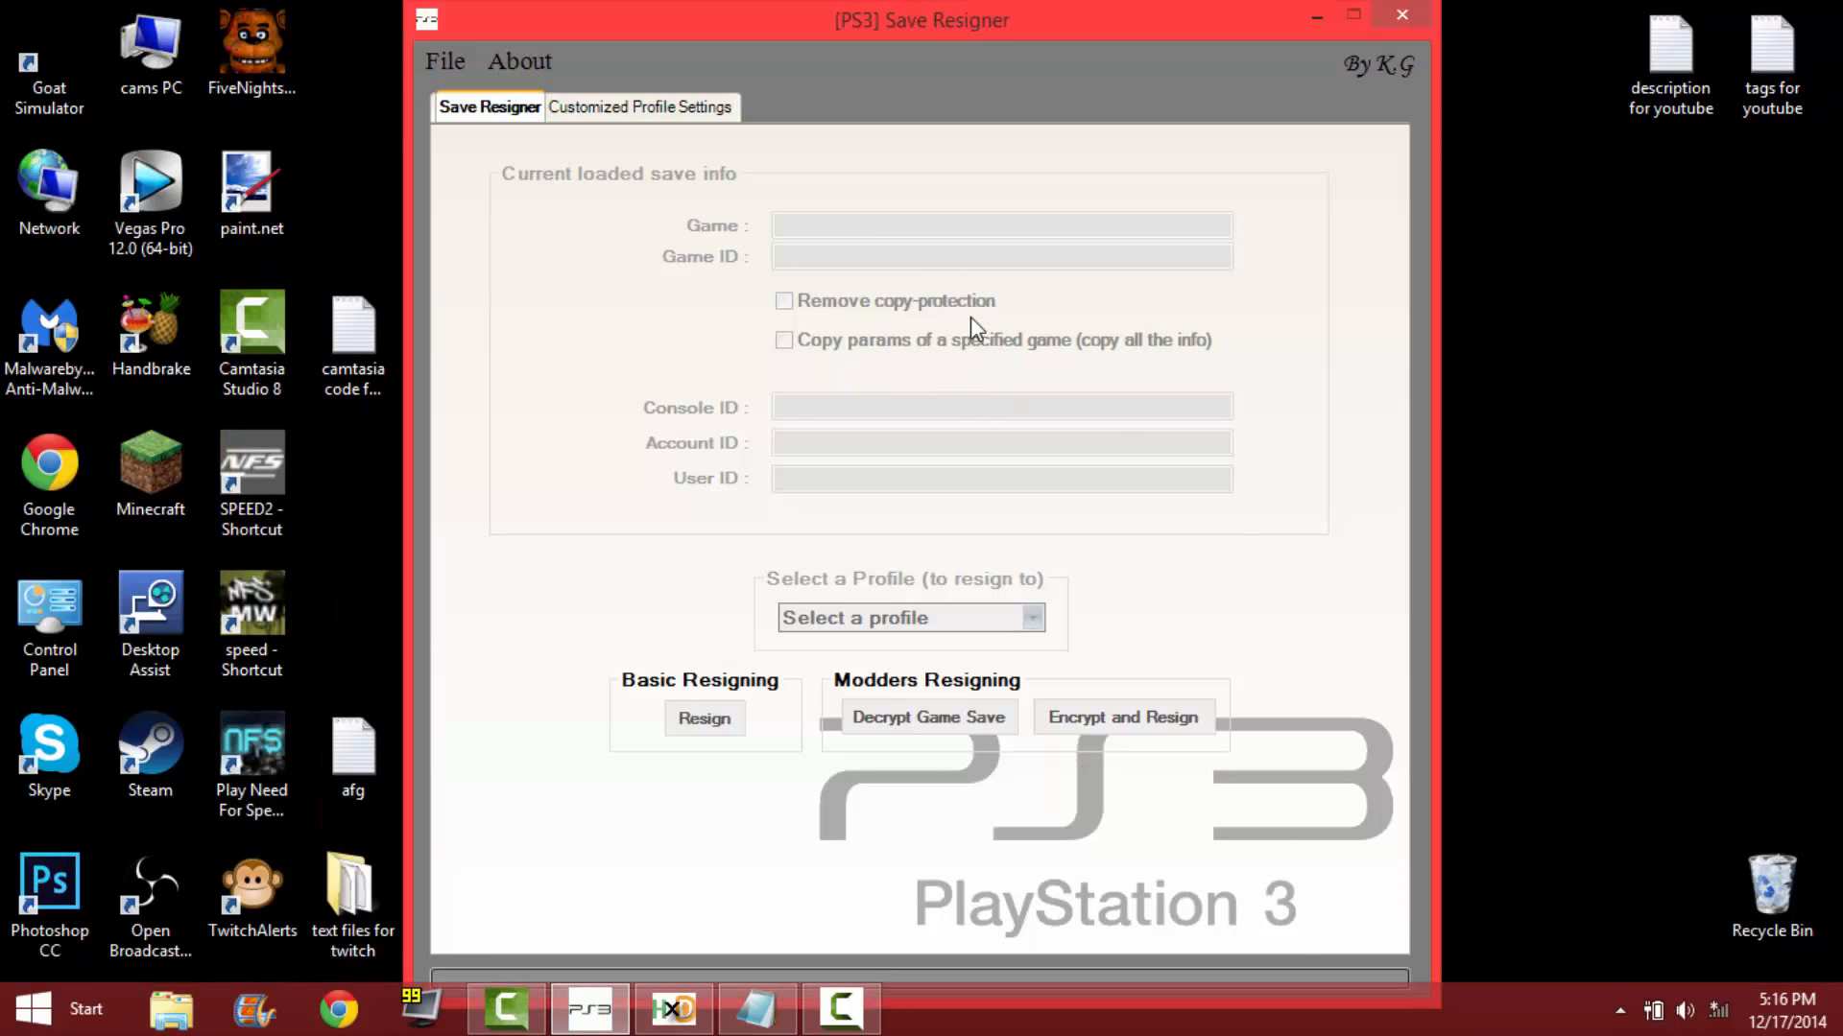
left_click(444, 60)
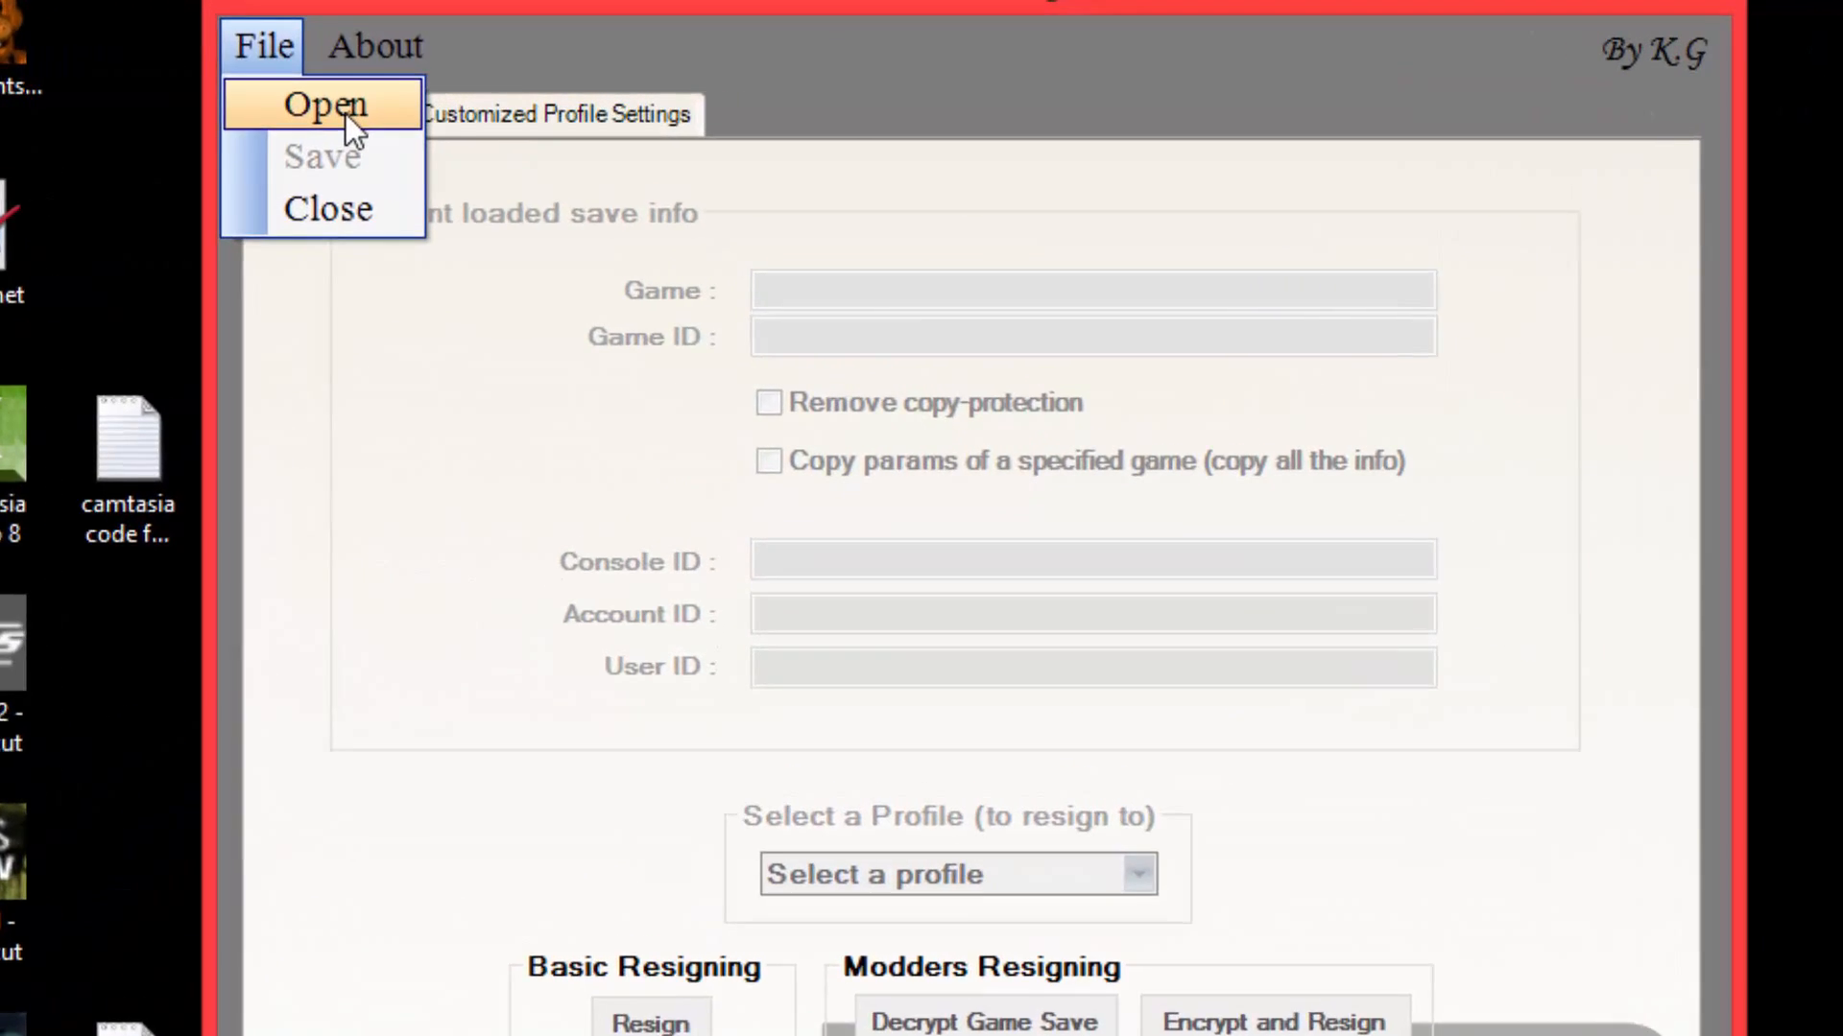
left_click(485, 102)
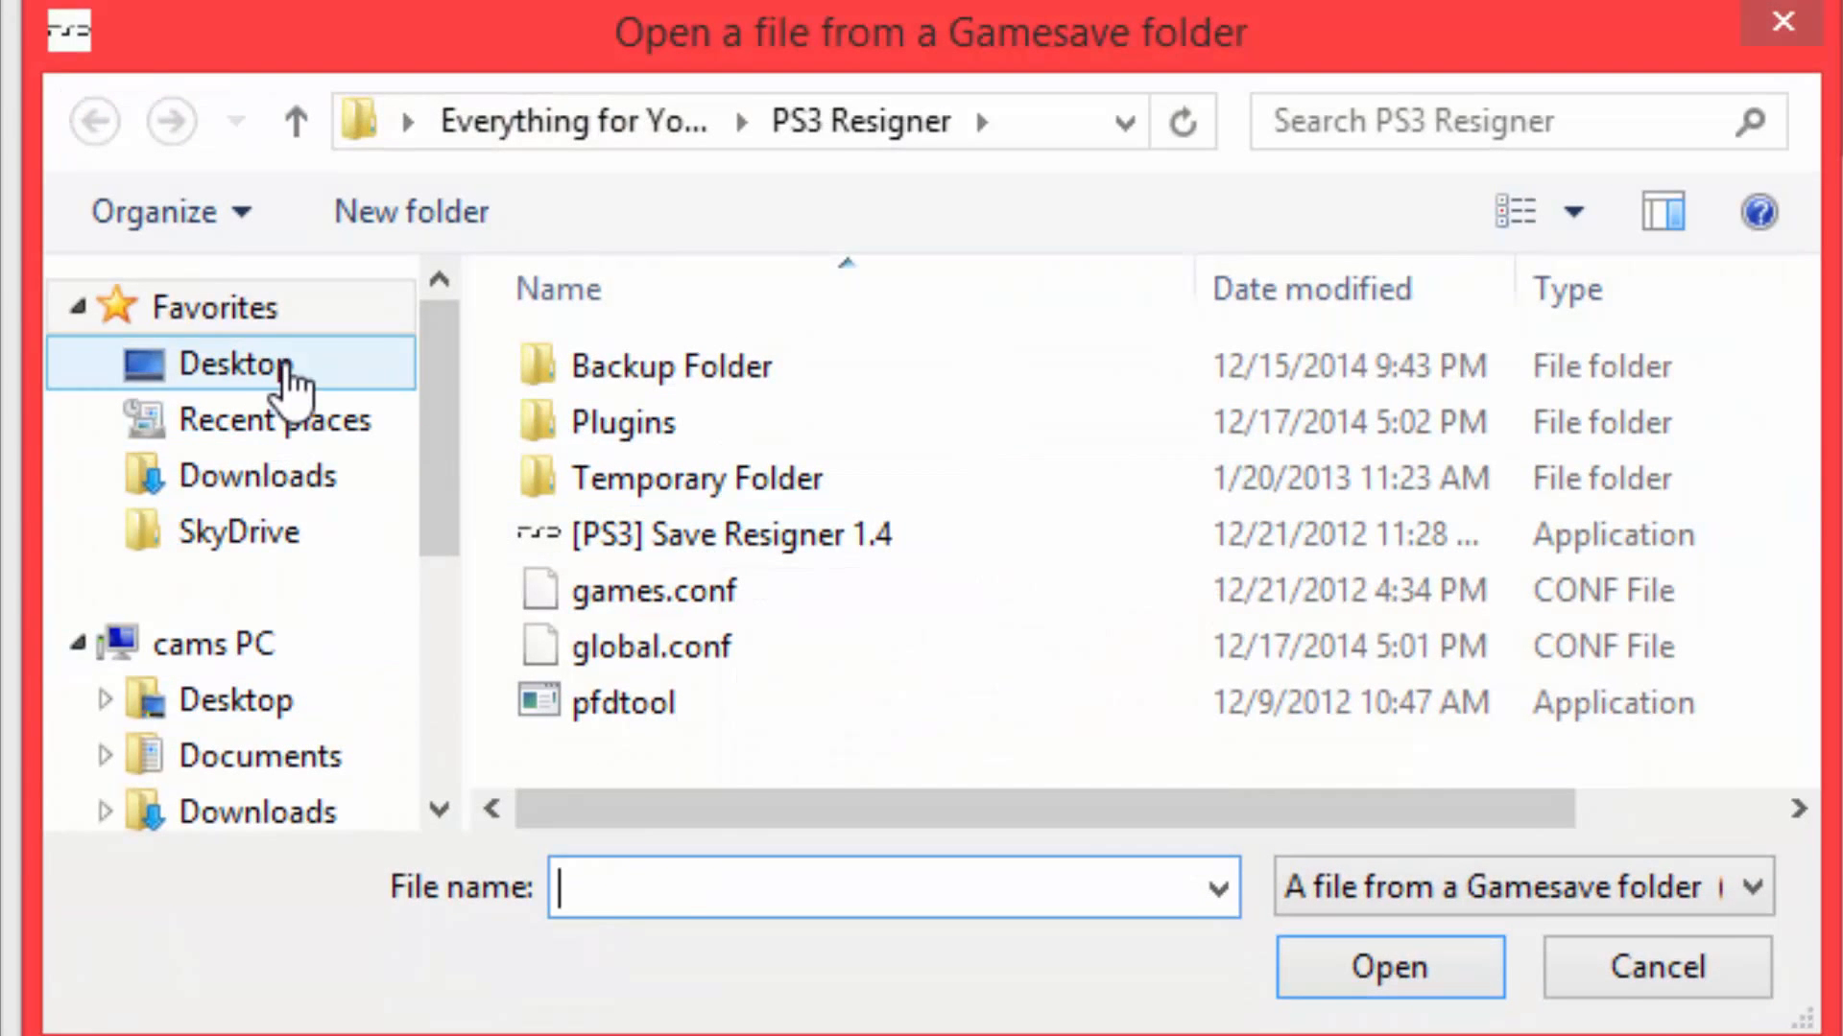
left_click(278, 374)
double_click(835, 750)
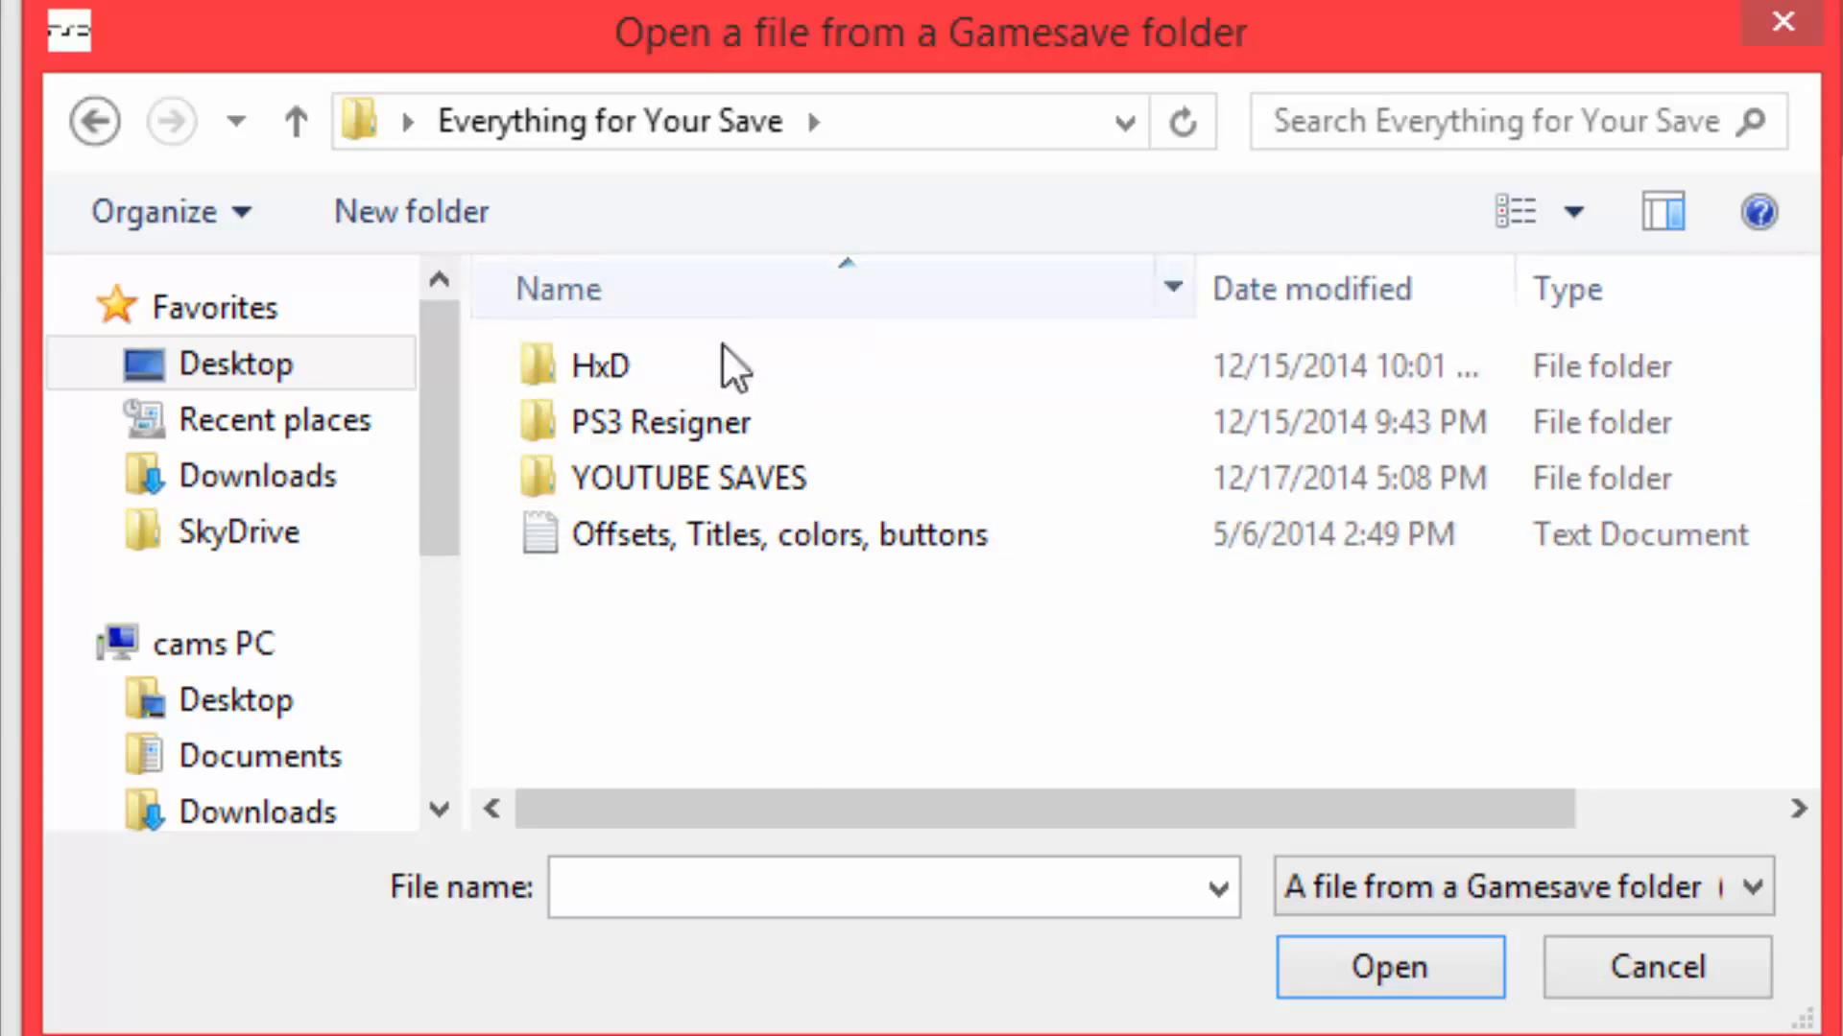
double_click(763, 488)
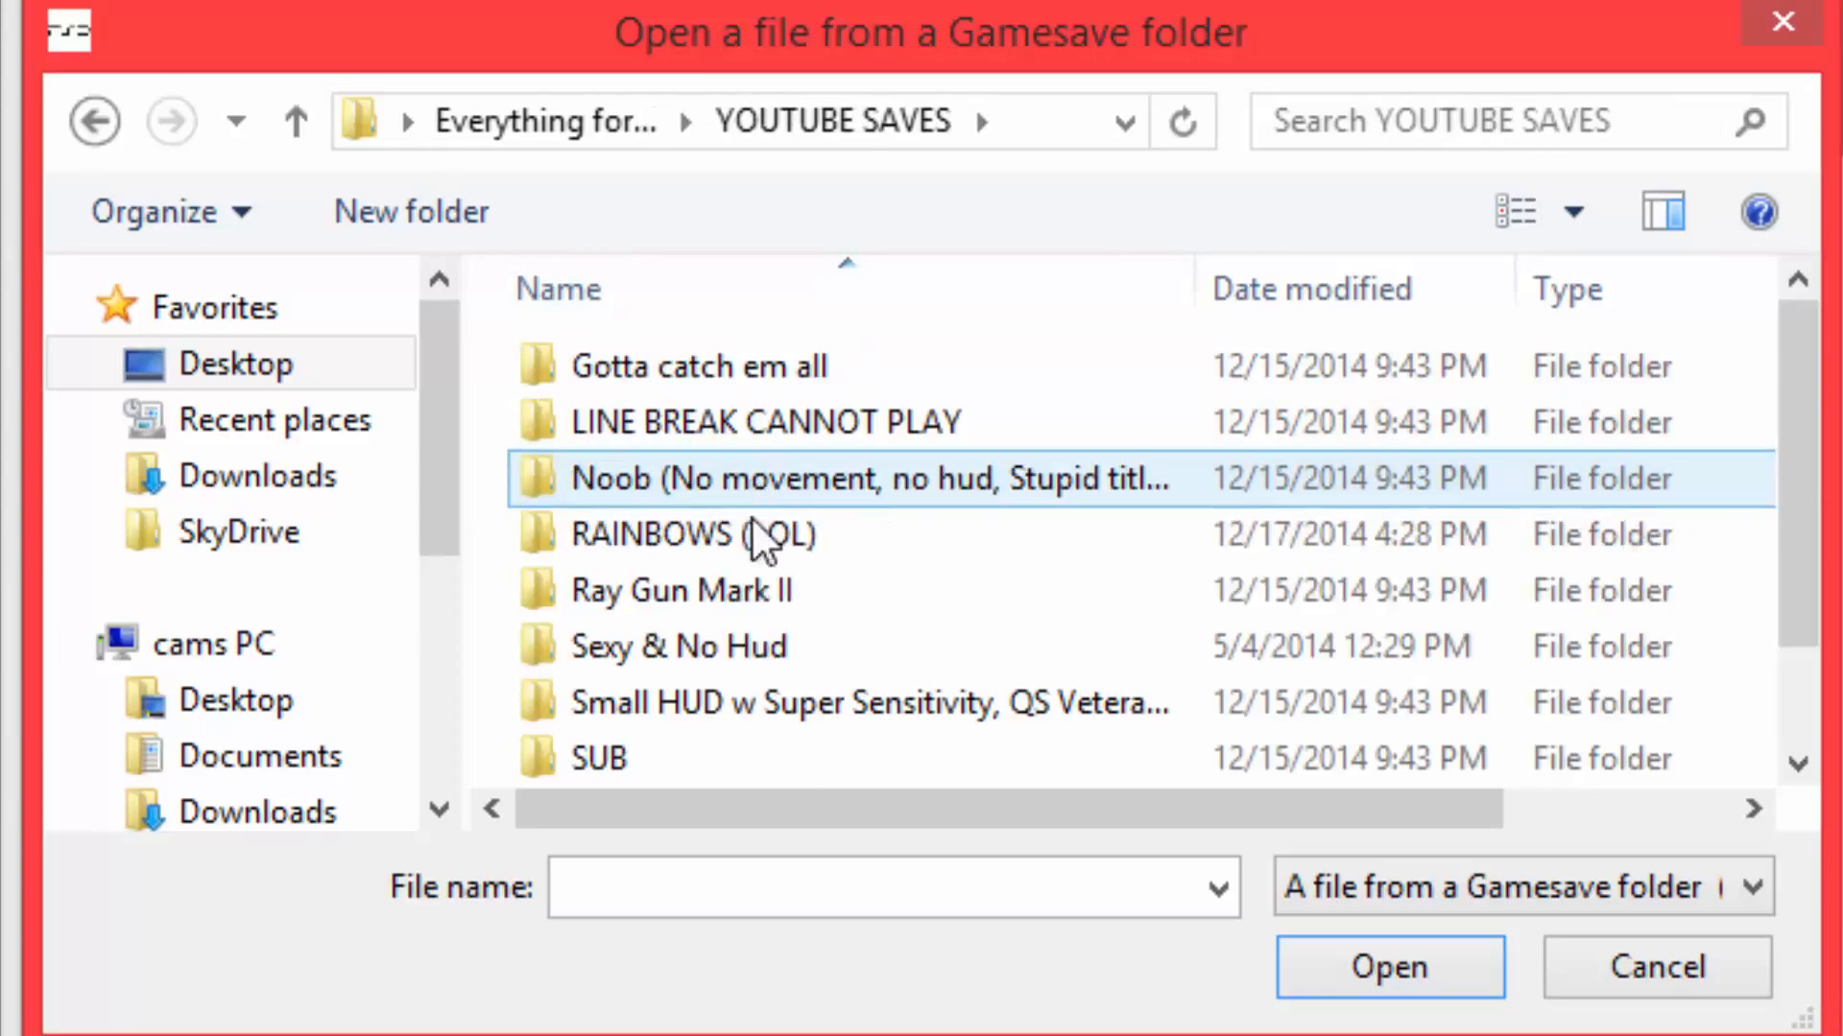
scroll(892, 523, "down", 1)
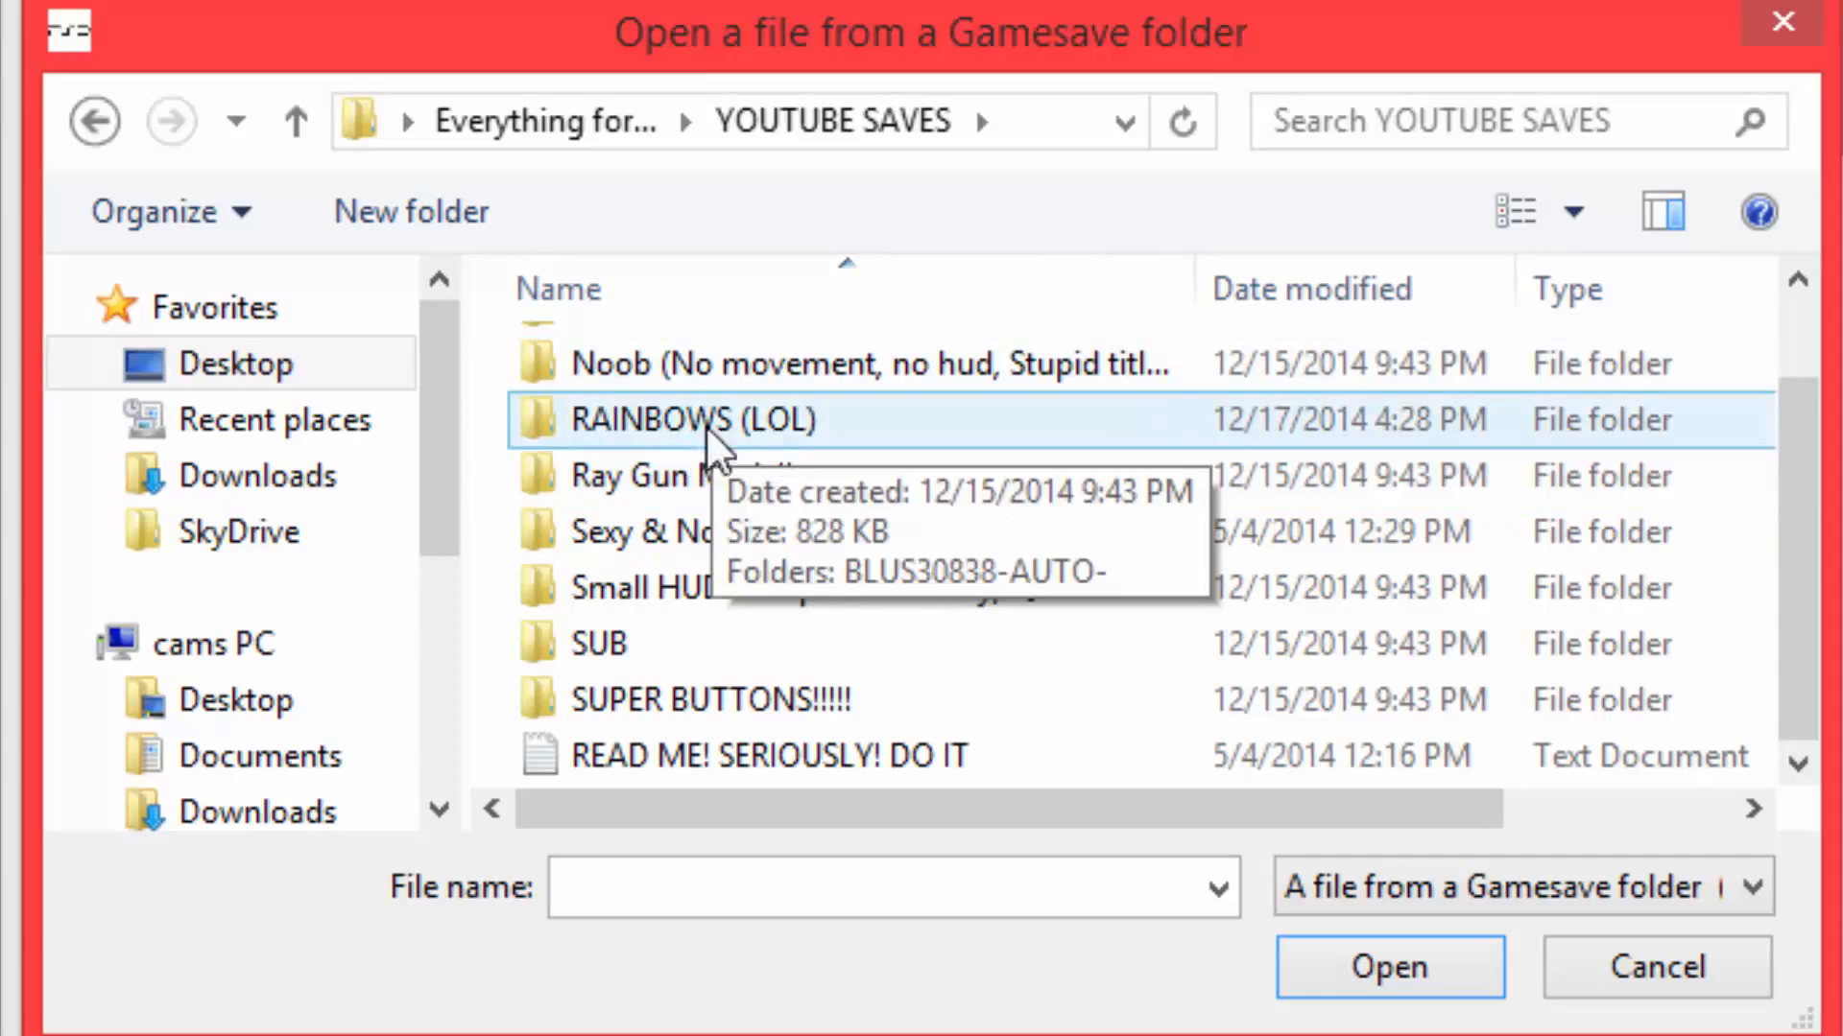
double_click(755, 422)
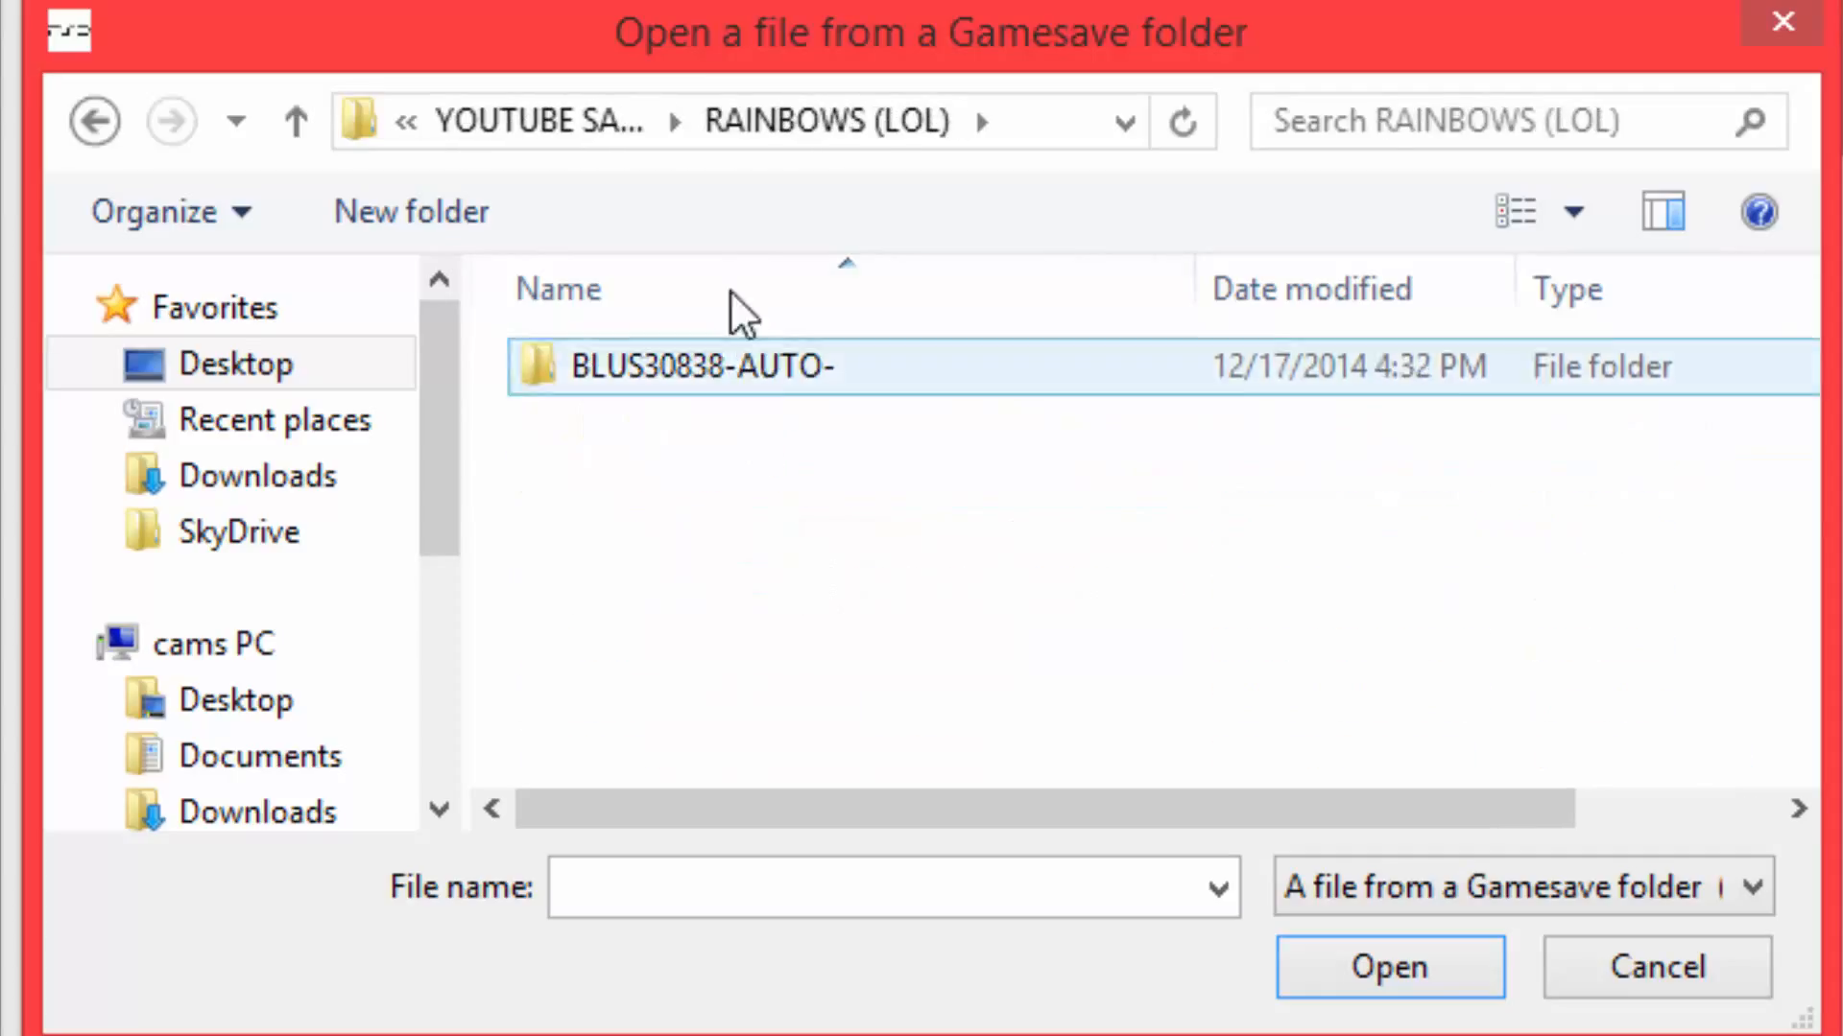
double_click(739, 379)
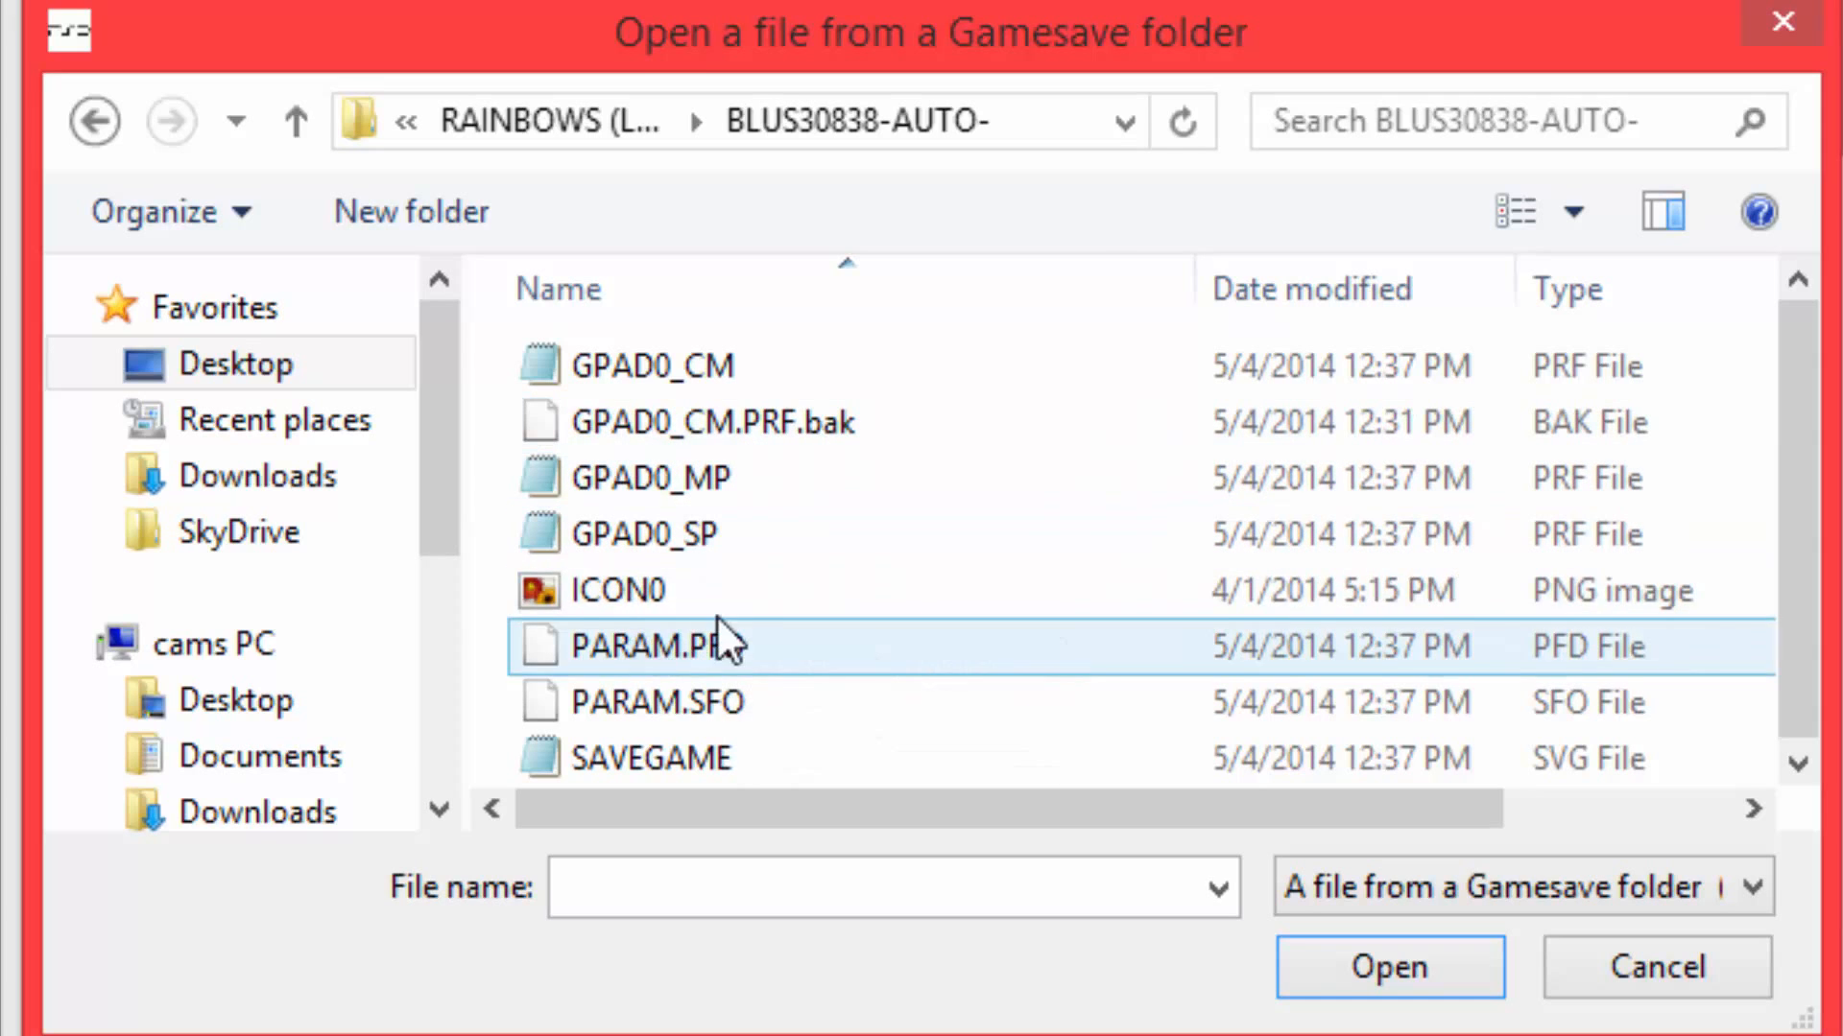
double_click(699, 355)
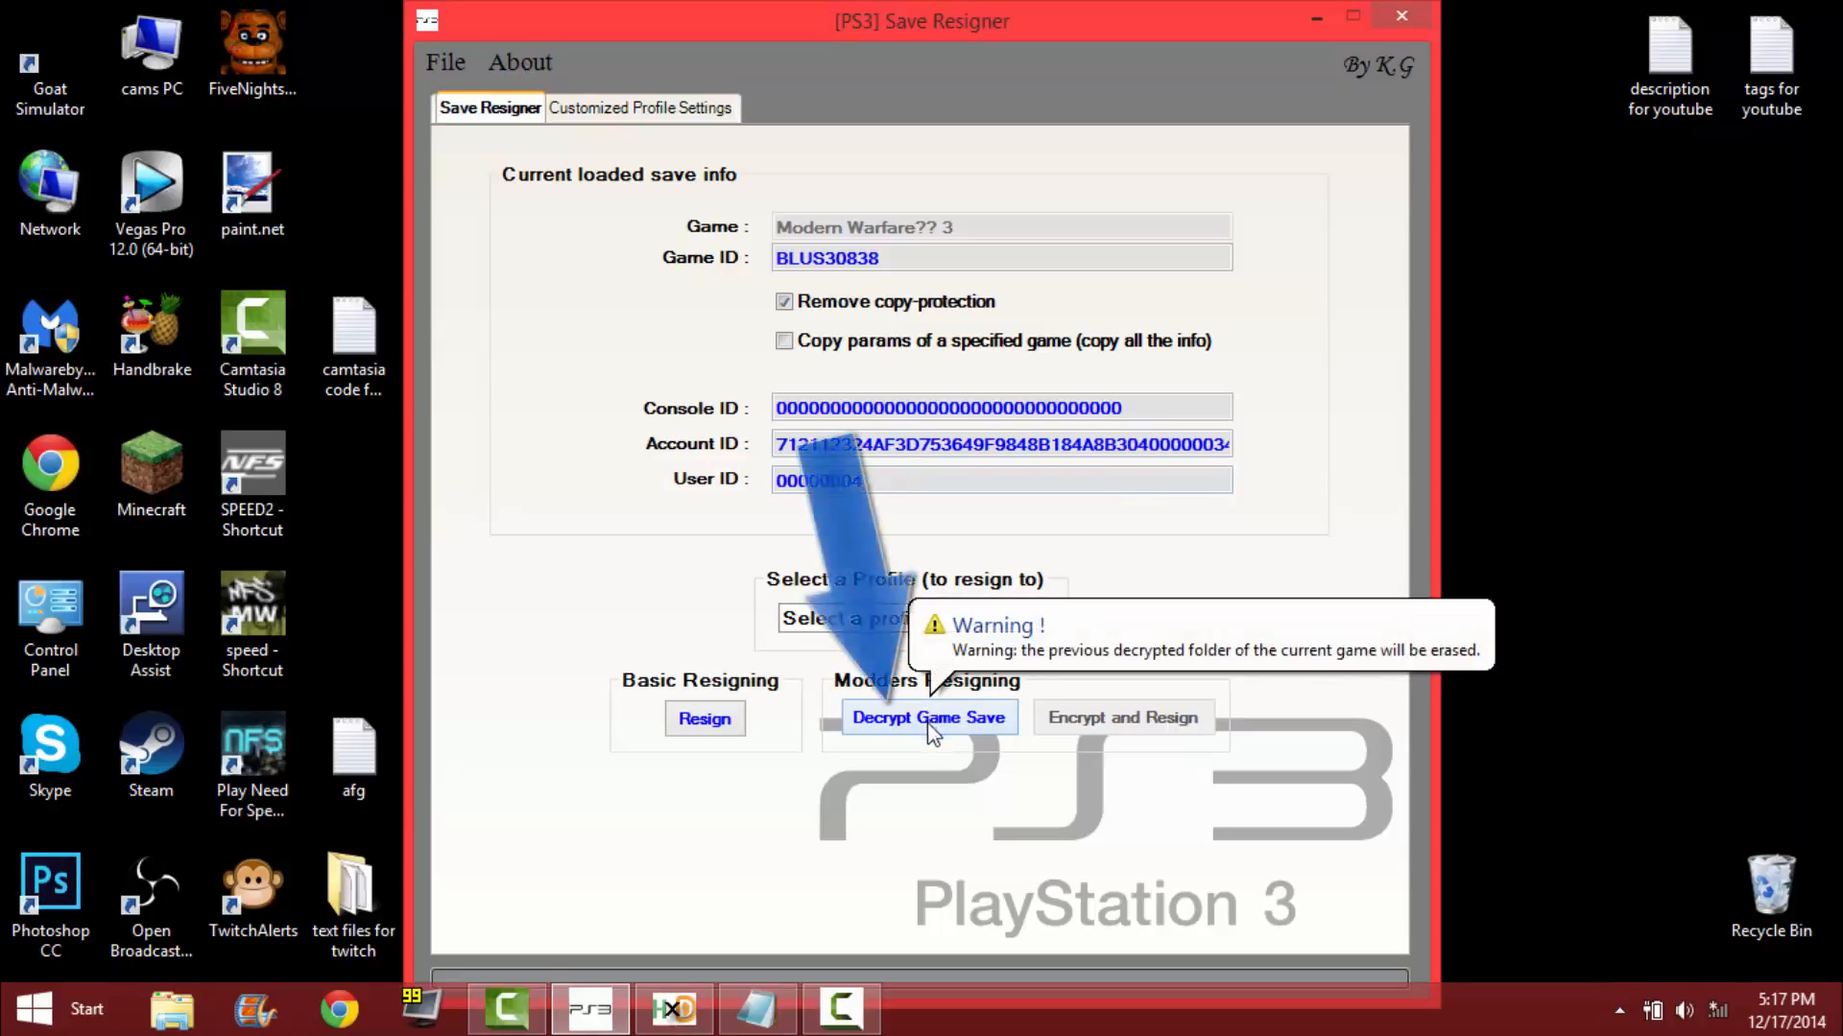
Decrypt the loaded Modern Warfare 3 game save, dismiss the success message and minimize Save Resigner without closing it.
left_click(957, 725)
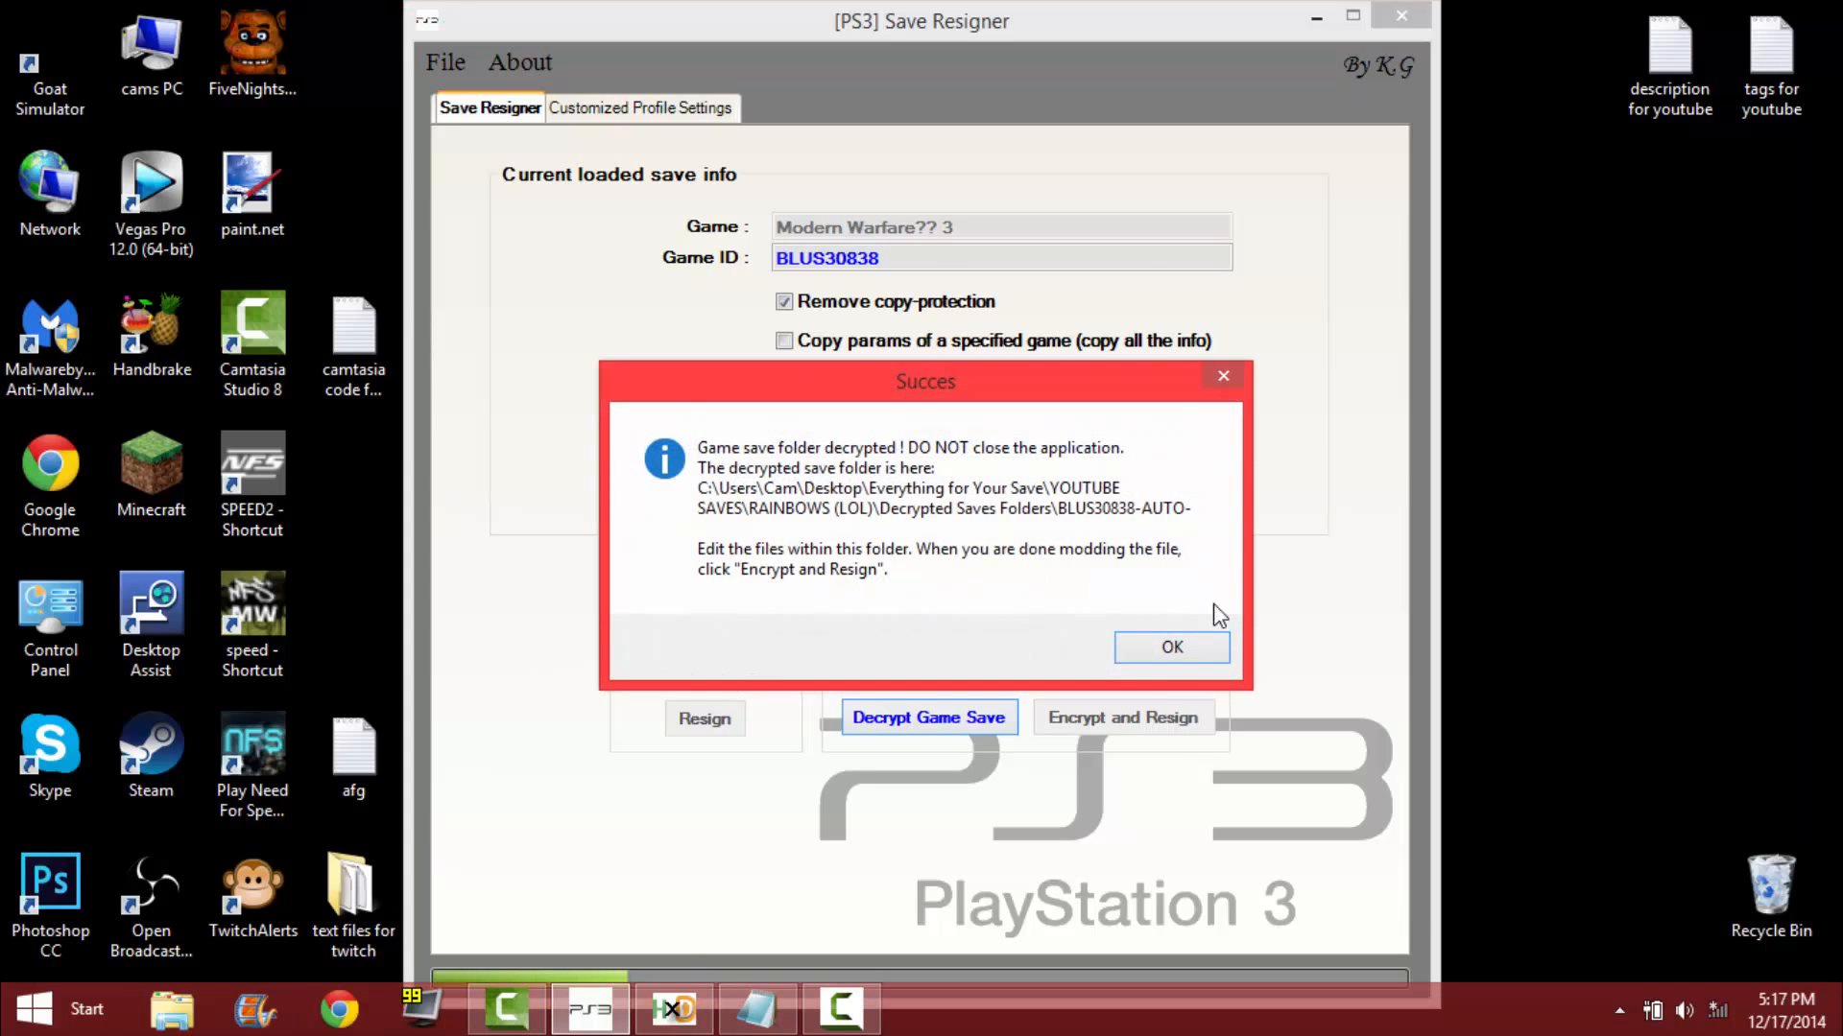
left_click(1183, 652)
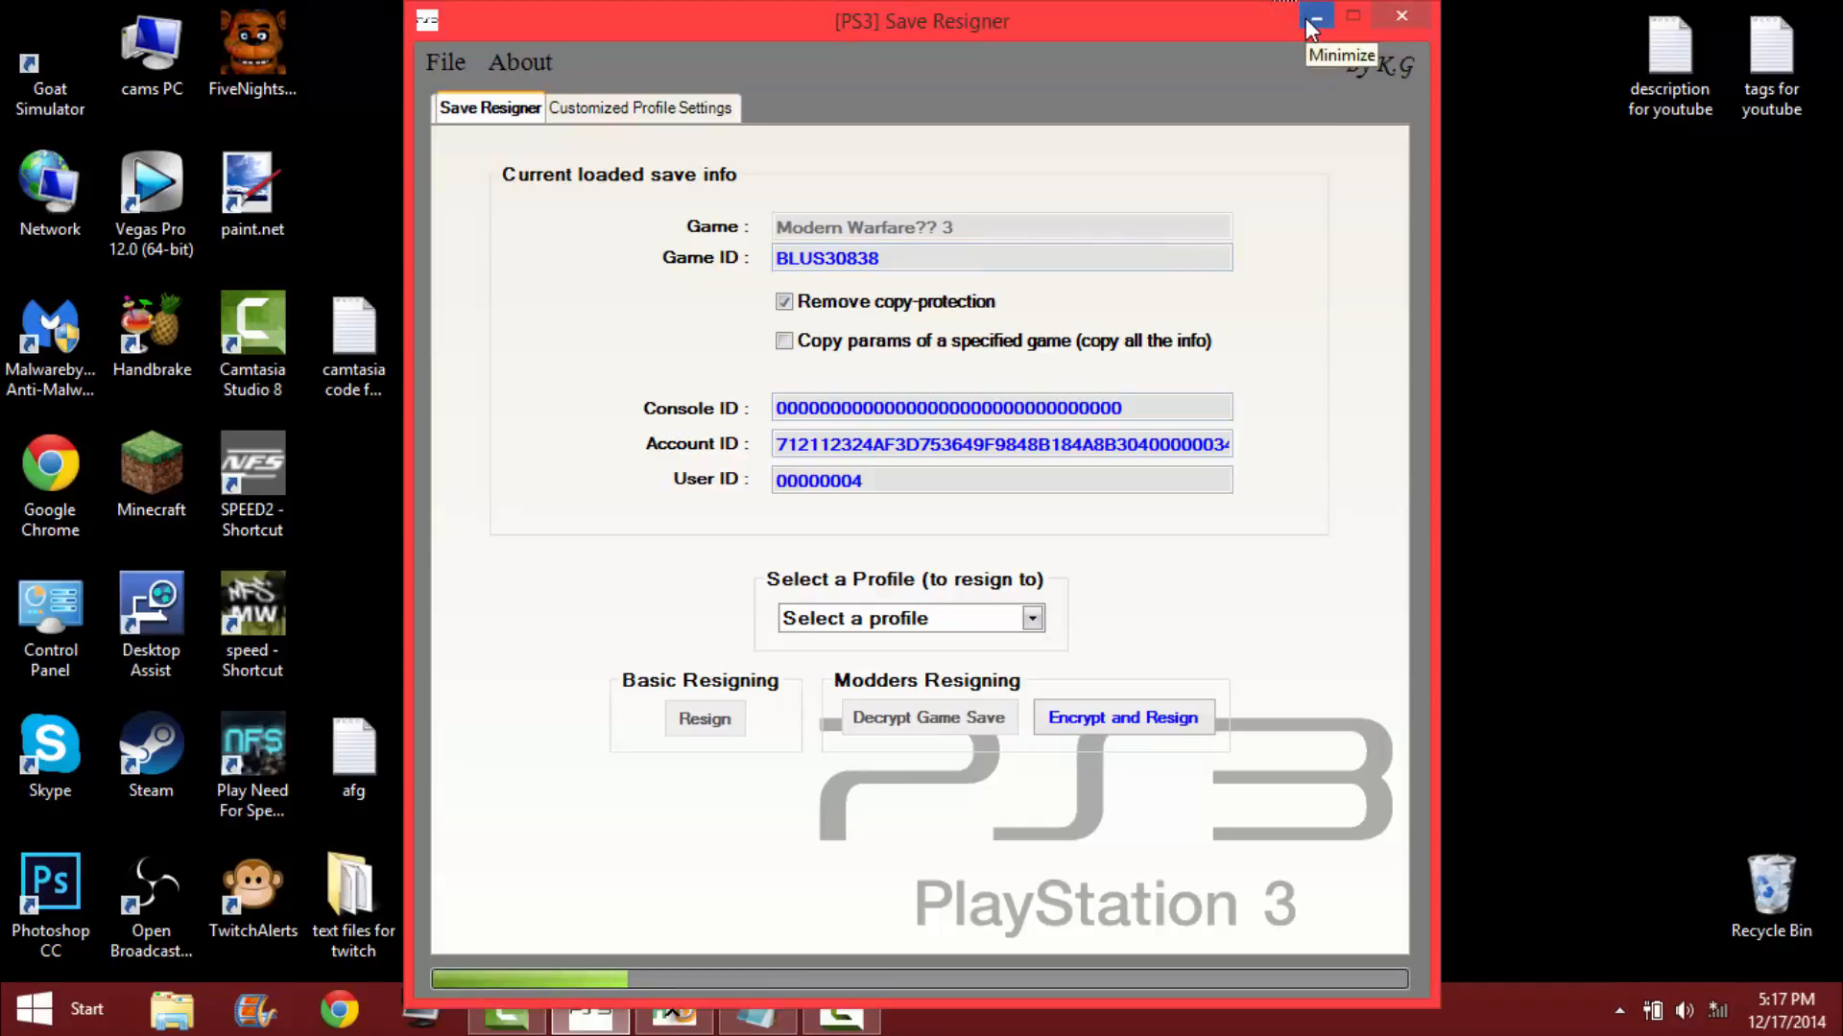
left_click(1307, 17)
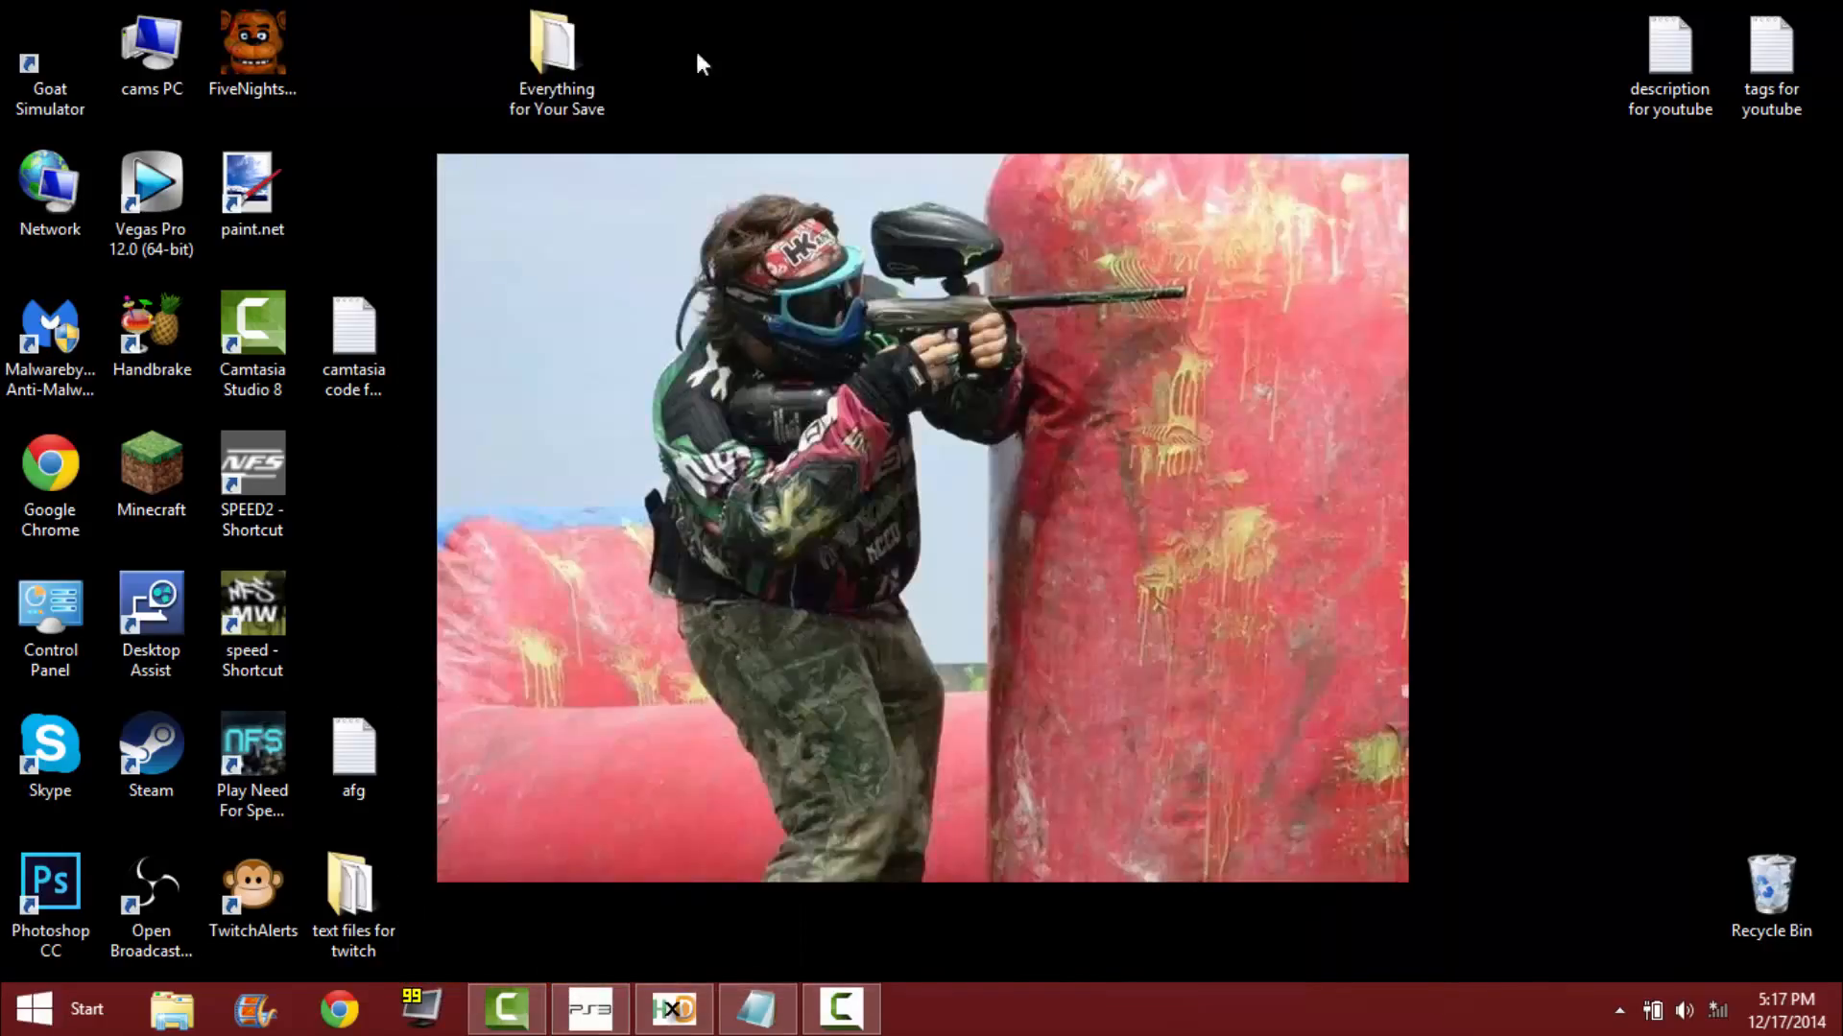
Switch to HxD and open the decrypted GPAD0_CM file from RAINBOWS (LOL) > Decrypted Saves Folders > BLUS30838-AUTO-.
left_click(674, 1008)
left_click(29, 48)
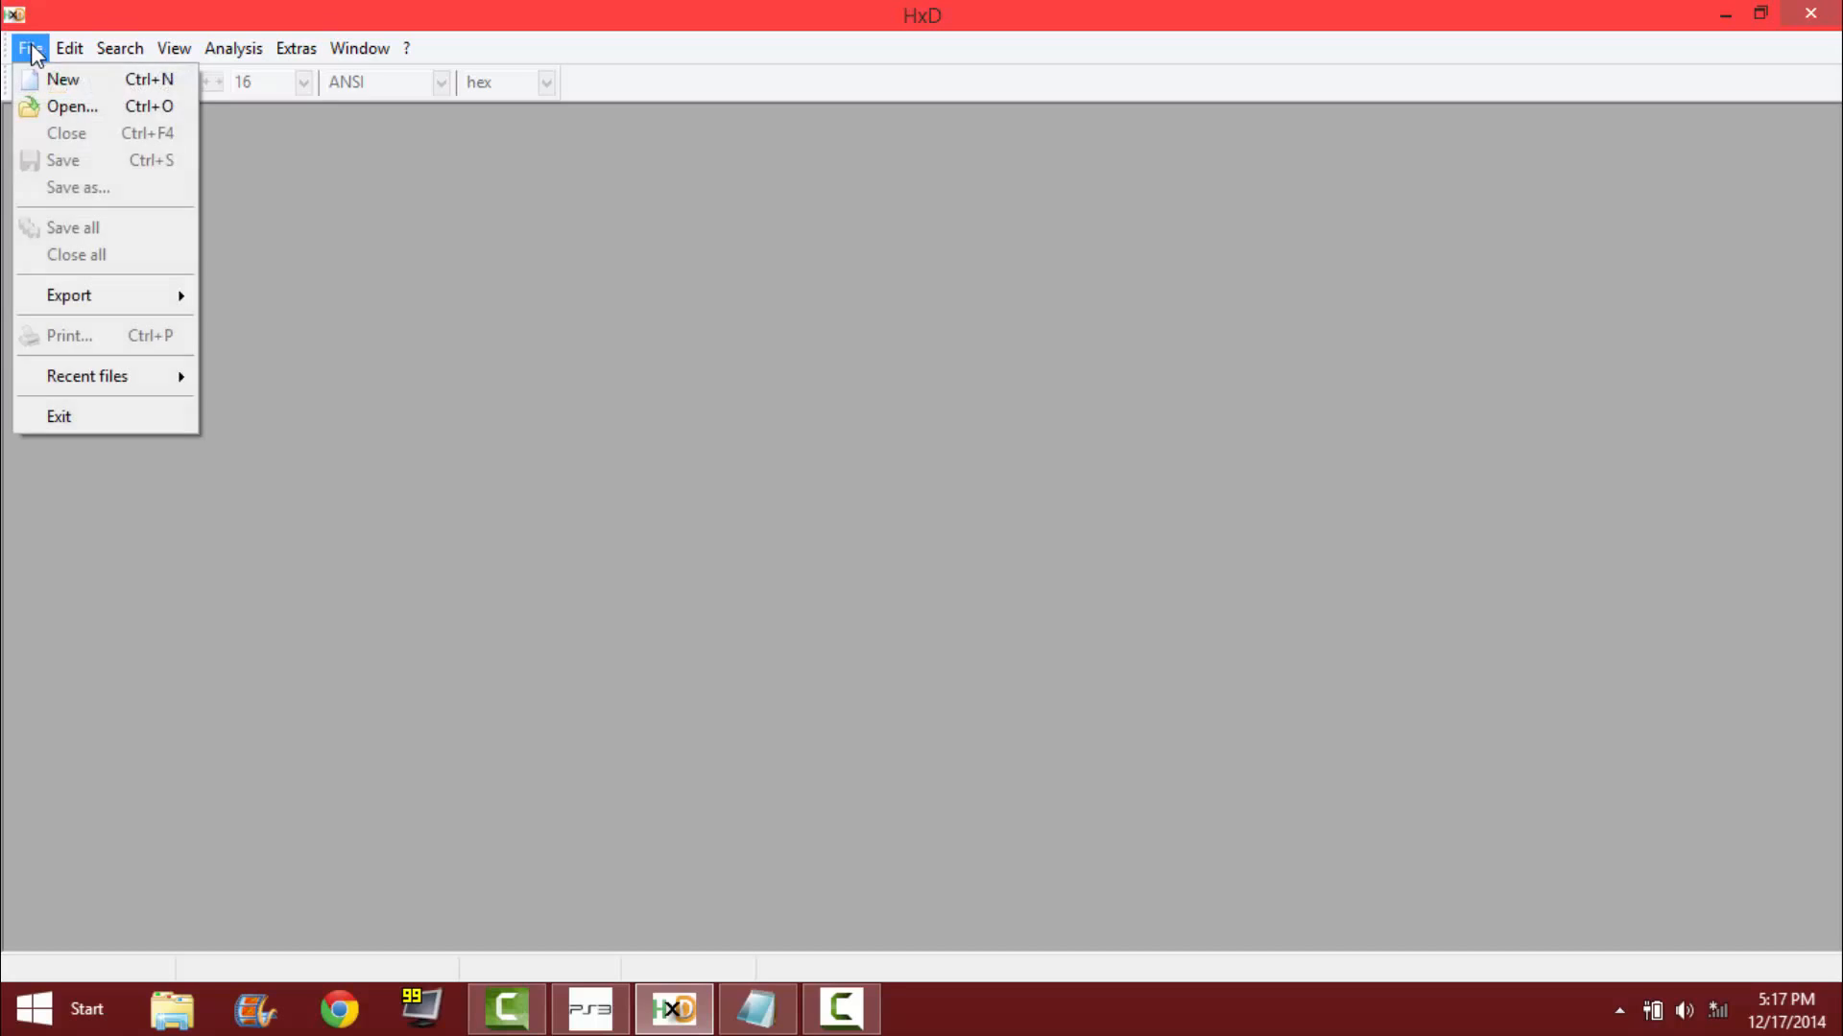
left_click(38, 103)
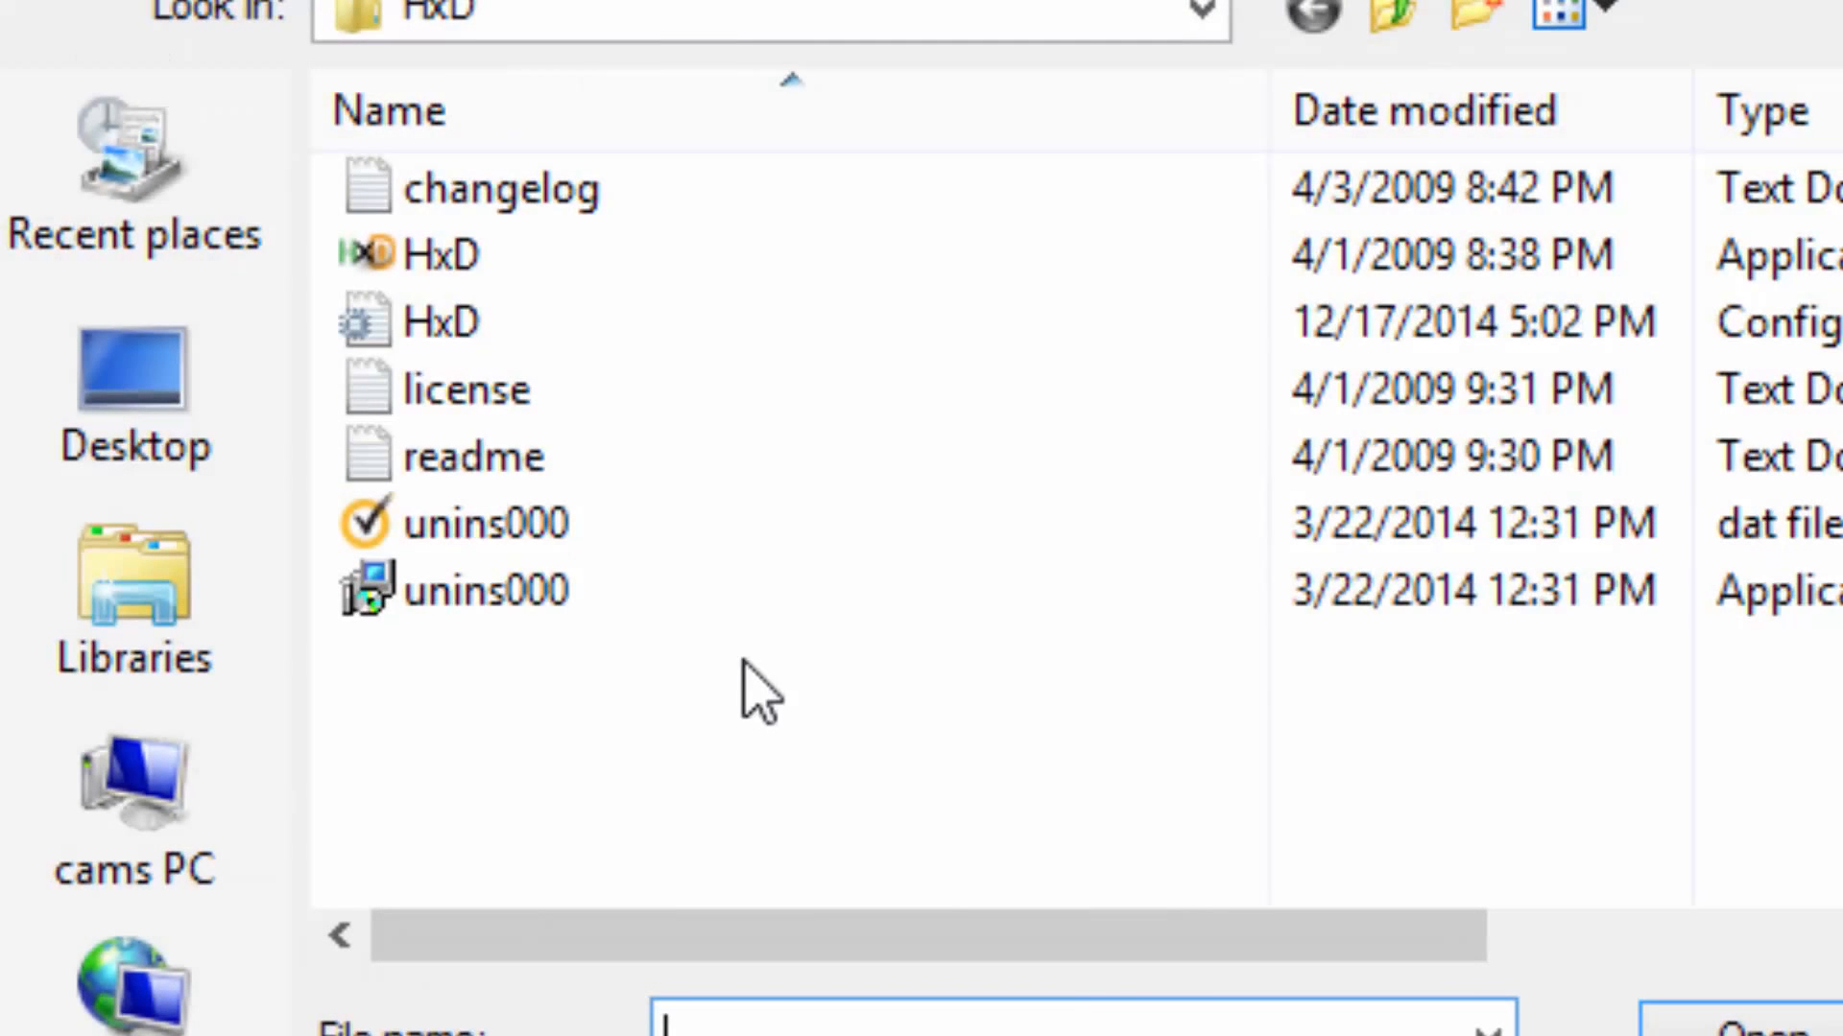
left_click(596, 10)
left_click(115, 456)
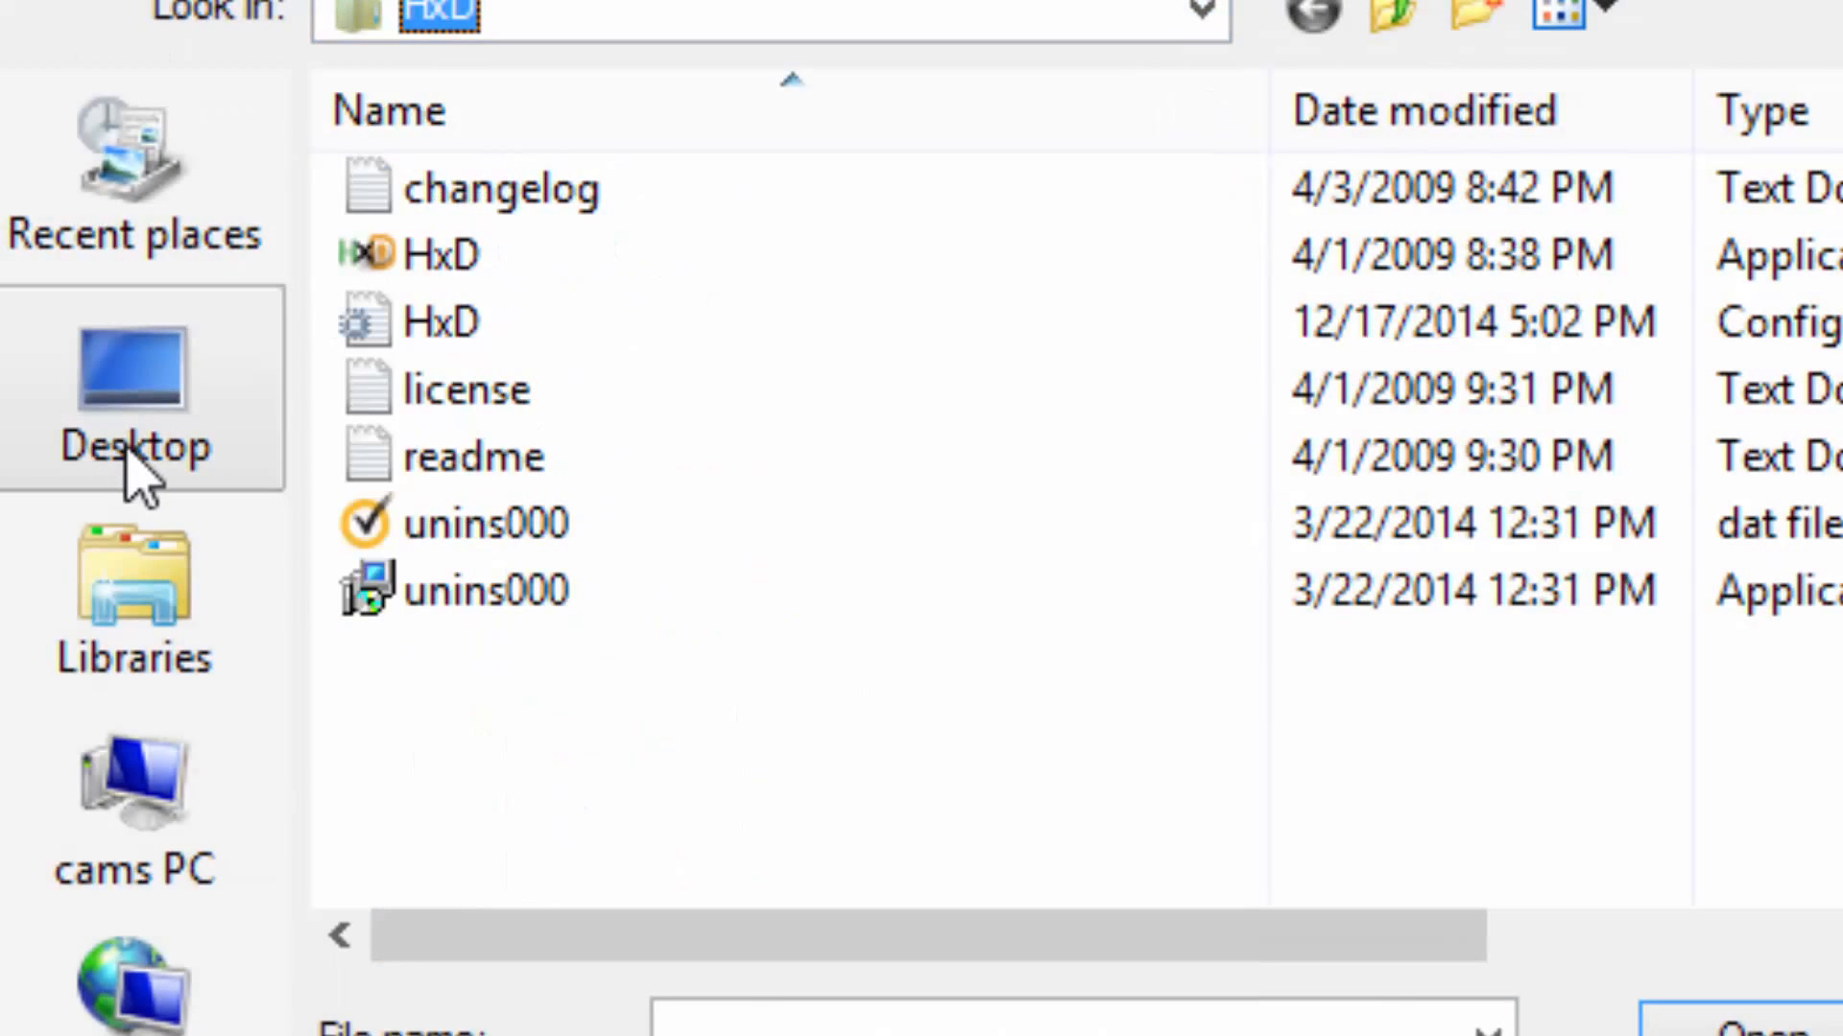
left_click(135, 464)
double_click(674, 843)
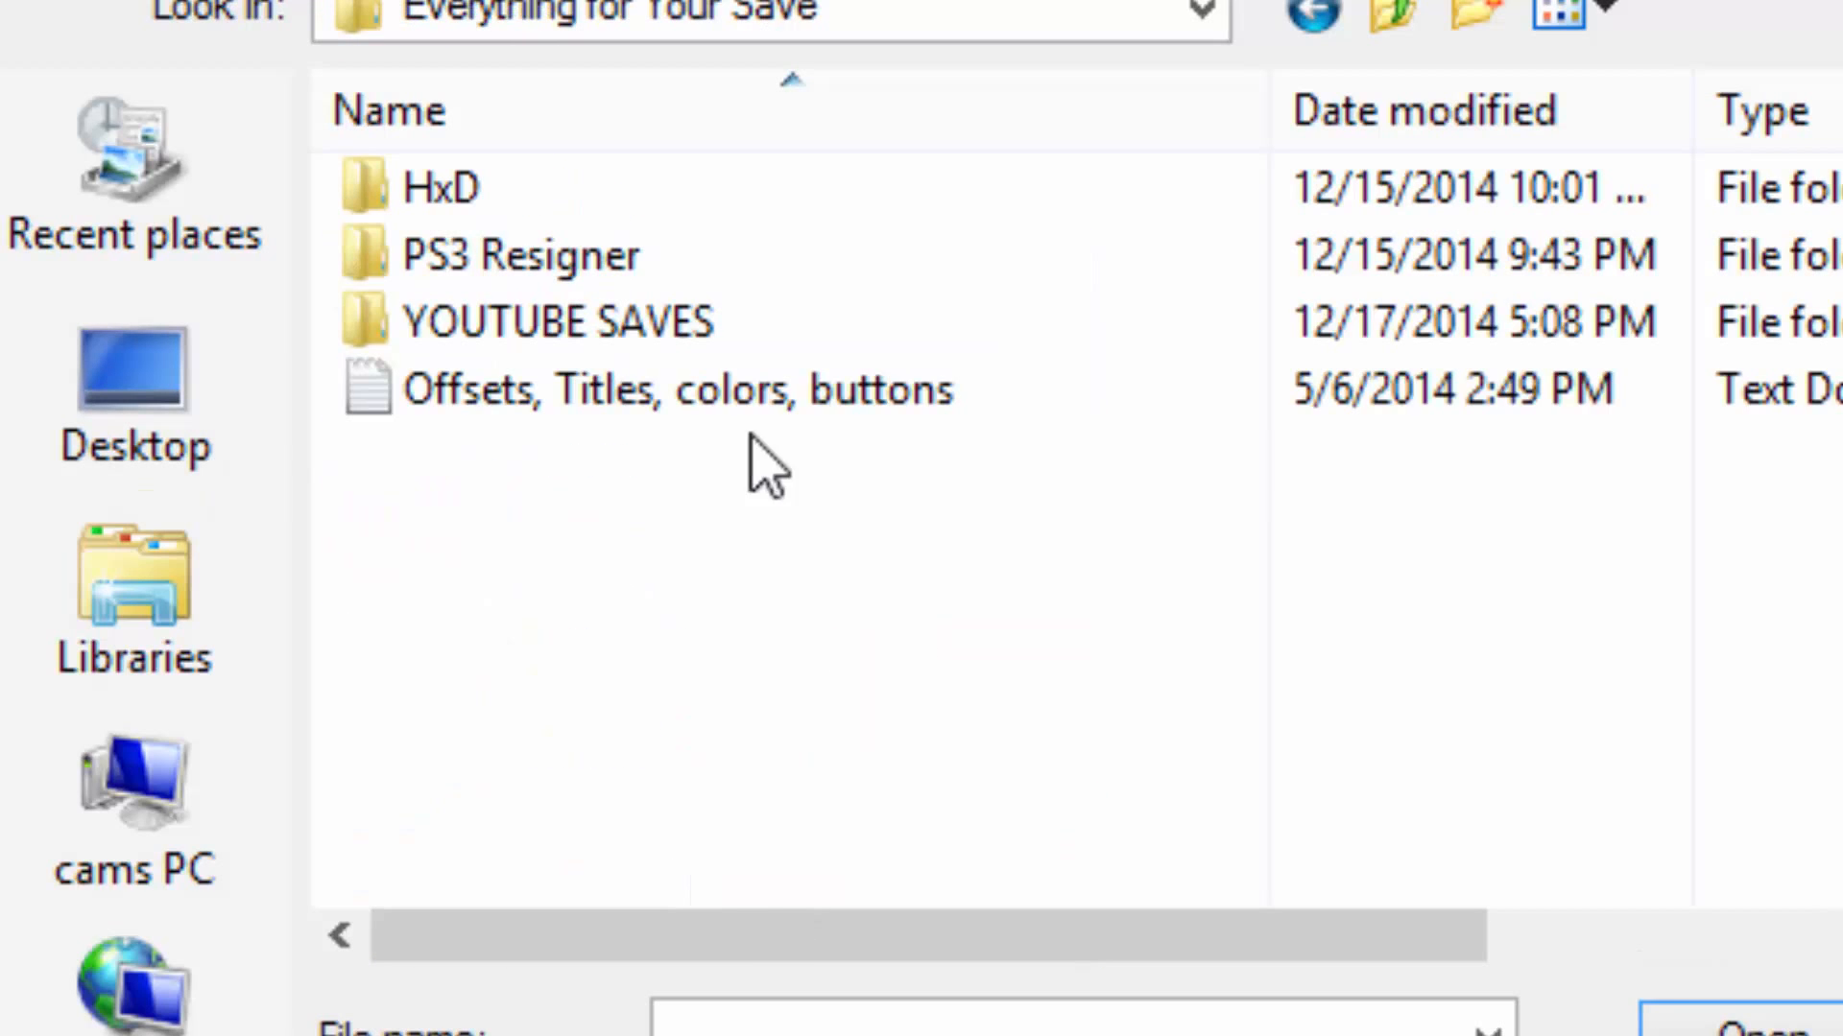
double_click(689, 338)
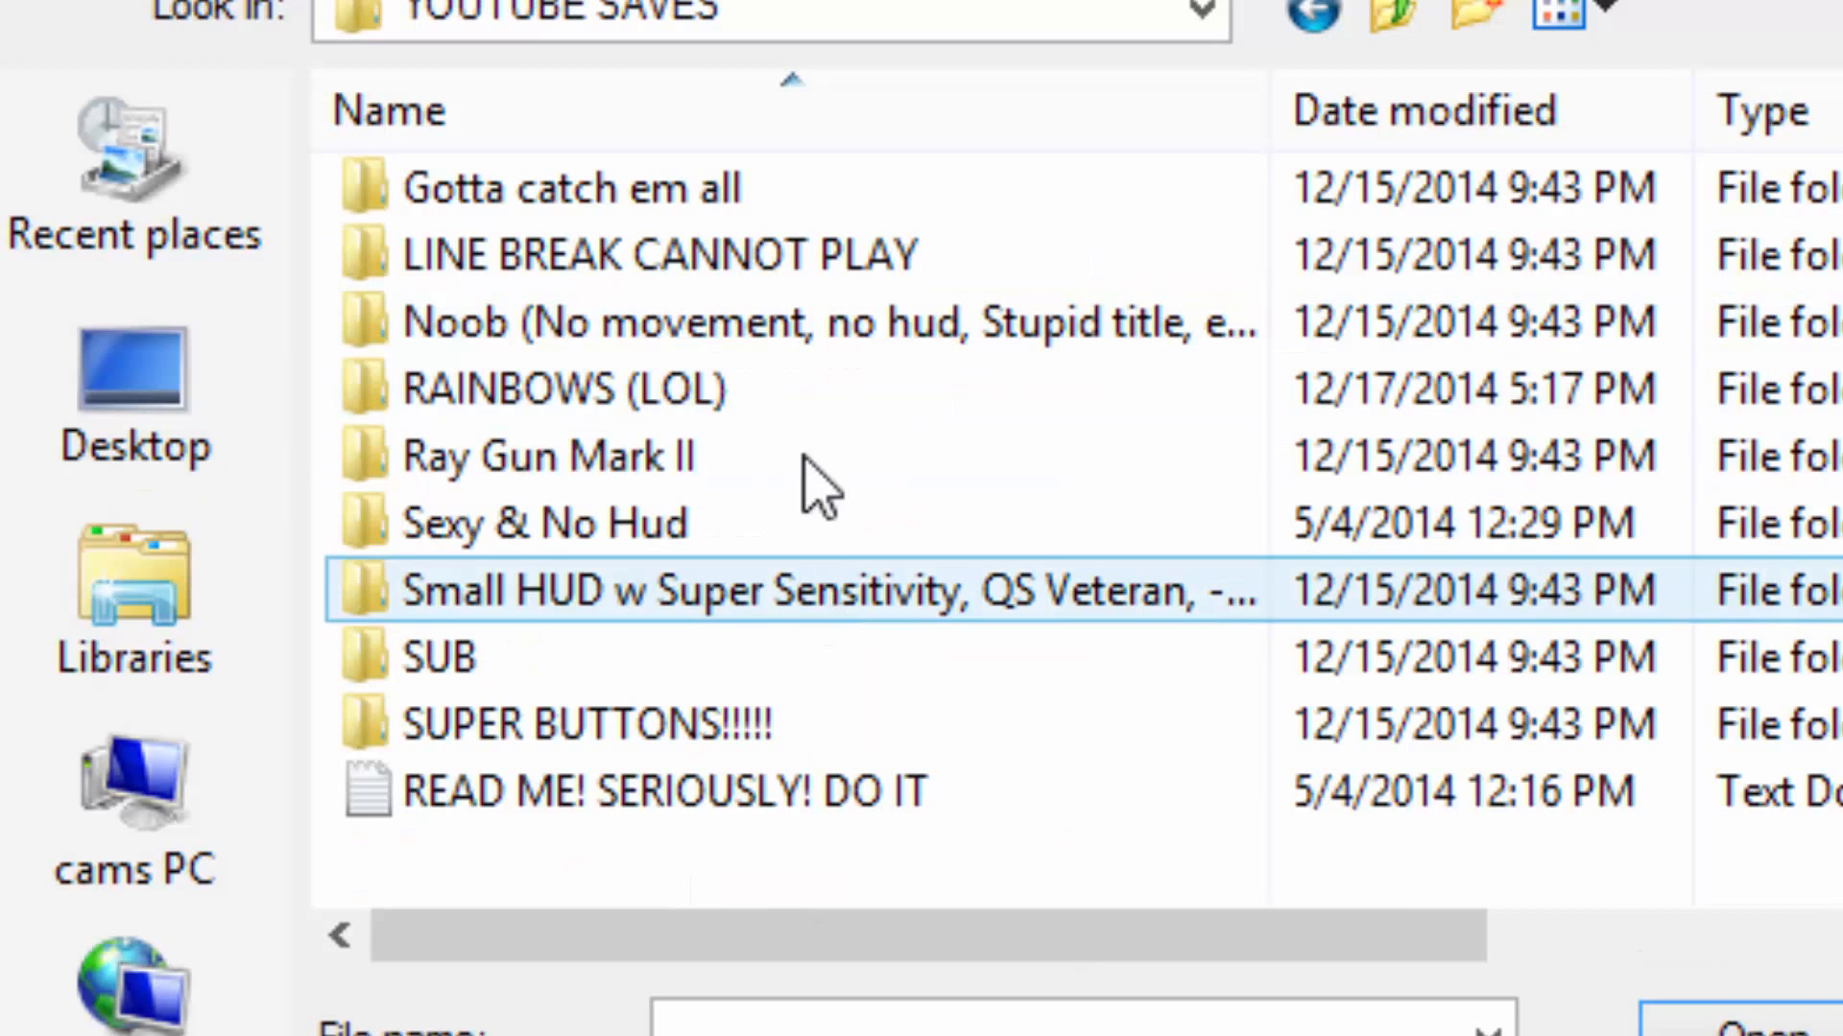
double_click(820, 411)
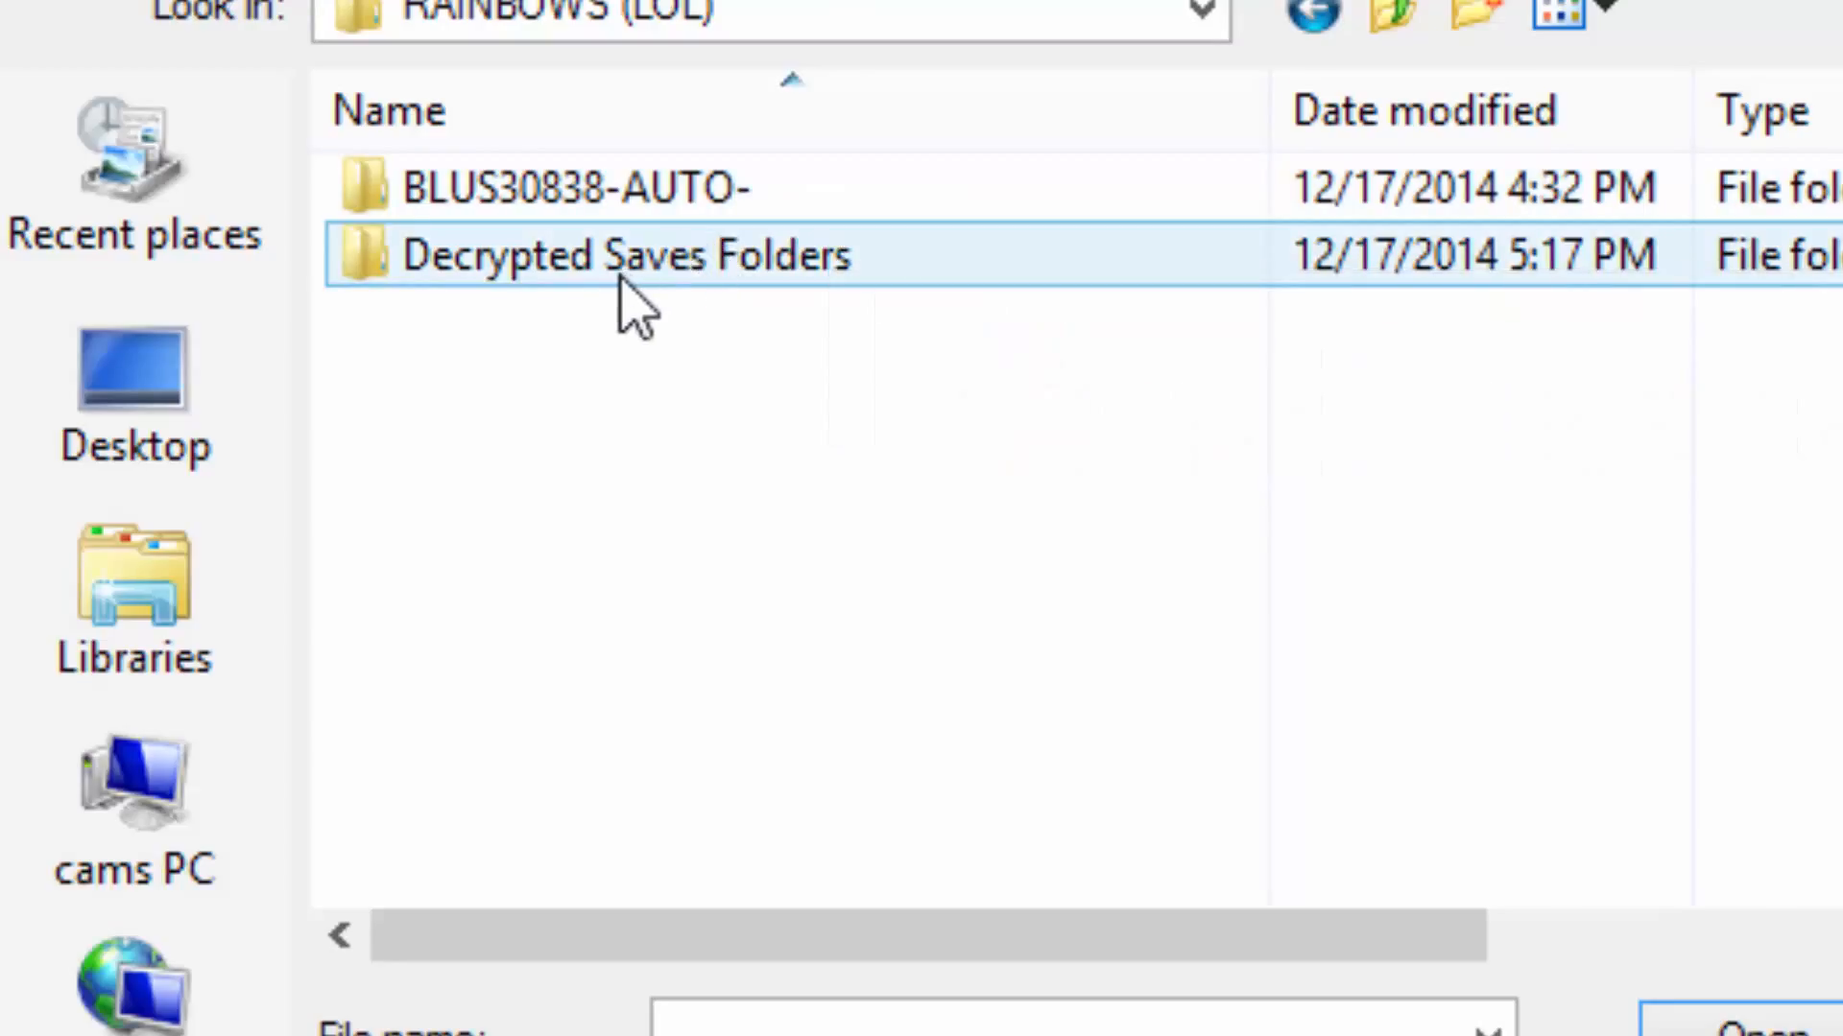
double_click(625, 288)
double_click(582, 213)
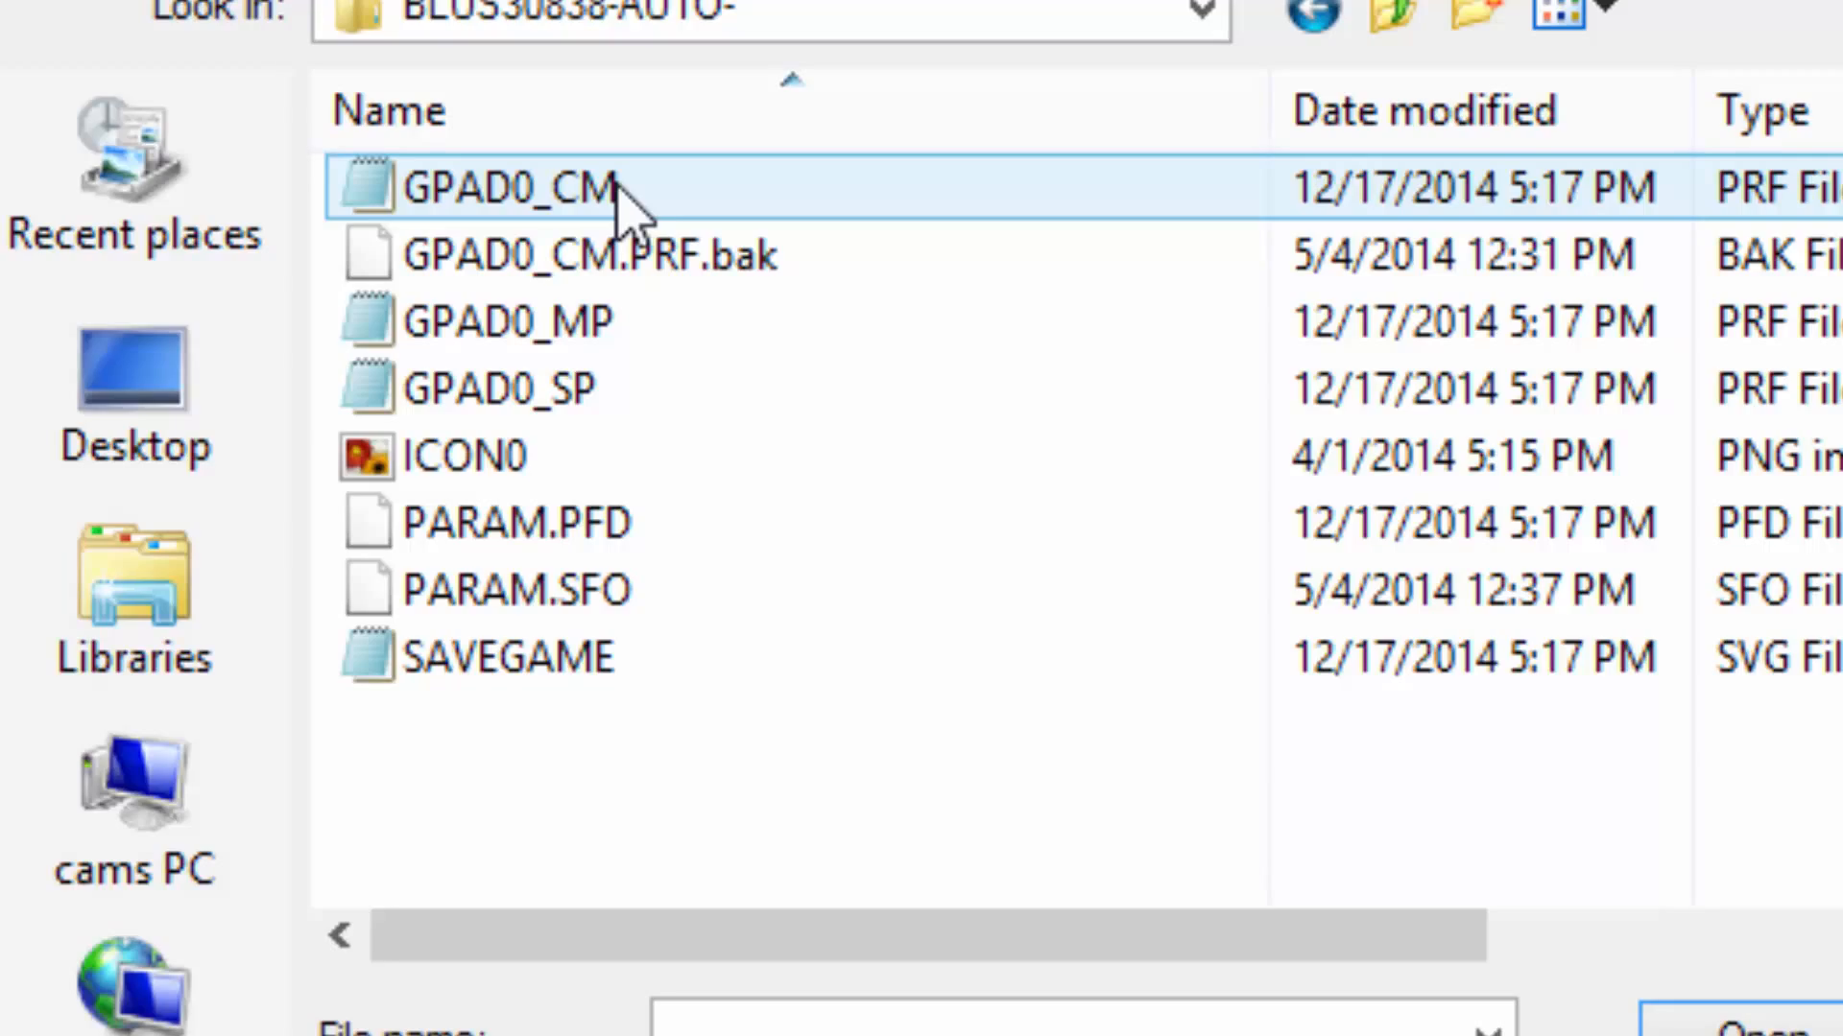
double_click(619, 187)
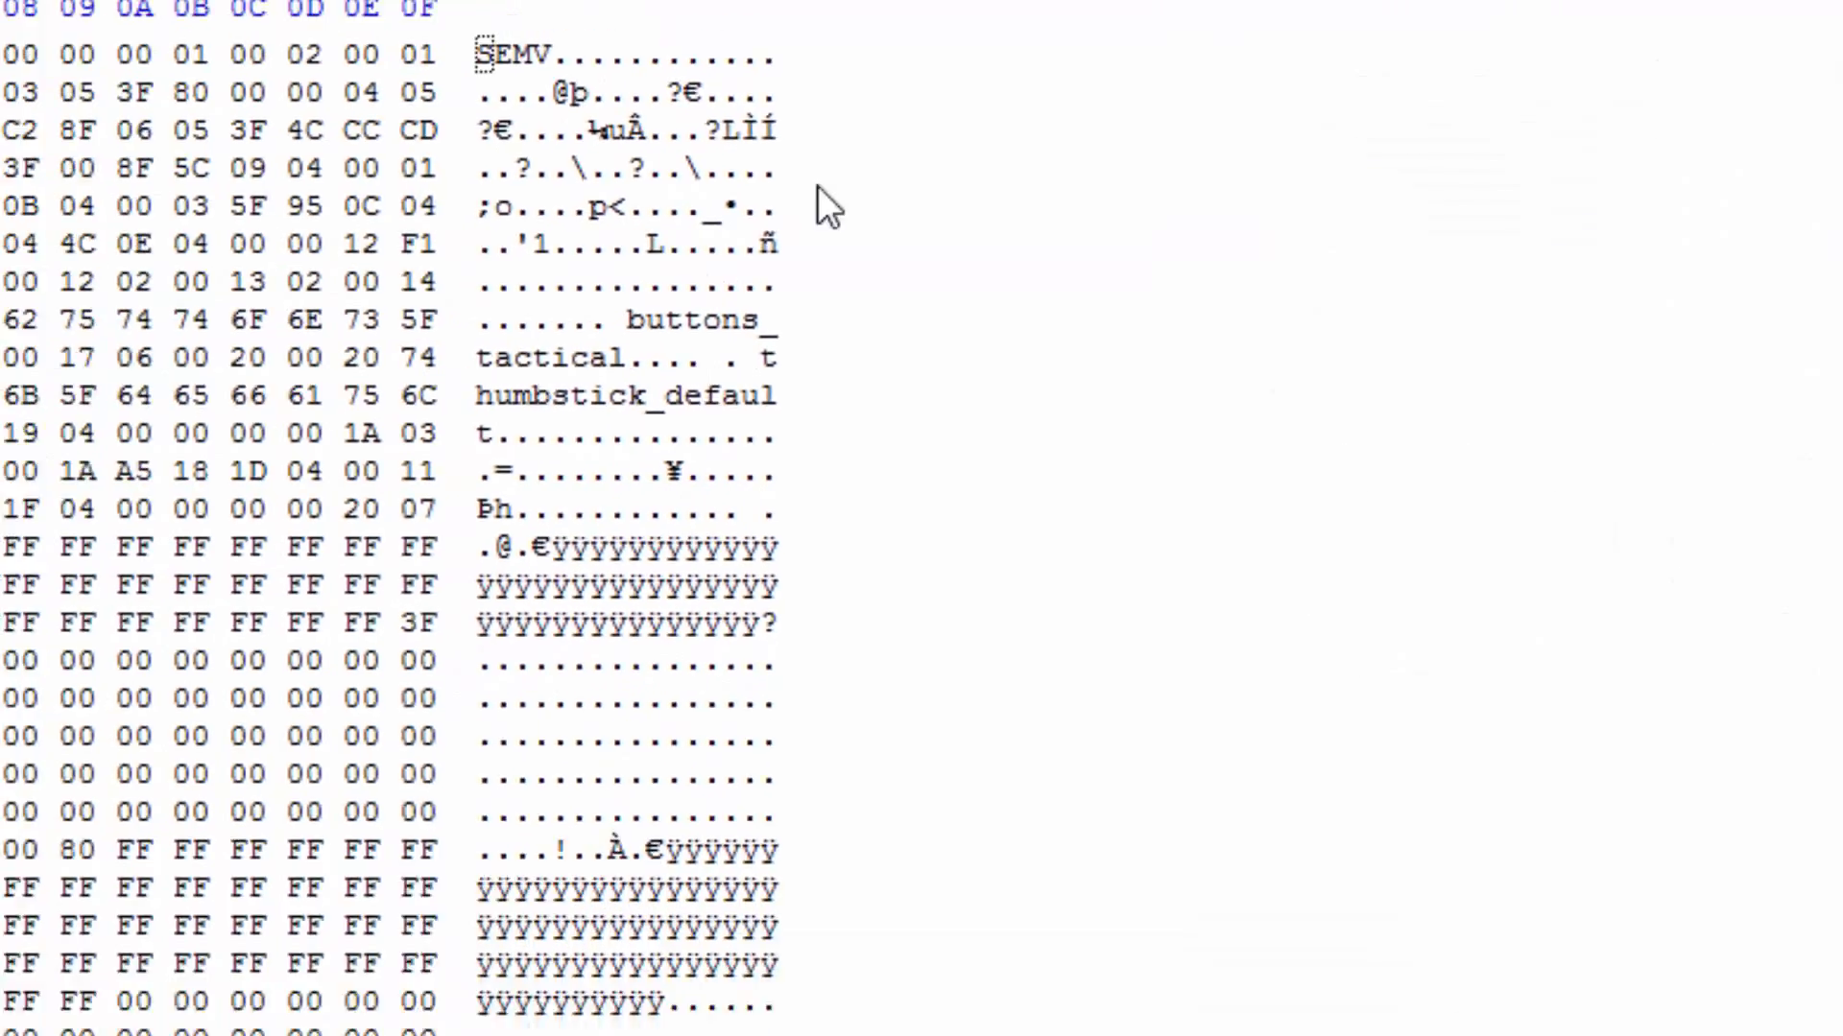
Find the color-coded title text near the end of the file and place the cursor on the byte at offset 30B.
scroll(935, 497, "down", 13)
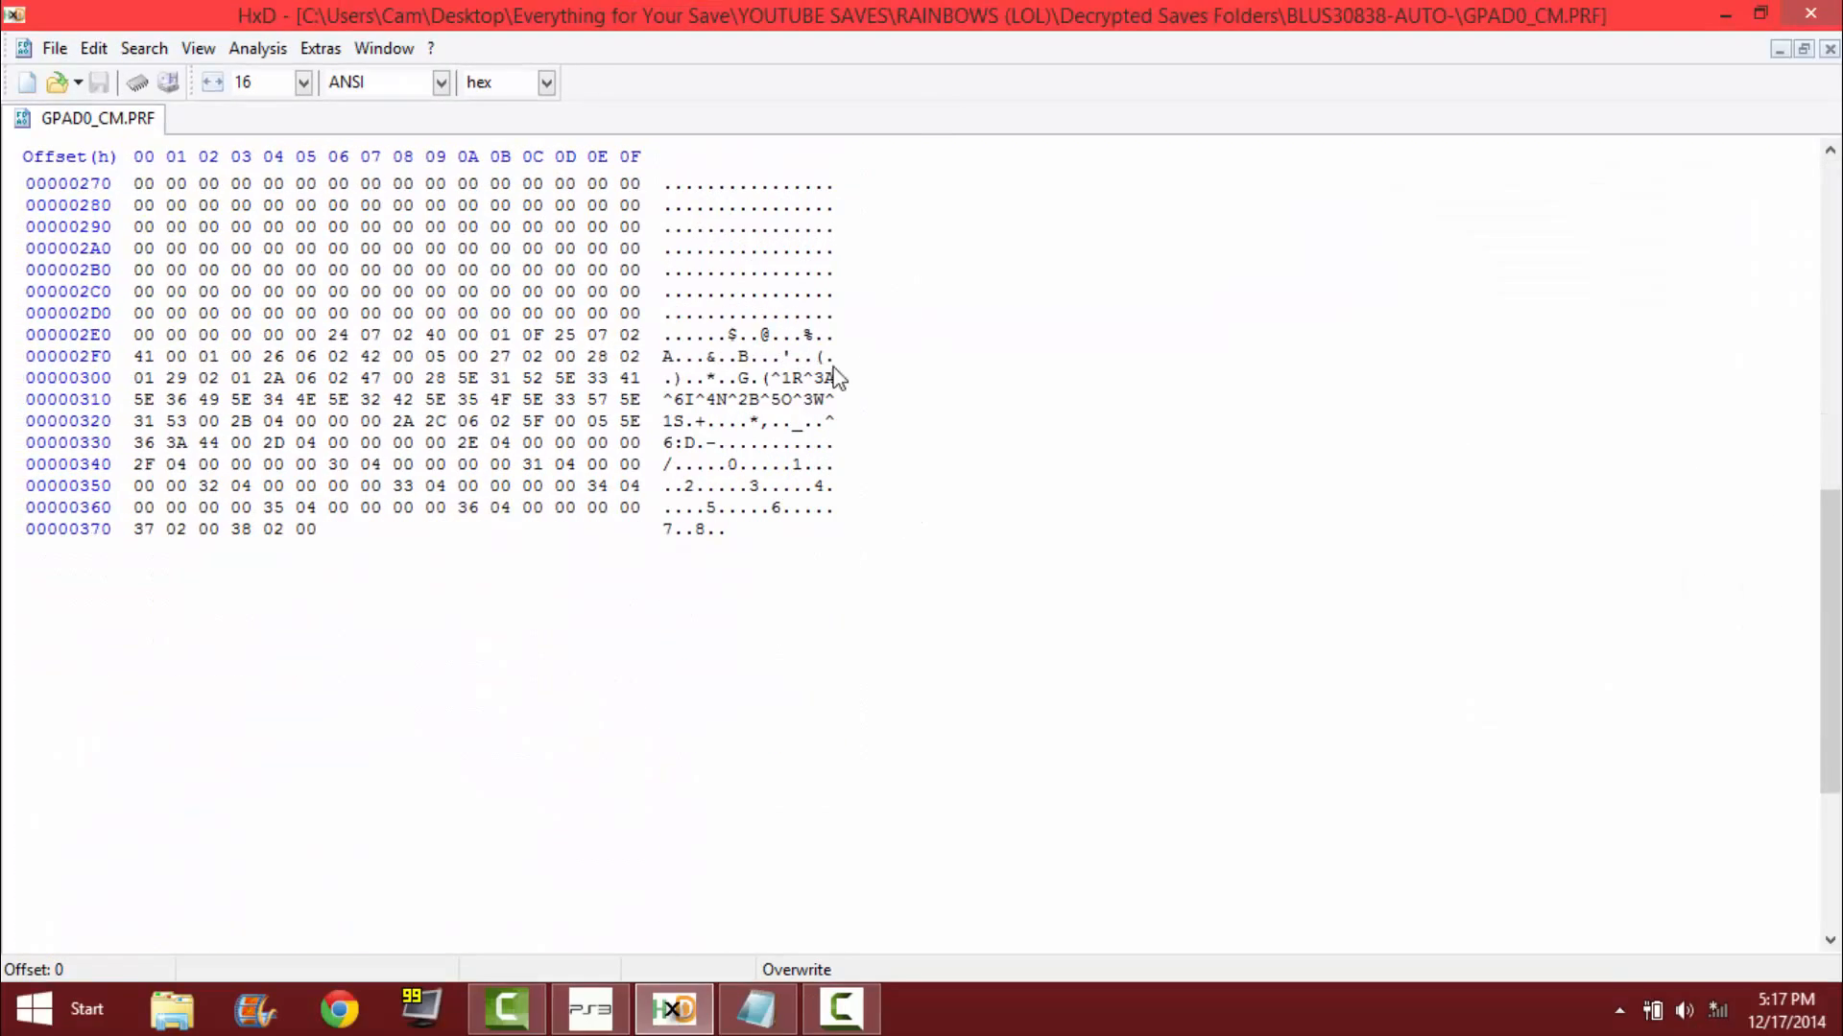
scroll(930, 464, "up", 13)
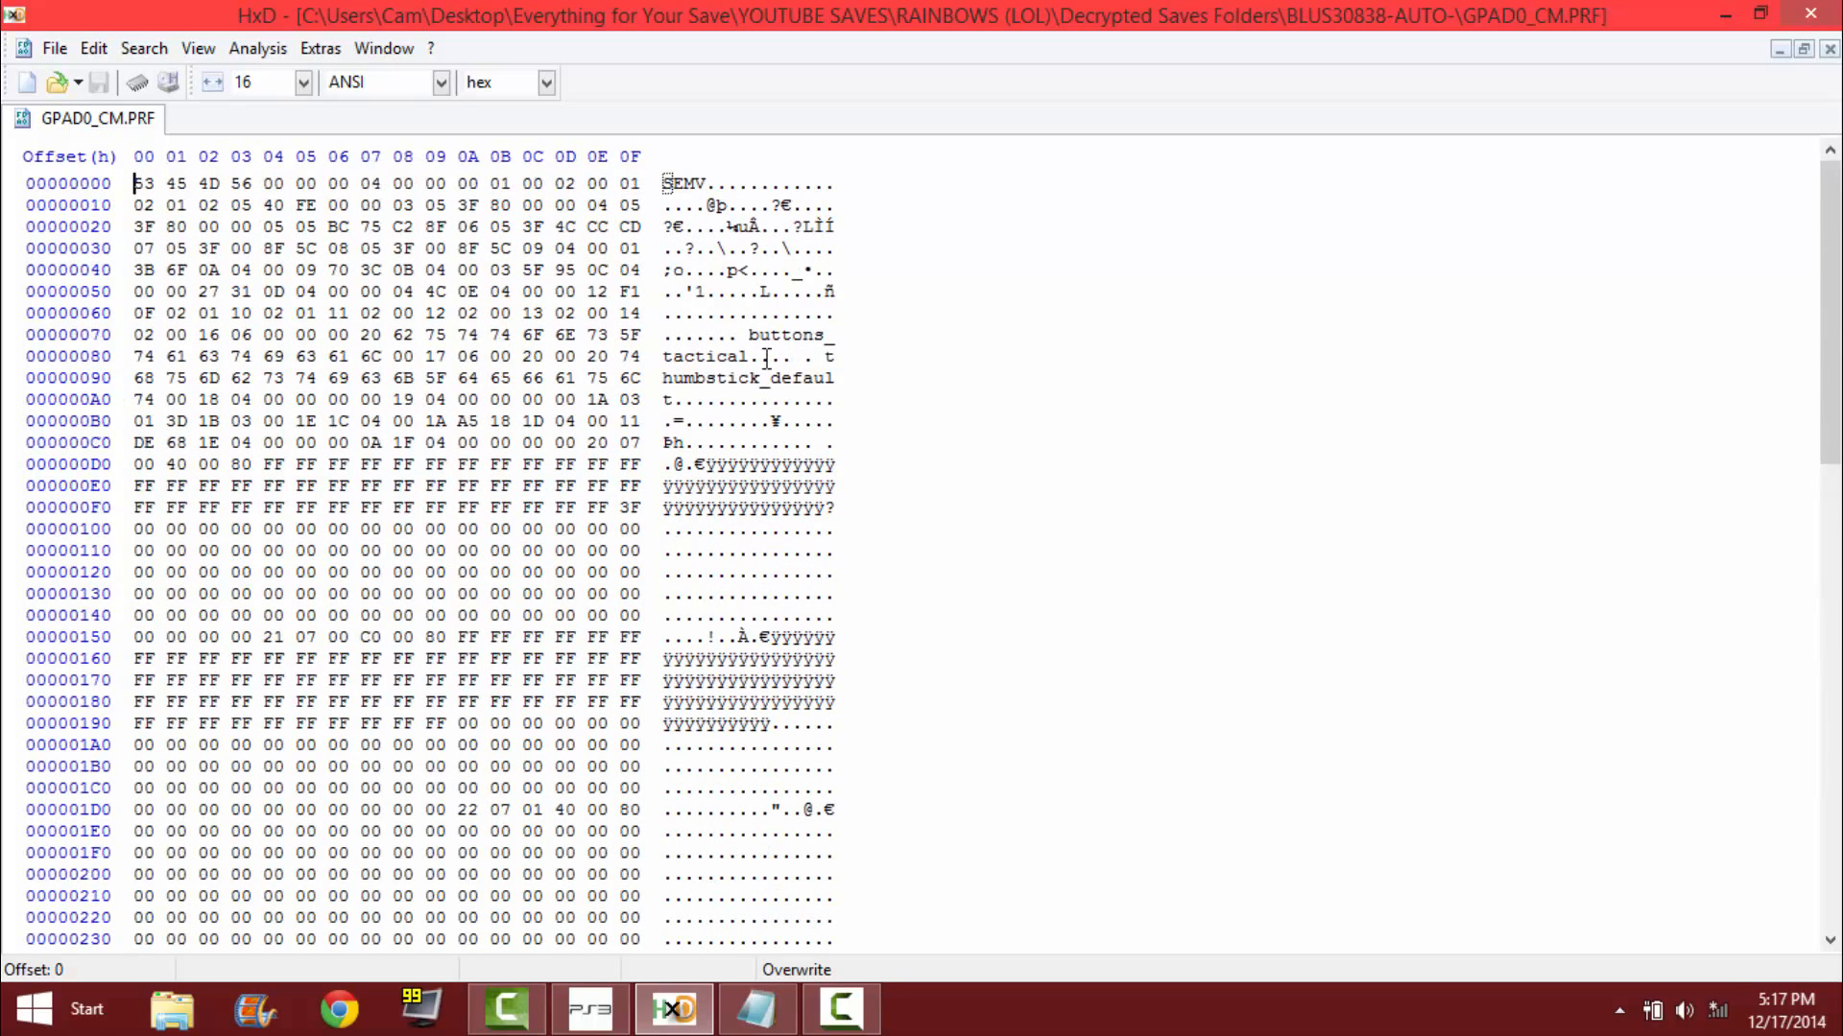
scroll(757, 391, "down", 11)
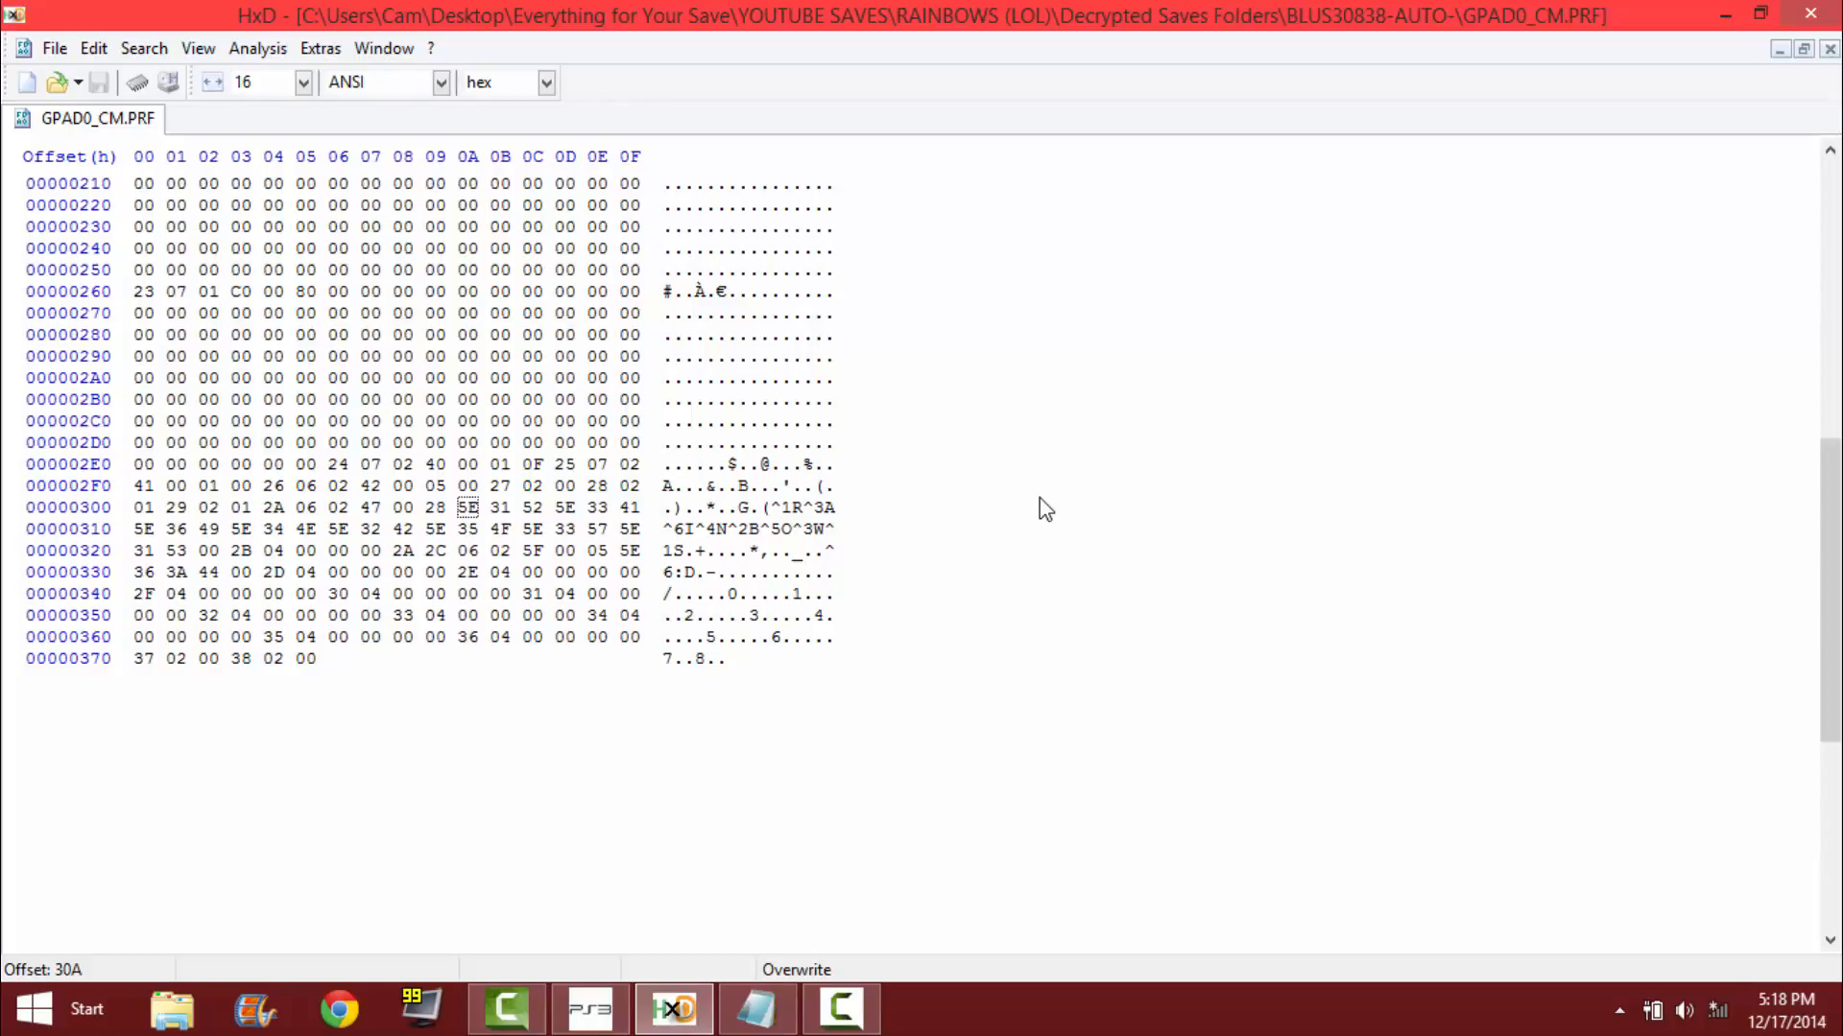
key("Right")
Bring up the "Offsets, Titles, colors, buttons" Notepad file, and restore and narrow the HxD window so all the title bytes still fit.
mouse_move(755, 1008)
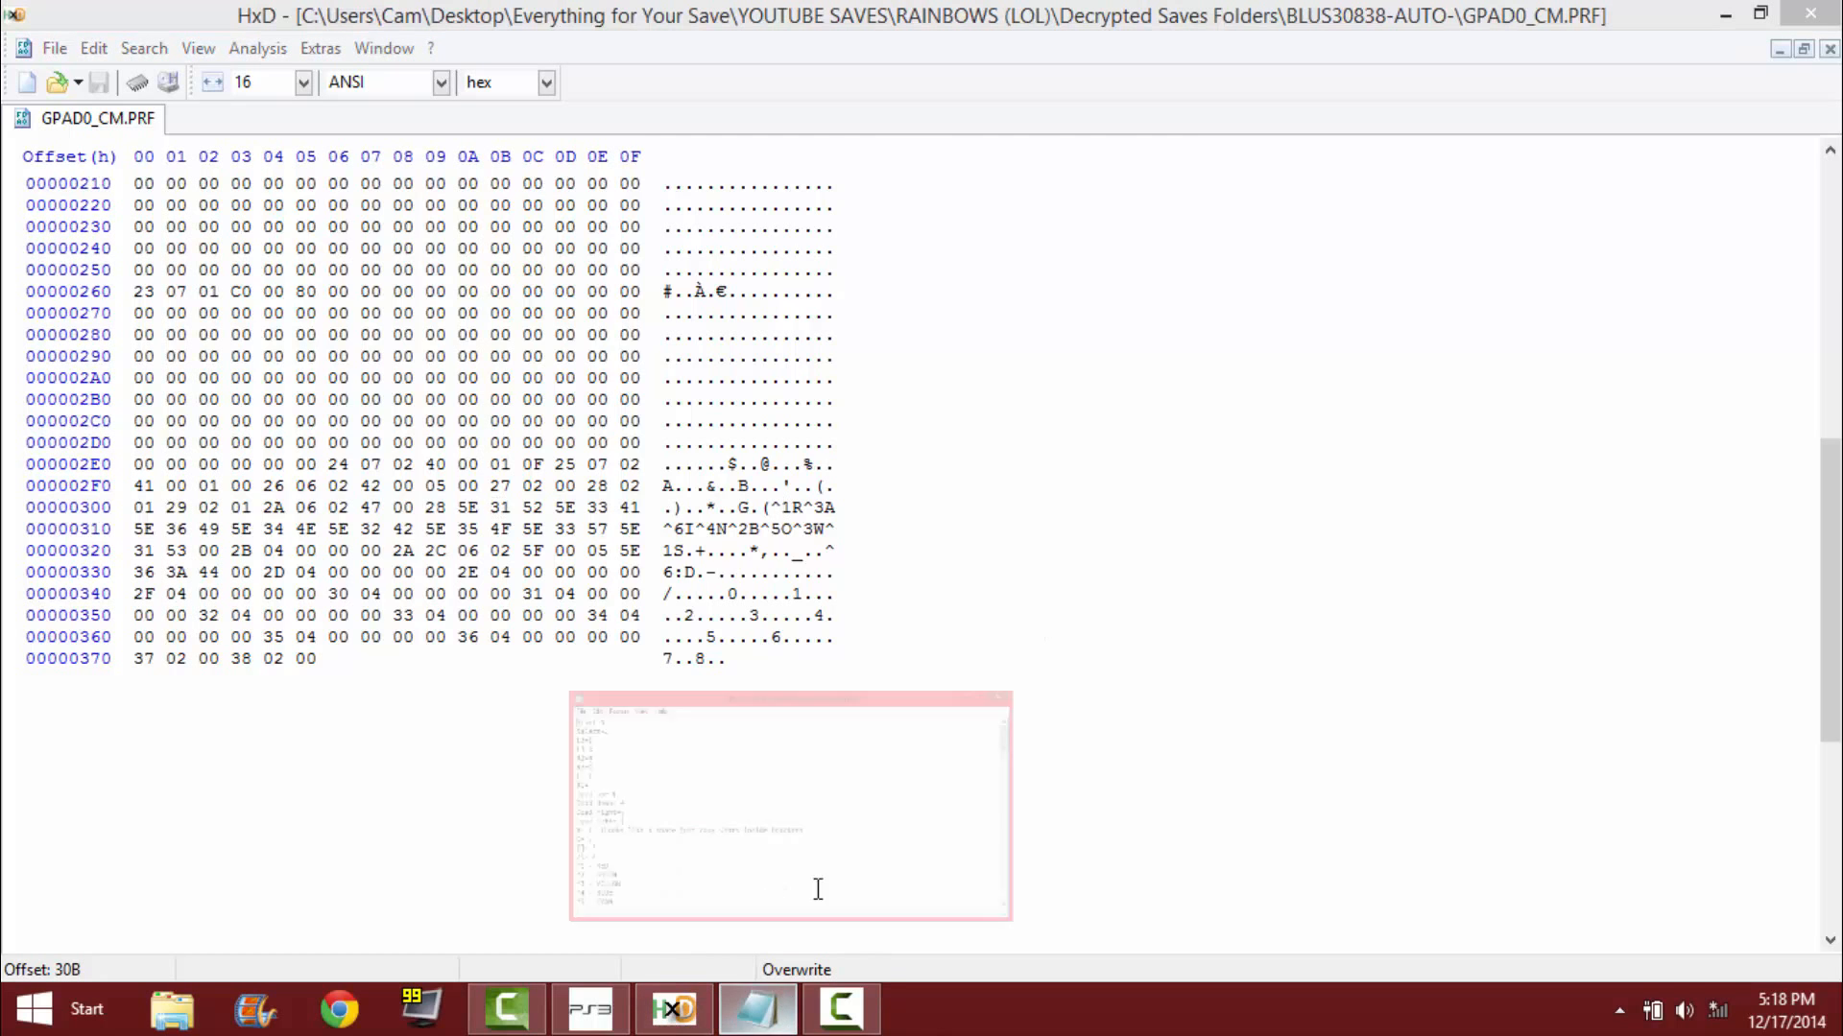
left_click(815, 880)
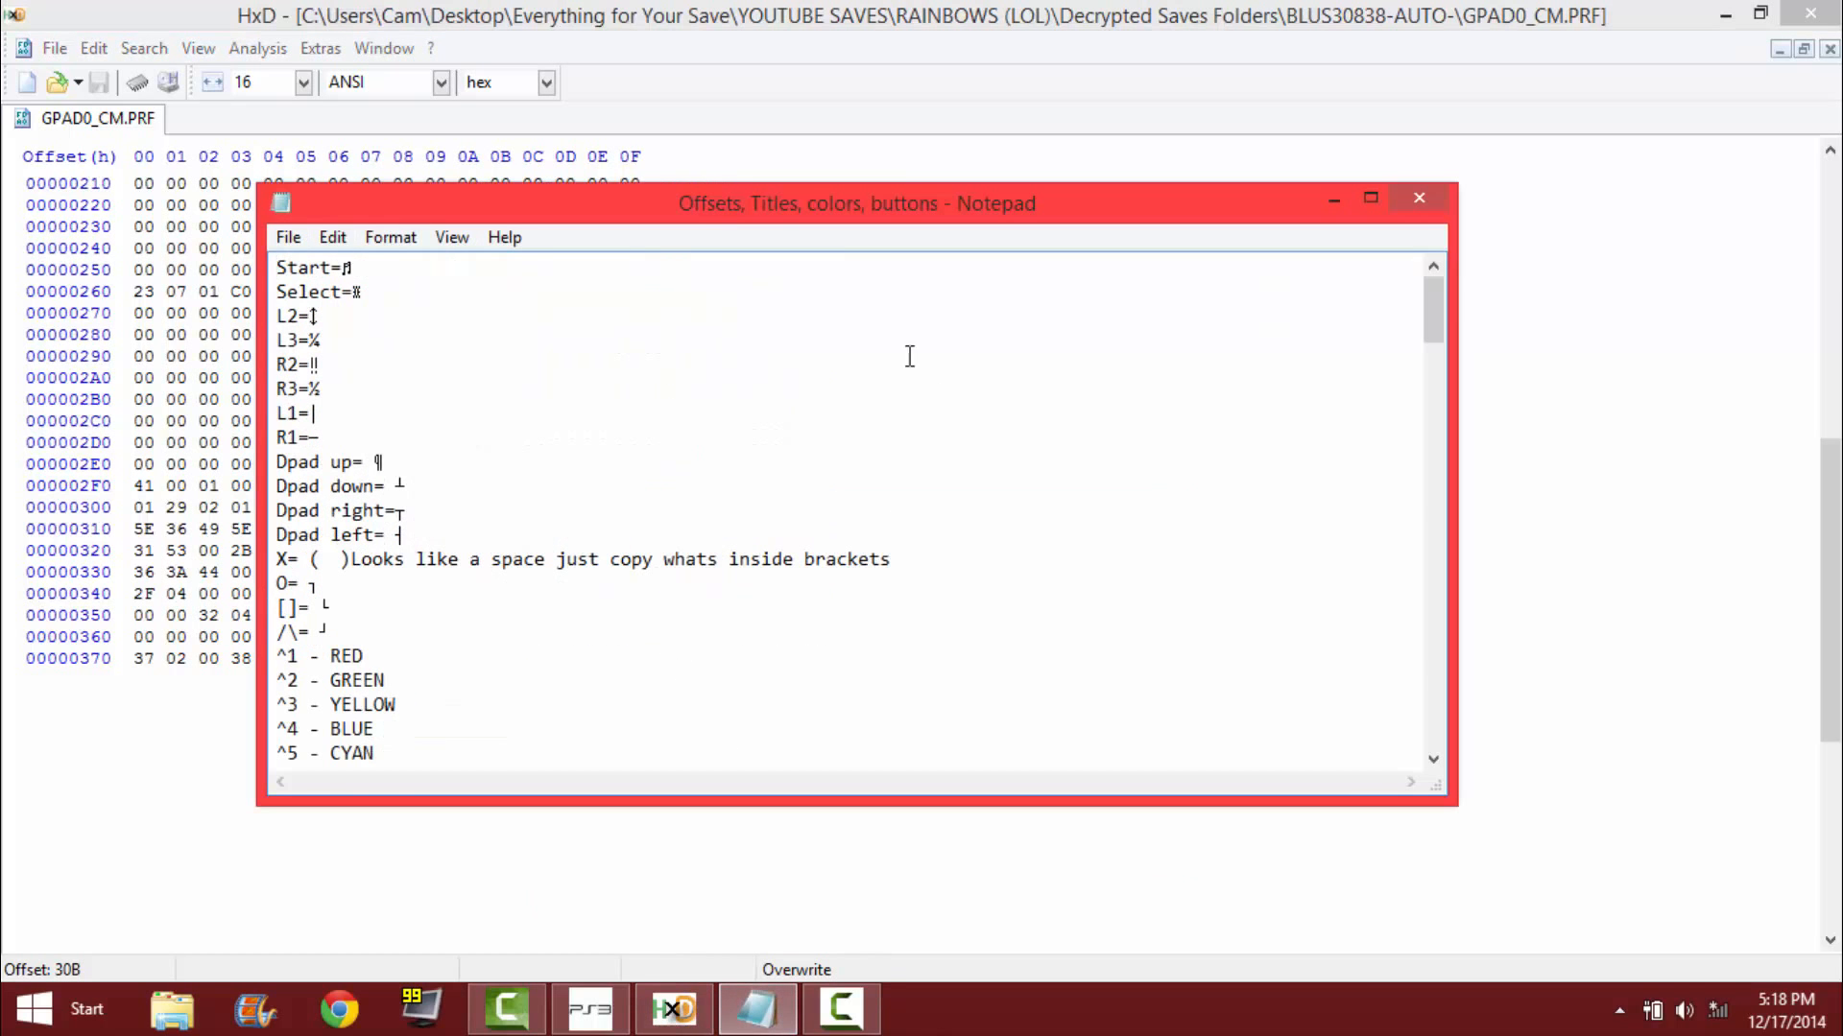
left_click(1760, 13)
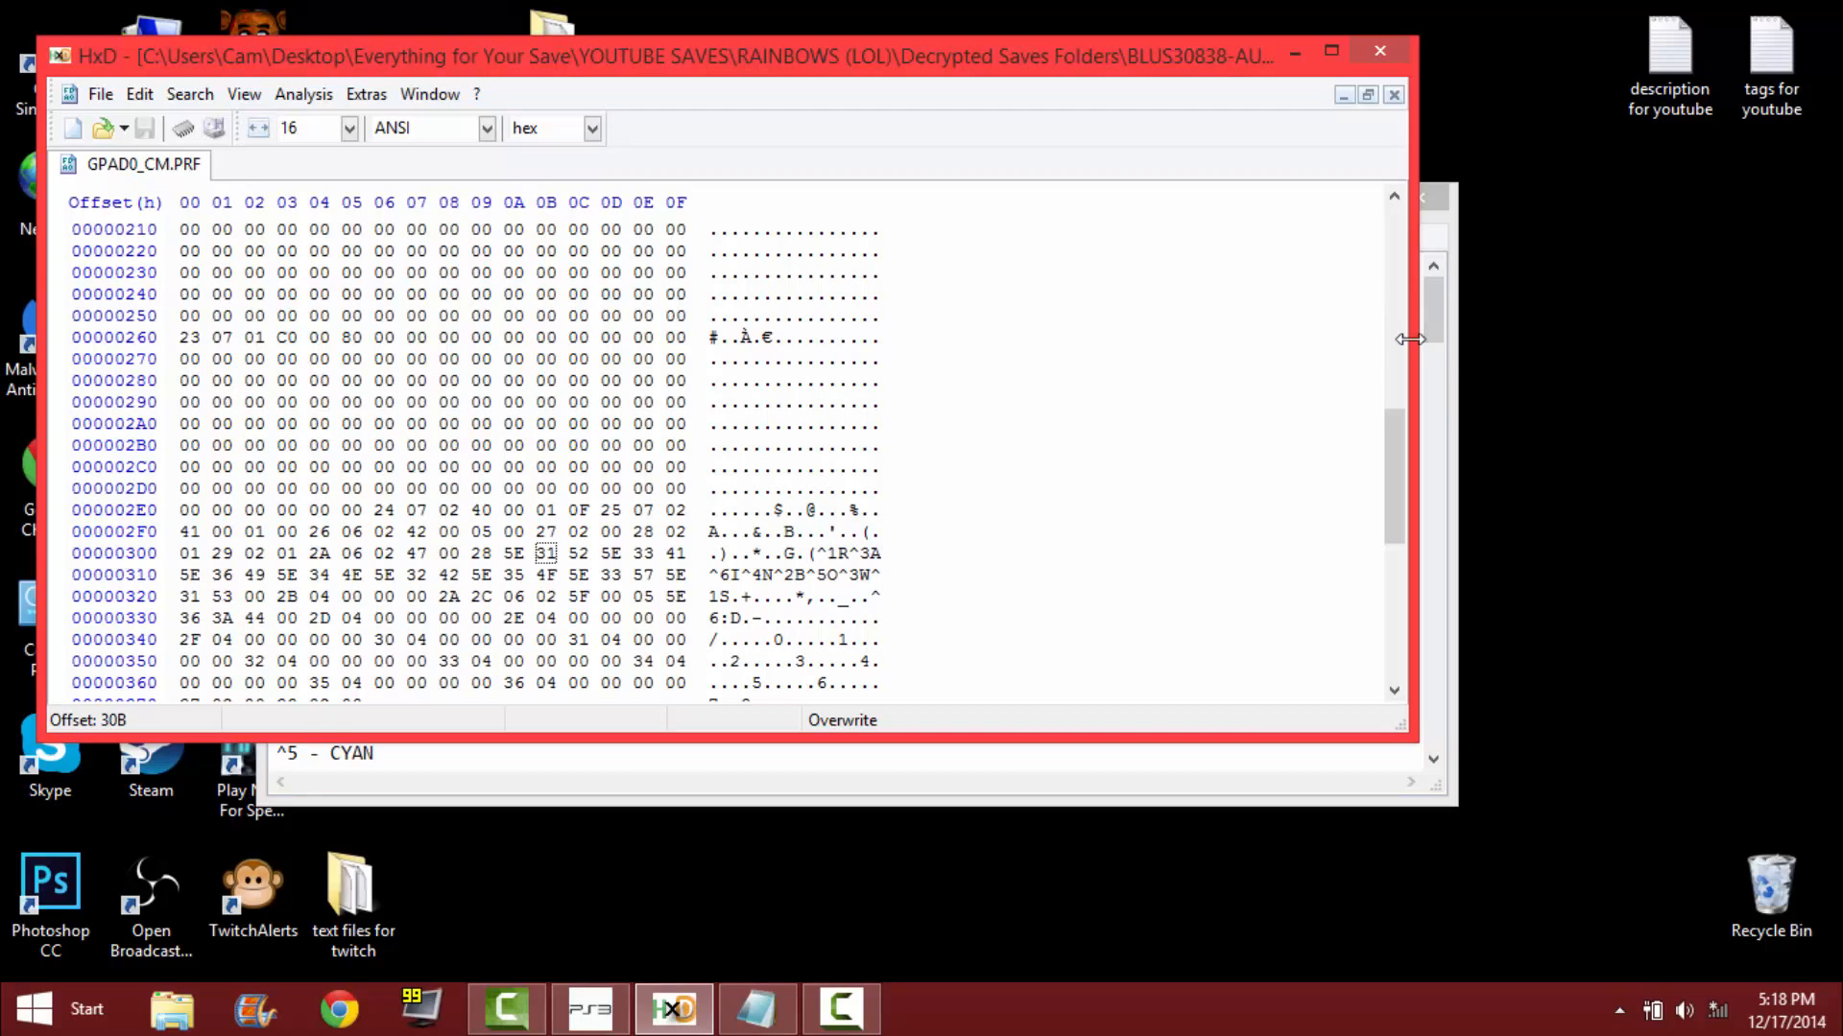
left_click_drag(1412, 346, 1003, 422)
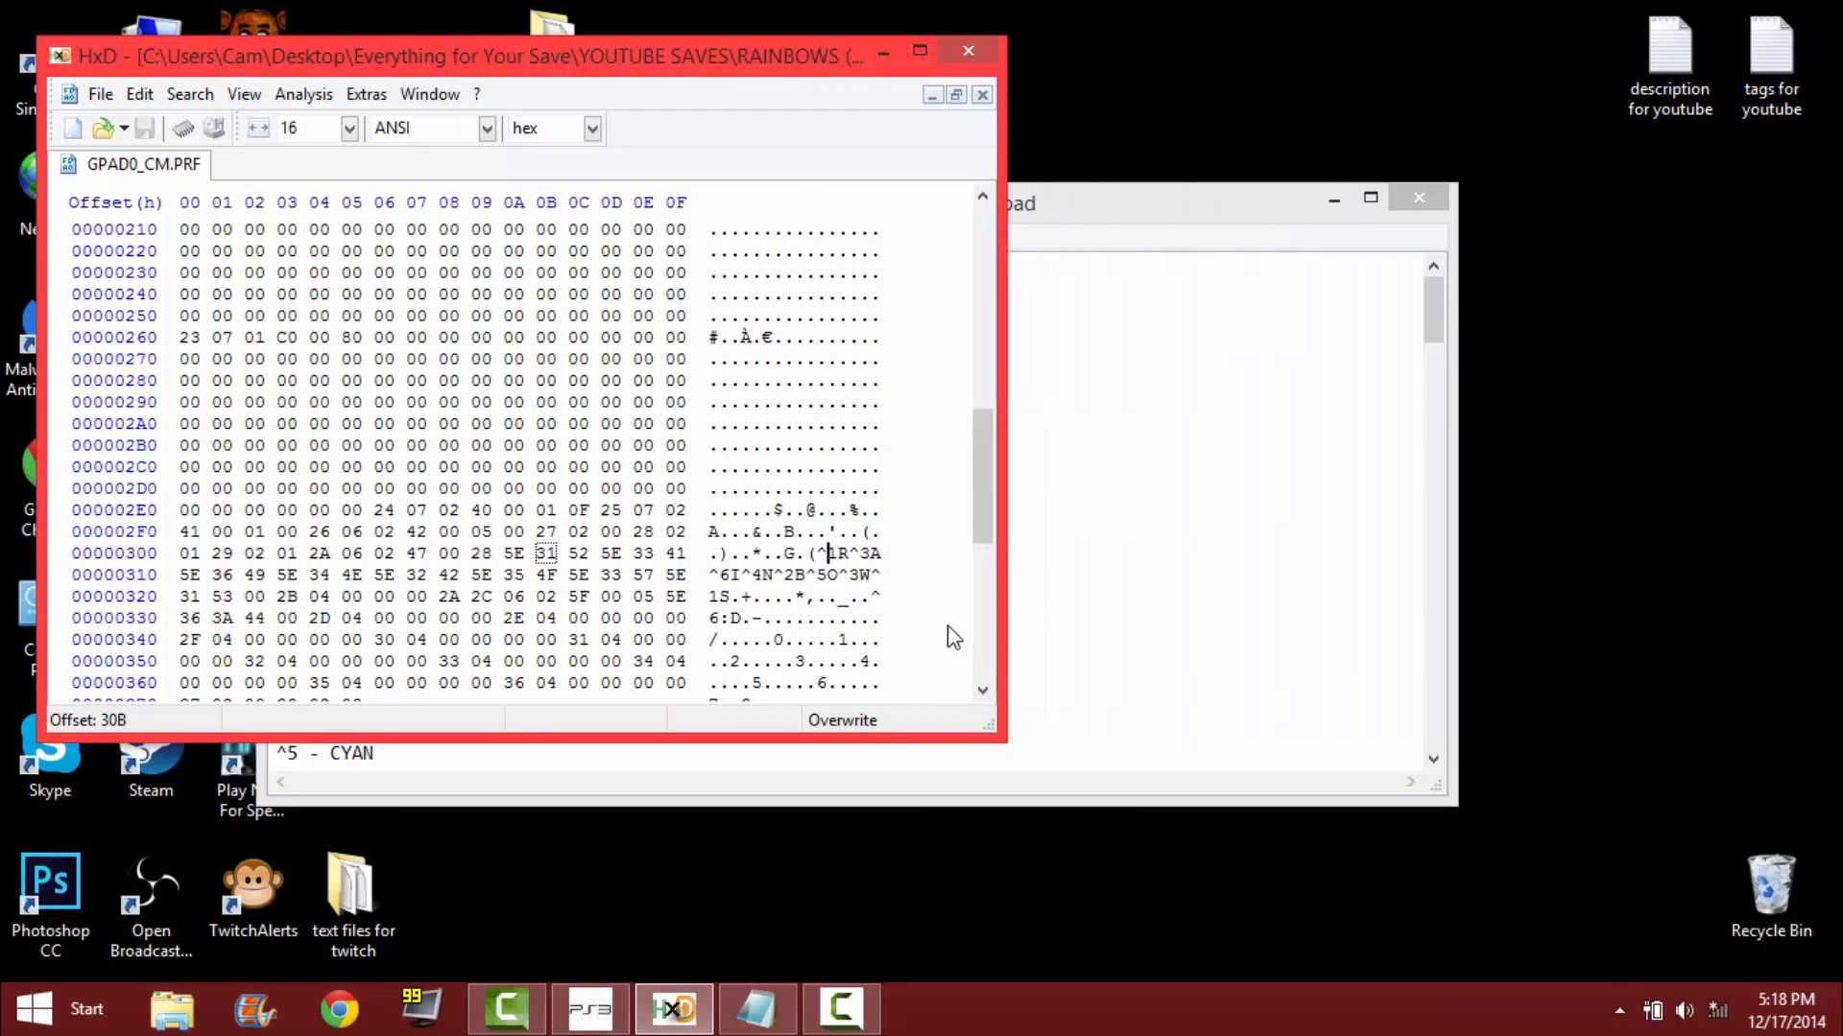
left_click_drag(852, 739, 852, 831)
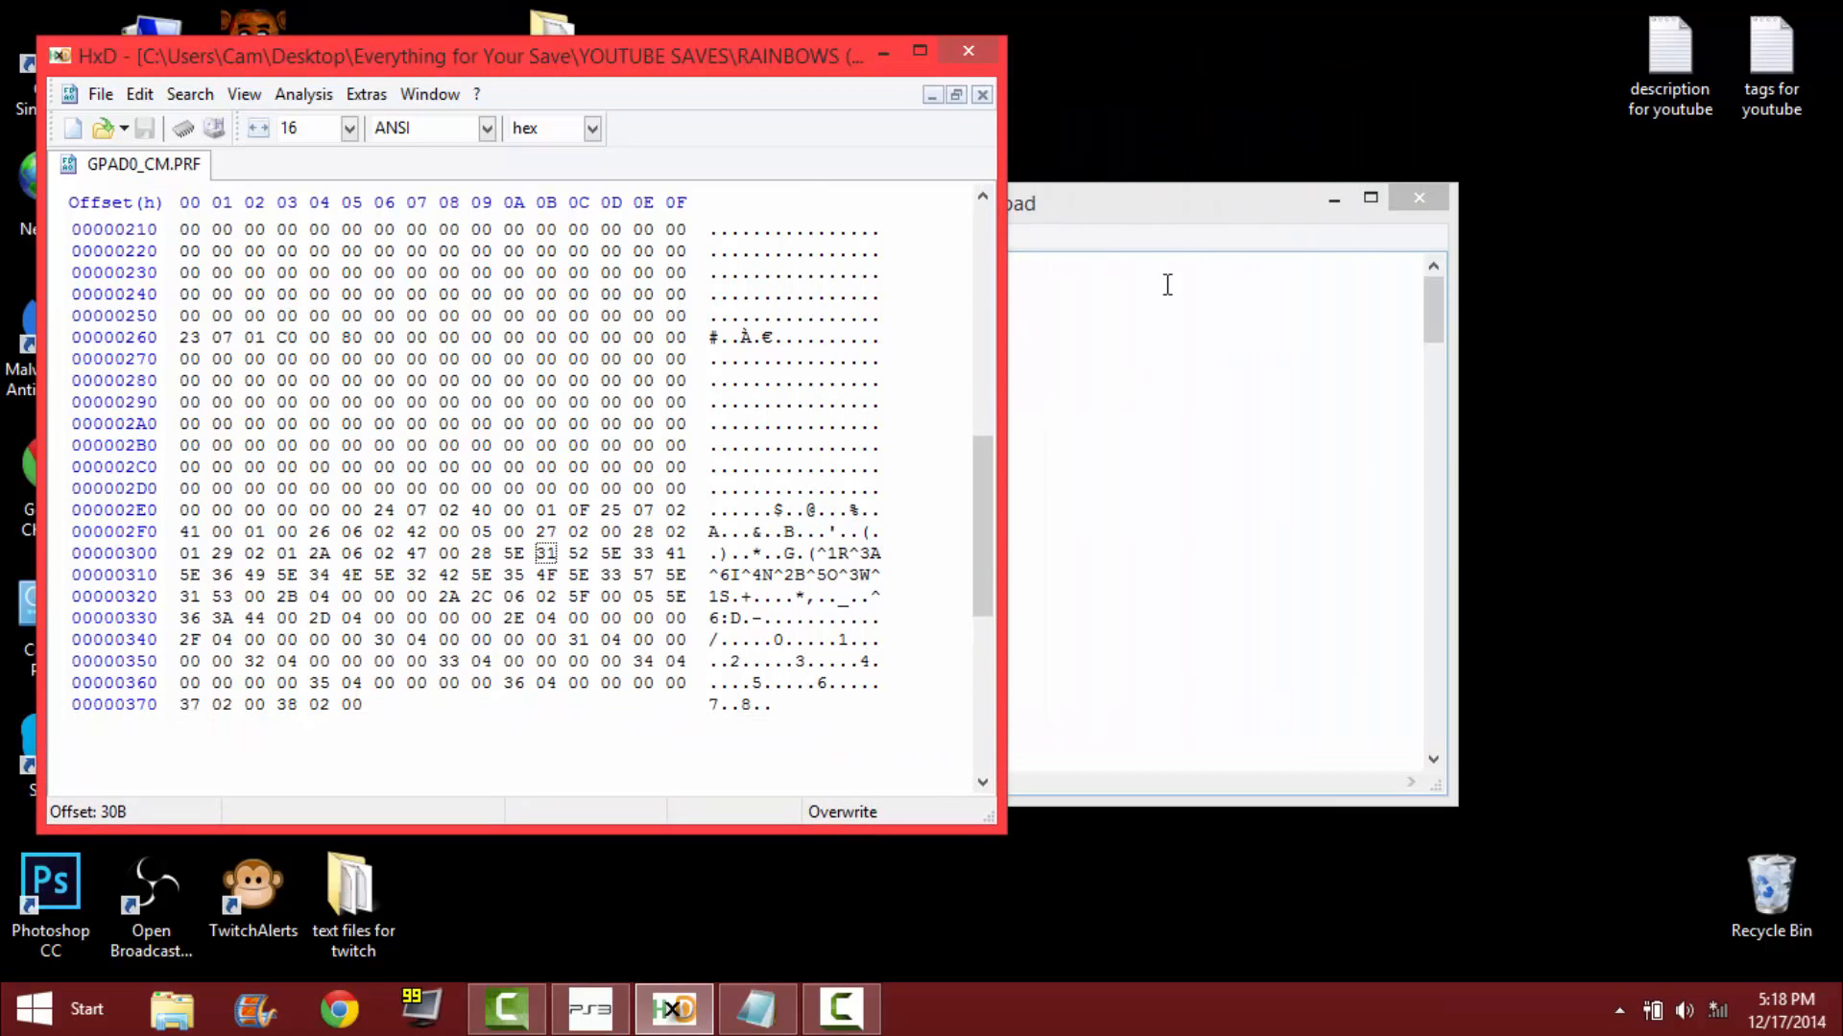
Shrink the Notepad notes, show their color codes ^1 to ^9, and place the window beside HxD.
left_click_drag(1155, 207, 1177, 96)
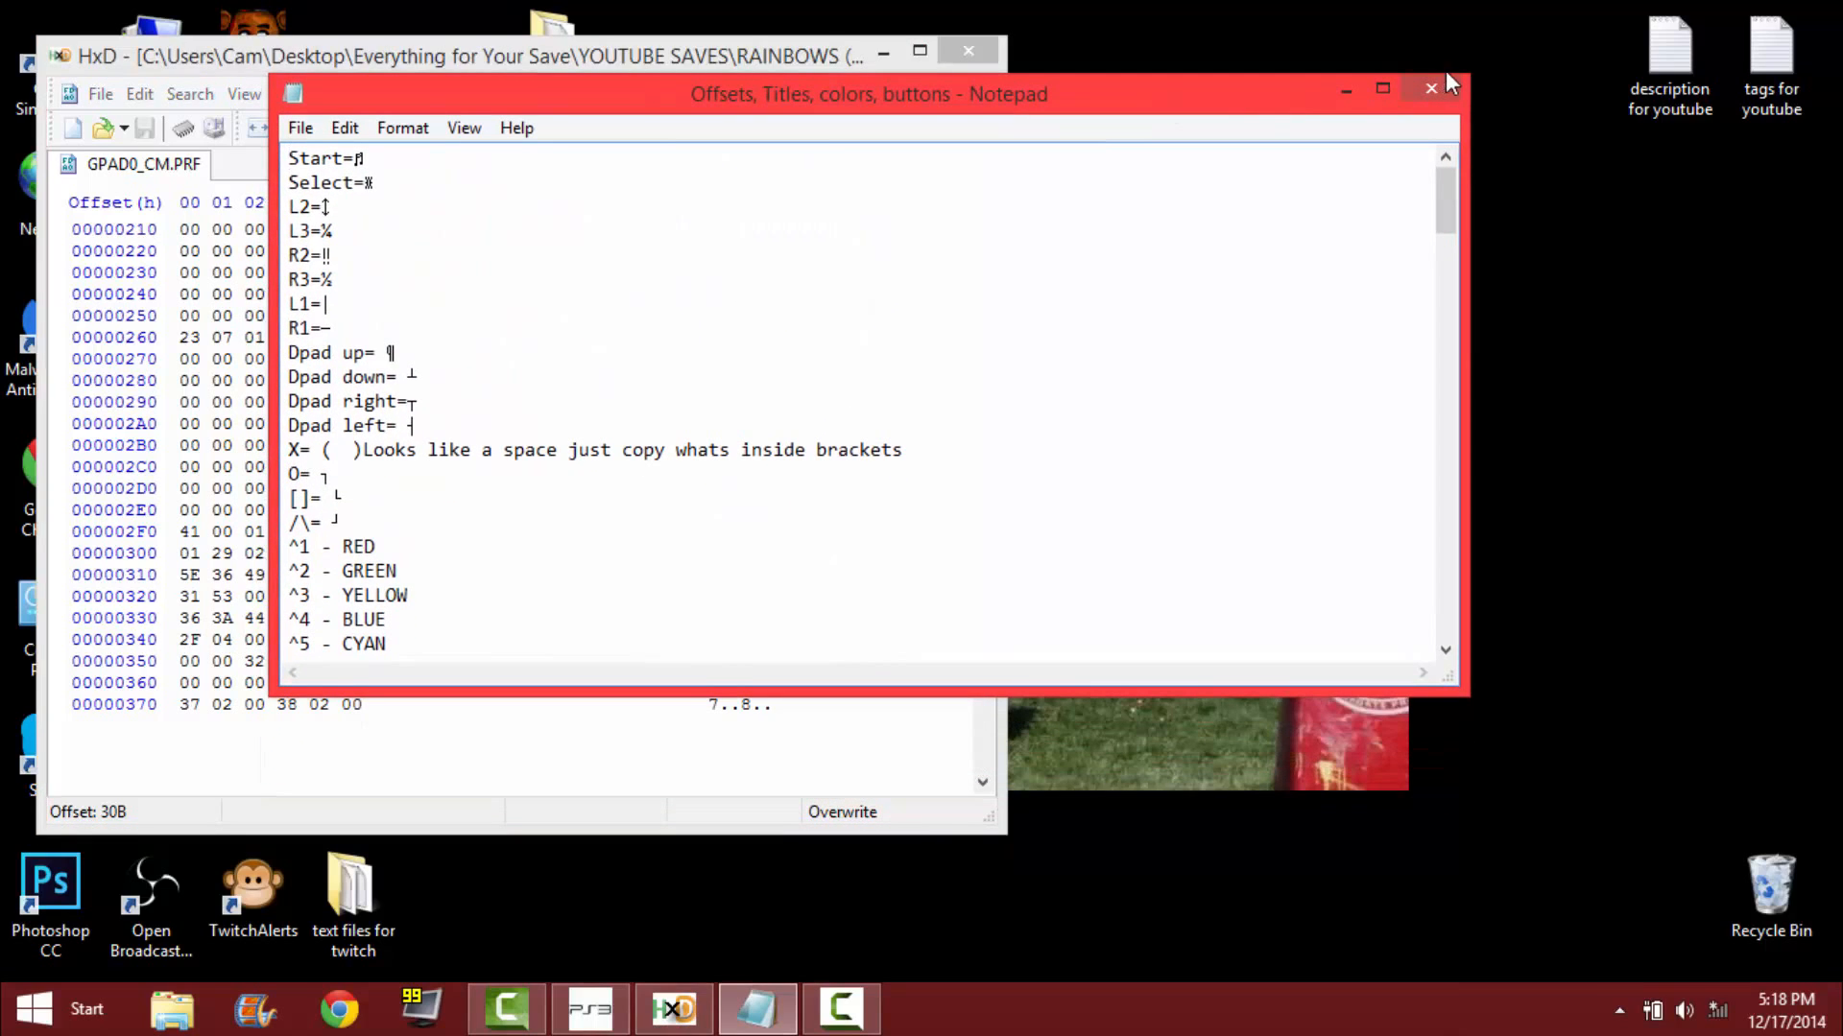
mouse_move(1471, 74)
left_mouse_down()
mouse_move(1139, 320)
mouse_move(992, 255)
left_mouse_up()
left_click_drag(971, 360, 970, 378)
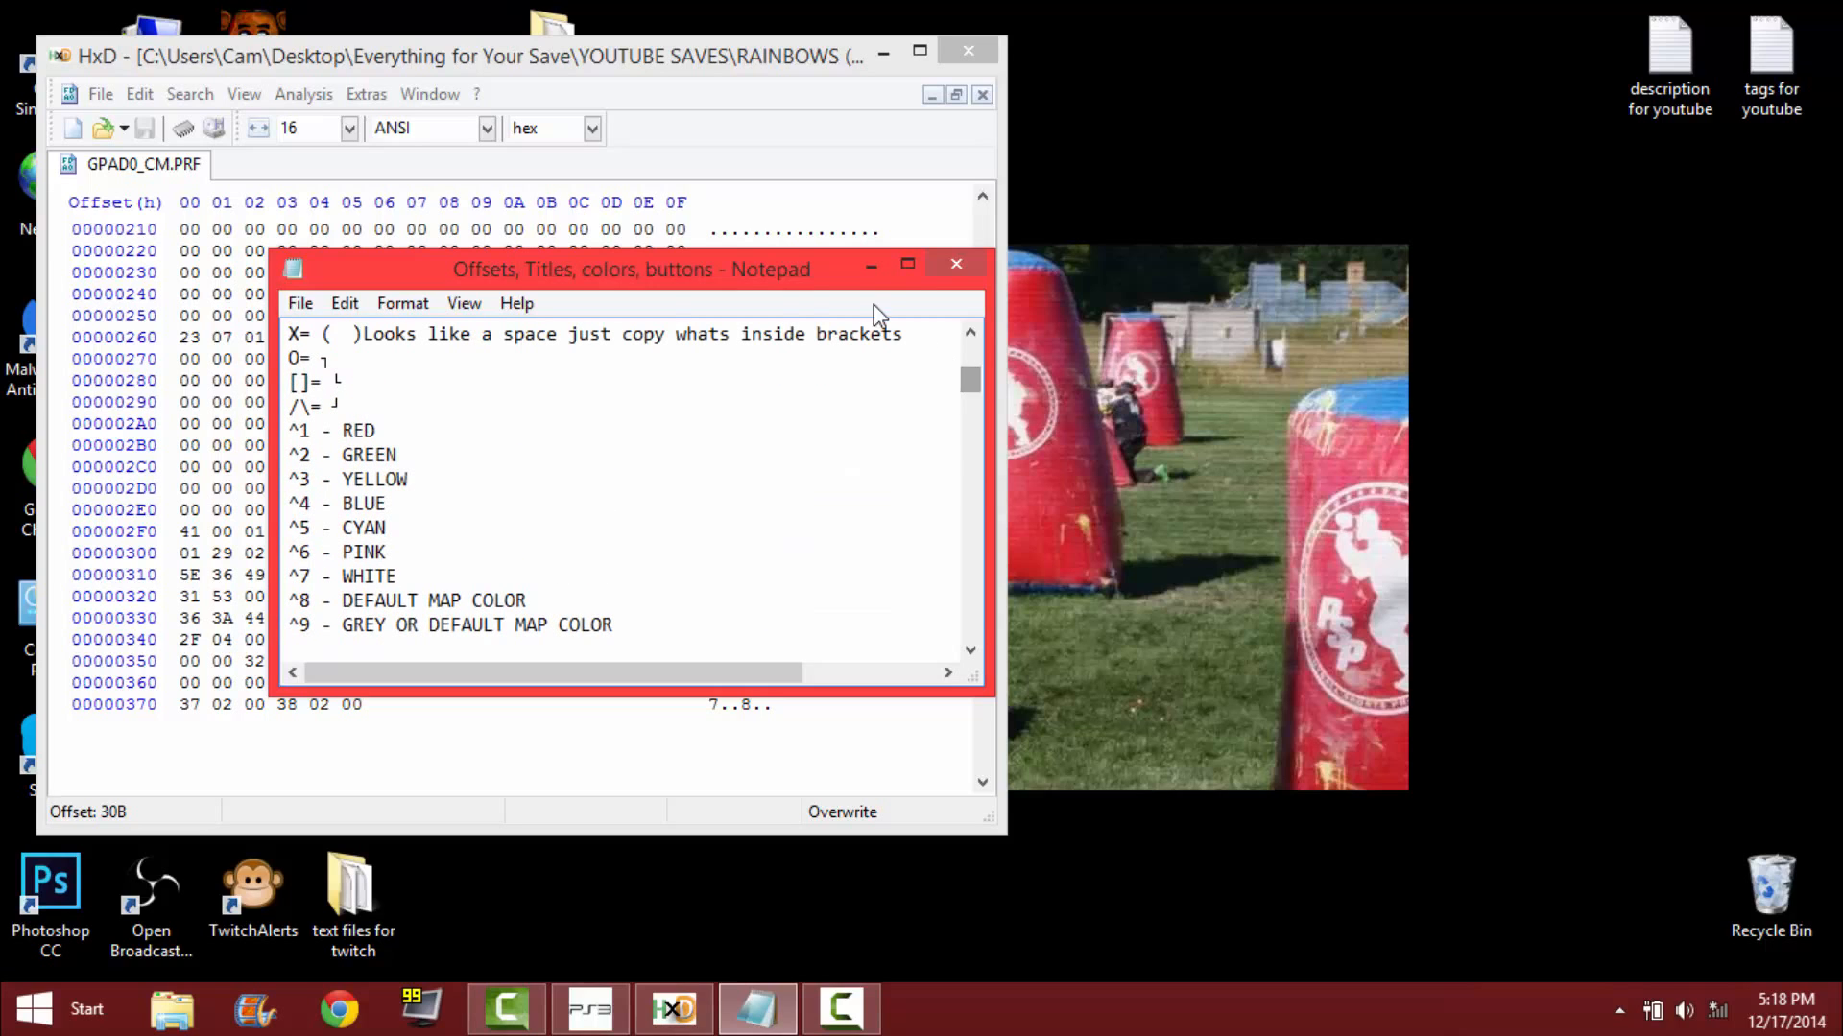
left_click_drag(805, 273, 1434, 136)
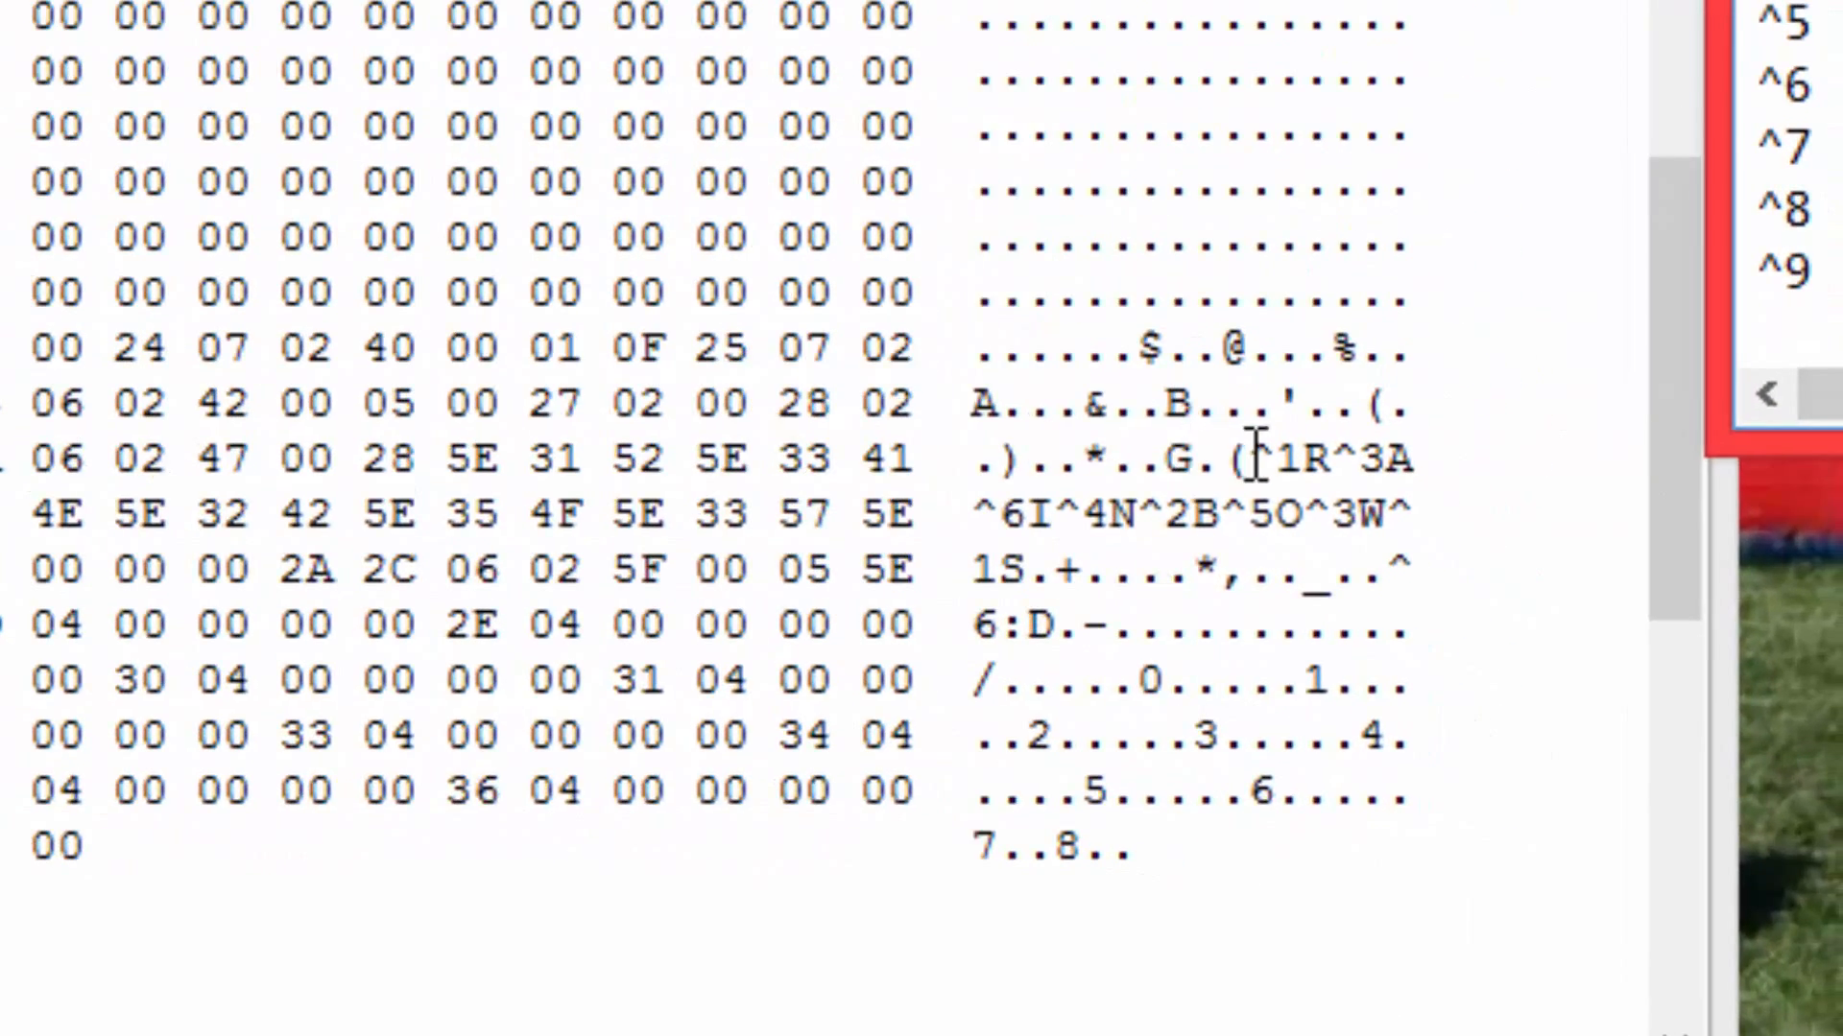
Keep the leading ^1 code of the title text and overwrite the characters following it with Mr^2Xman450.
left_click(1295, 488)
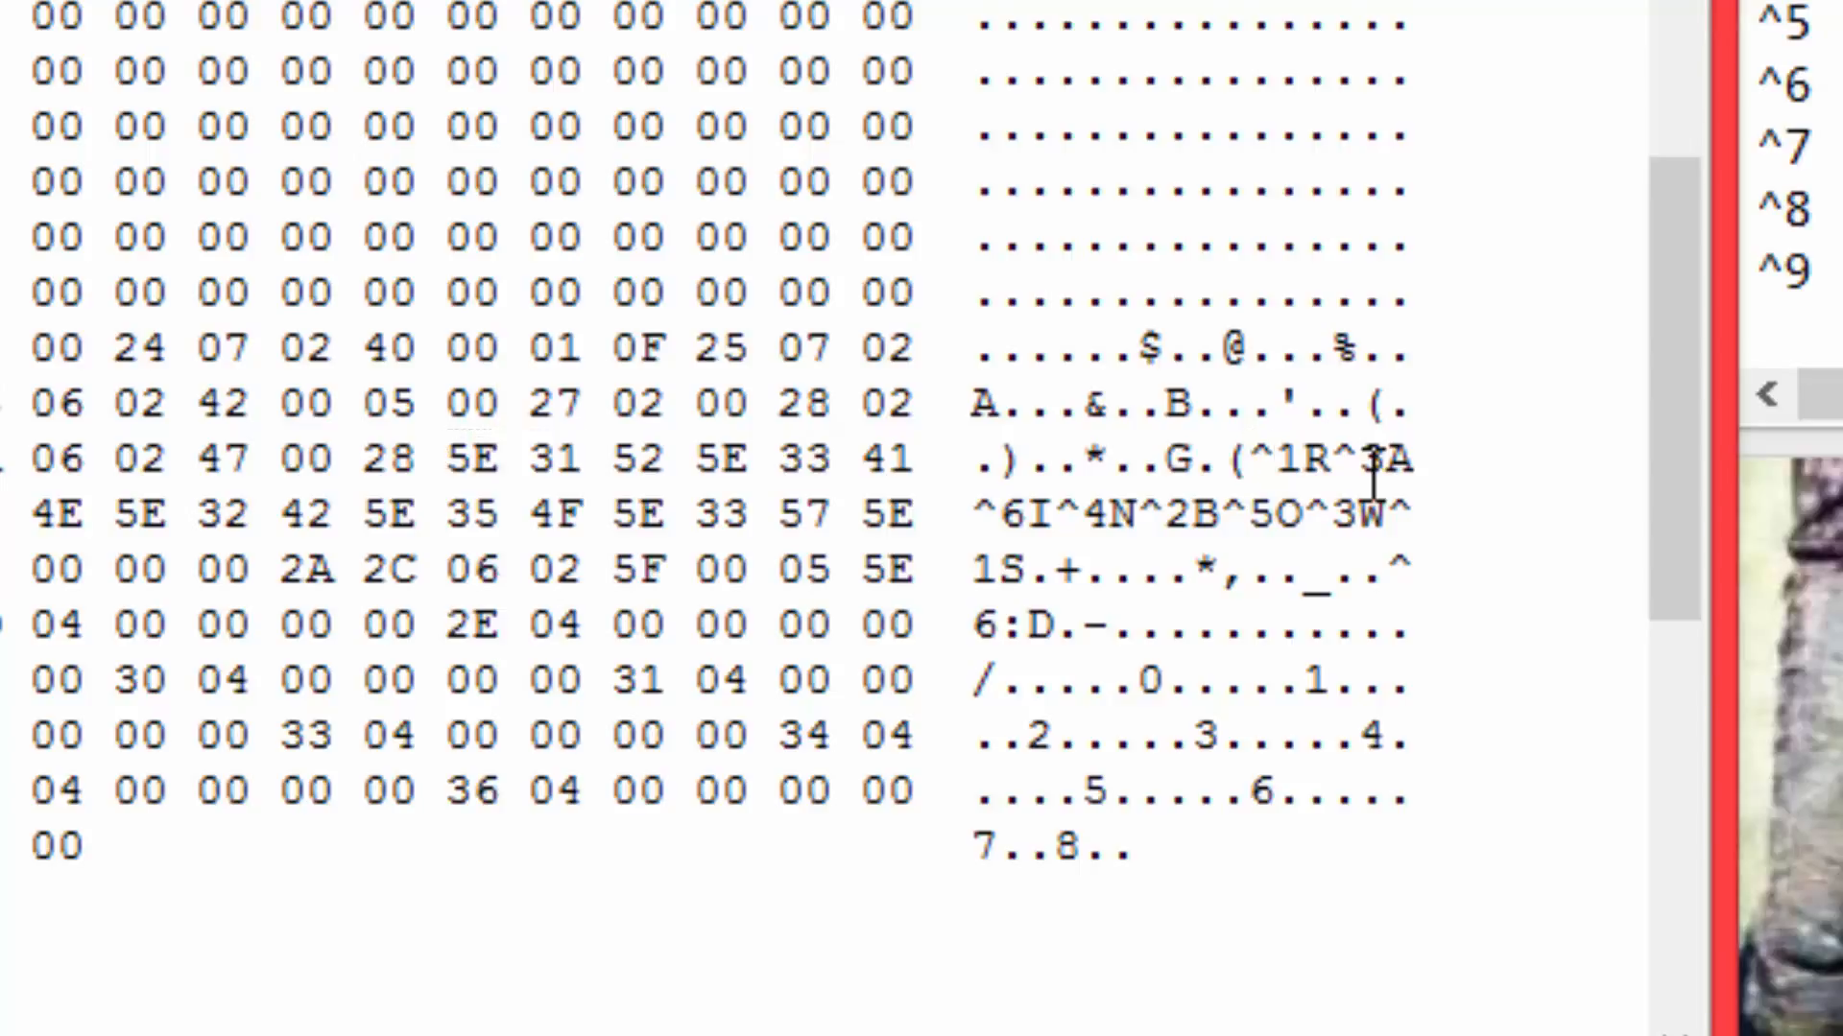
key("Right")
key("Right")
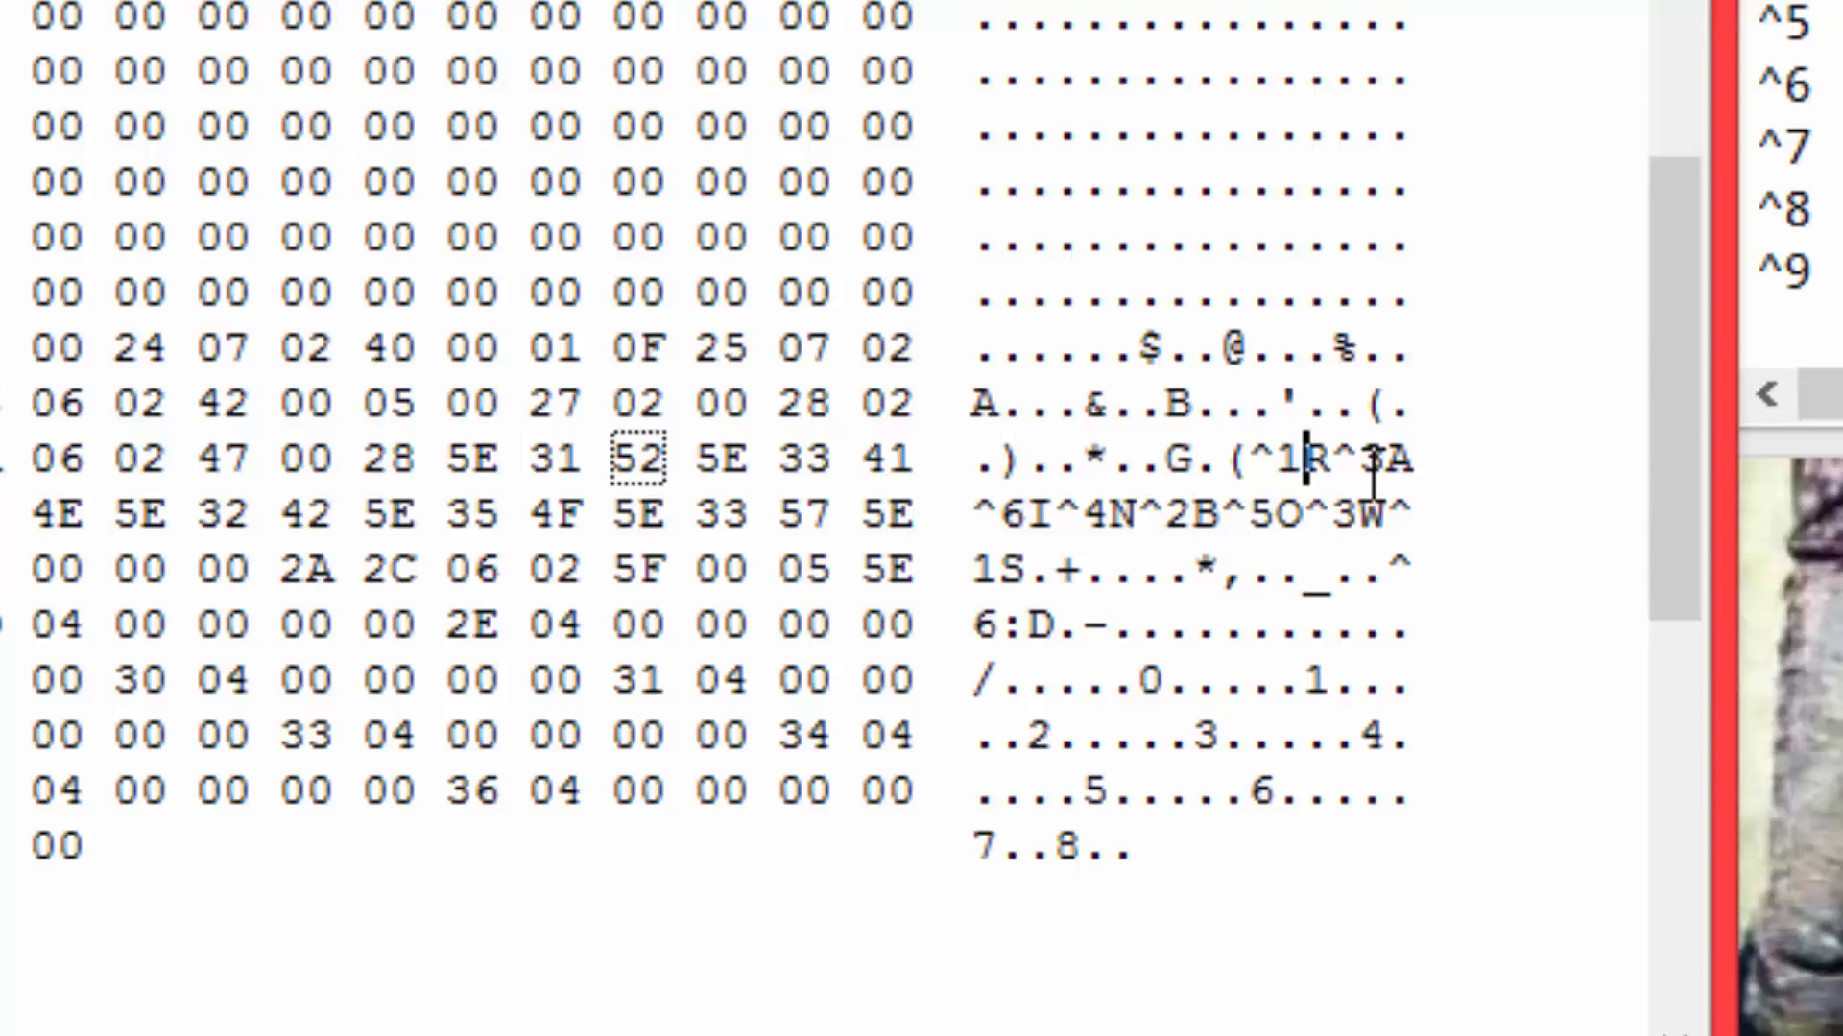
type("Mr")
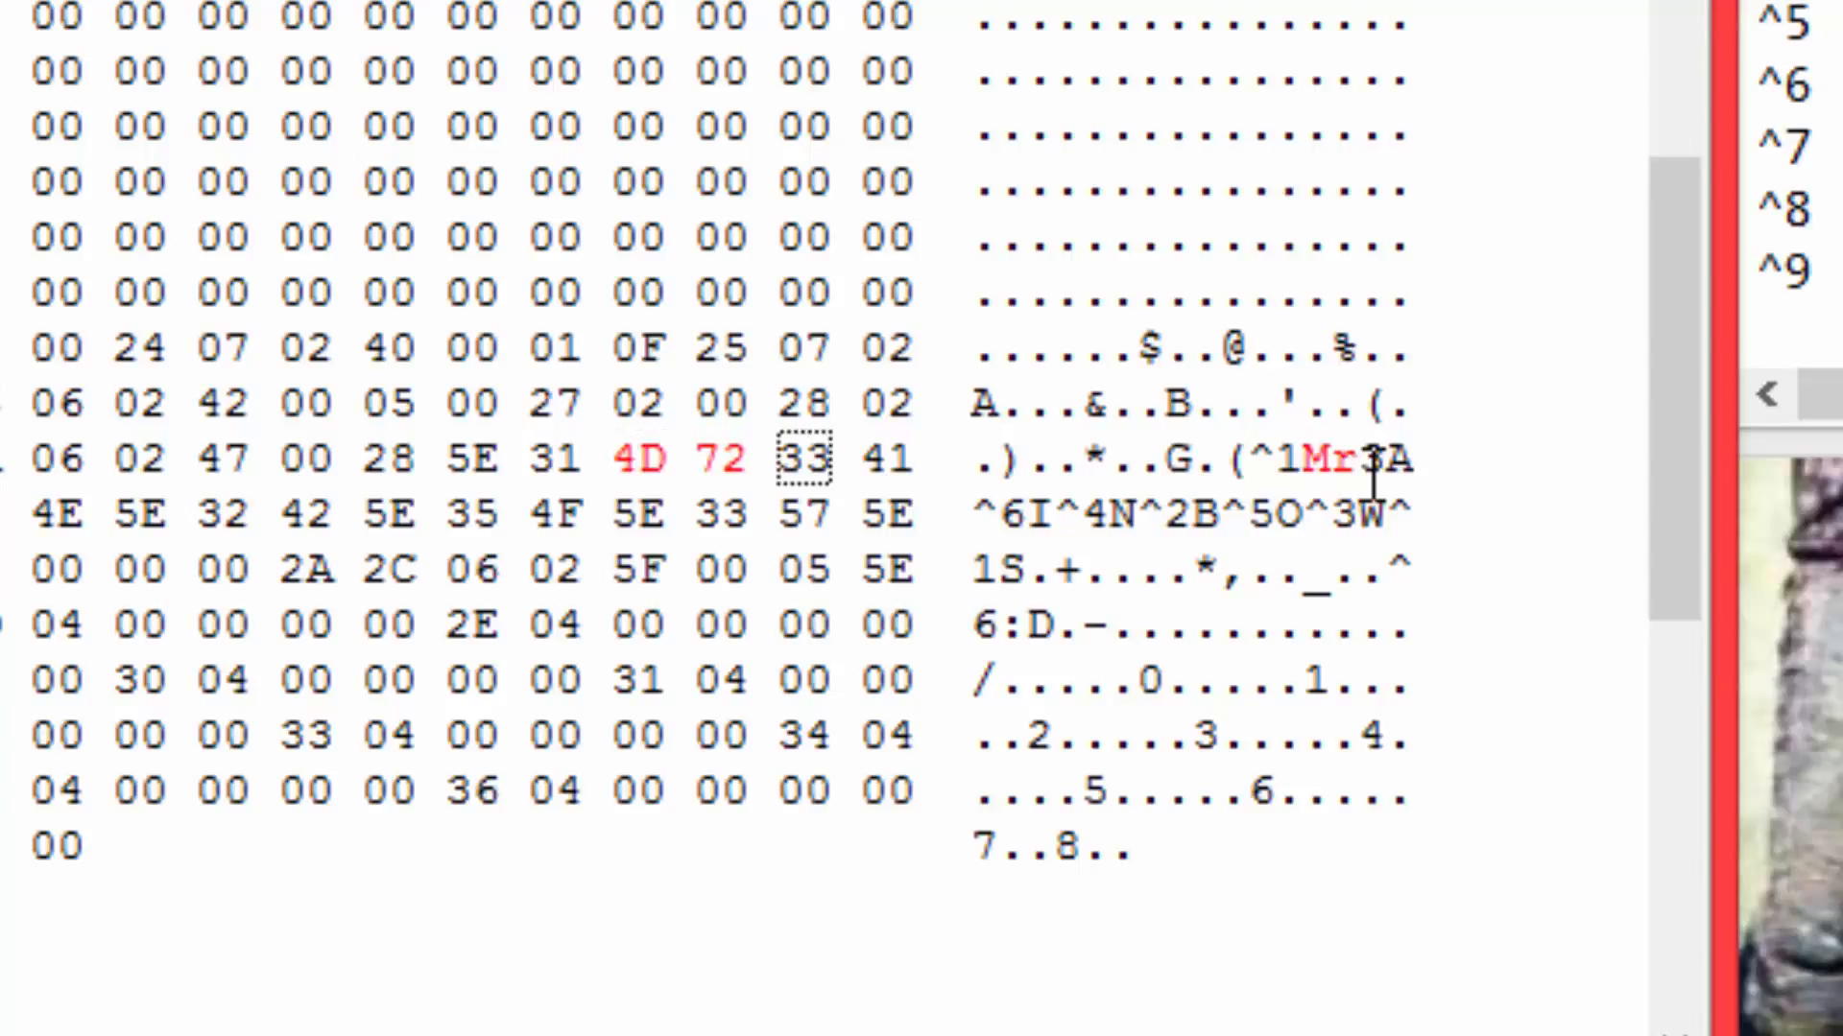
type("^")
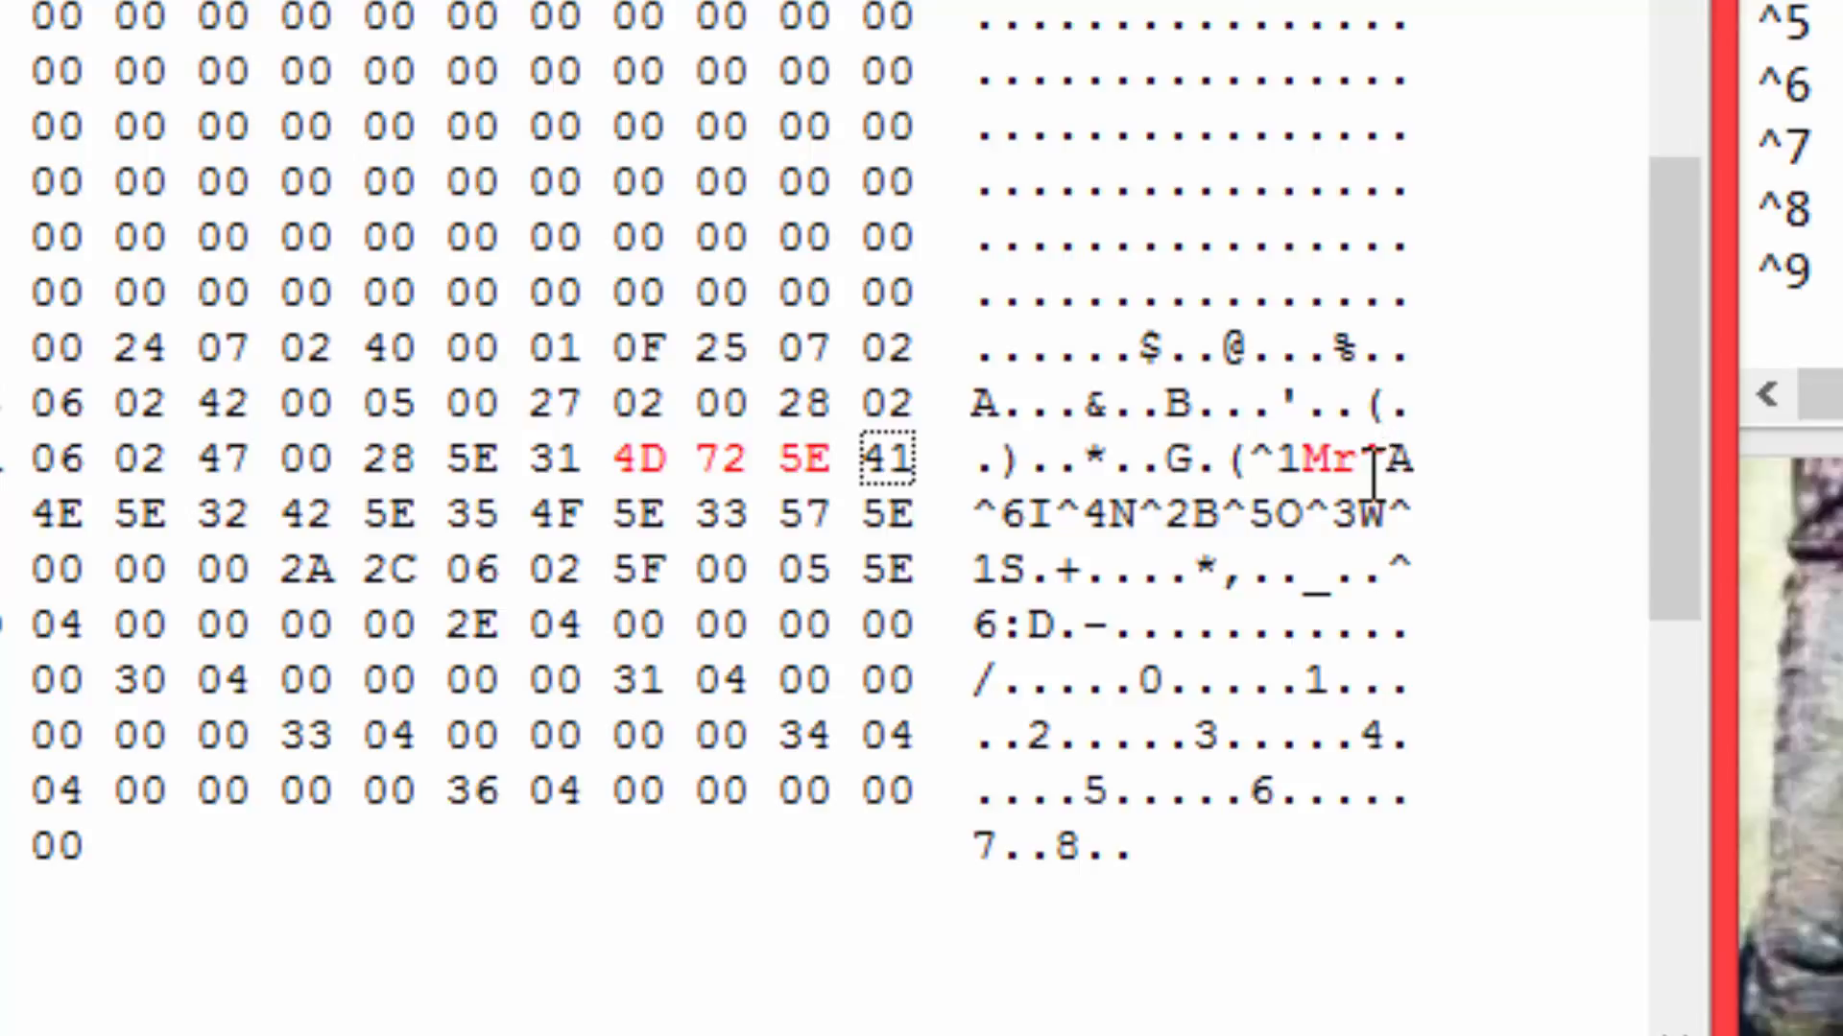
type("2")
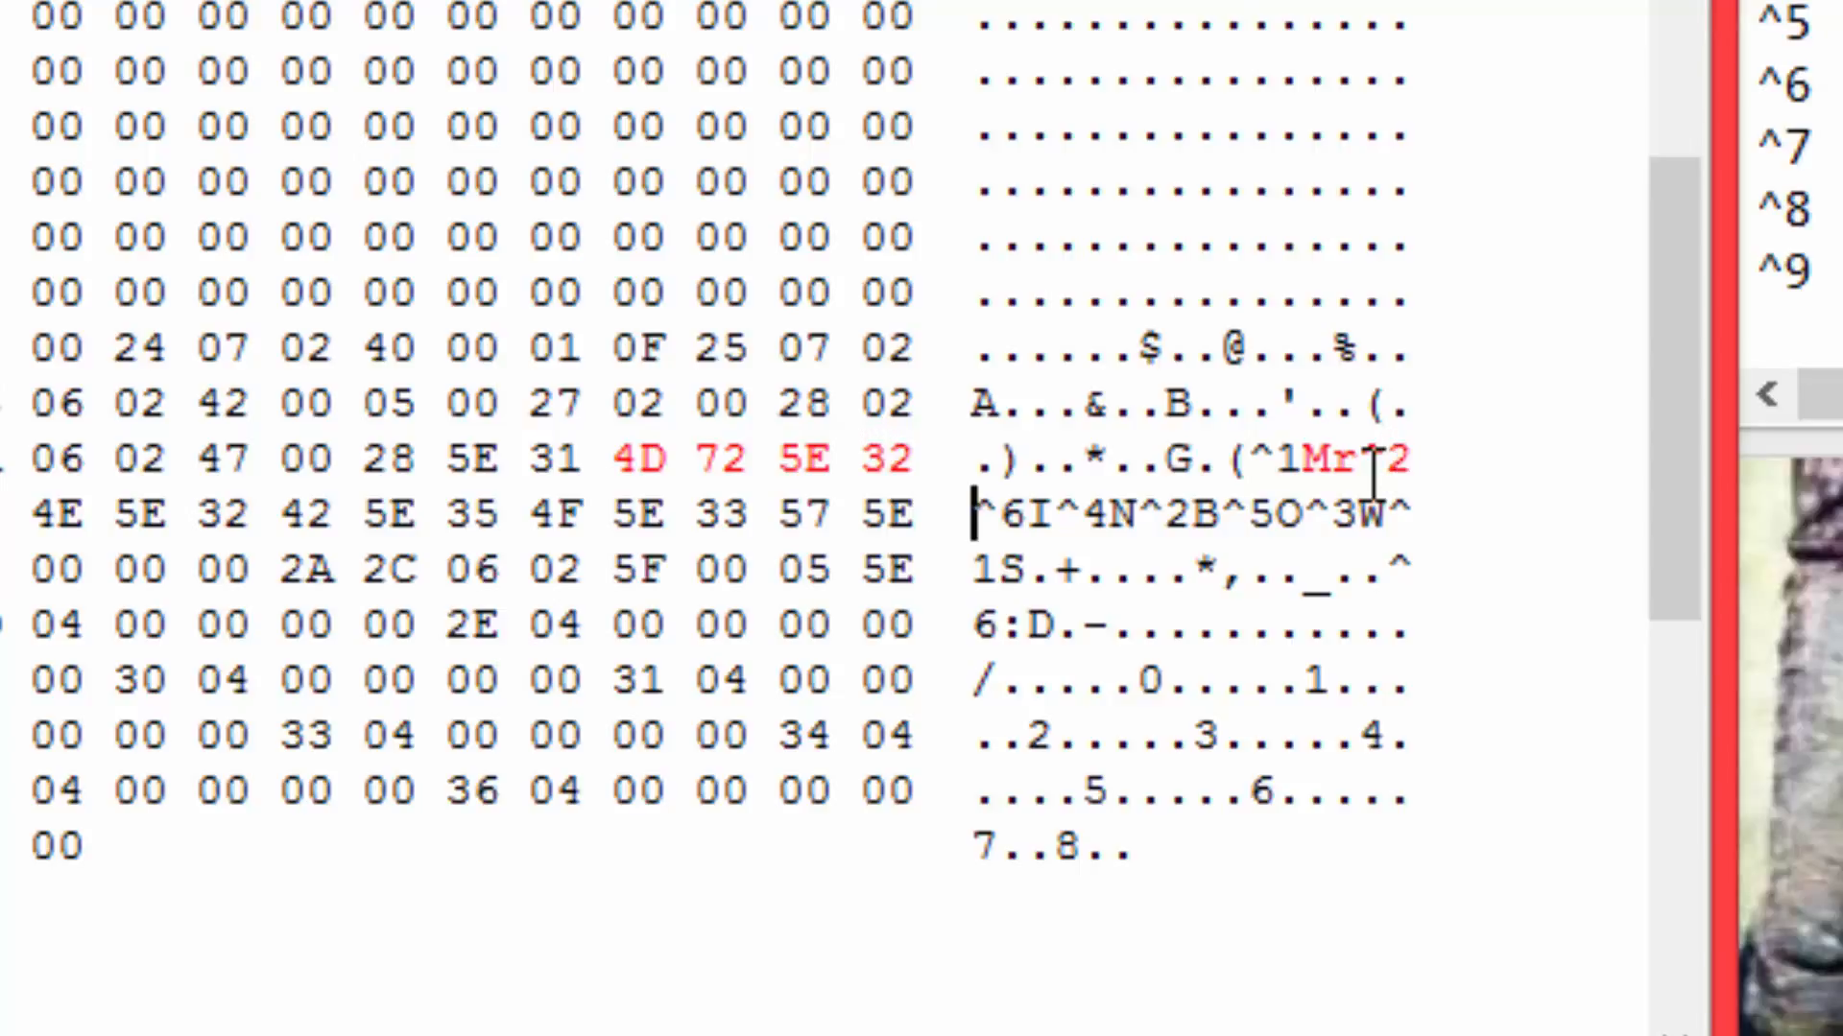
type("Xman45")
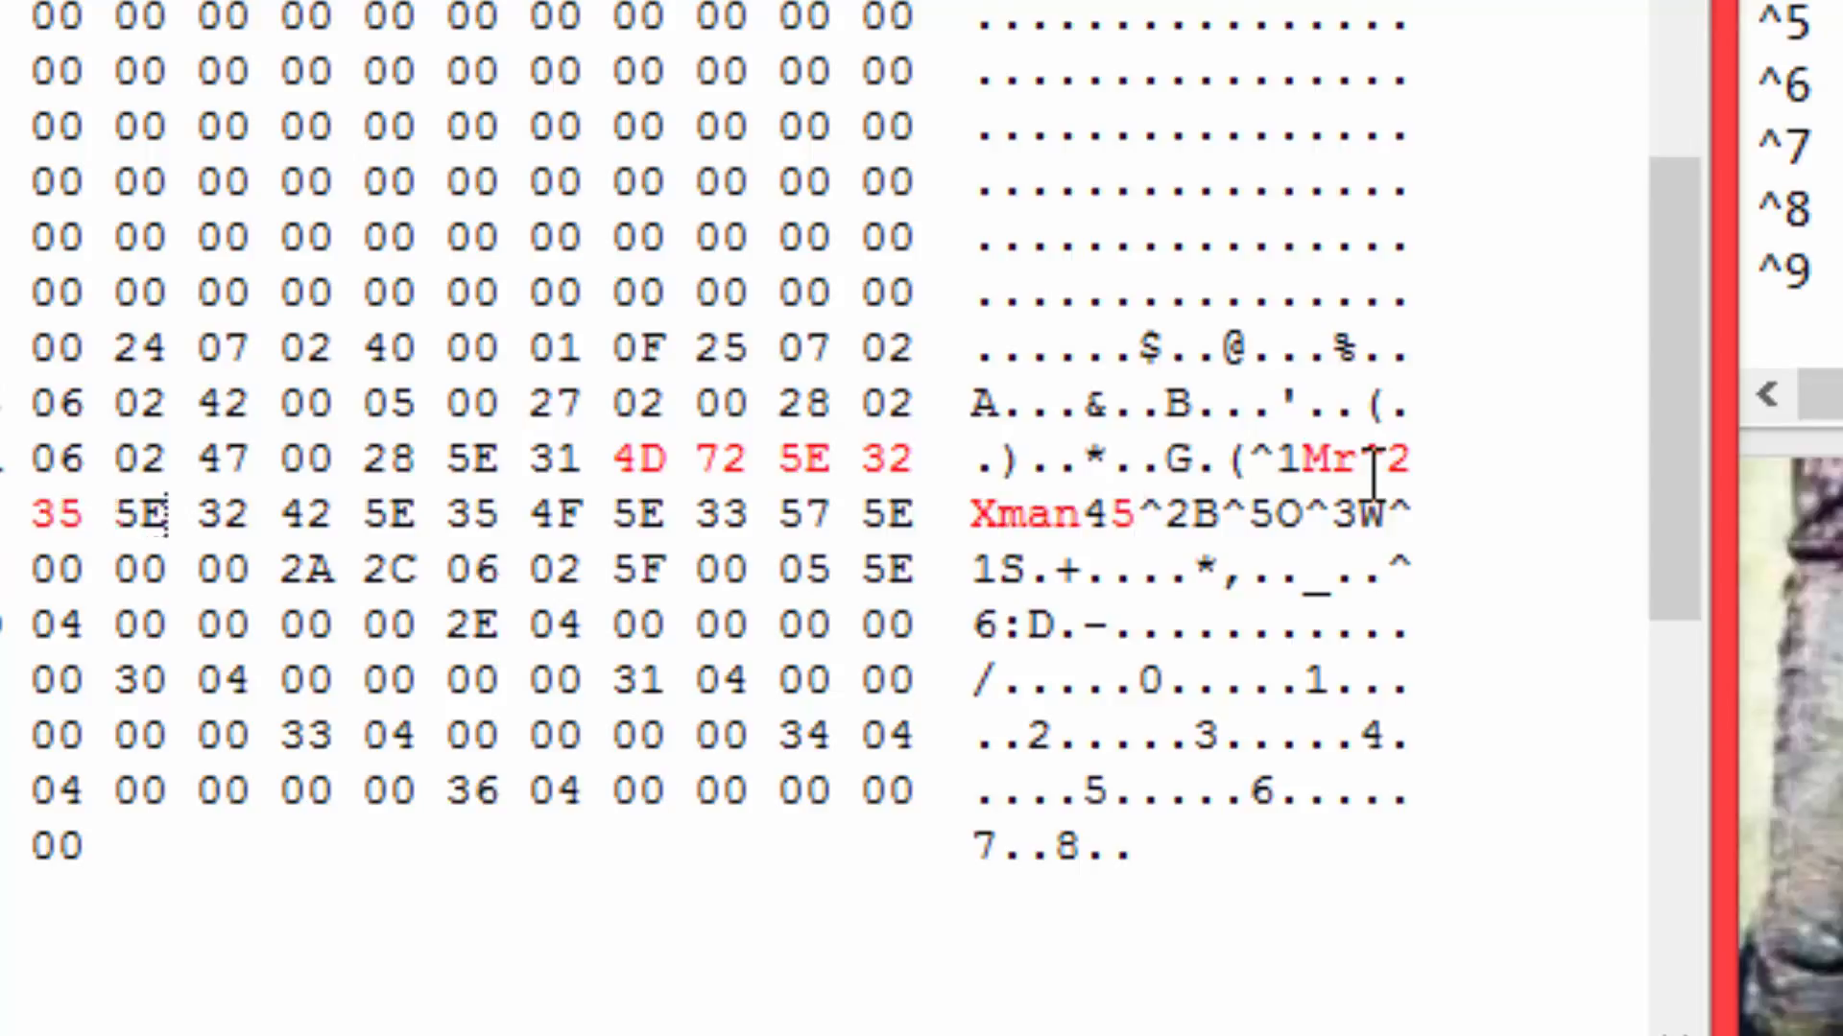
type("0")
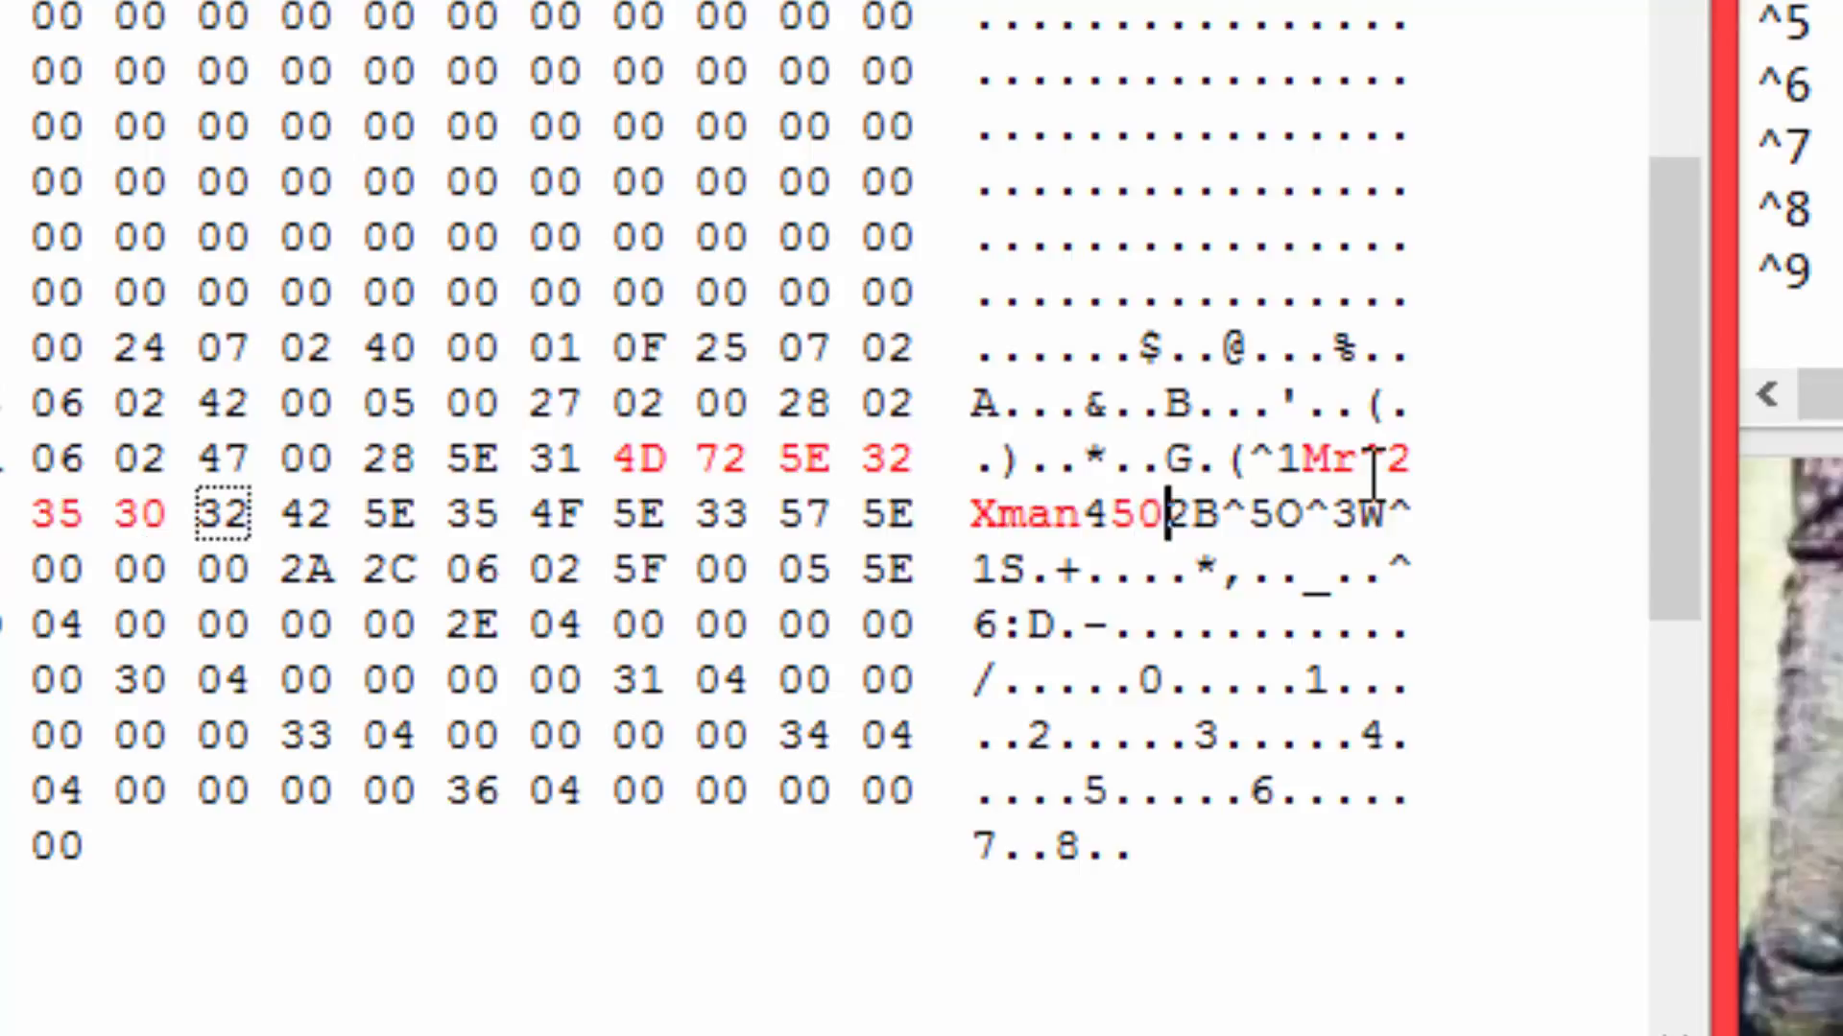
type("^")
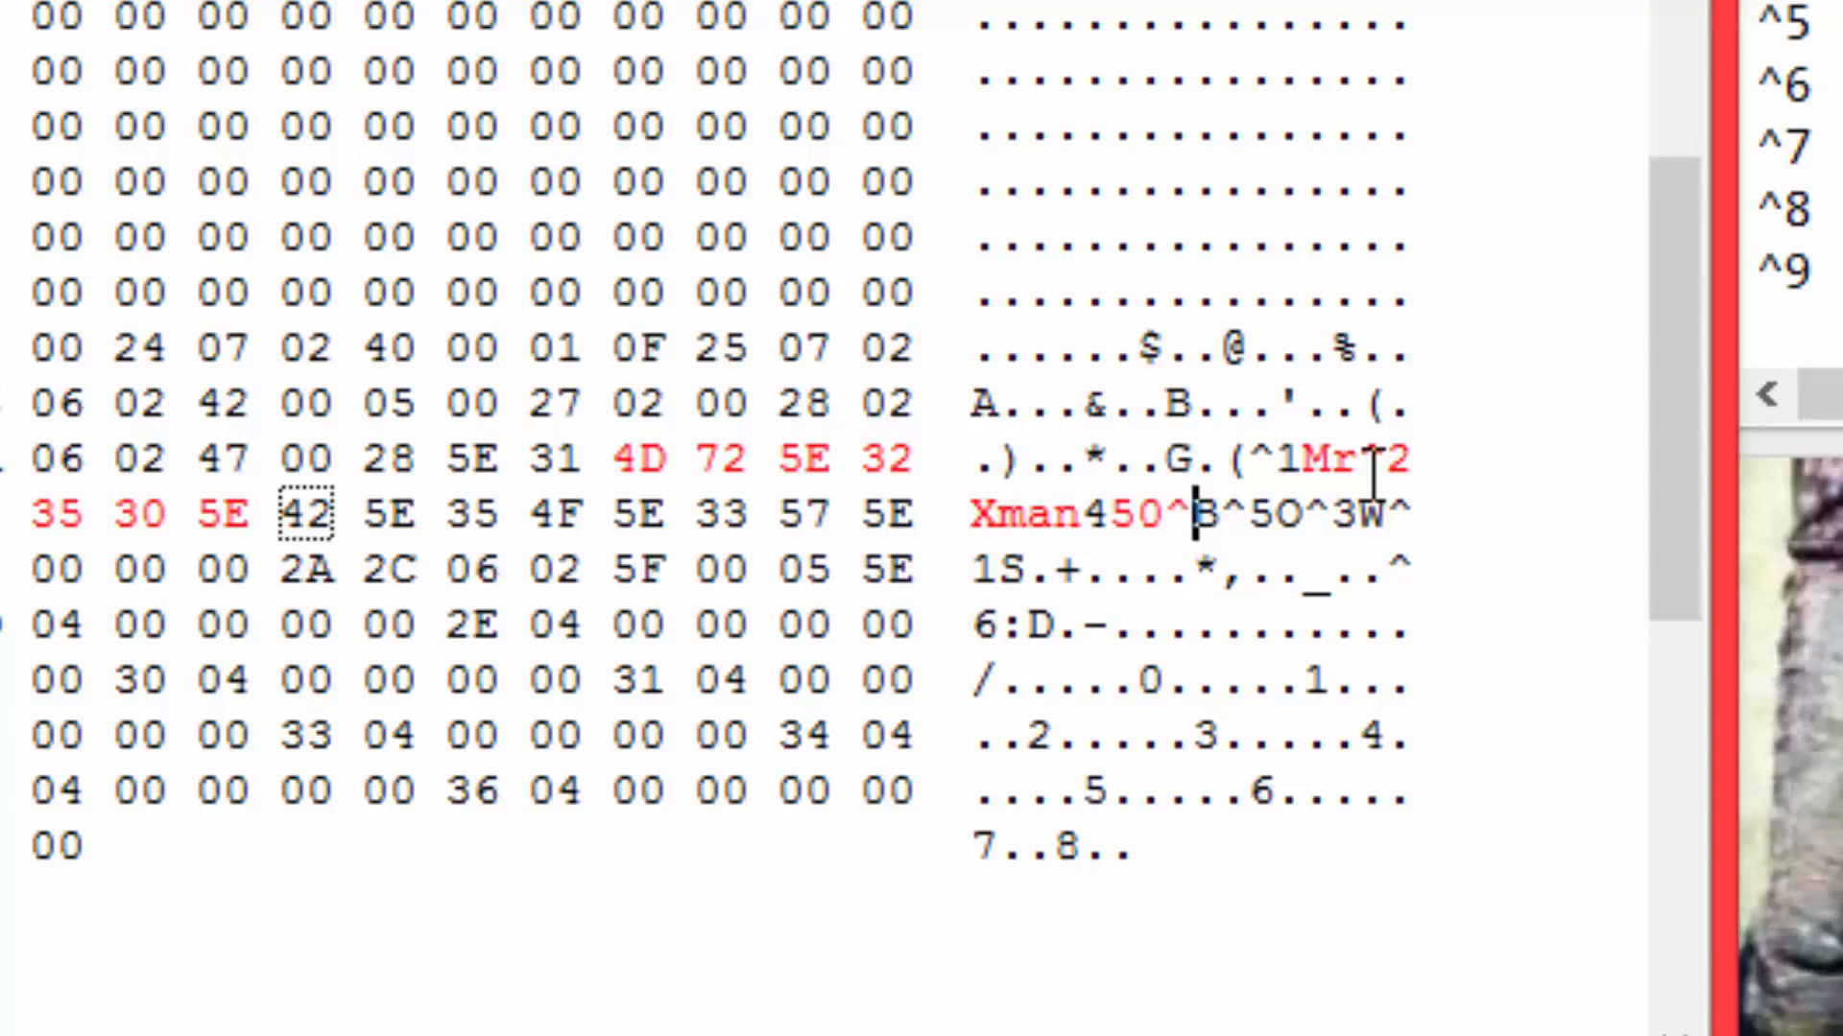
Continue overwriting the title text with the cyan color code and a word: ^5Sub.
type("5")
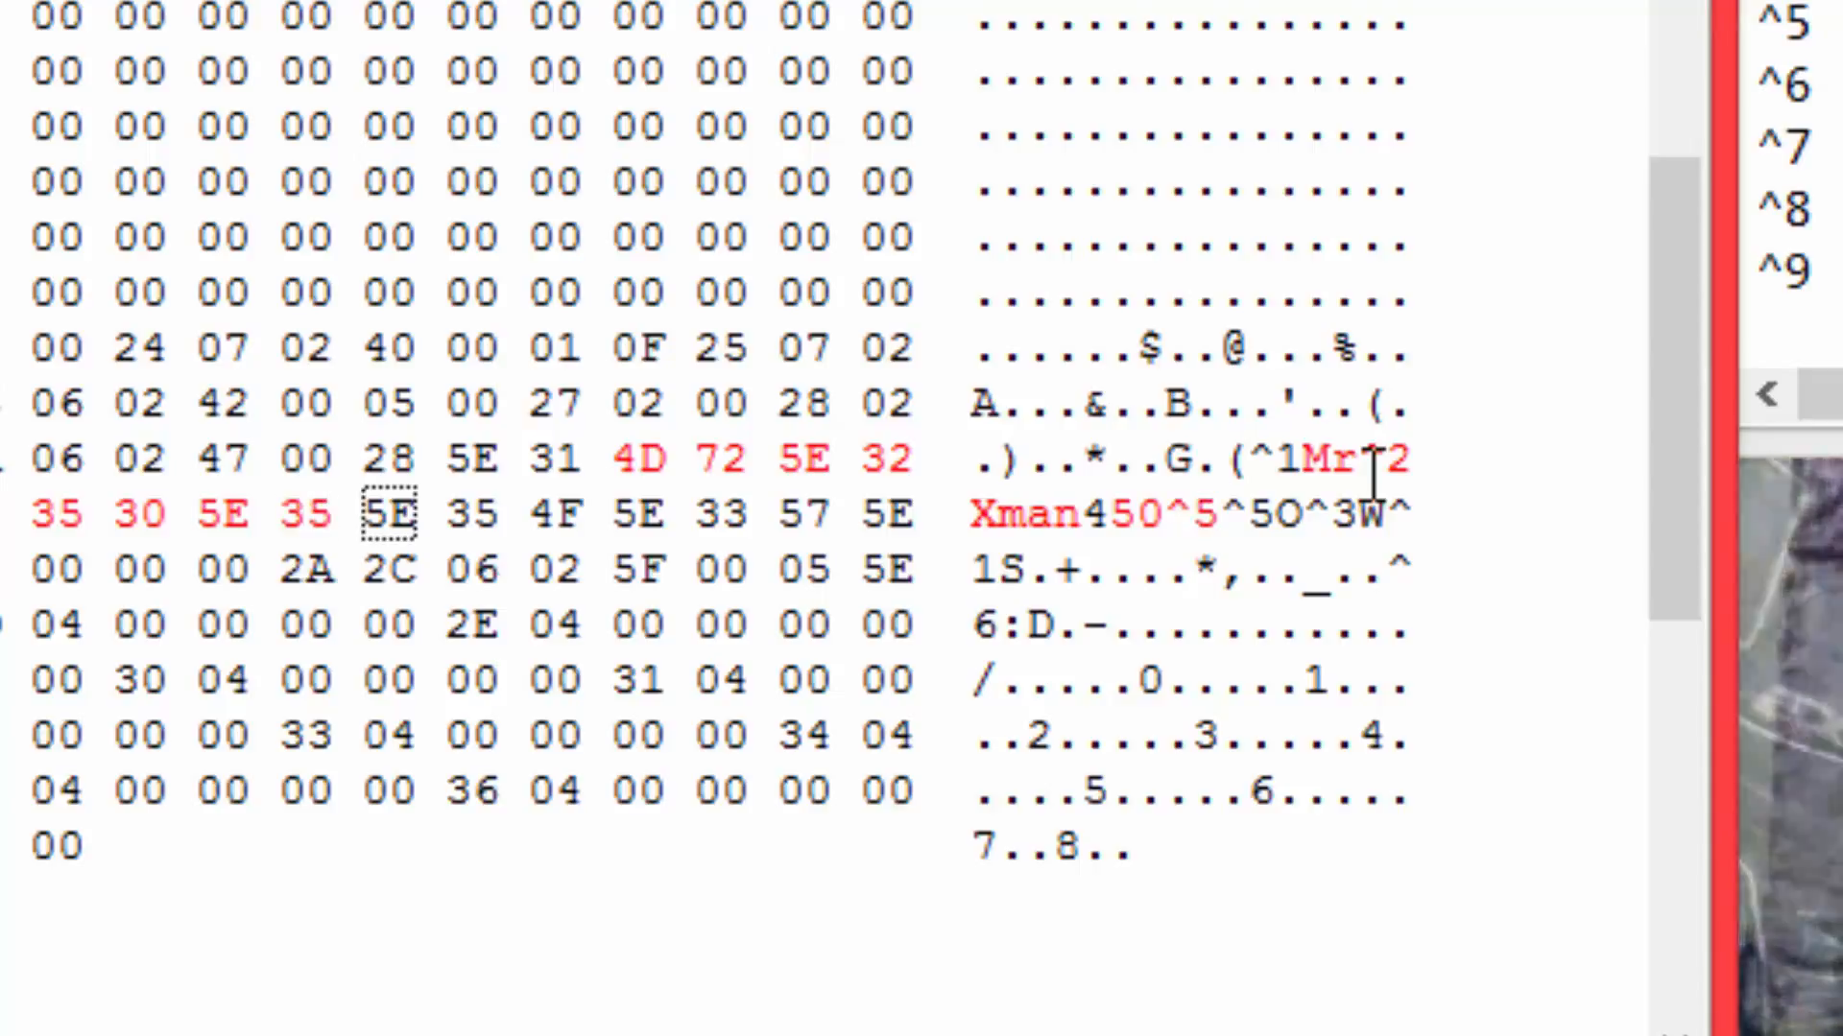
type("Sub")
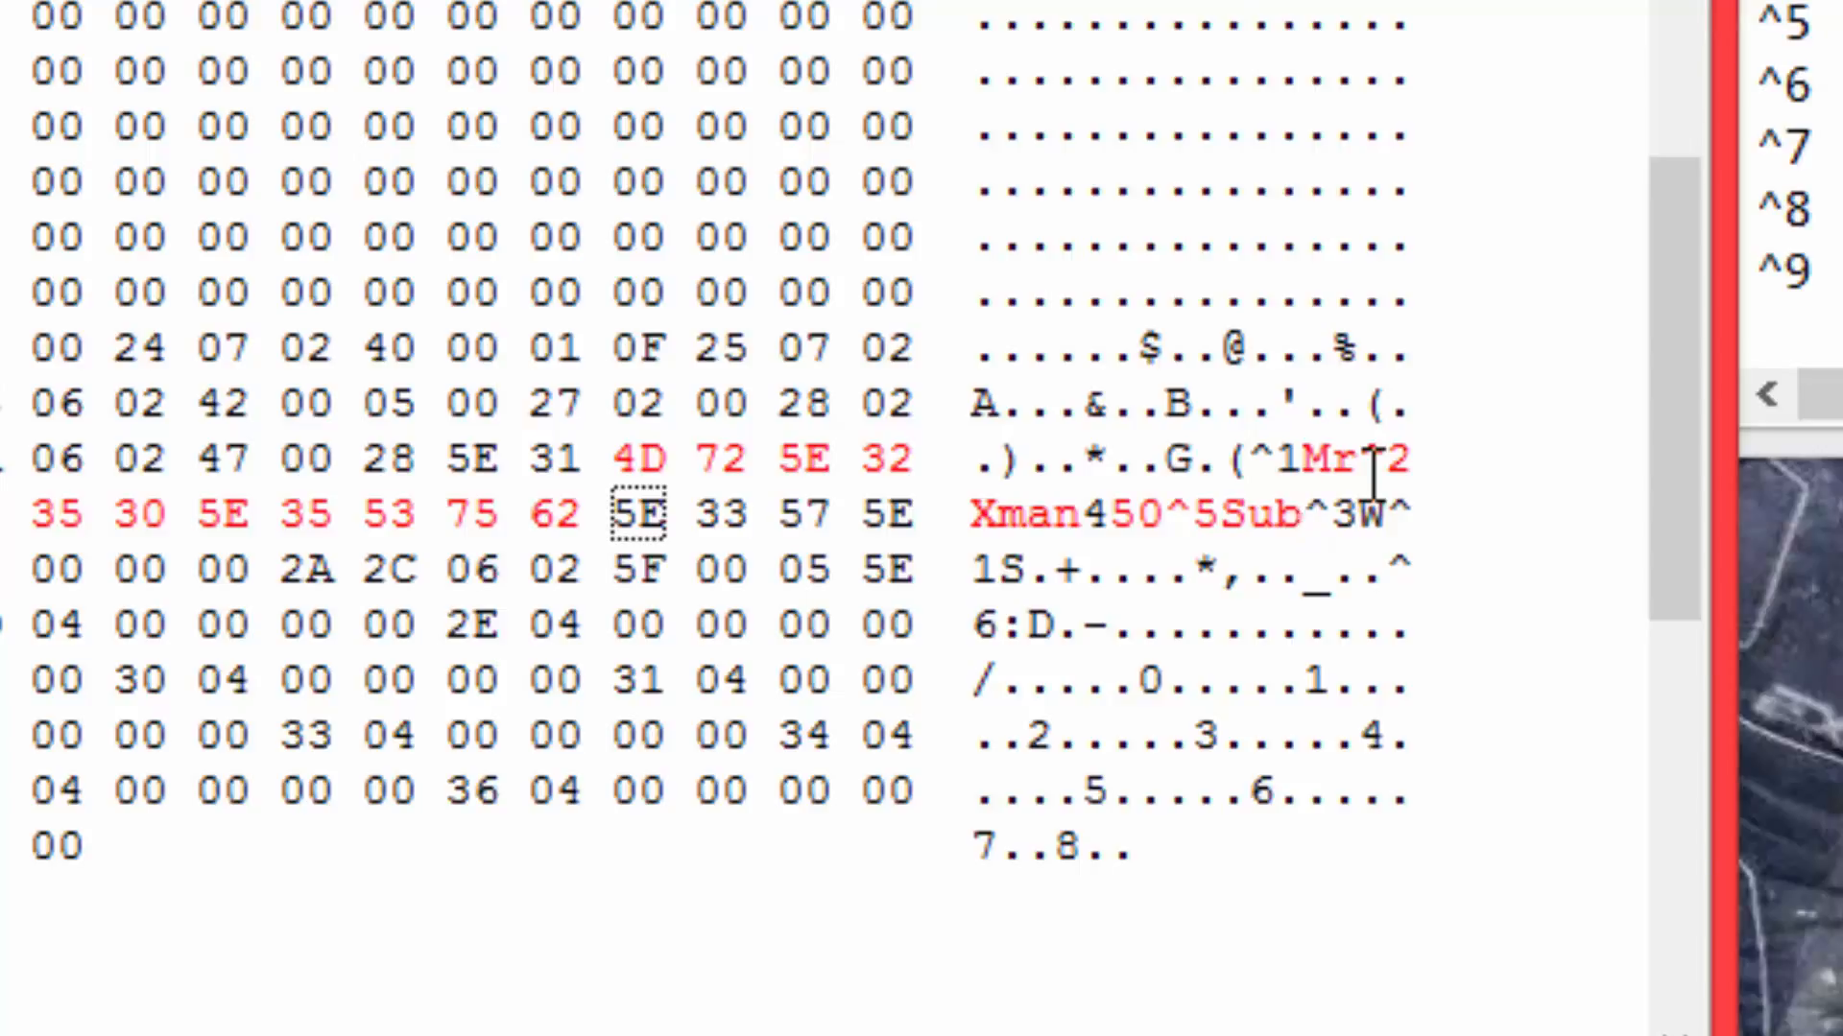
type("O")
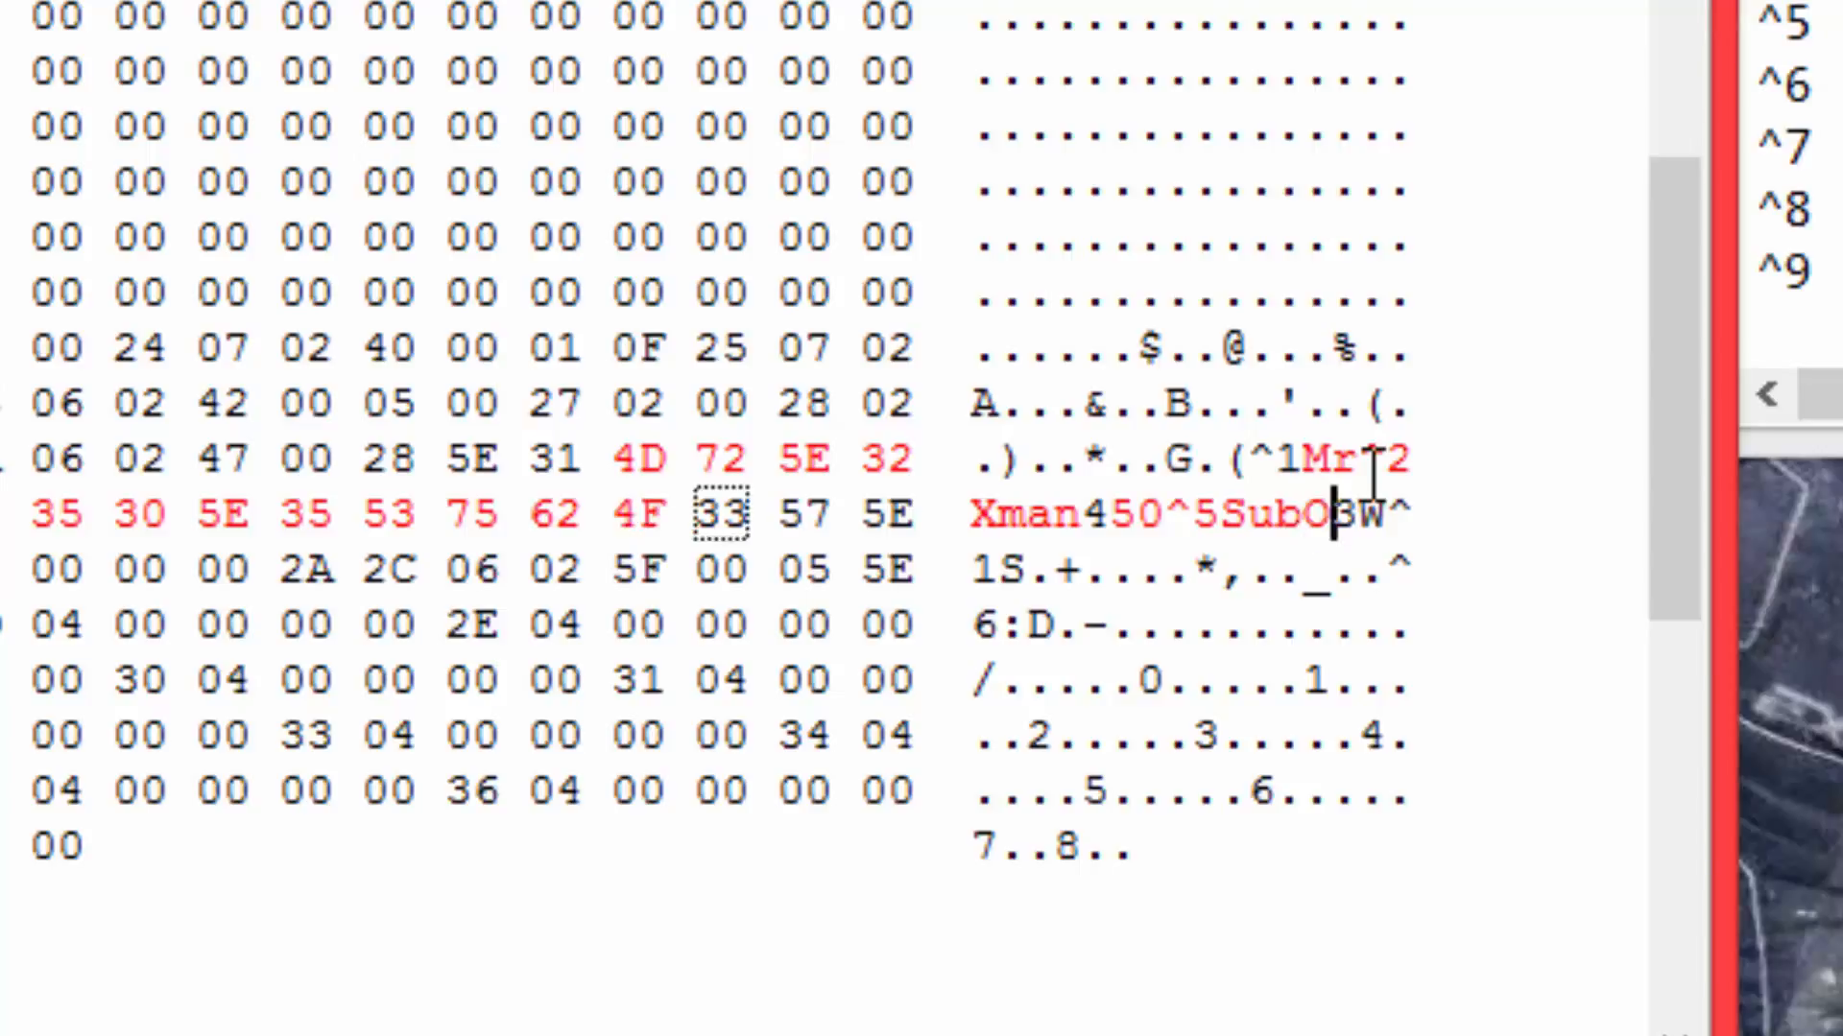
type("n")
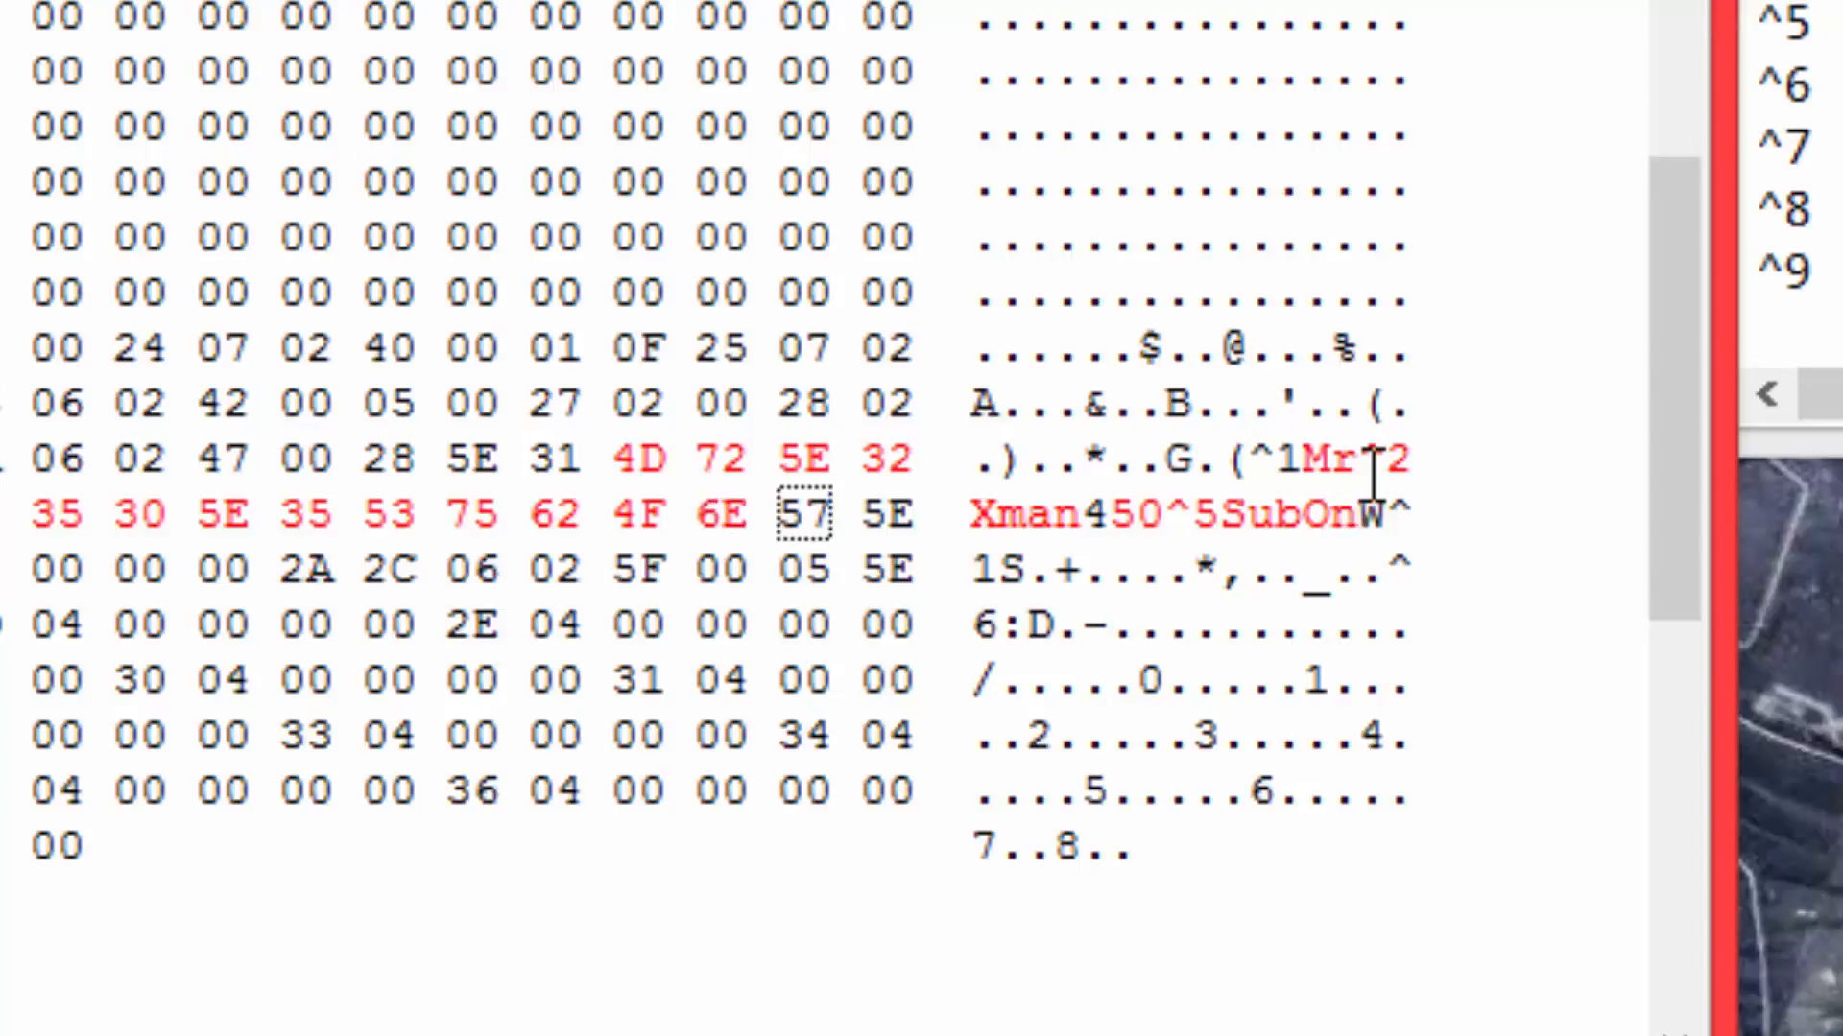
key("Left")
key("Left")
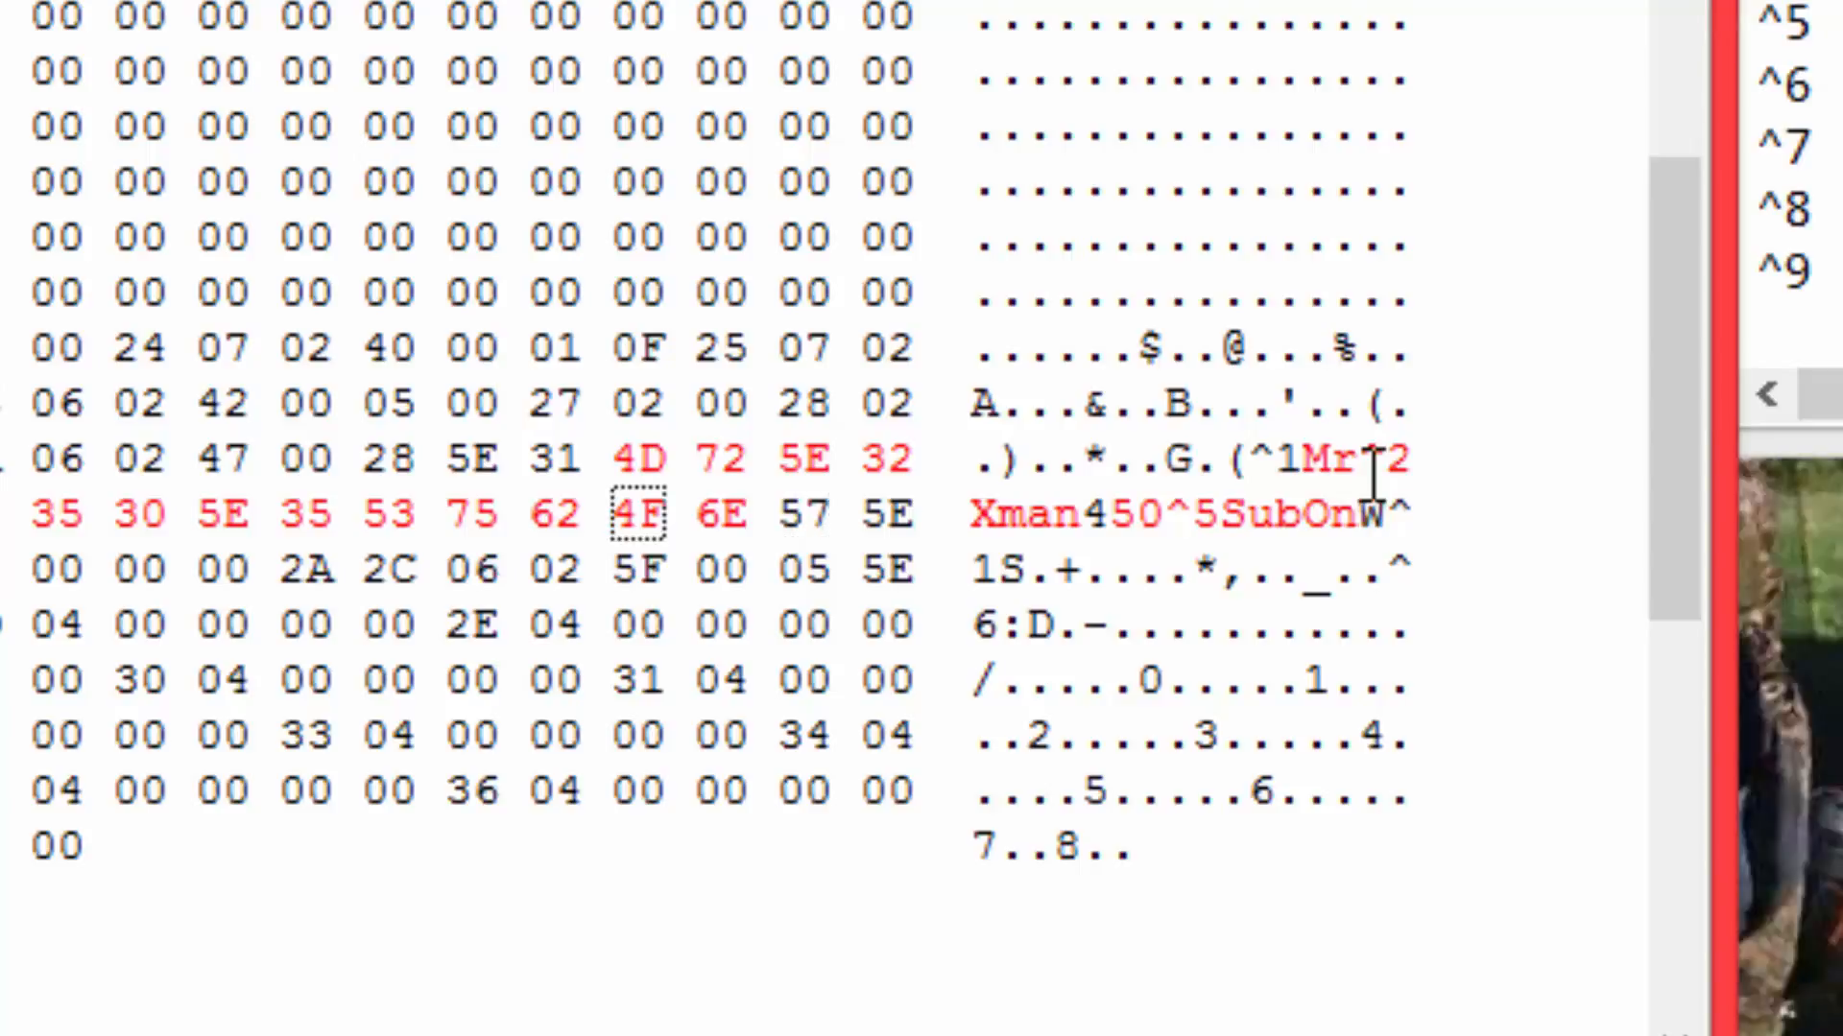
Overwrite the characters after Sub with ^6YT and blank the two leftover title characters 1S with spaces.
type("^")
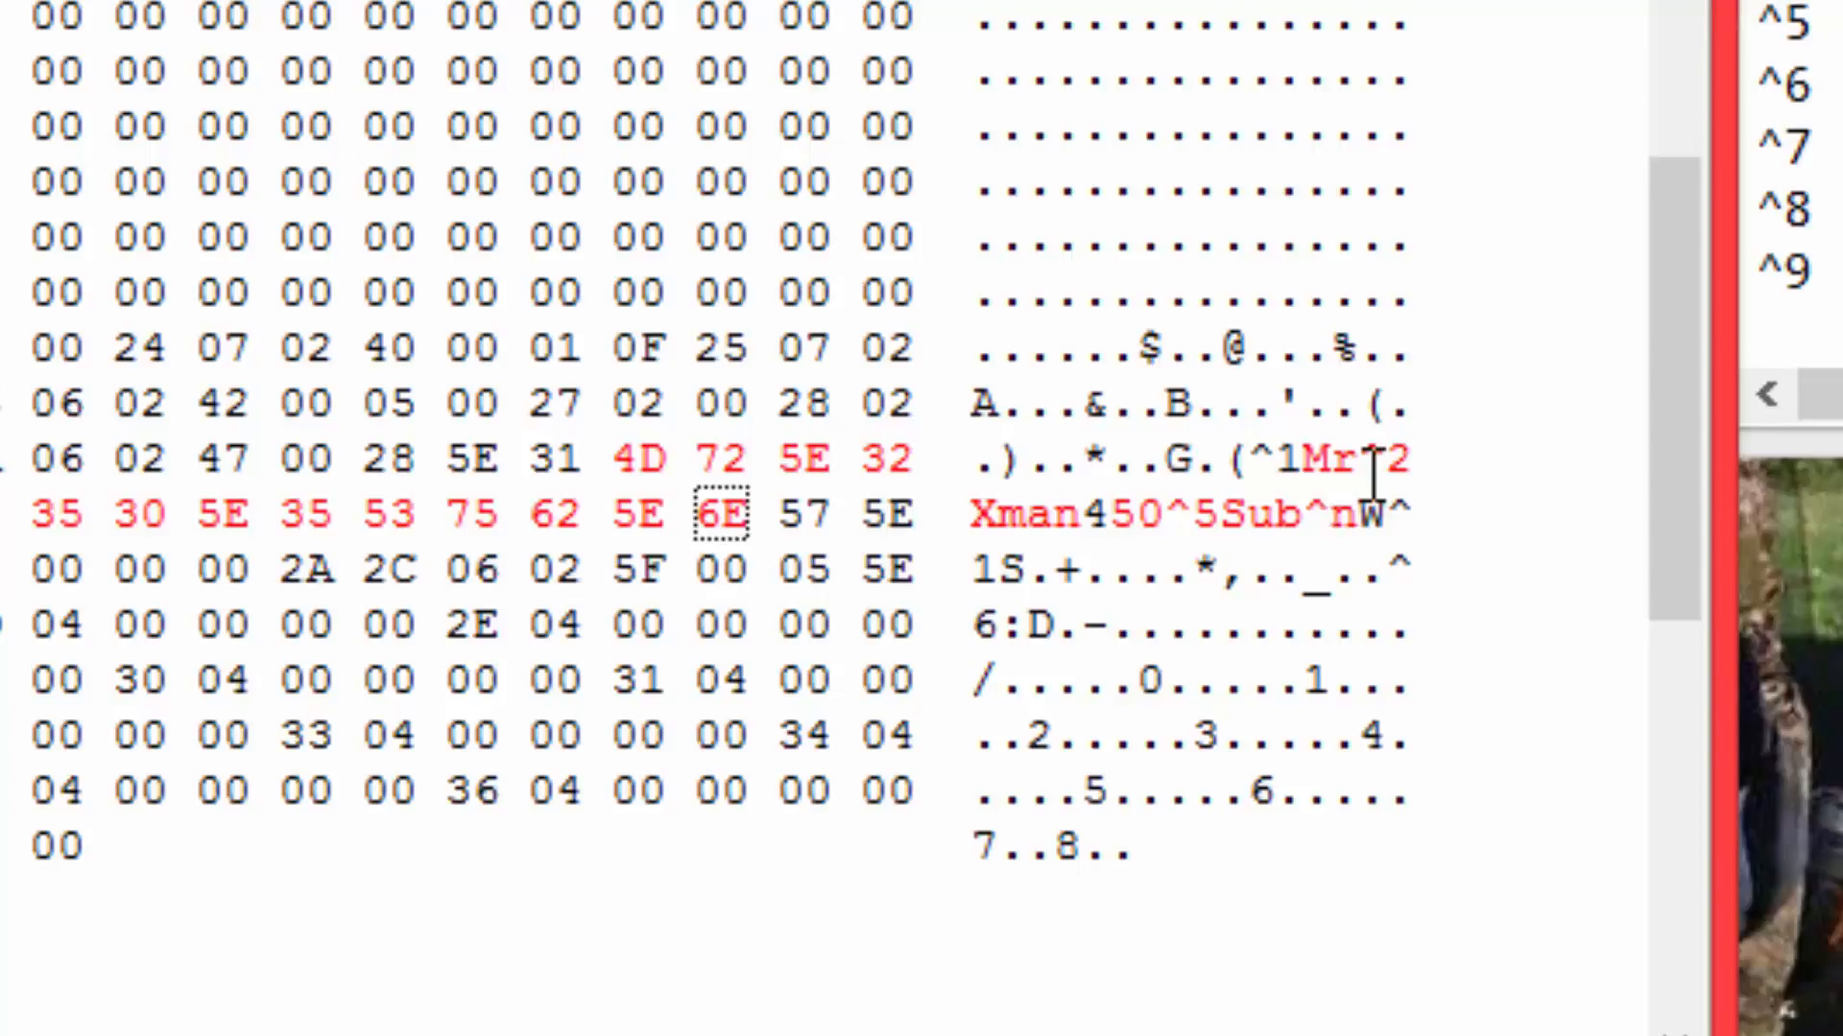
type("6")
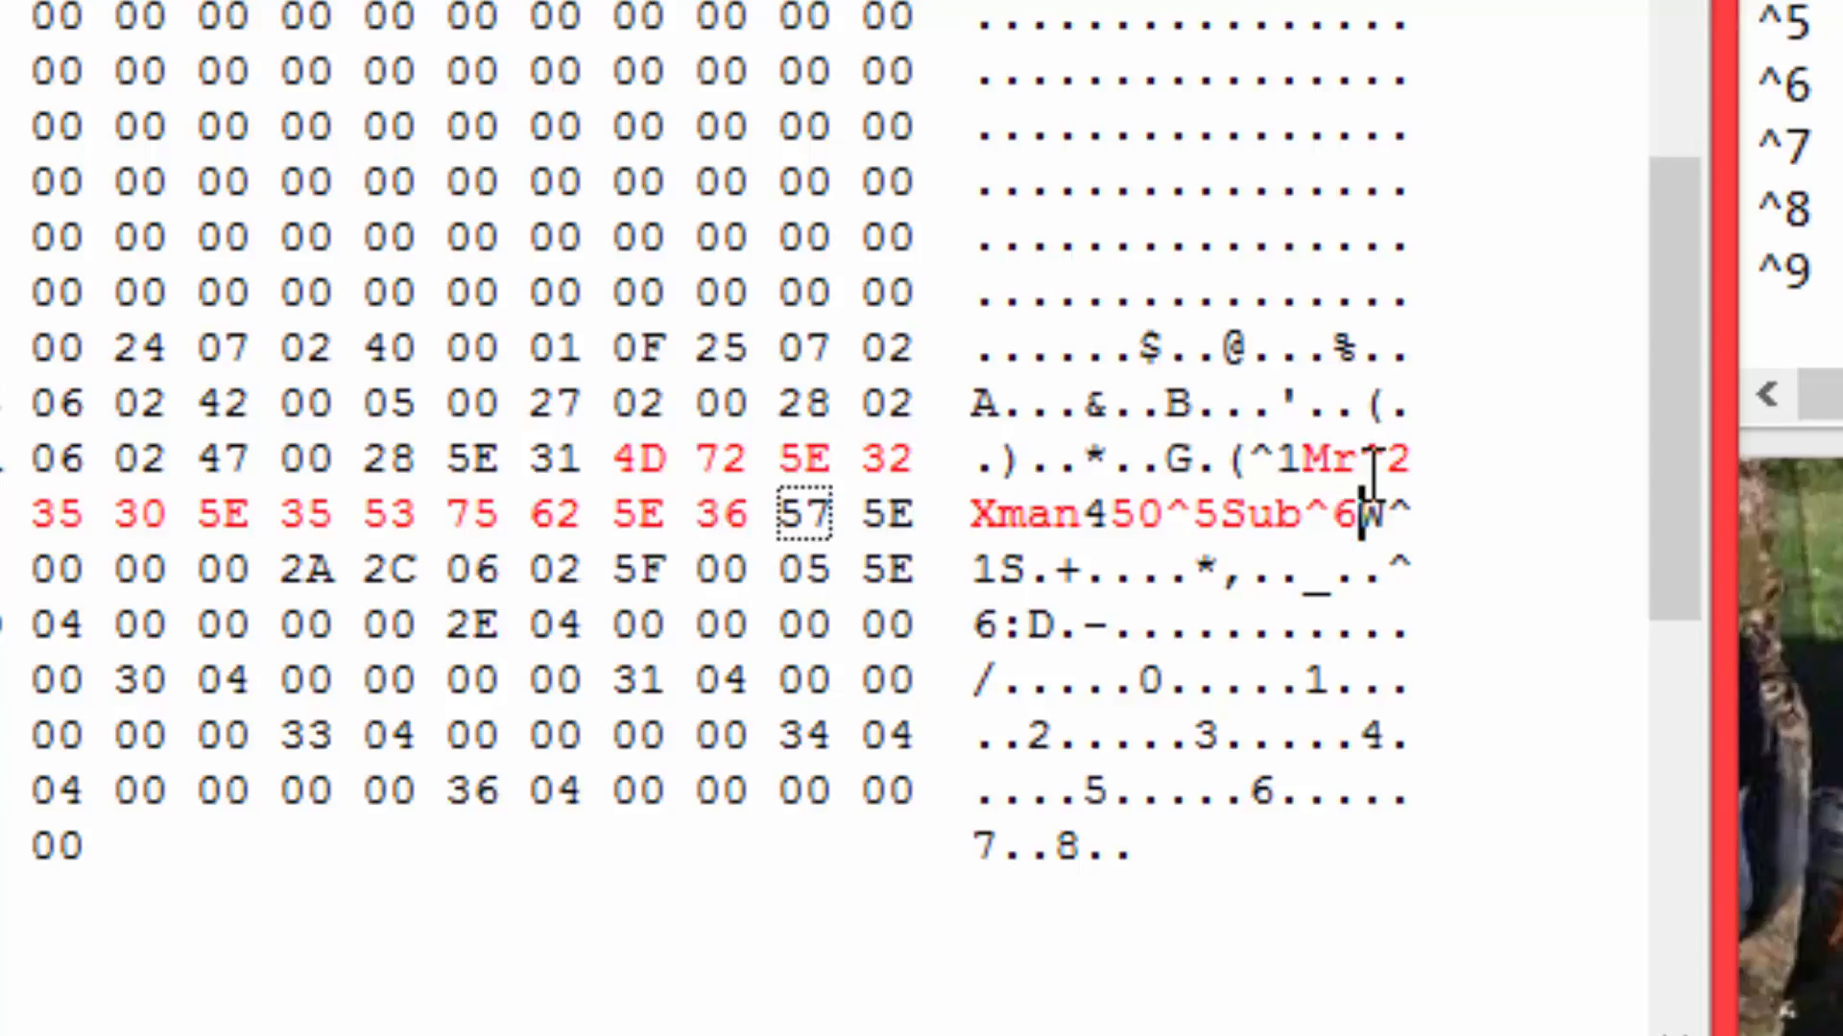
type("Y")
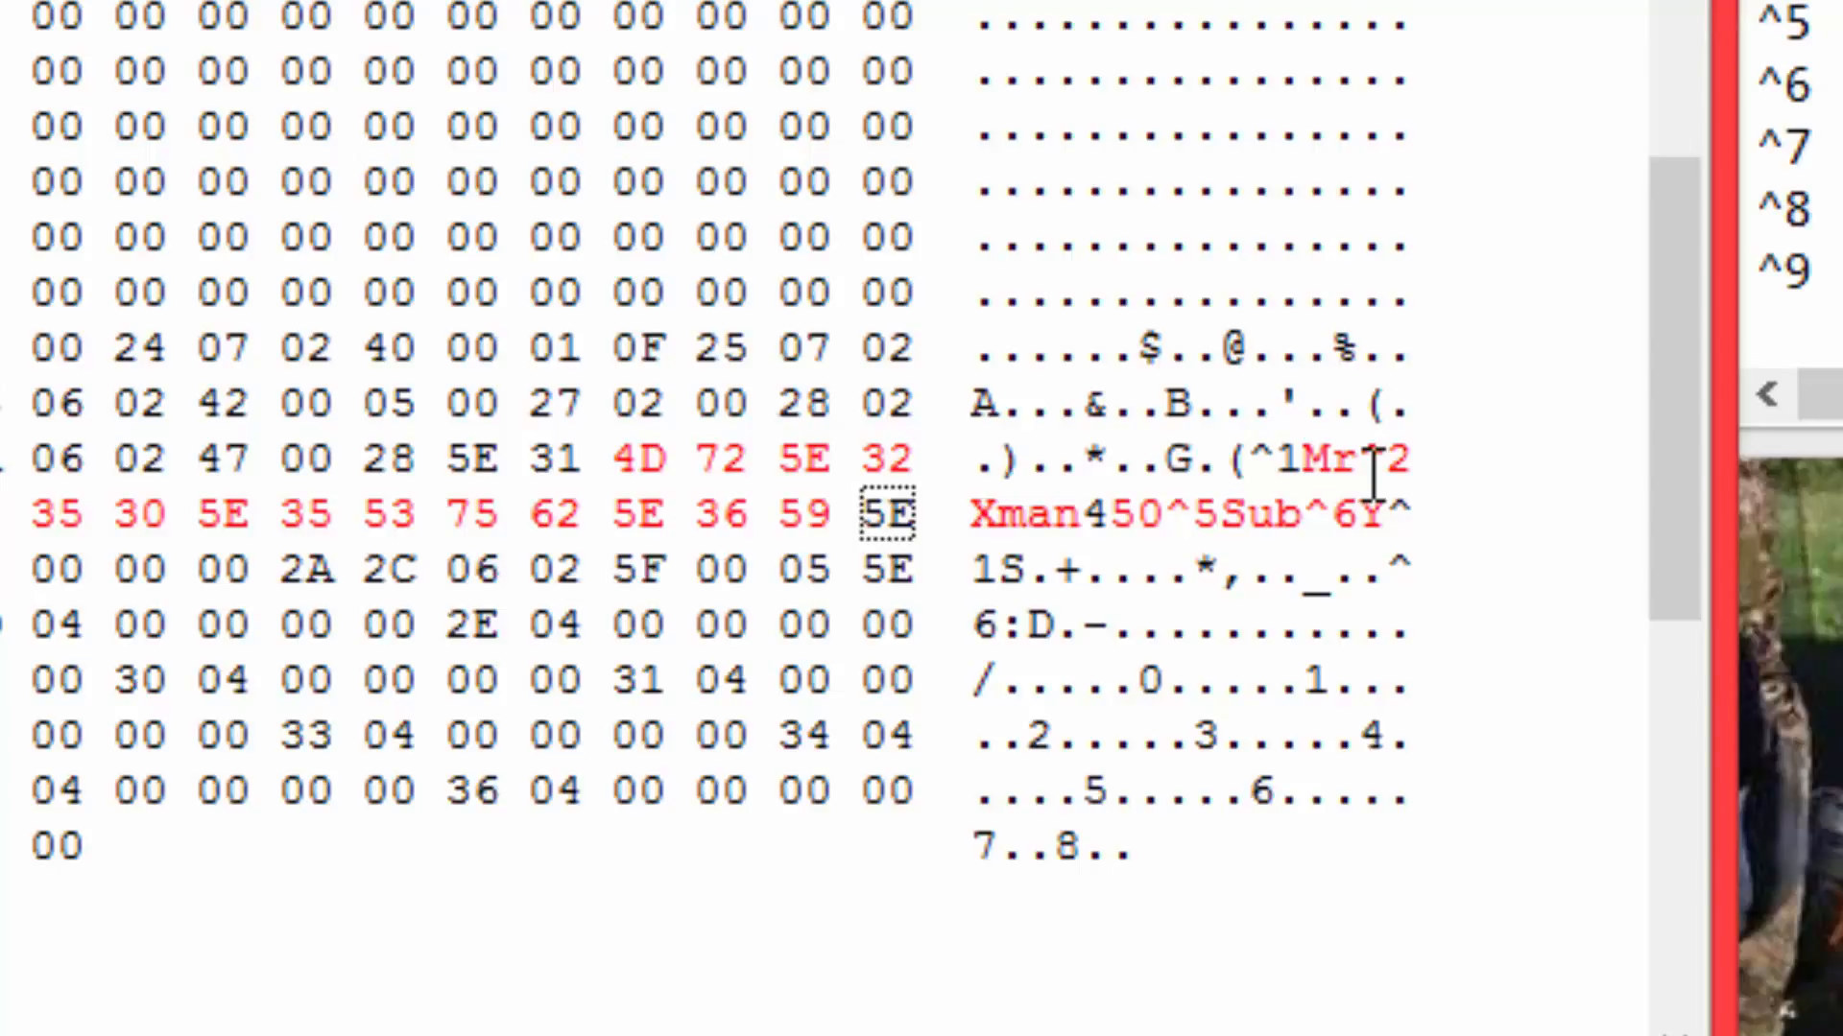
type("T")
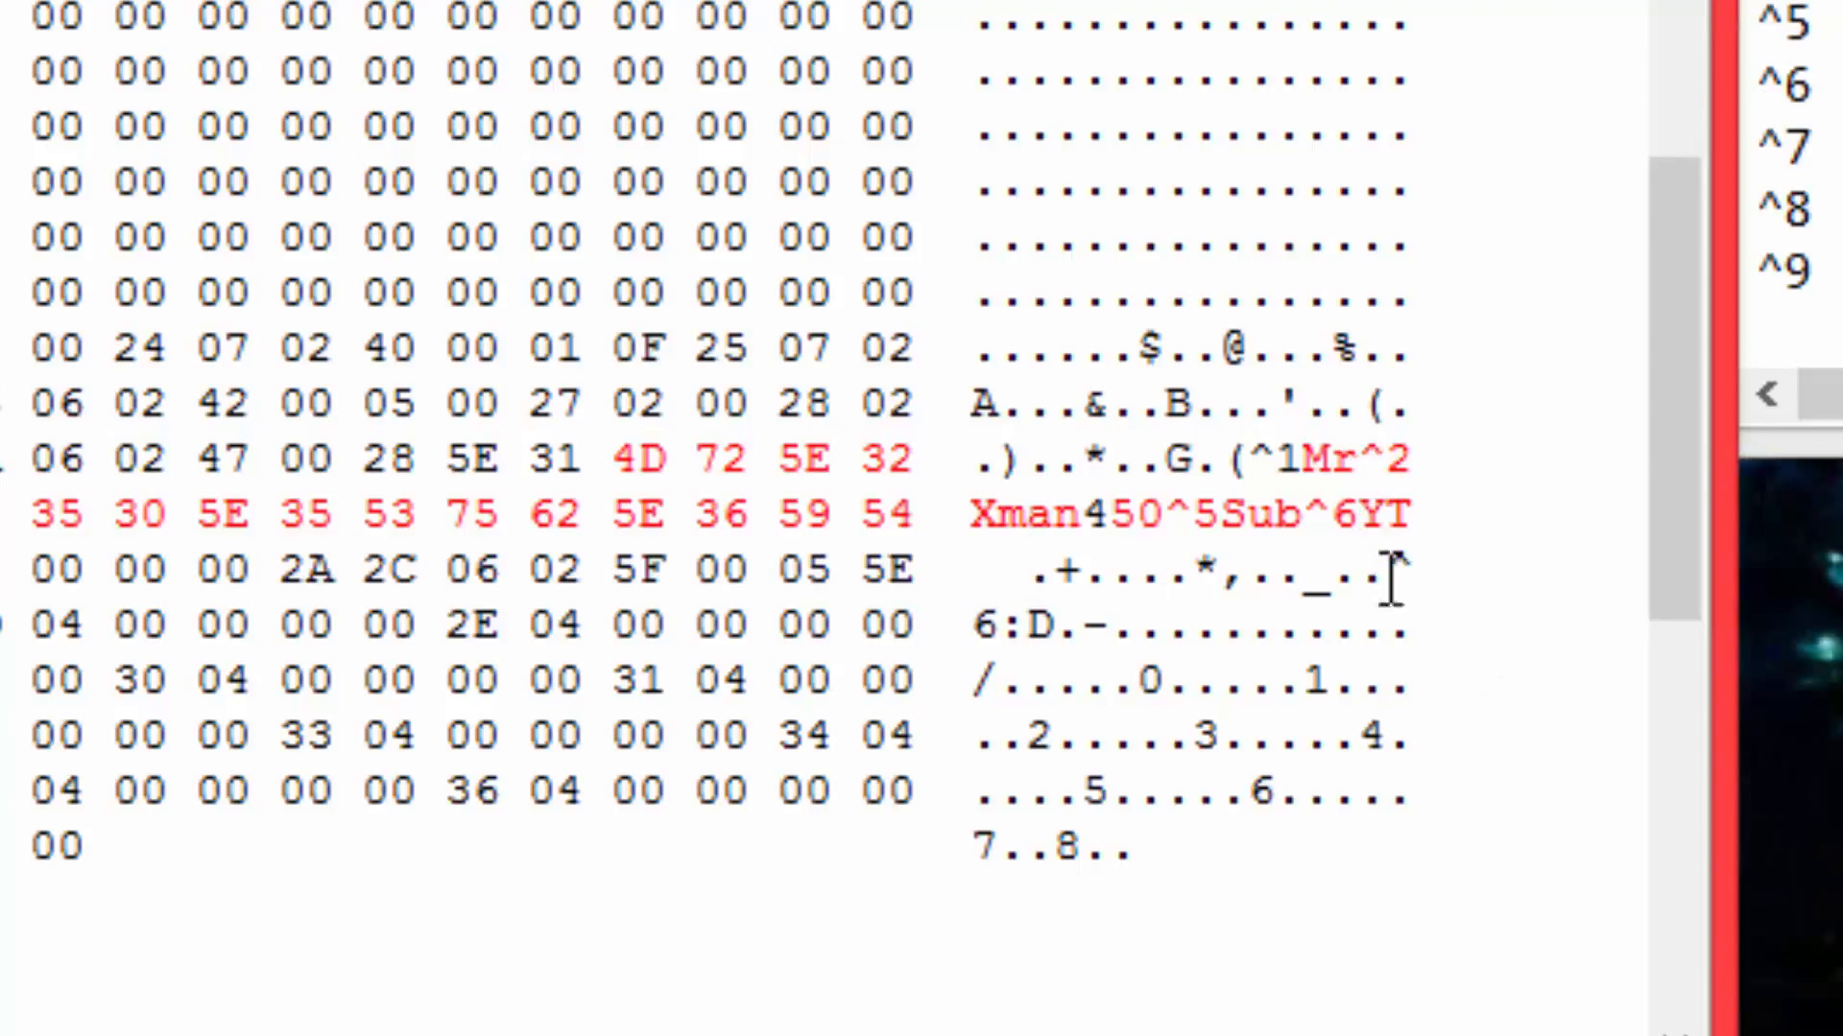
In the short text ^6:D below the title, keep the caret and overwrite the rest so it reads ^4QS.
left_click_drag(1391, 576, 1053, 628)
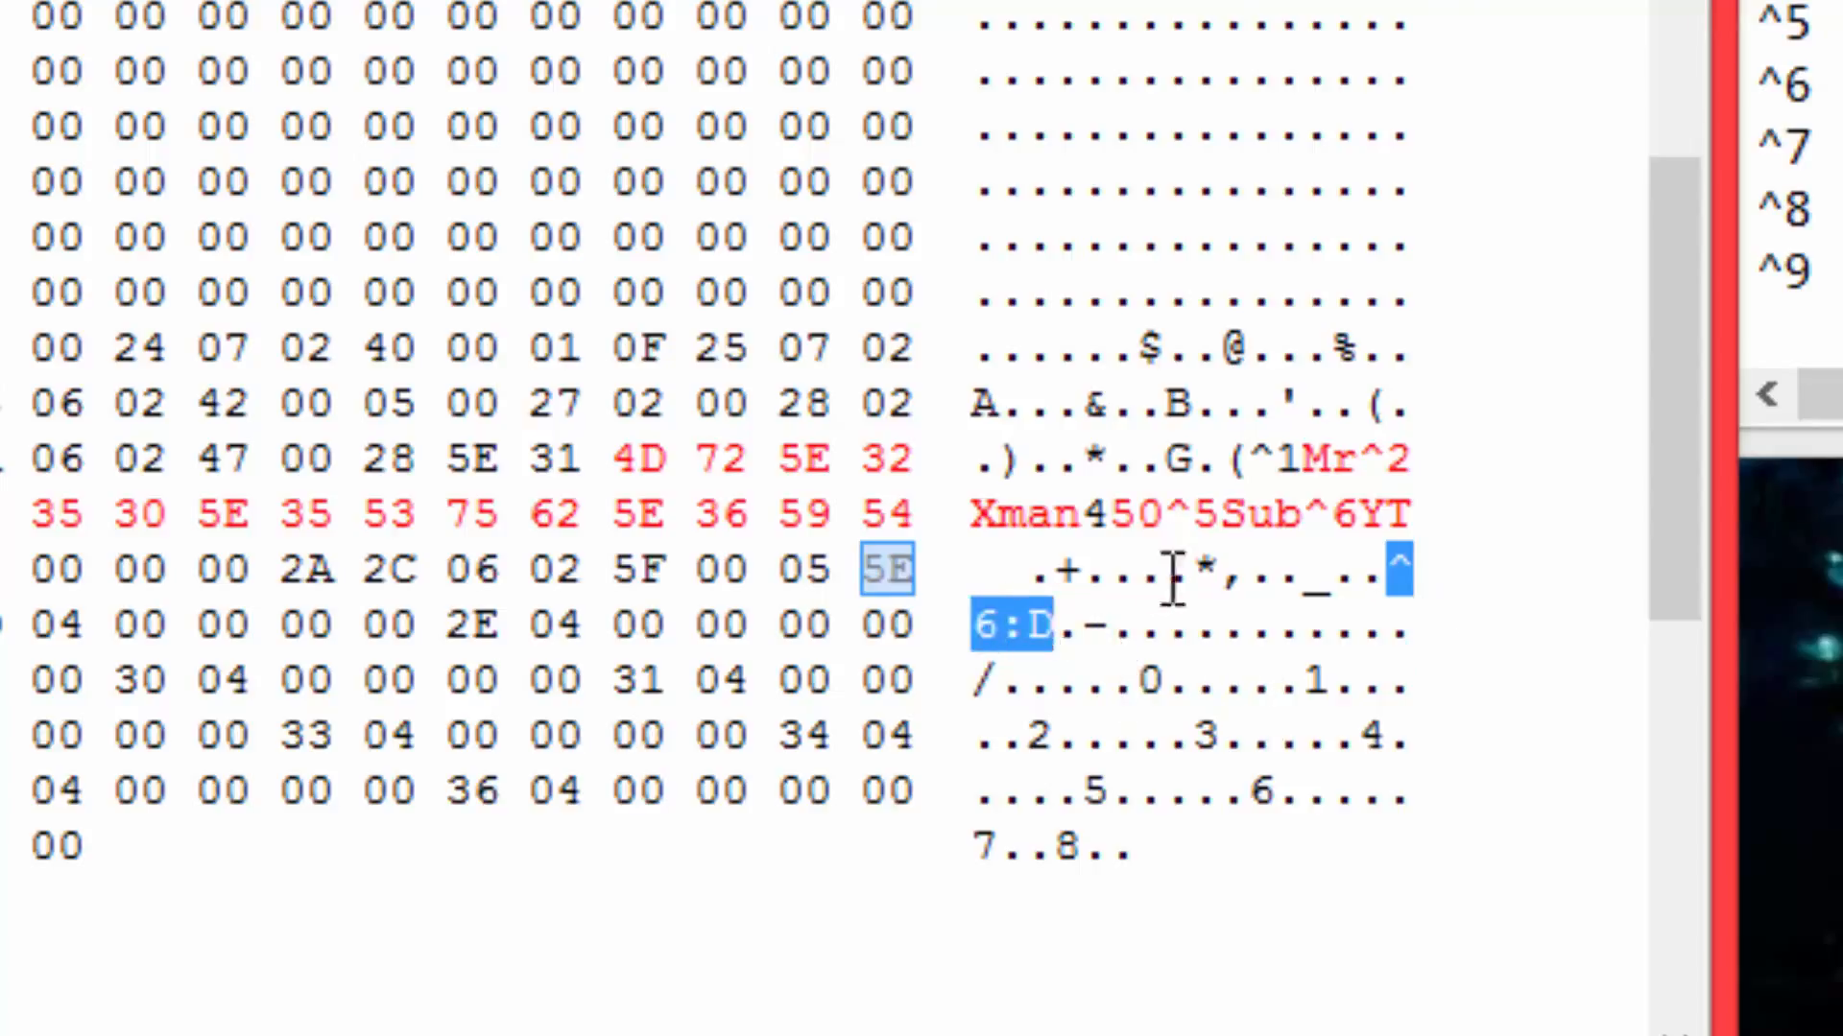
left_click(988, 625)
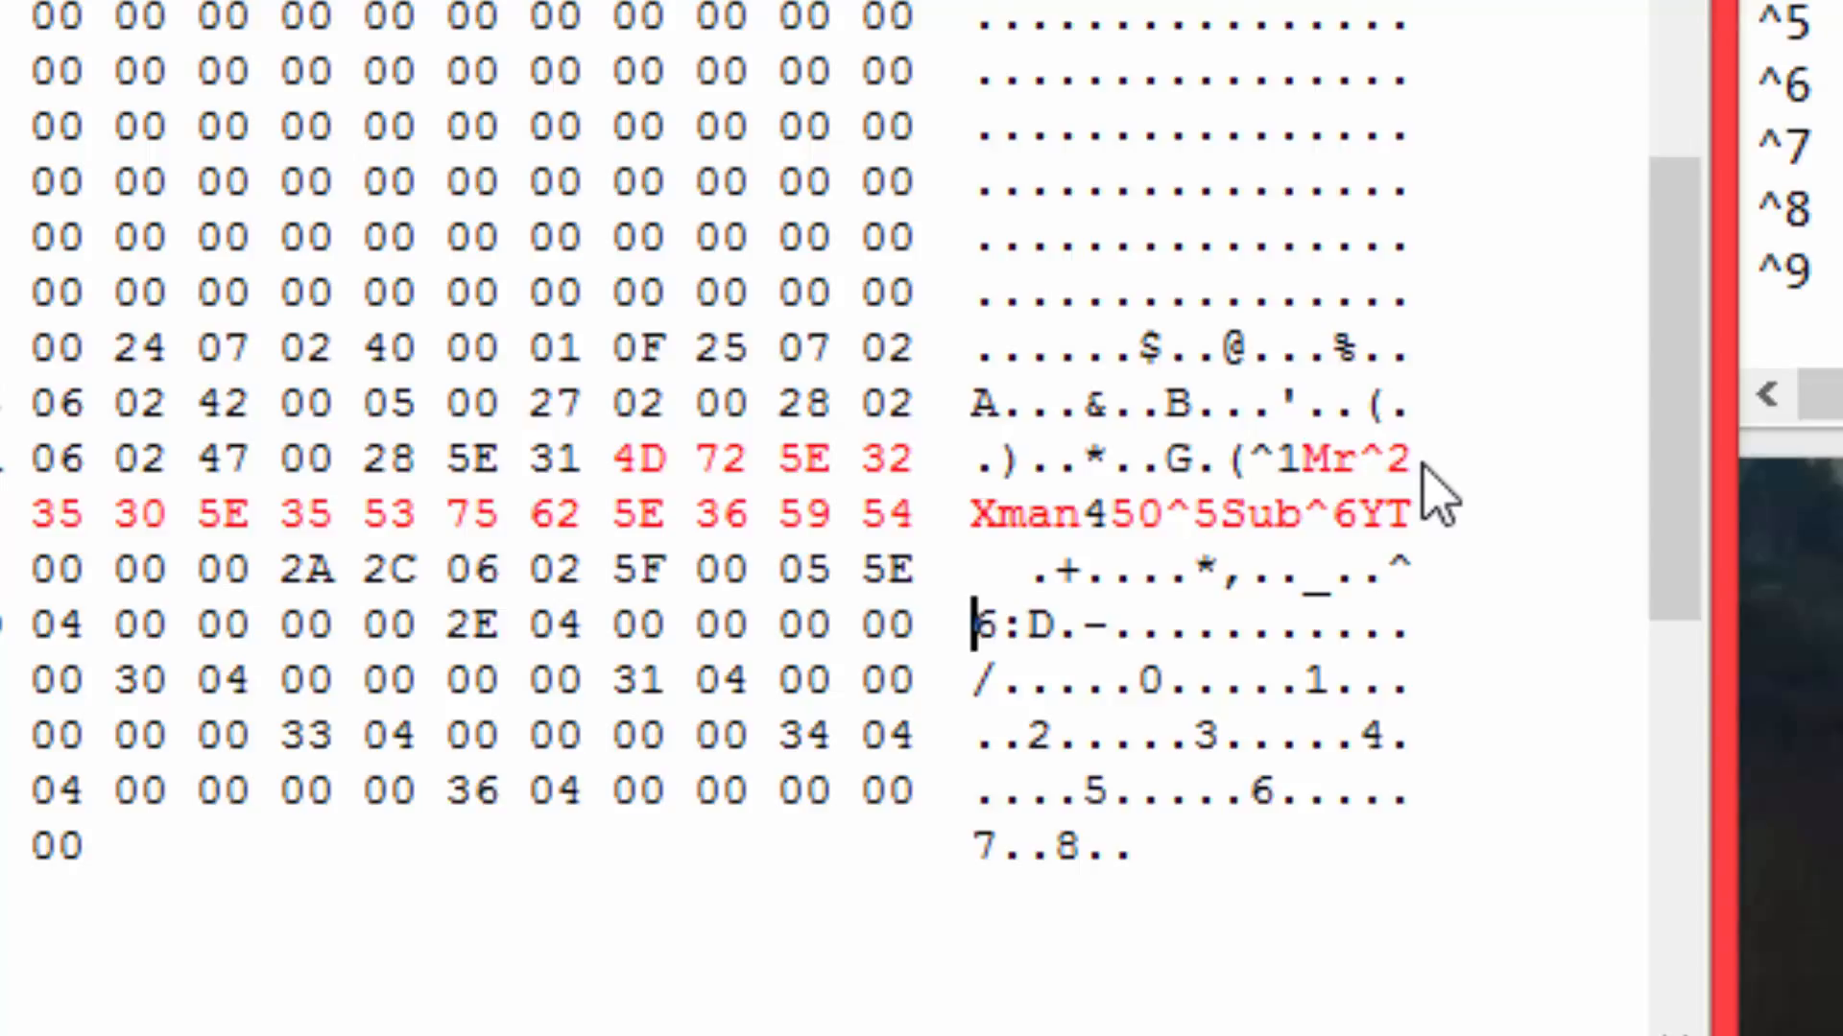
type("4")
key("Left")
type("Q")
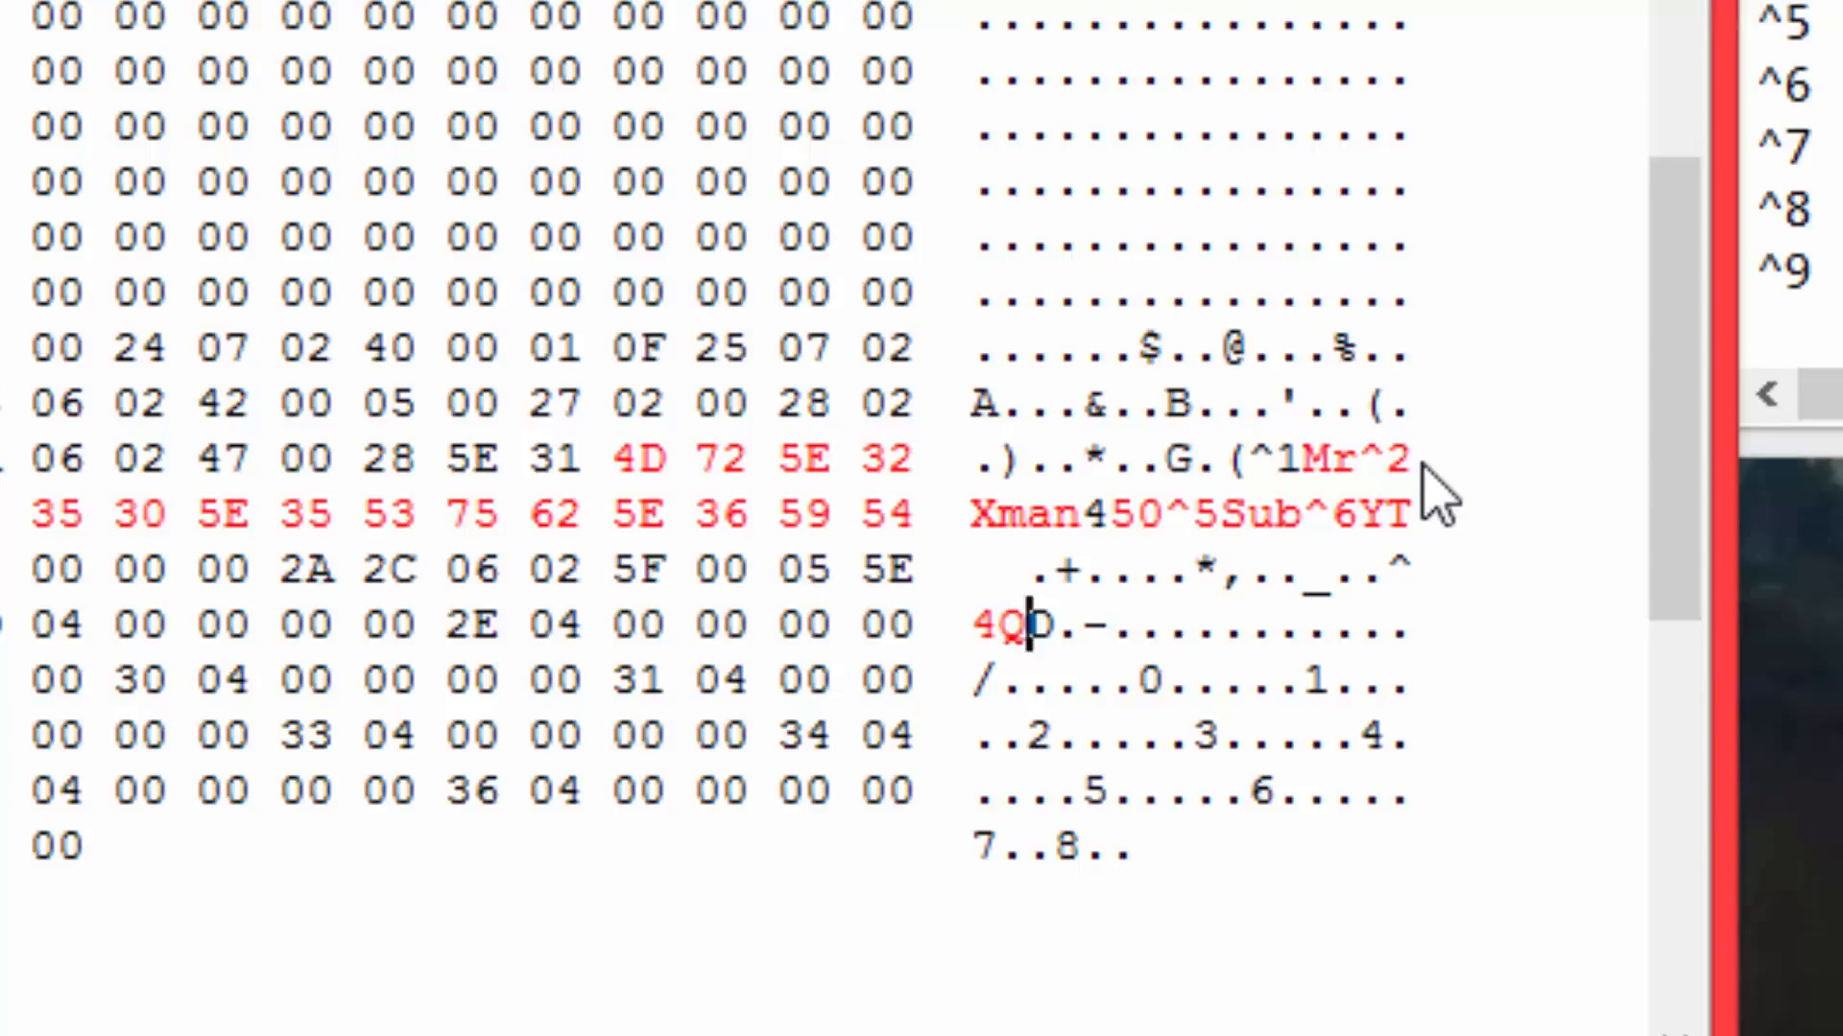
type("S")
left_click(1389, 574)
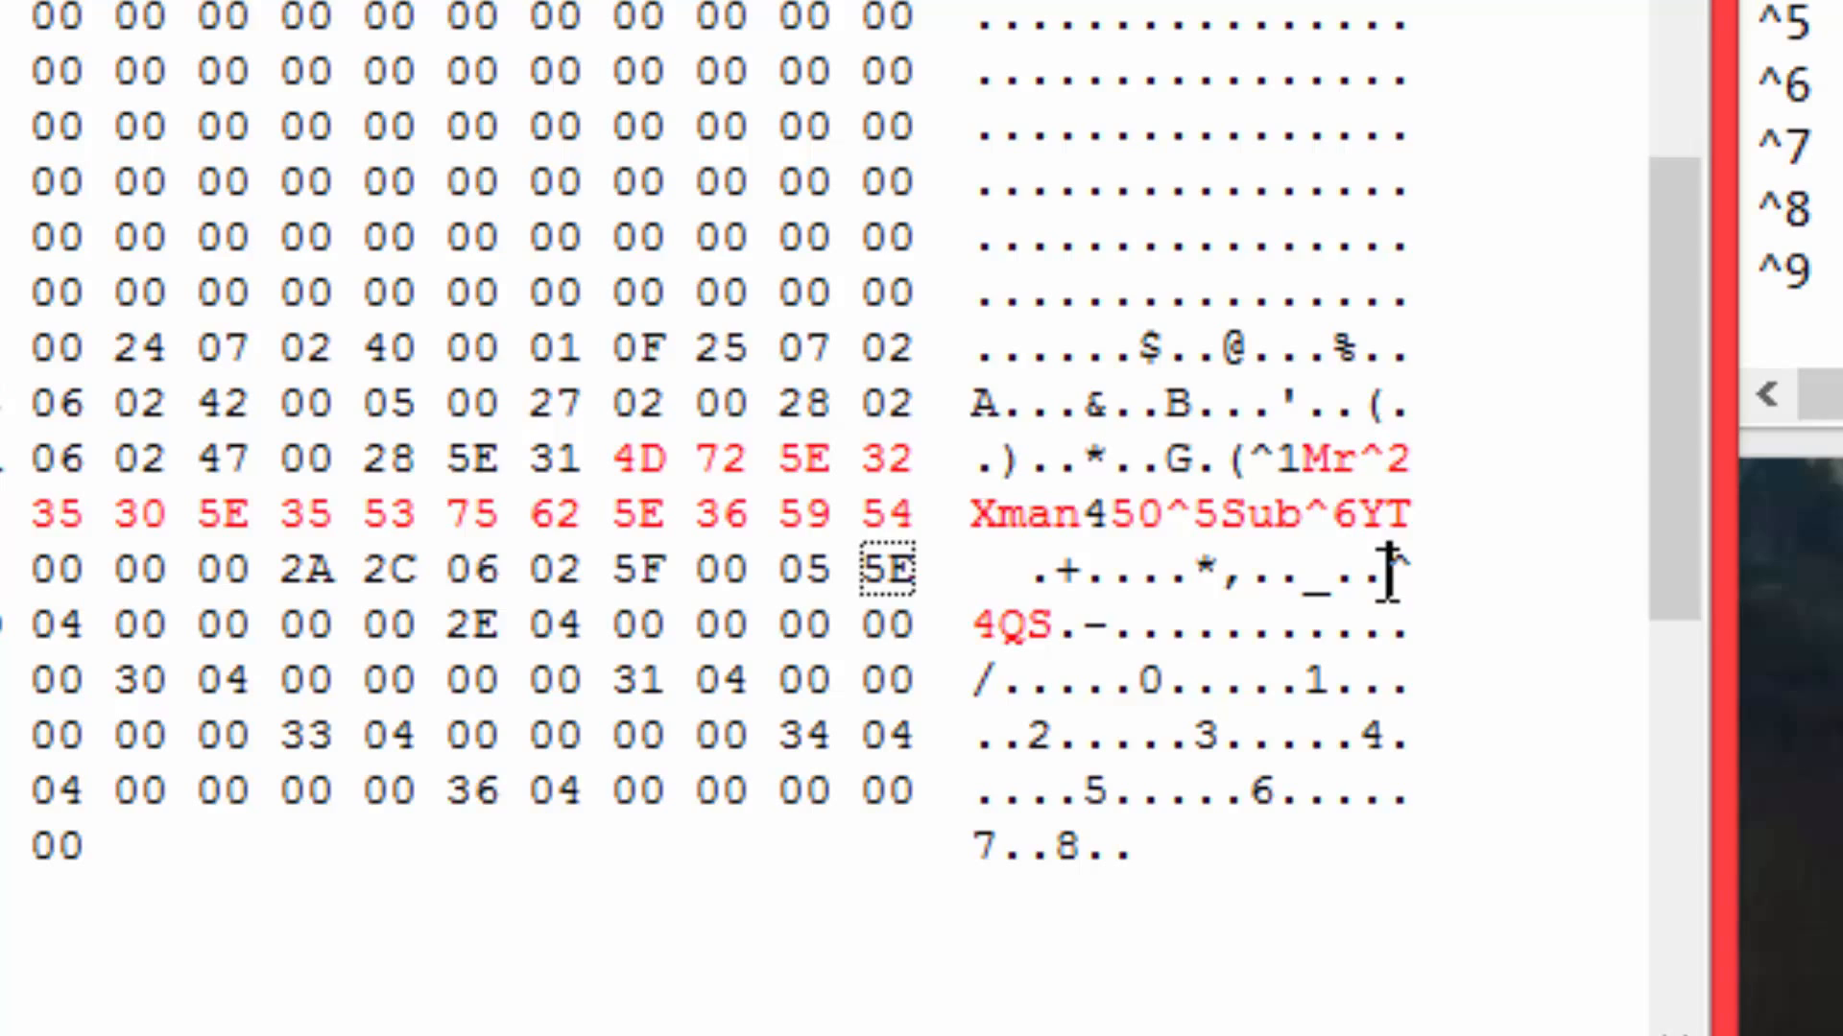
left_click_drag(1389, 574, 1066, 629)
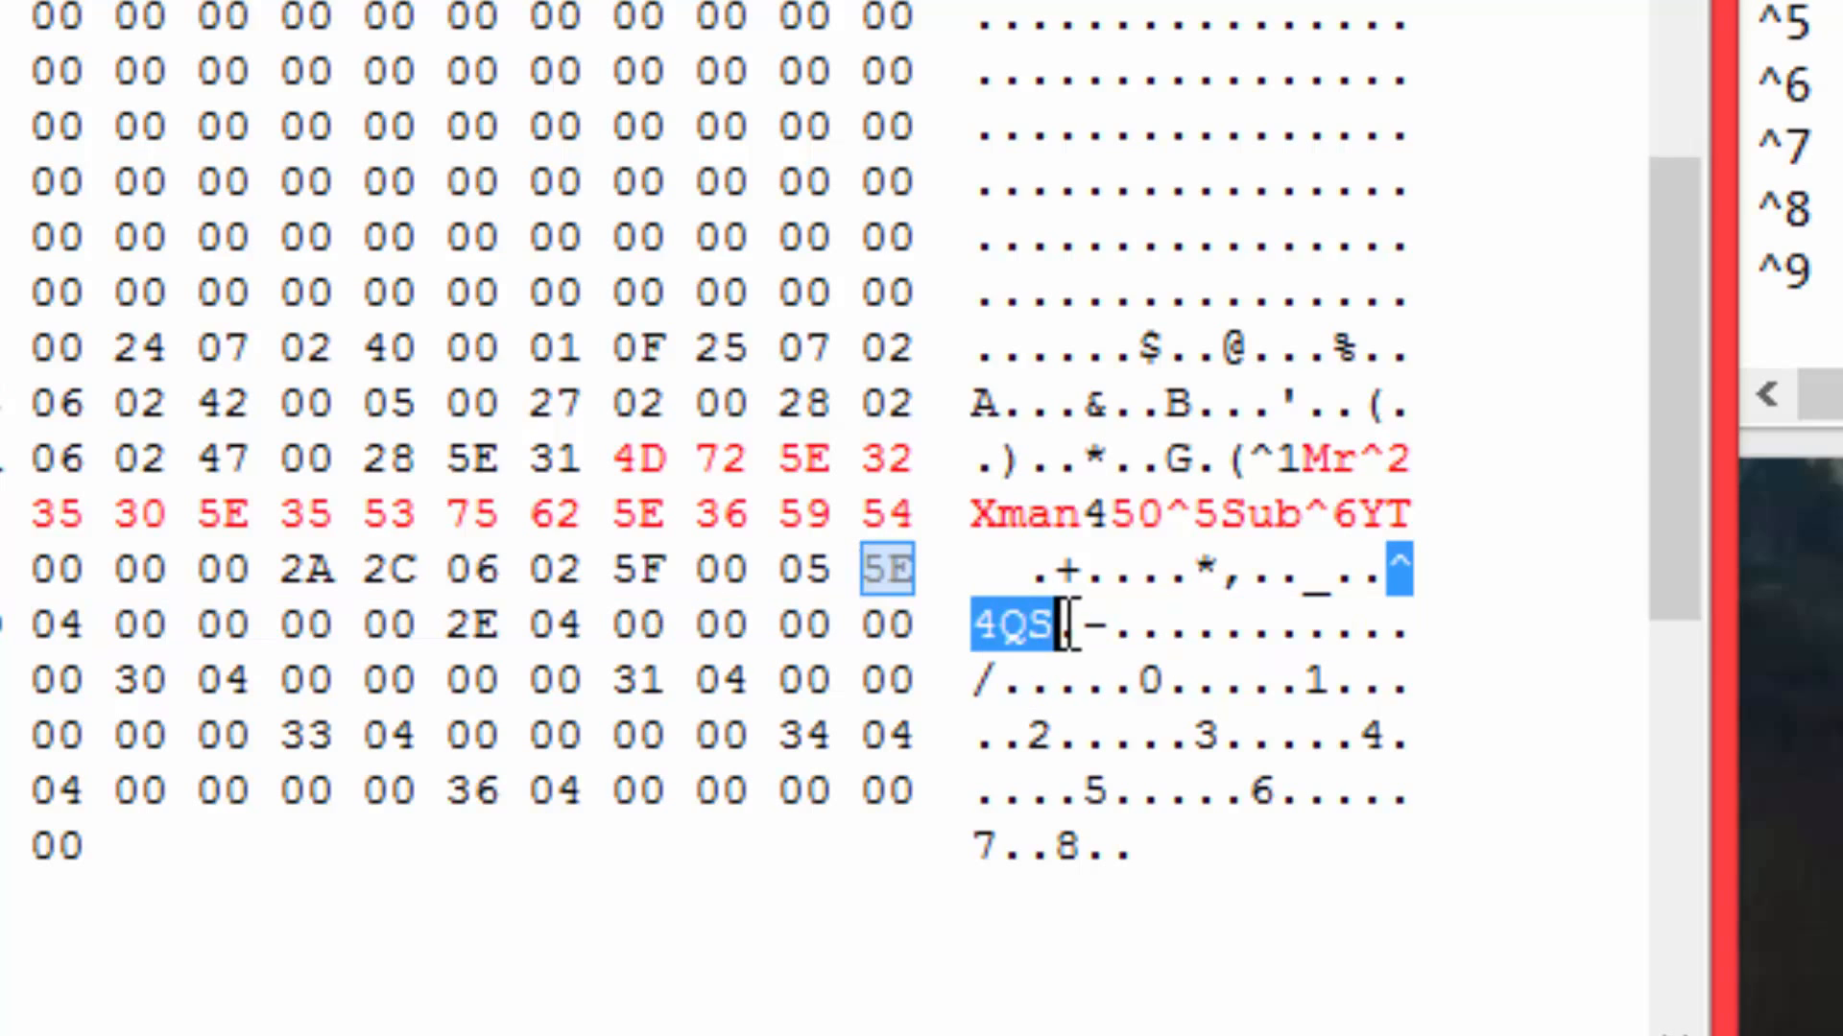
left_click(1389, 572)
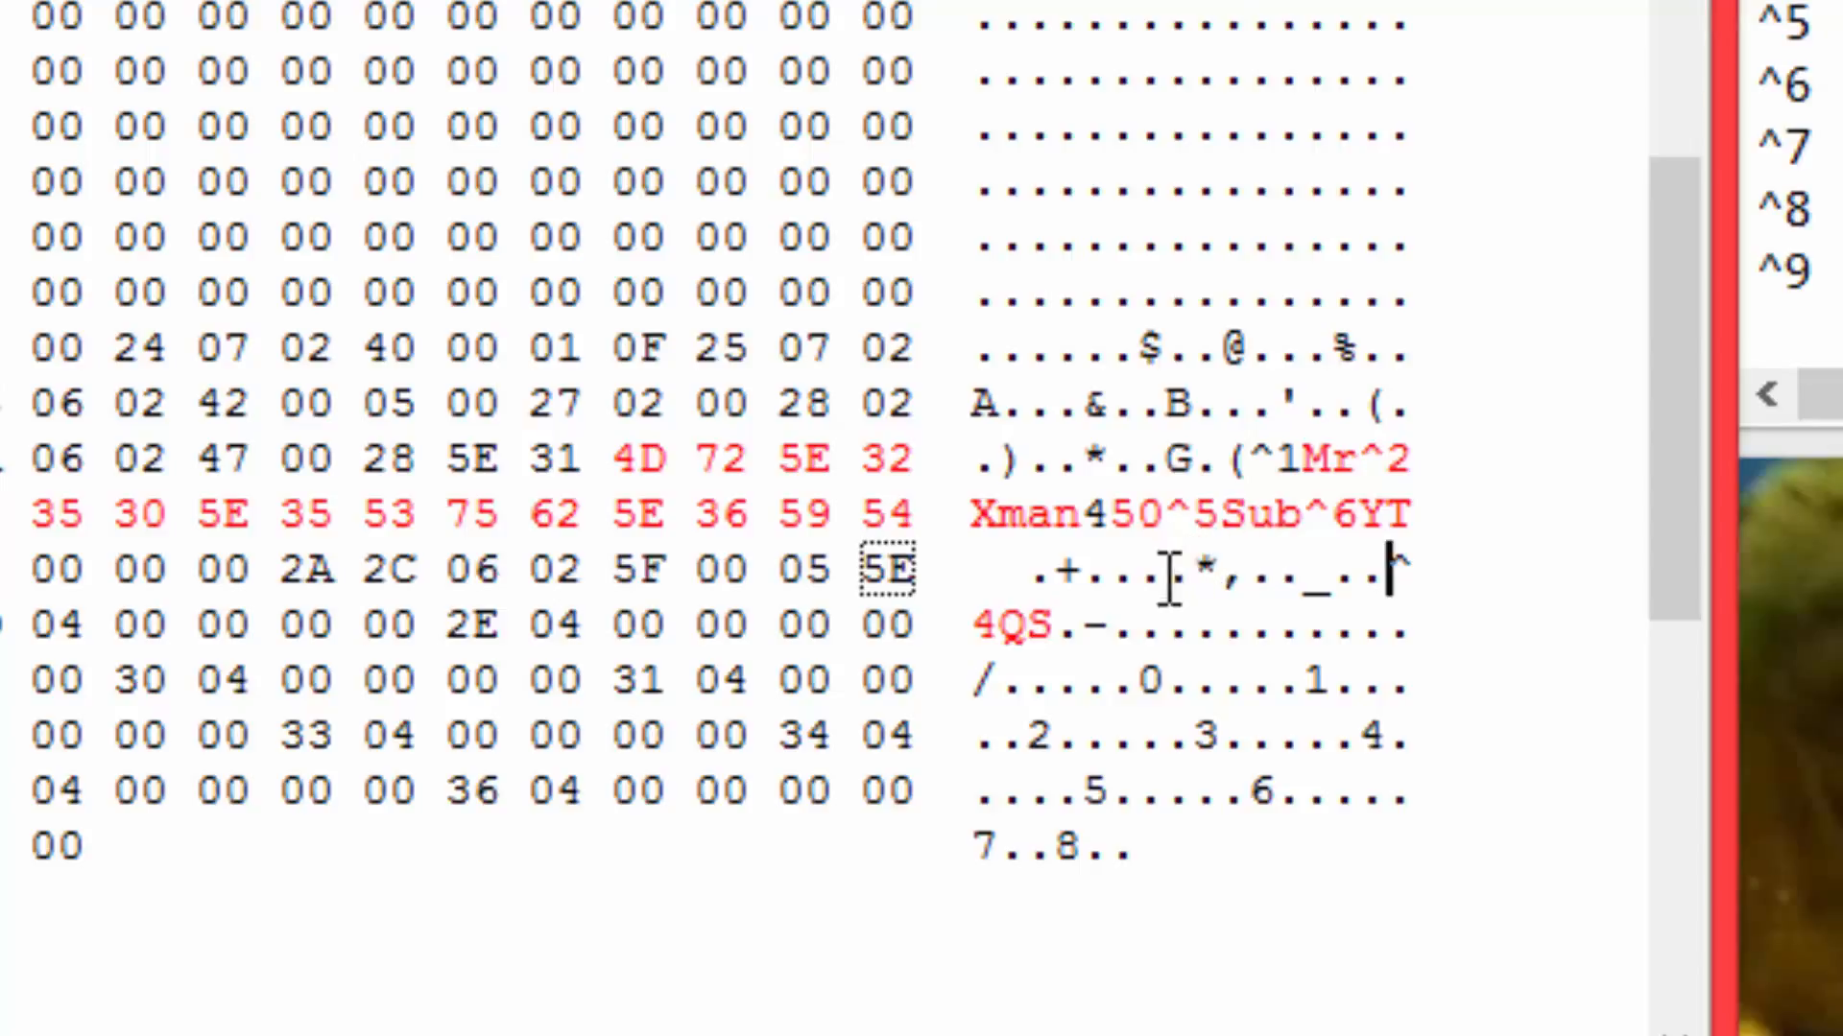
Locate the byte 2A behind the asterisk before the short tag text, and look up the "Title values" list in the Notepad notes.
left_click_drag(1190, 574, 1223, 574)
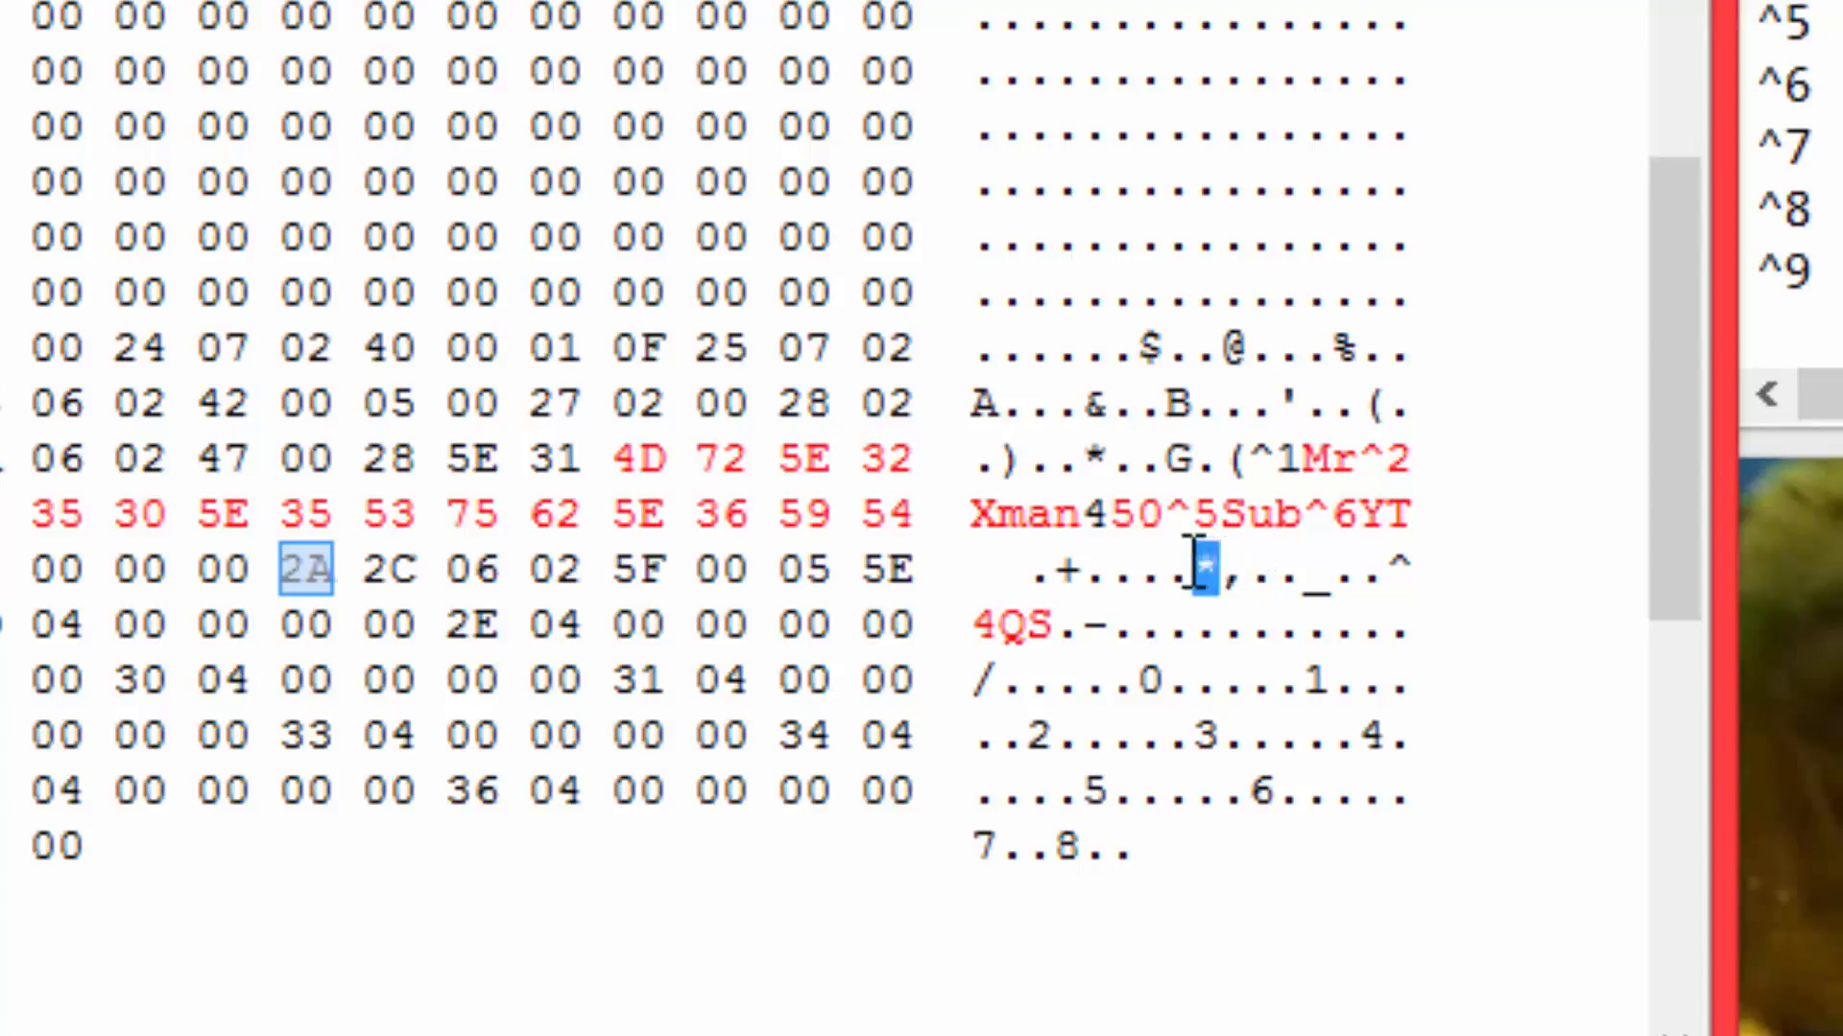
left_click(291, 576)
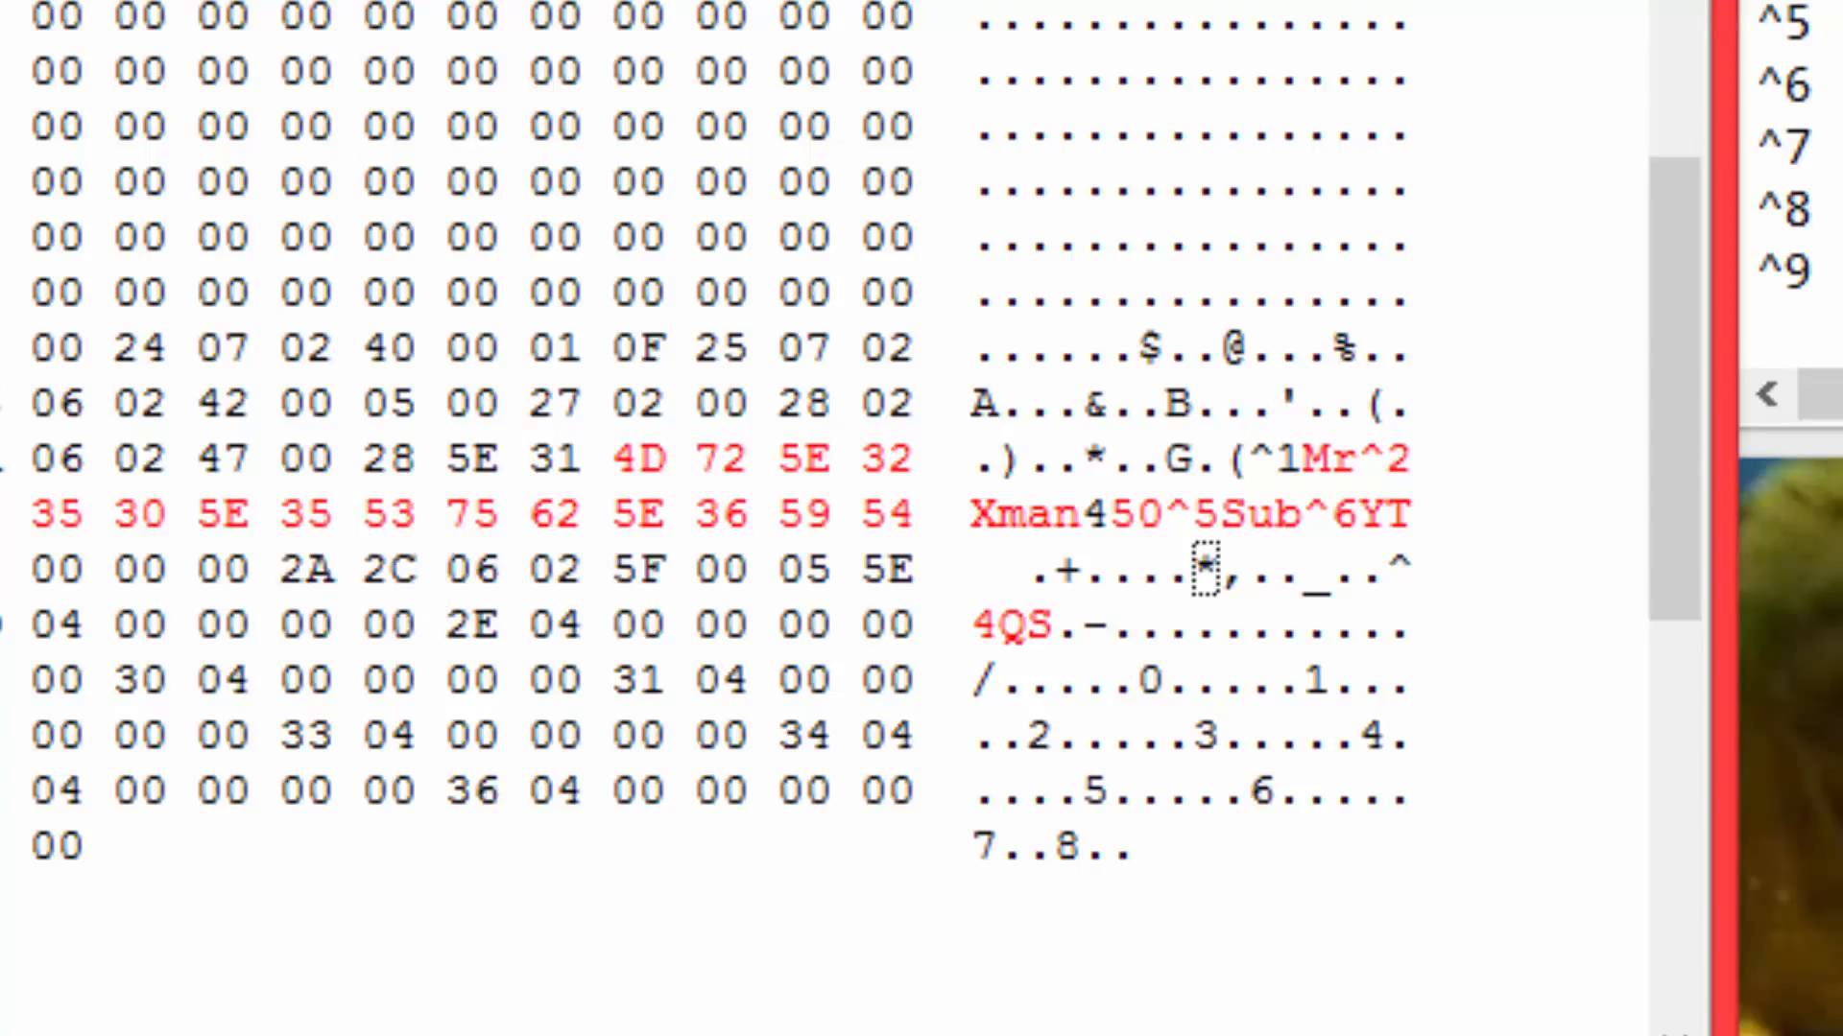
left_click(1353, 1034)
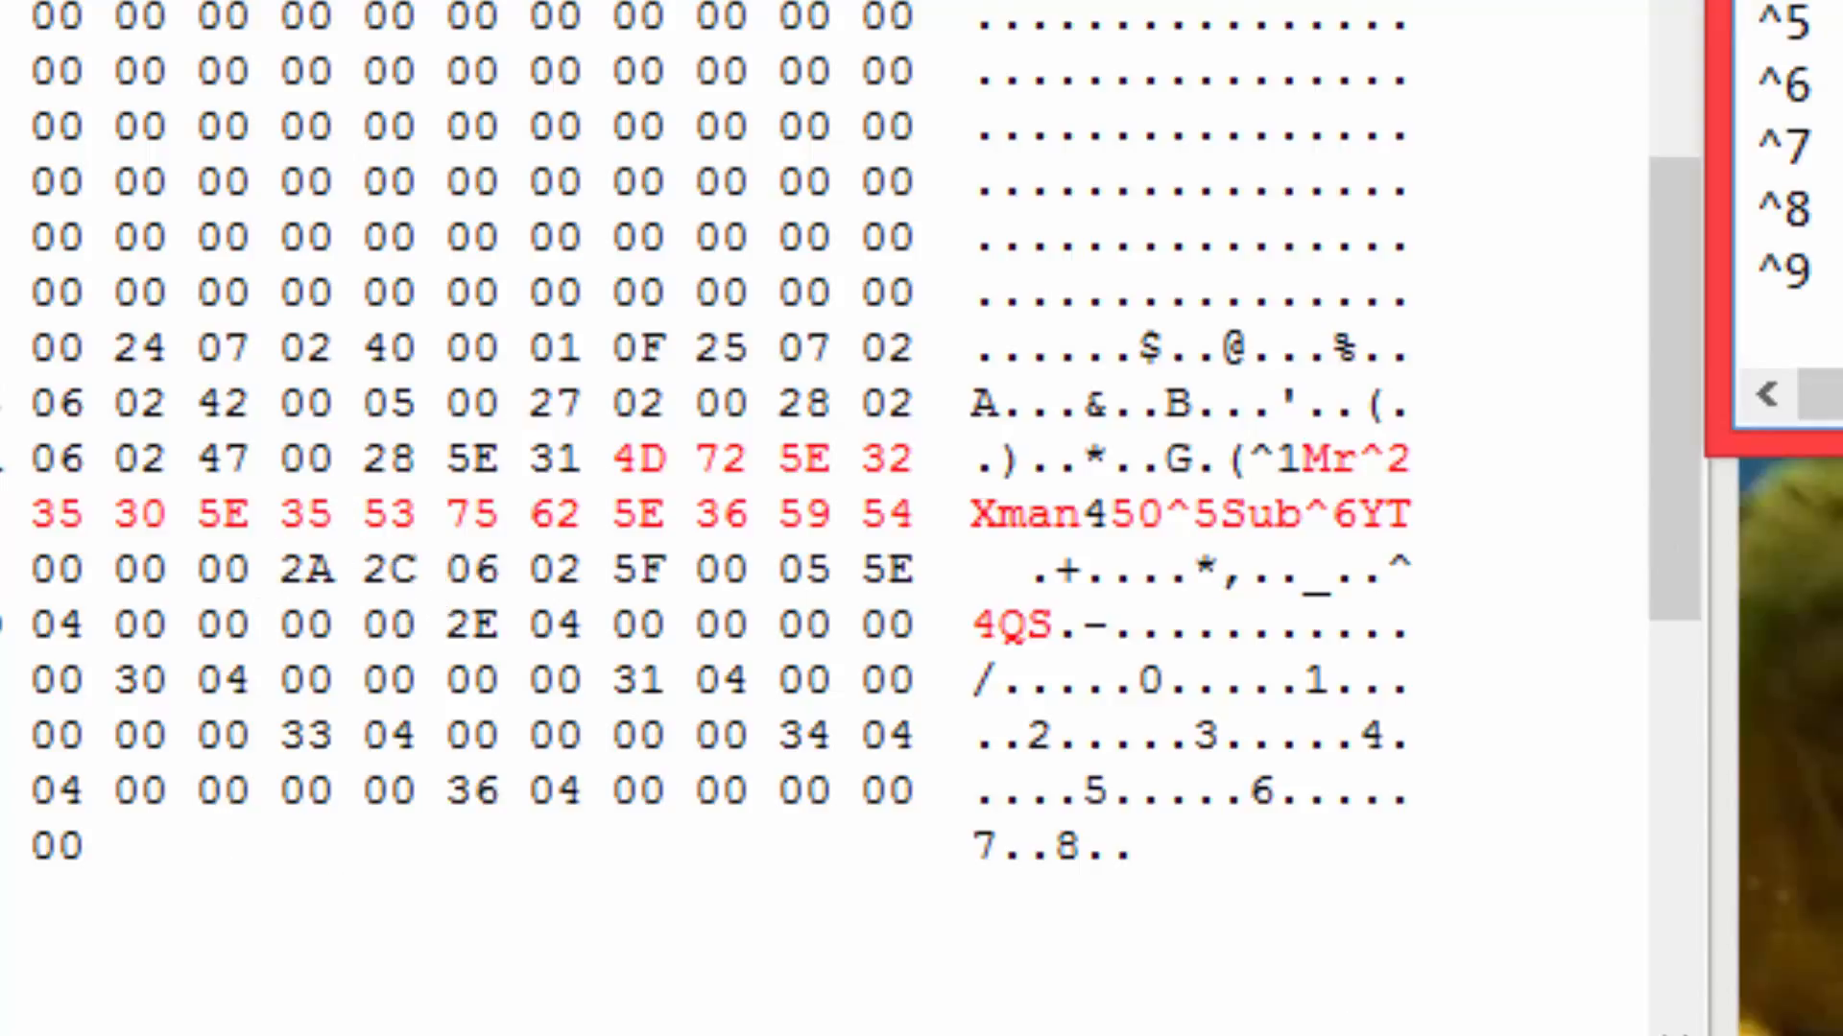
scroll(1657, 29, "down", 8)
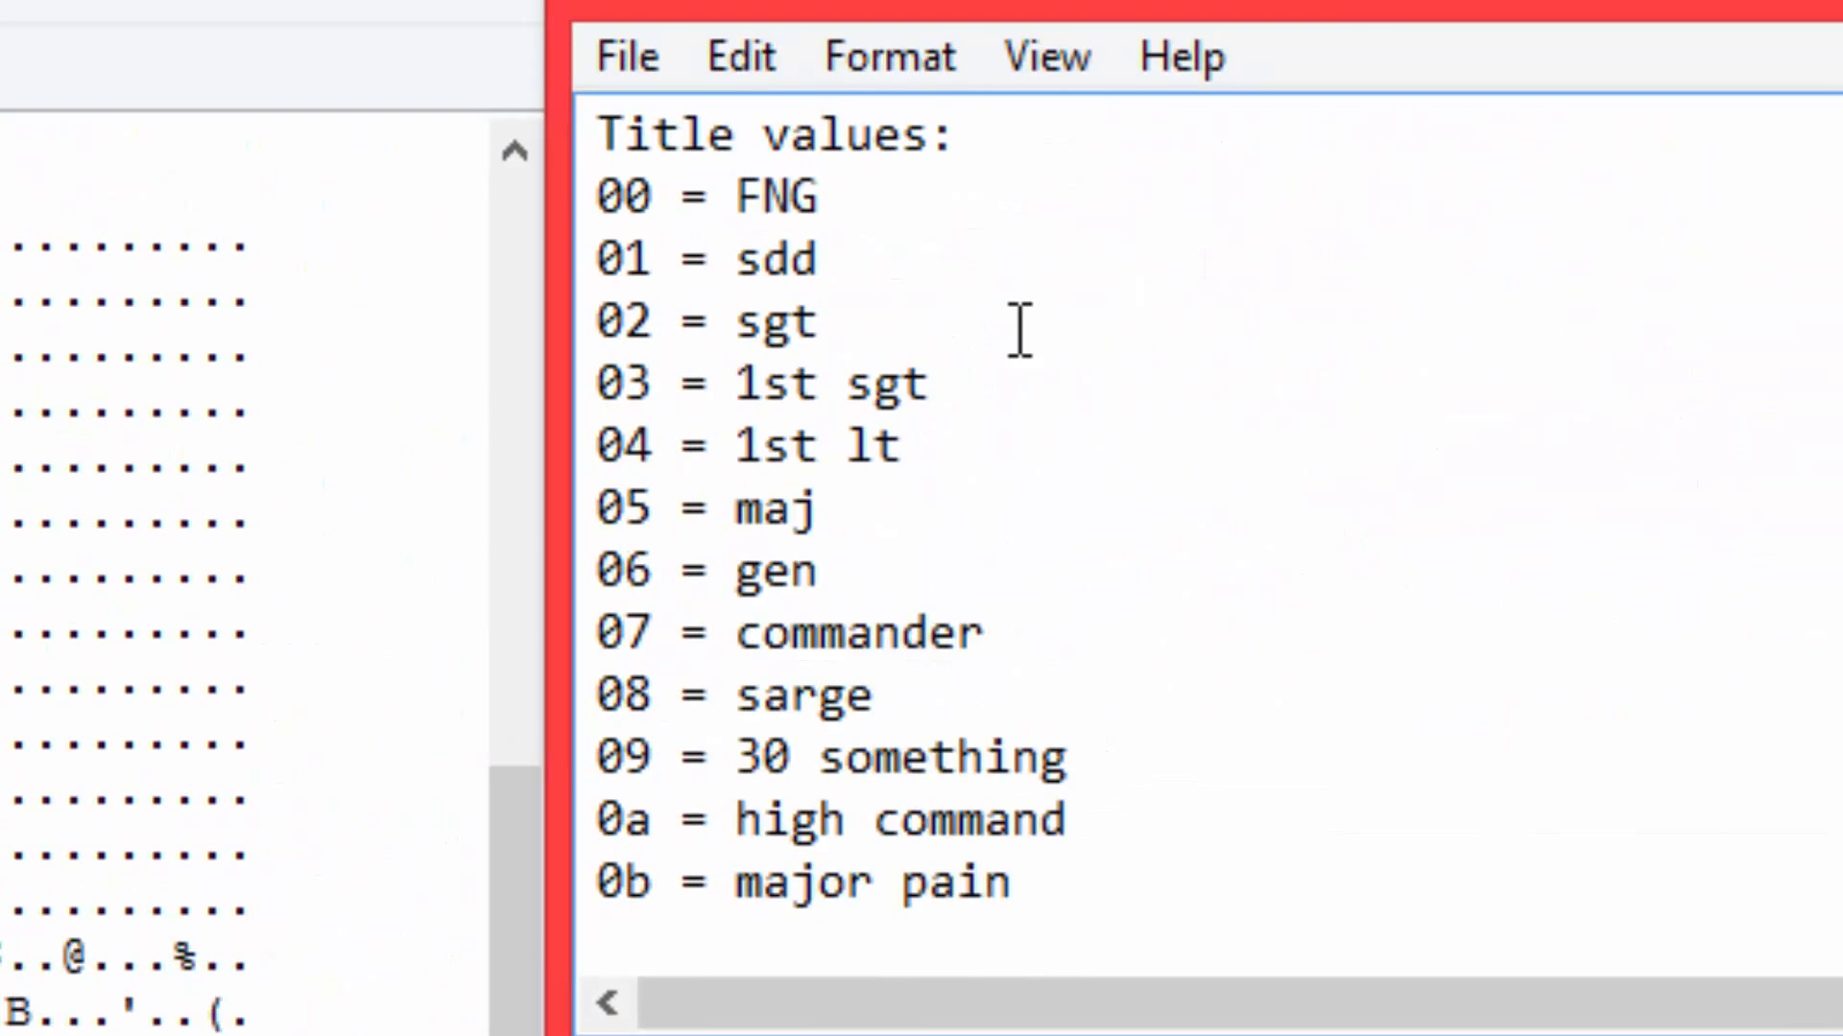
Browse the "Title values" notes to the ape title and overwrite the selected title byte before 2C in HxD with 20.
scroll(892, 456, "up", 1)
scroll(772, 391, "down", 4)
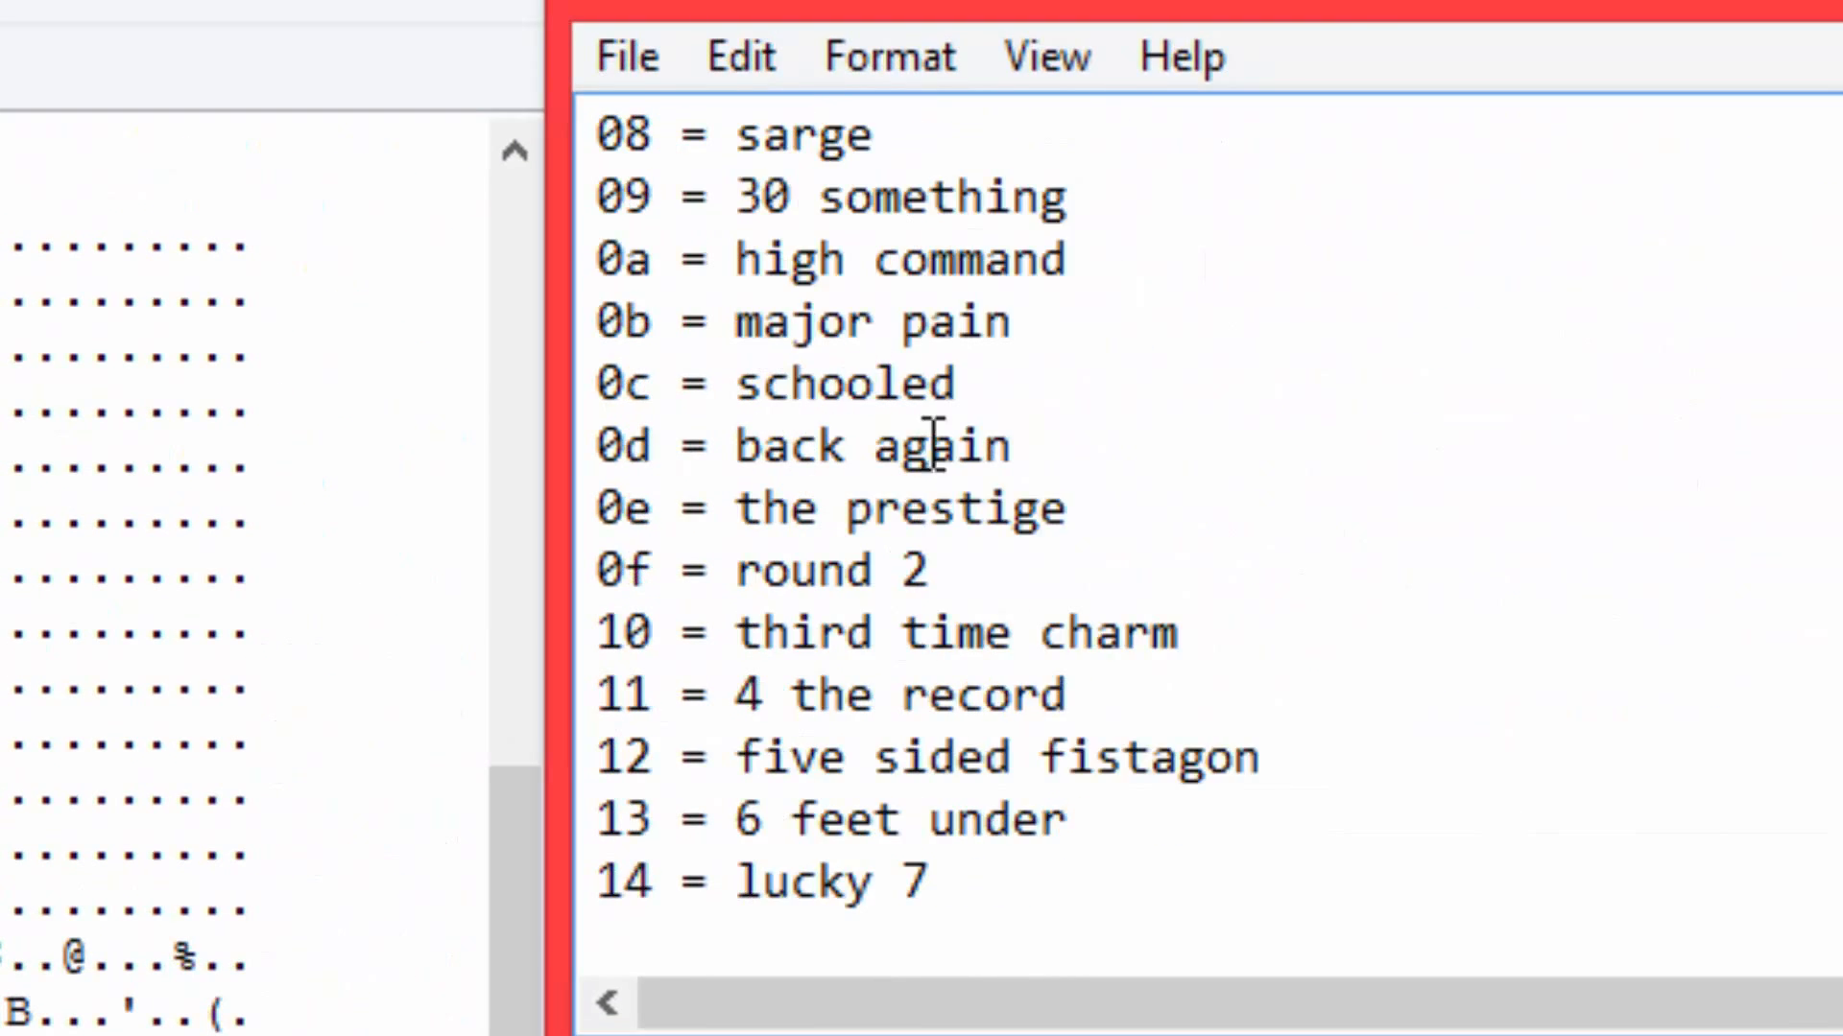
scroll(935, 443, "down", 3)
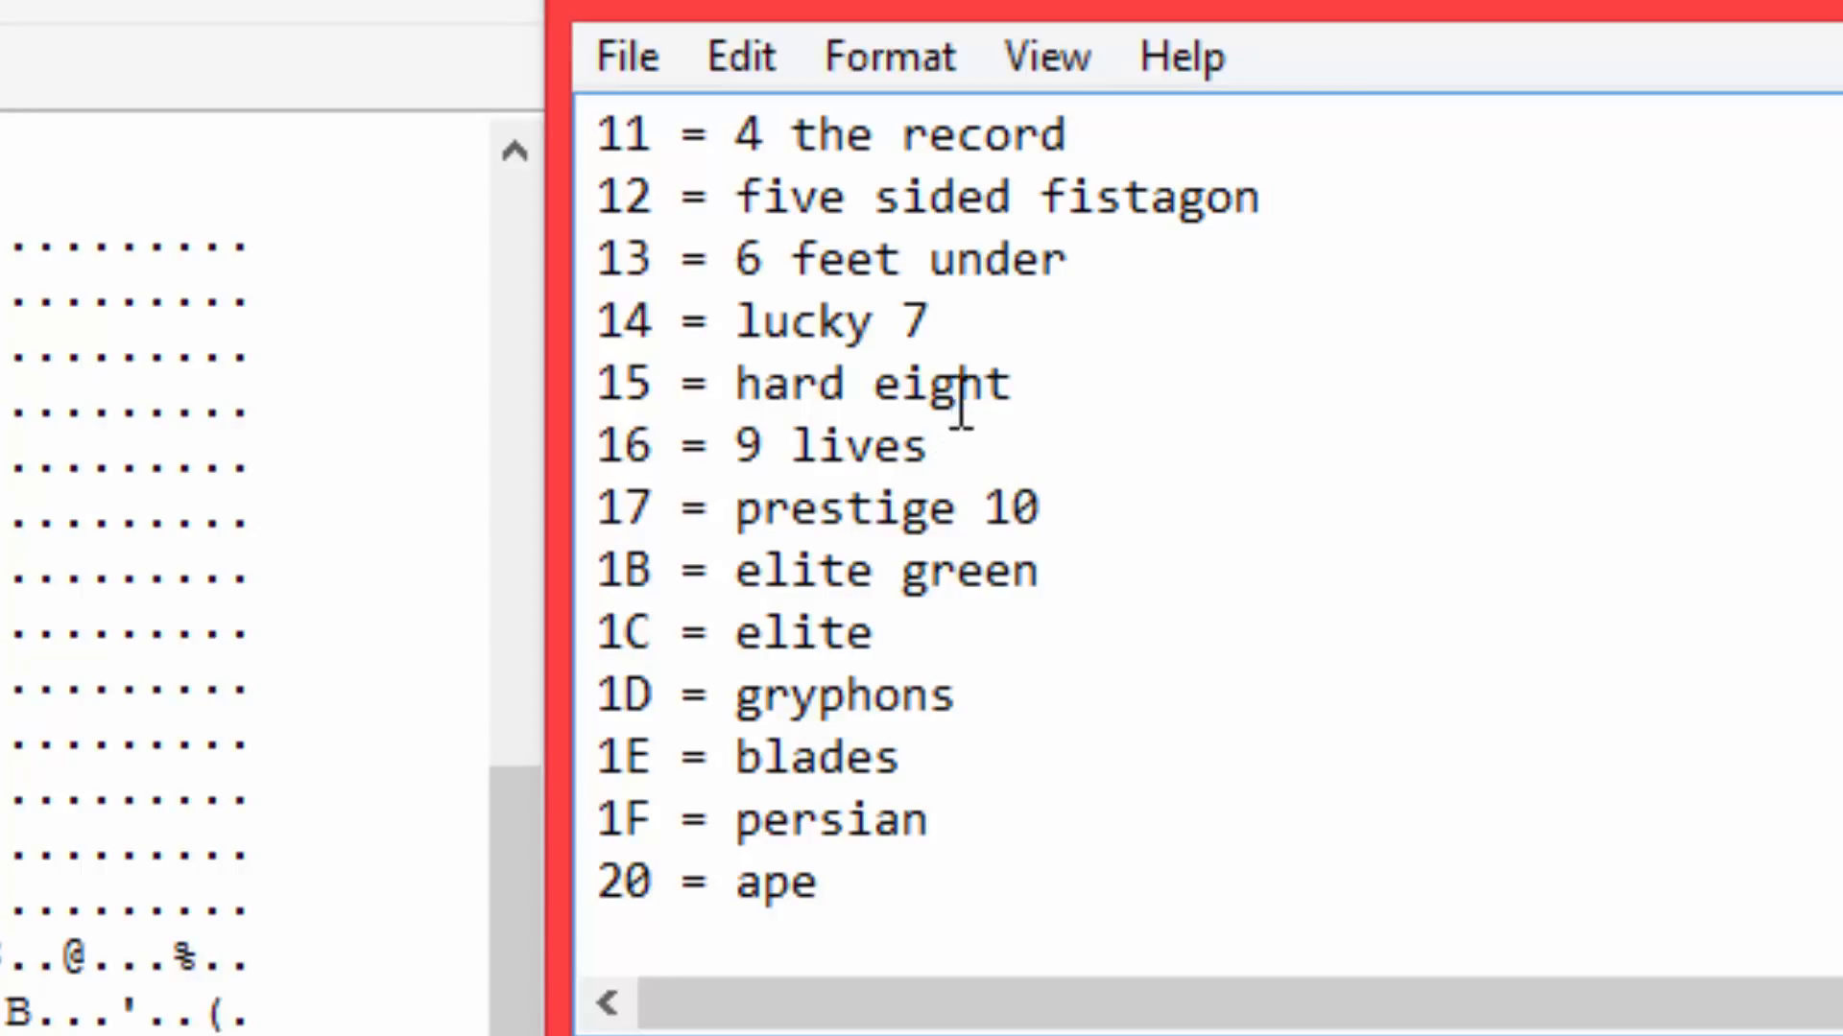
scroll(1008, 499, "down", 2)
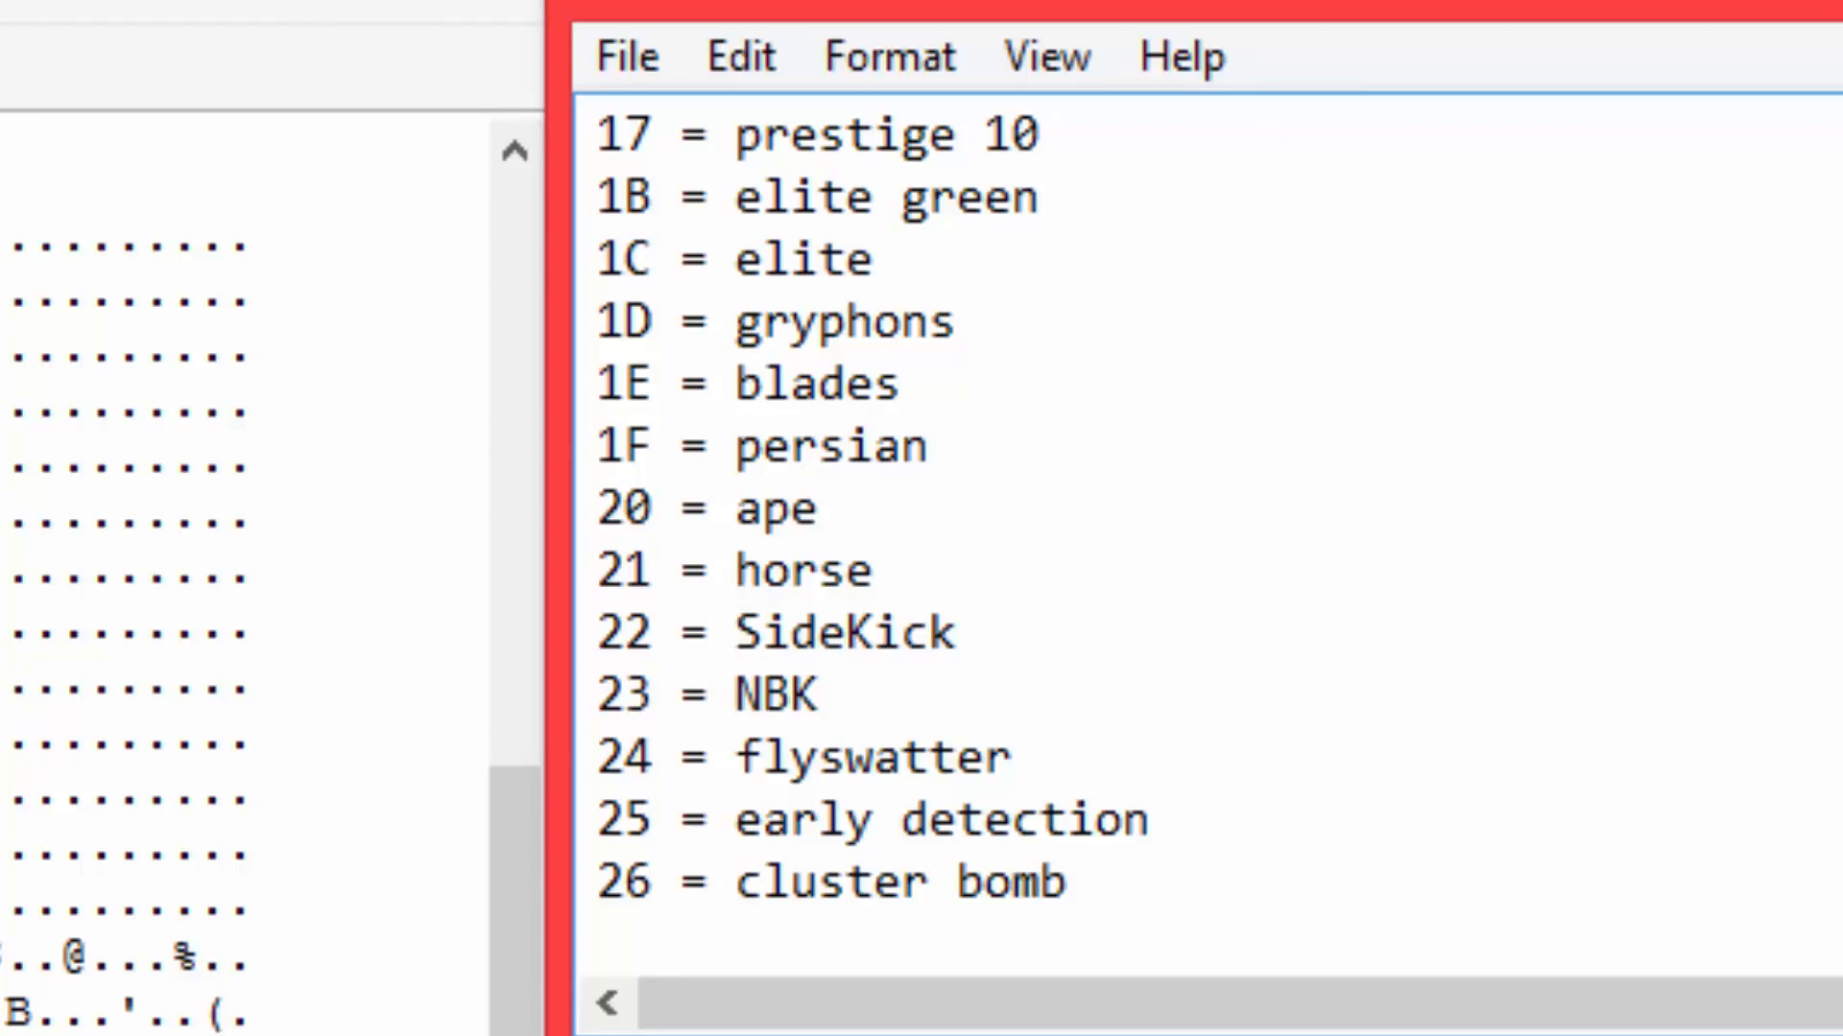
key("alt+Tab")
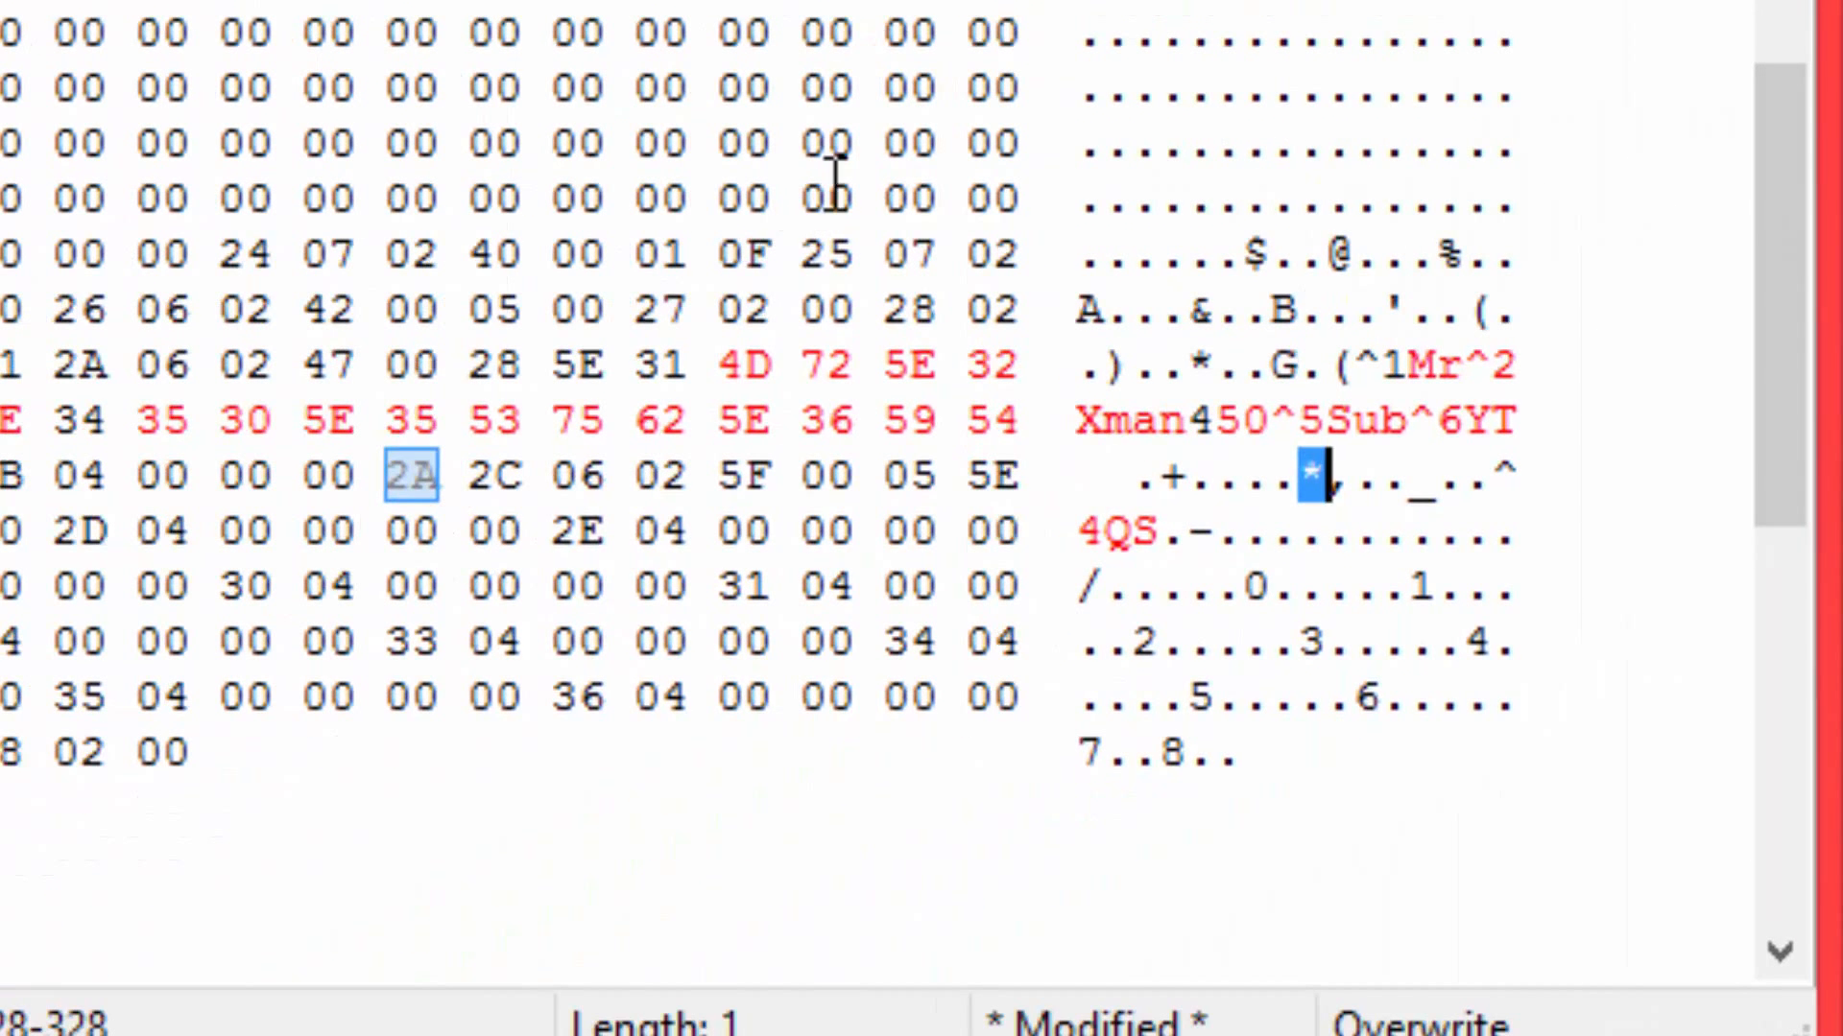
left_click(385, 478)
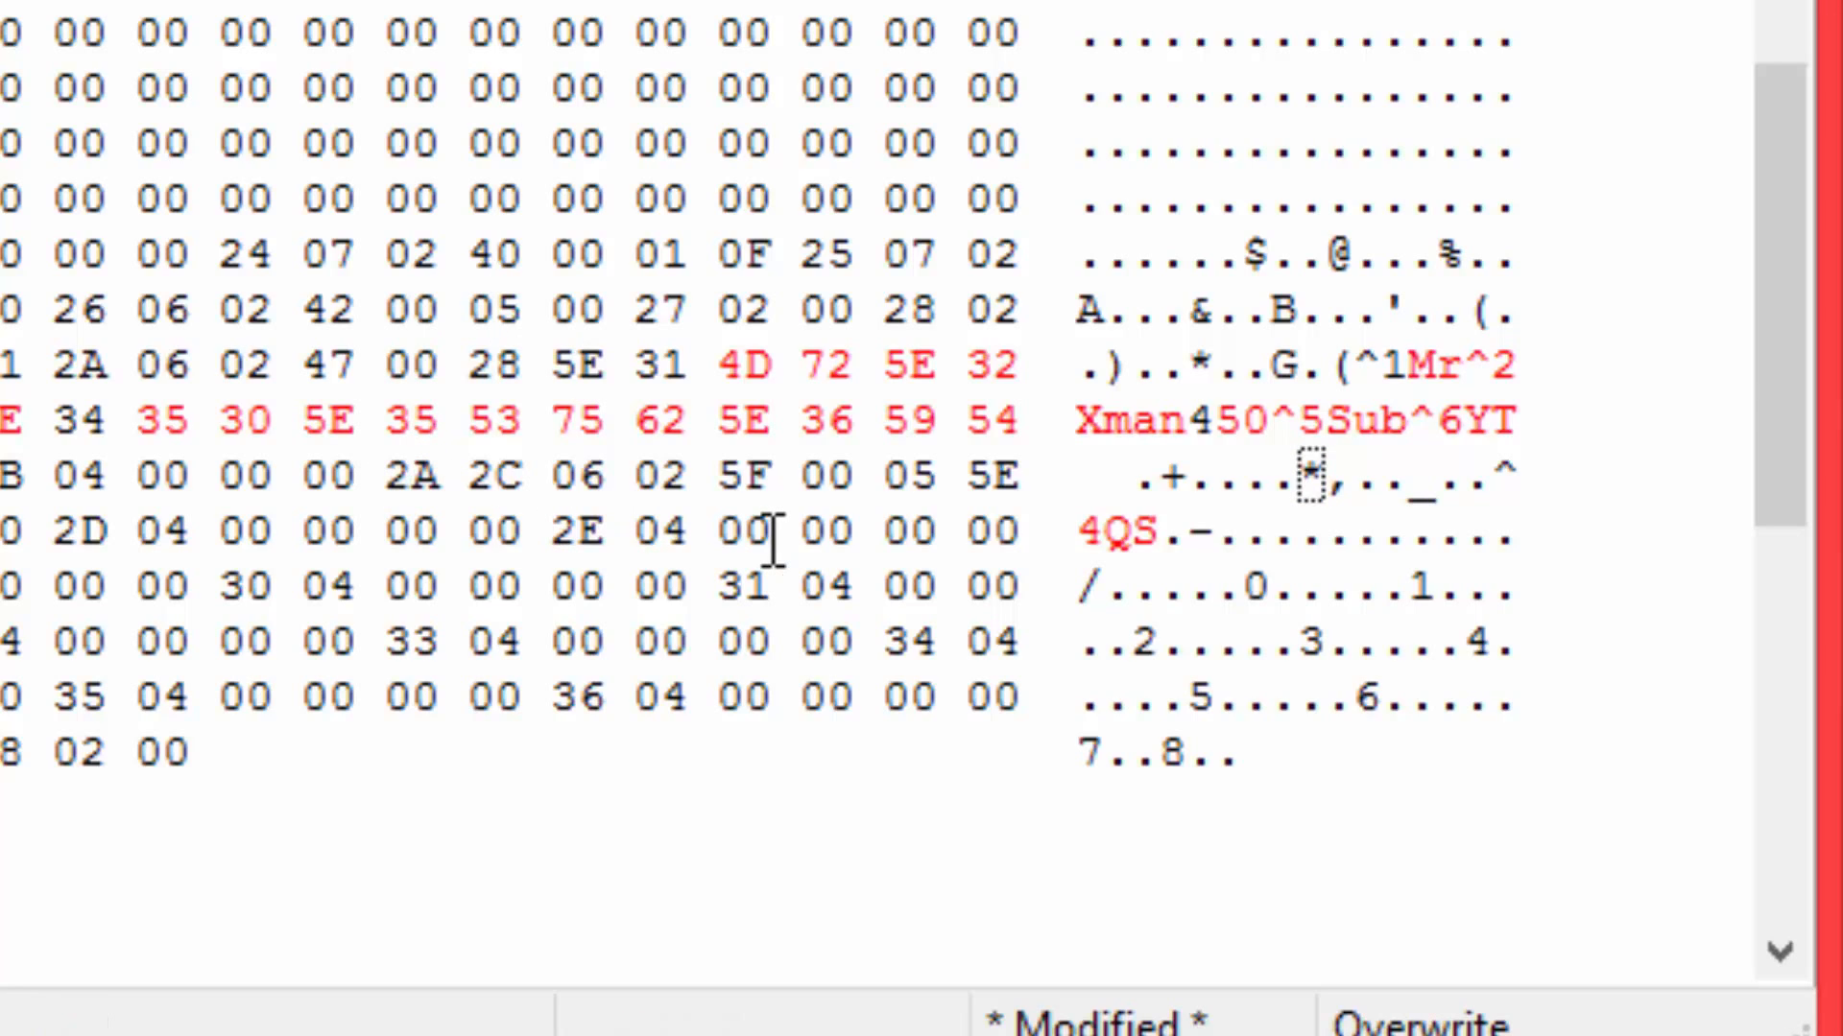
type("20")
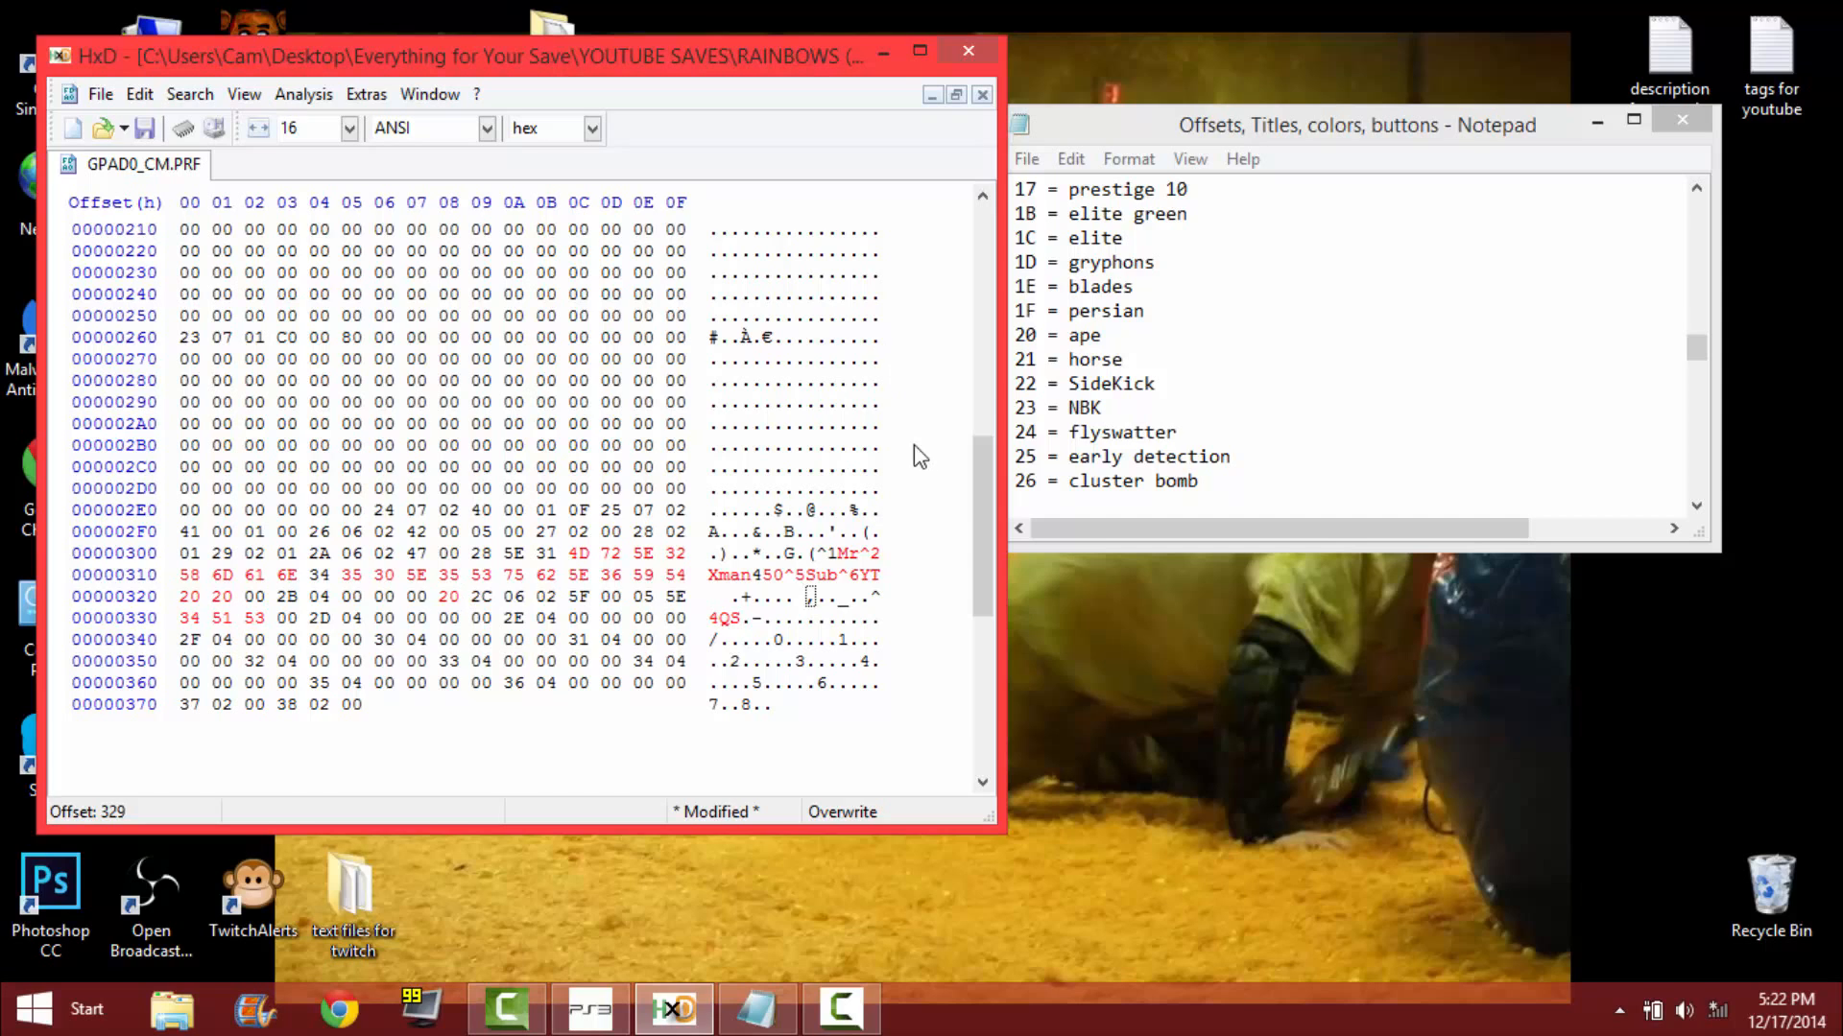
Save the edited GPAD0_CM.PRF, minimize HxD and close the Notepad notes.
scroll(914, 446, "up", 9)
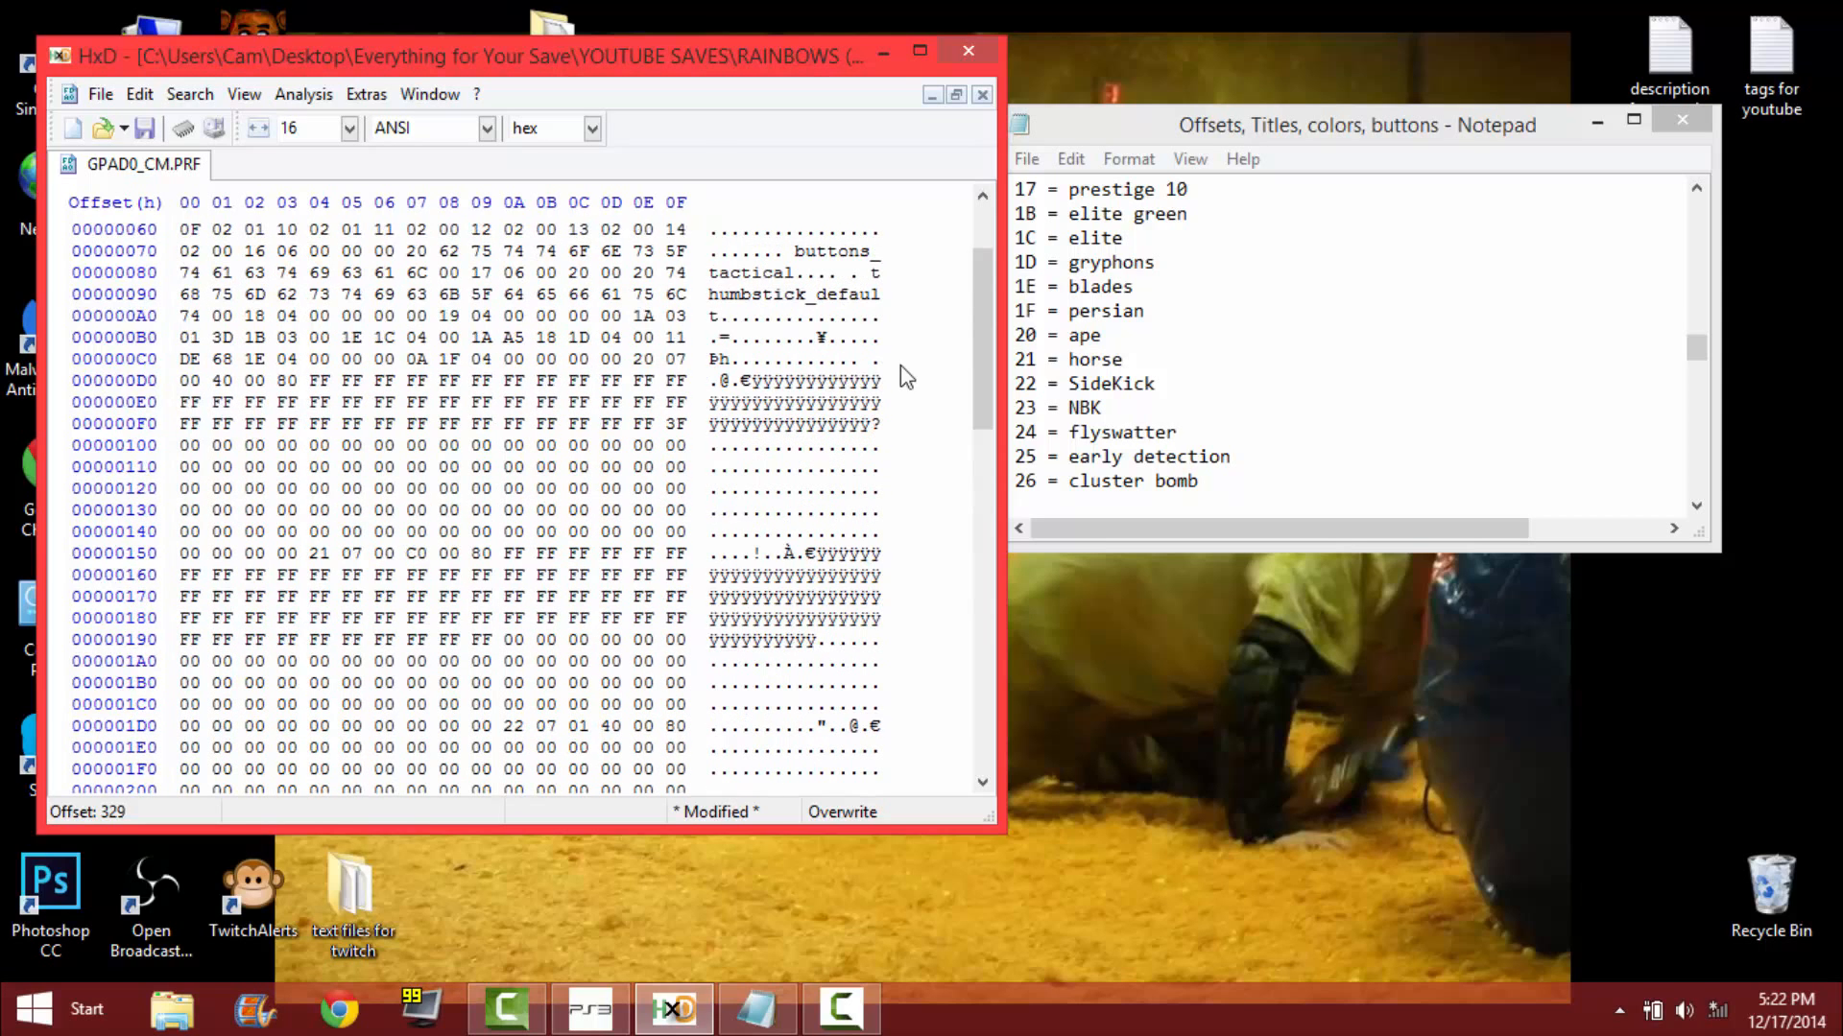
scroll(744, 325, "up", 2)
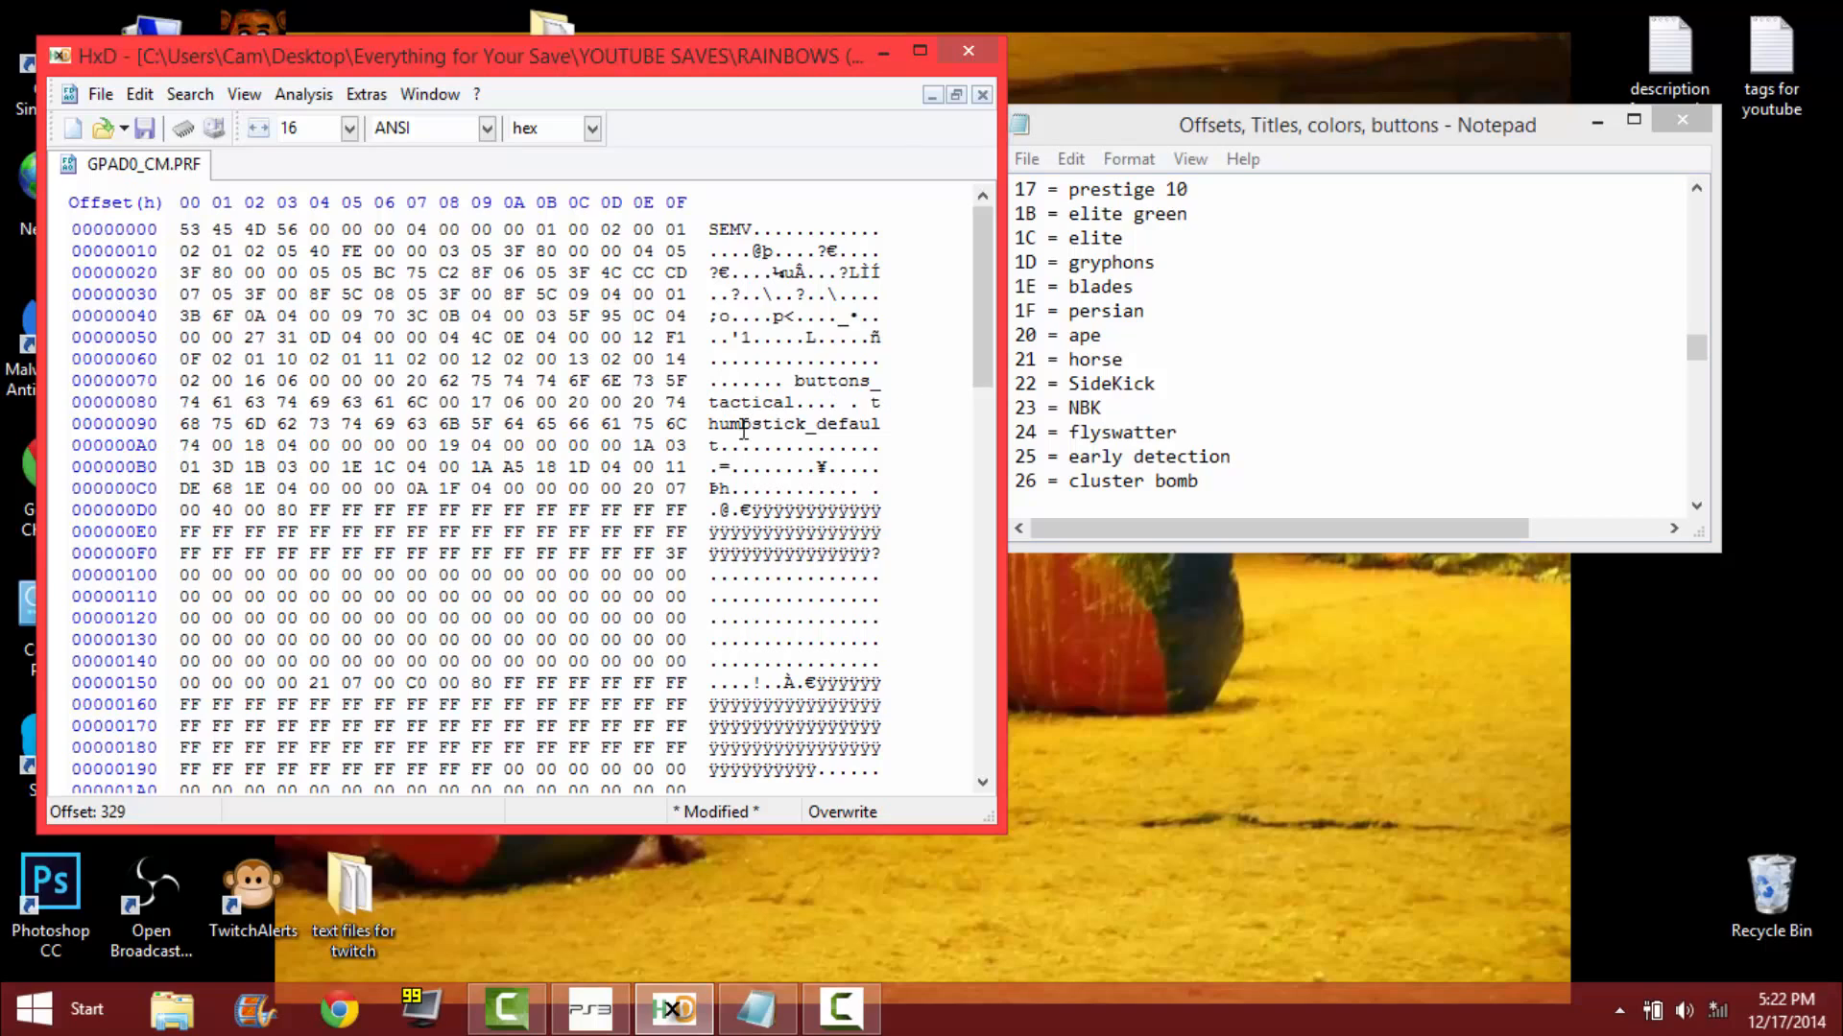
left_click(147, 130)
left_click(920, 50)
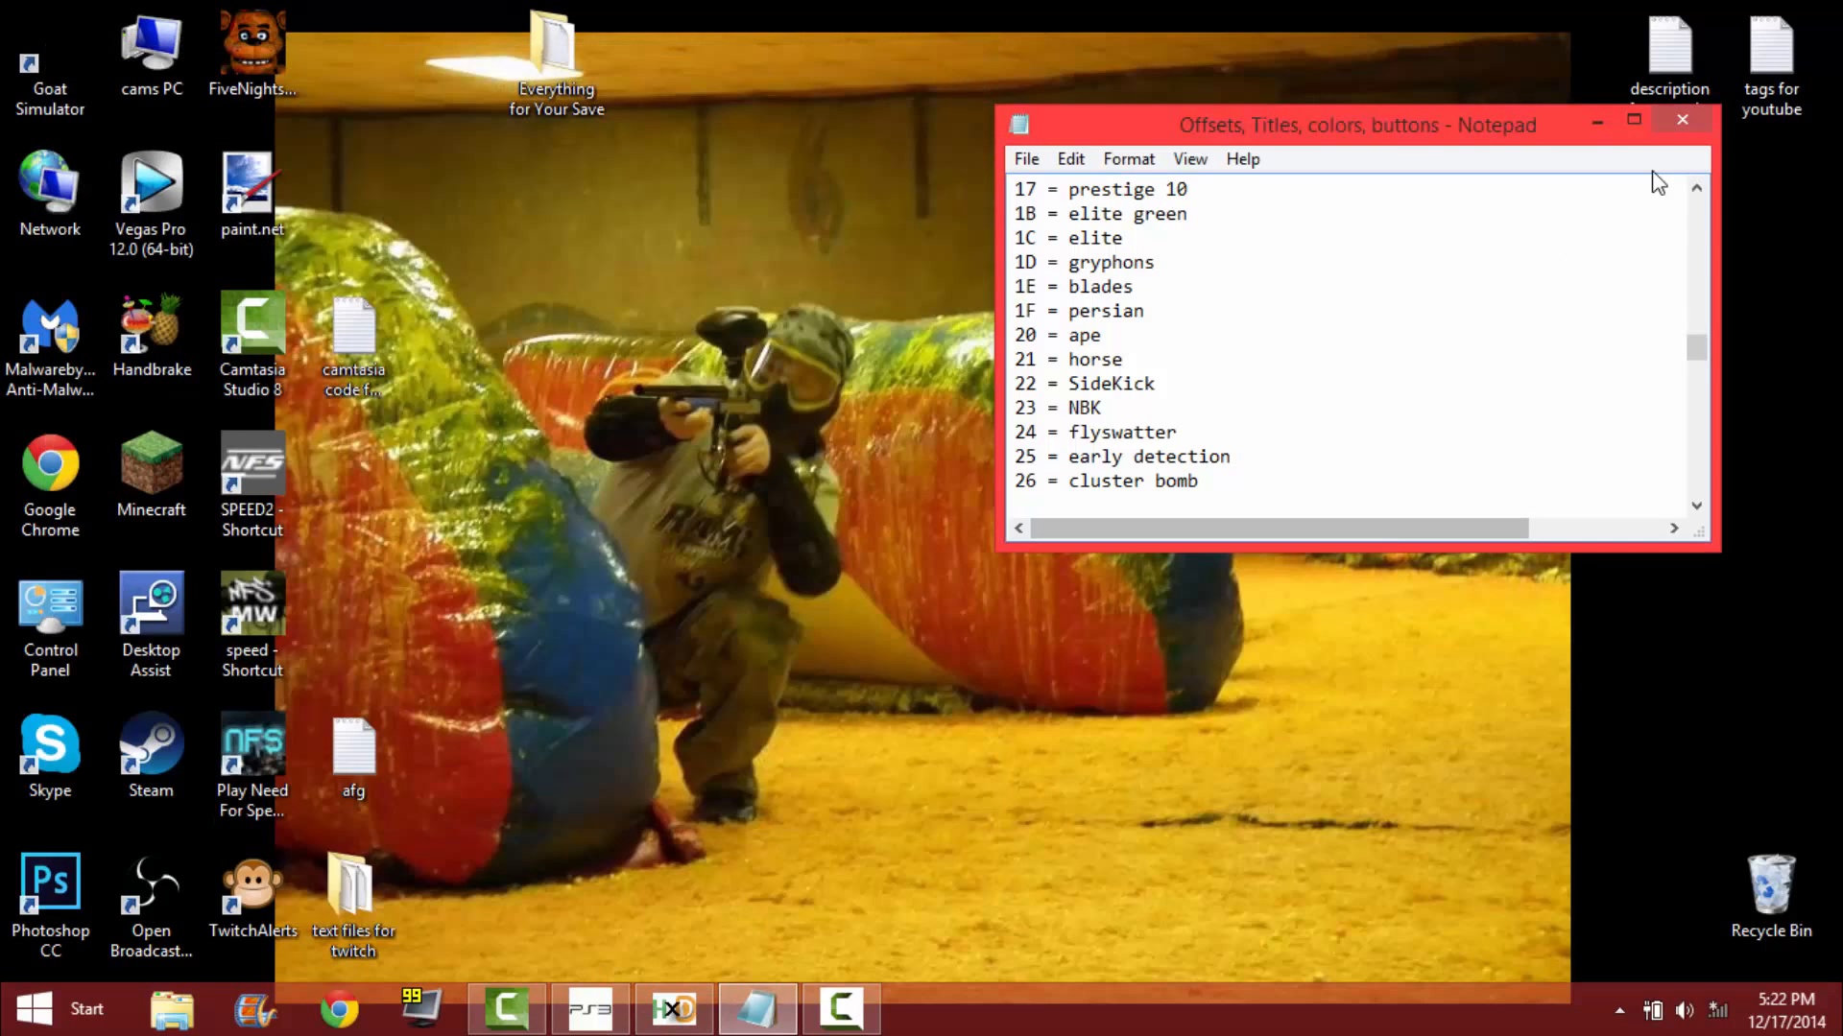
left_click(1677, 121)
Switch to the Save Resigner window holding the decrypted save and move it mostly out of the way to uncover the desktop.
mouse_move(590, 1008)
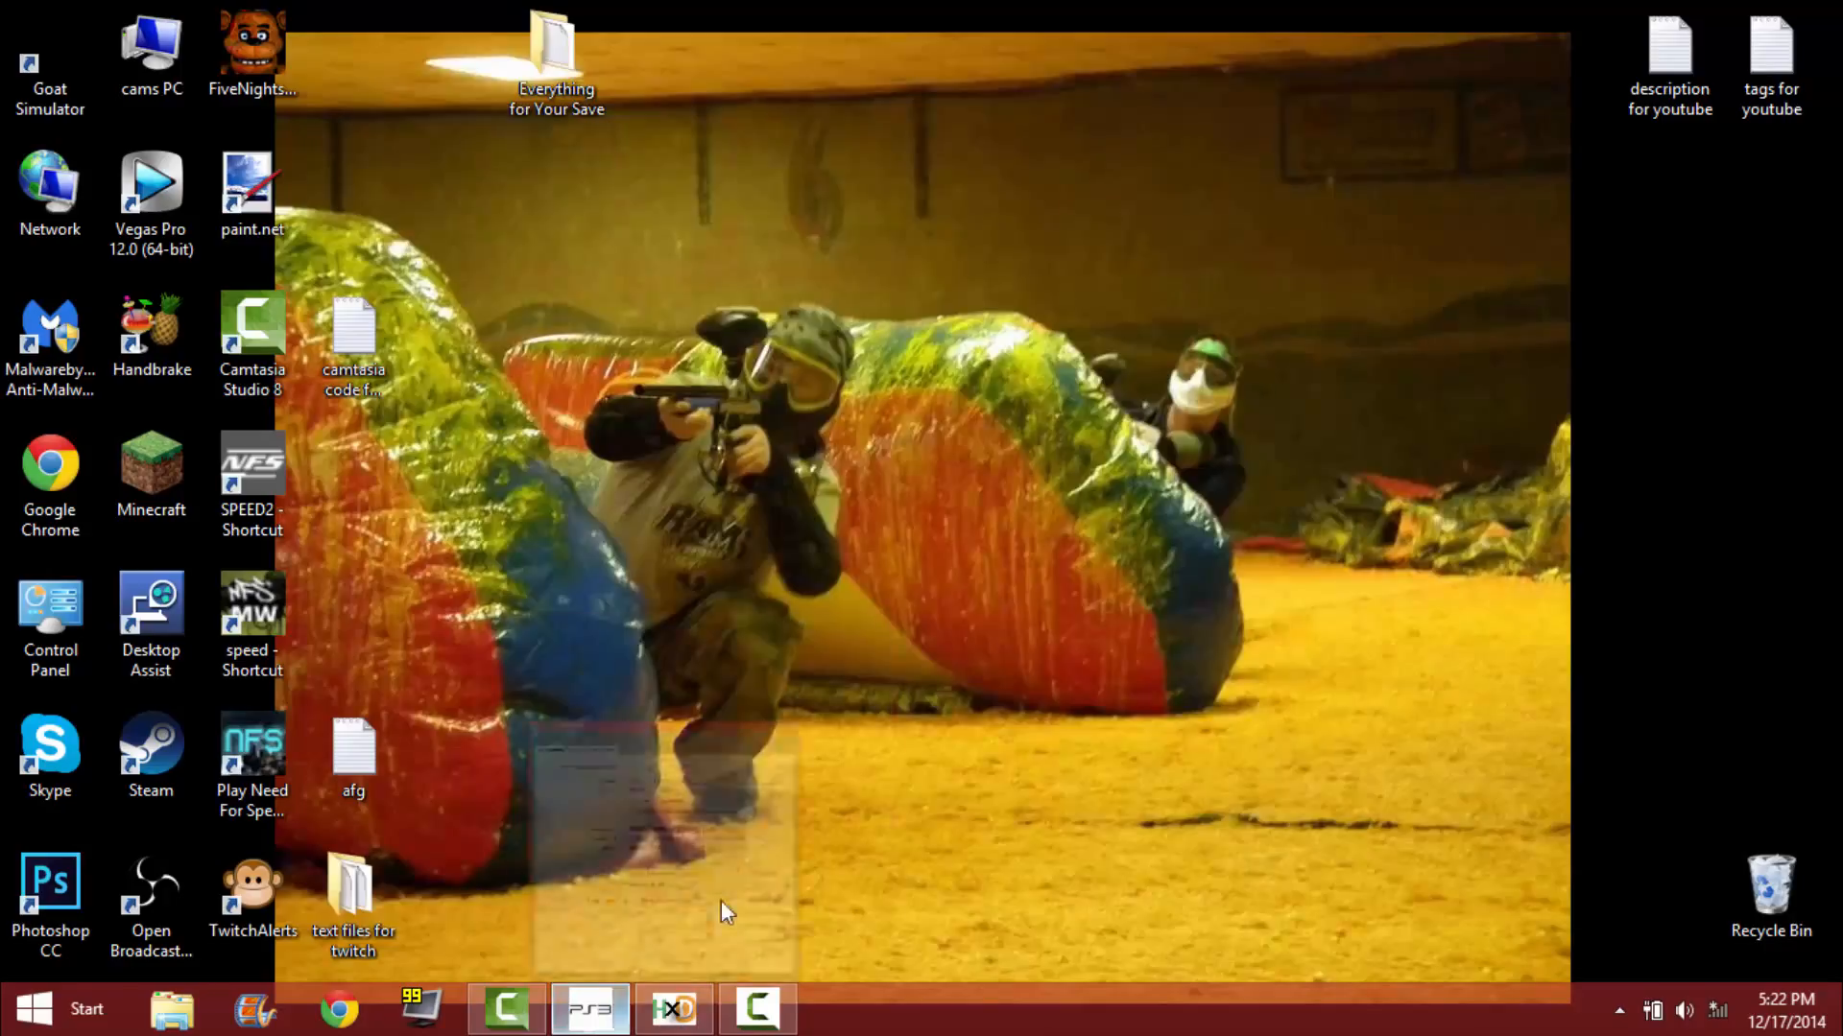
left_click(722, 912)
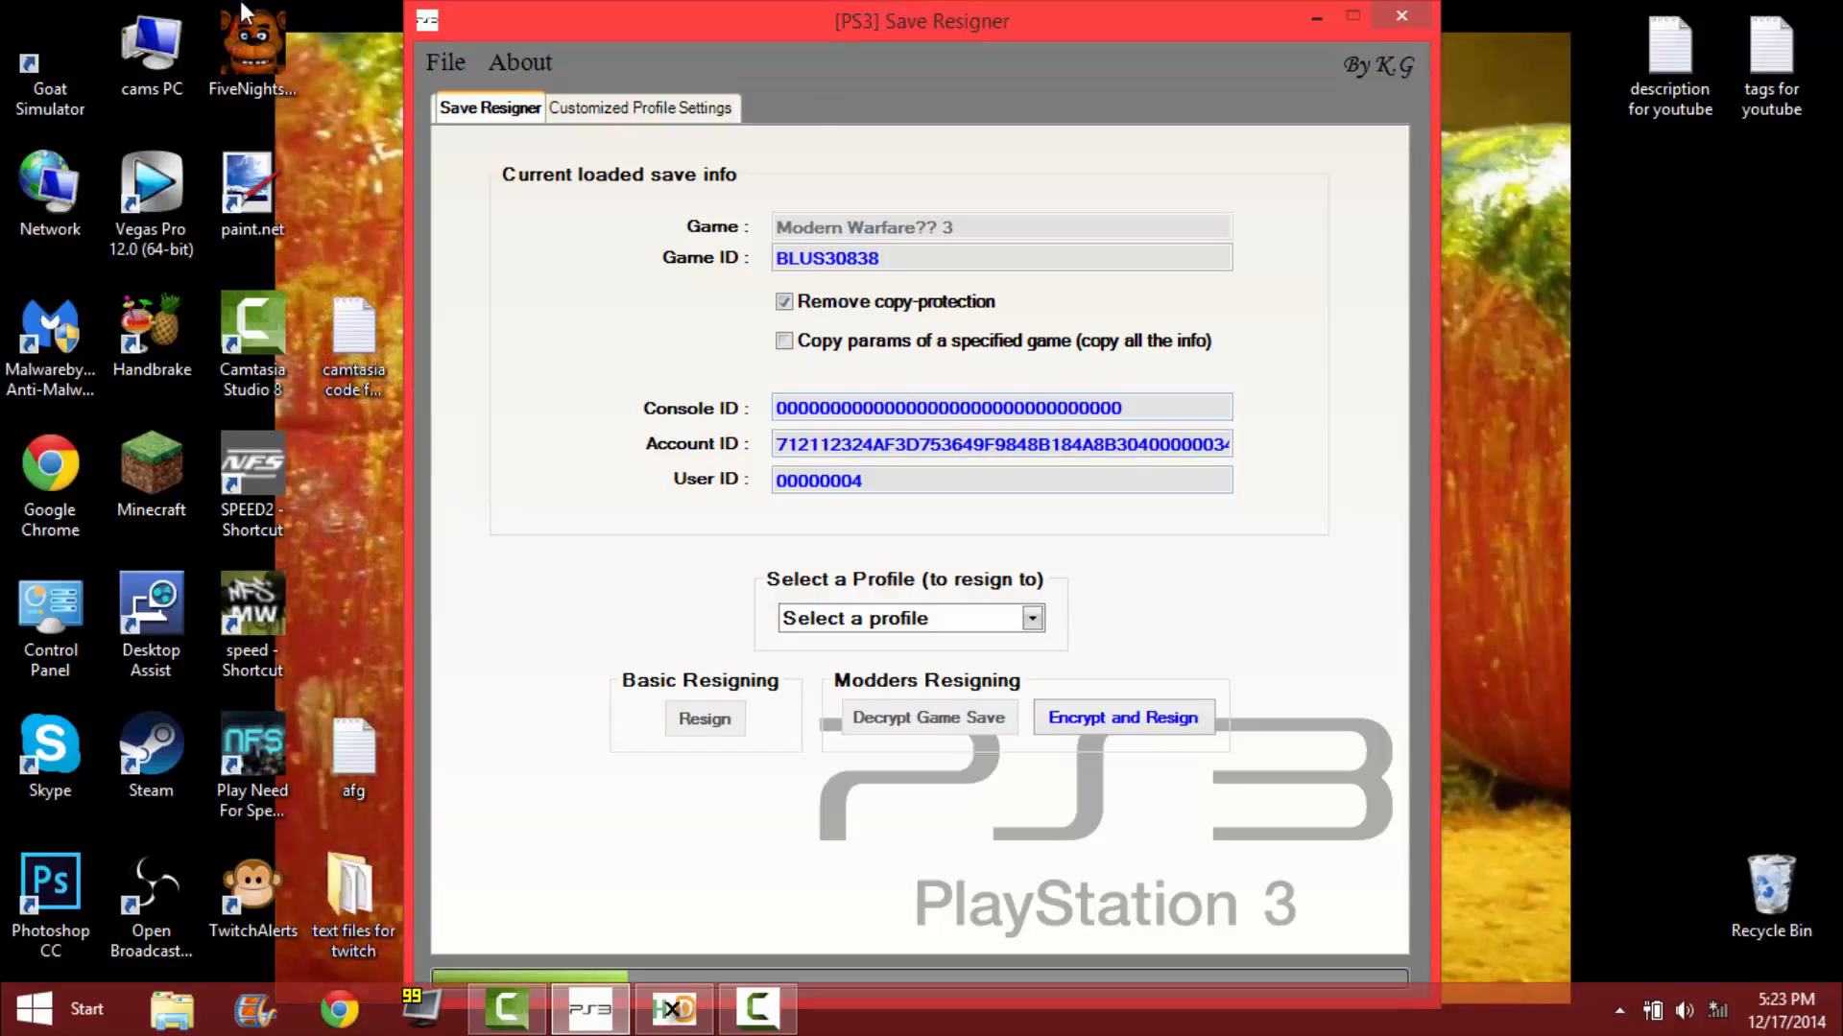
mouse_move(743, 411)
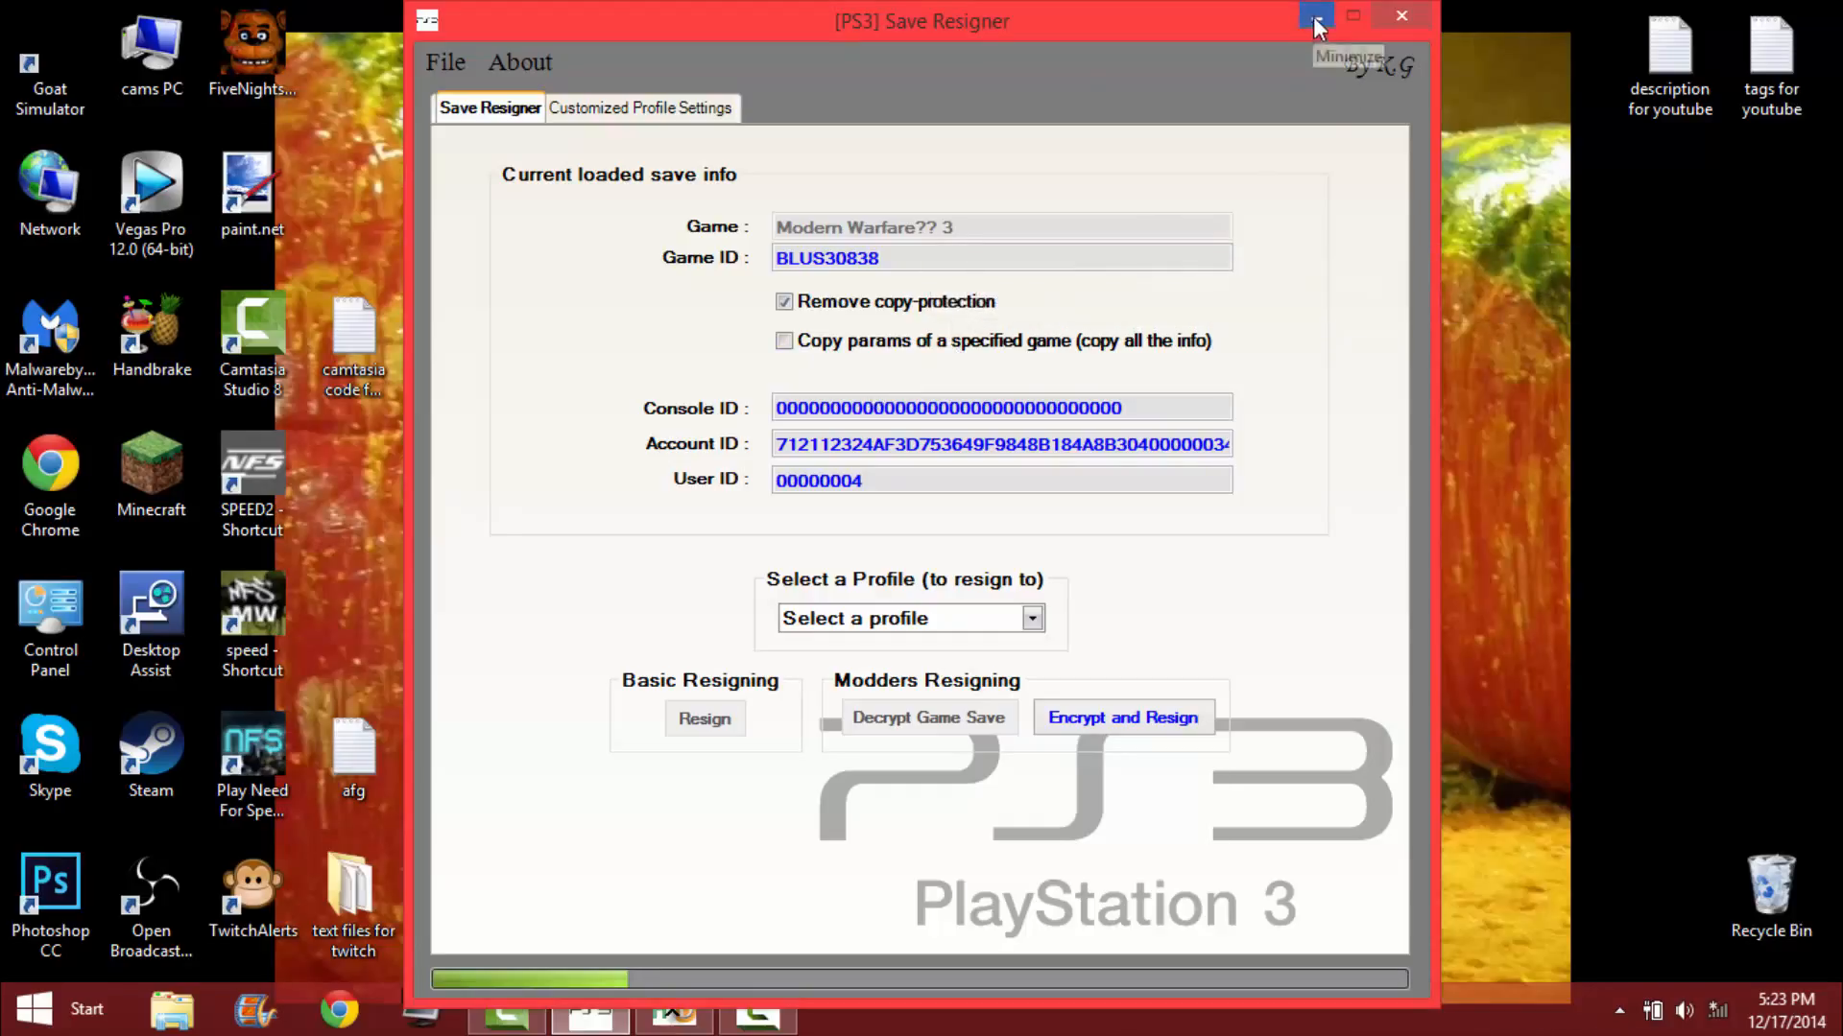
left_click_drag(930, 17, 1501, 741)
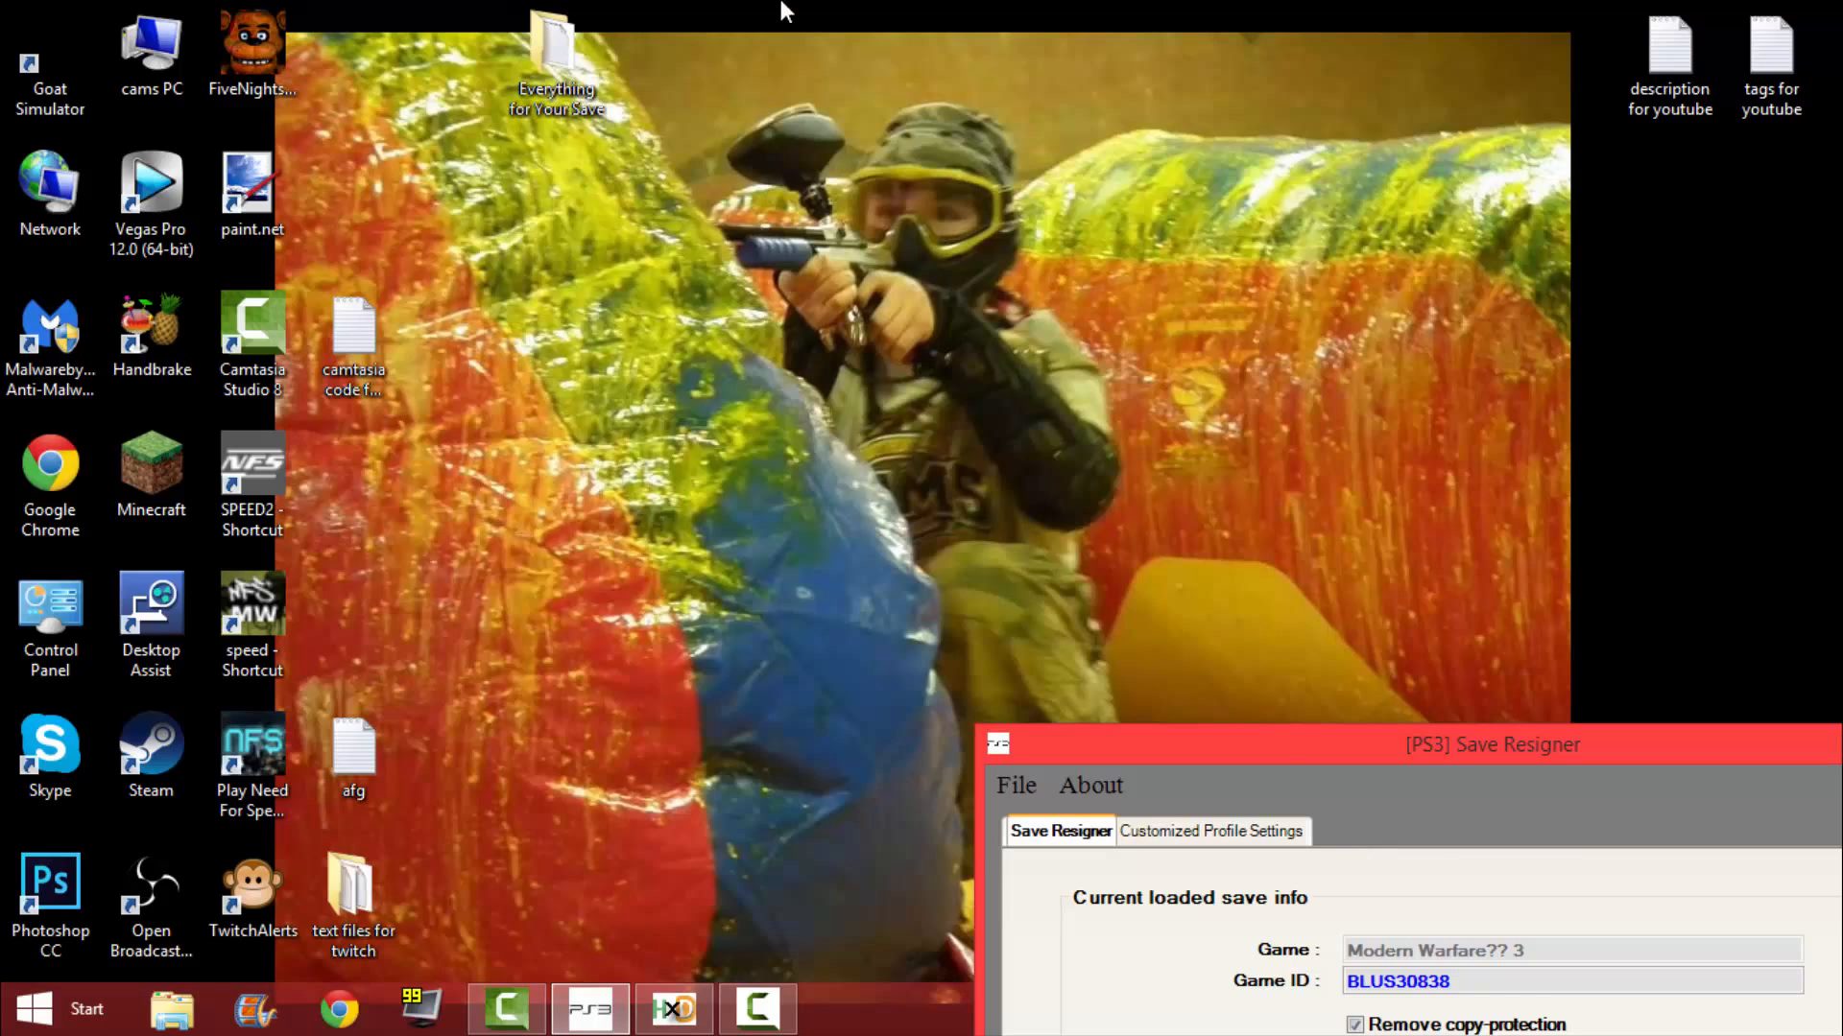
Launch a second [PS3] Save Resigner 1.4 from the PS3 Resigner folder inside Everything for Your Save and close the folder window.
left_click(564, 82)
double_click(564, 82)
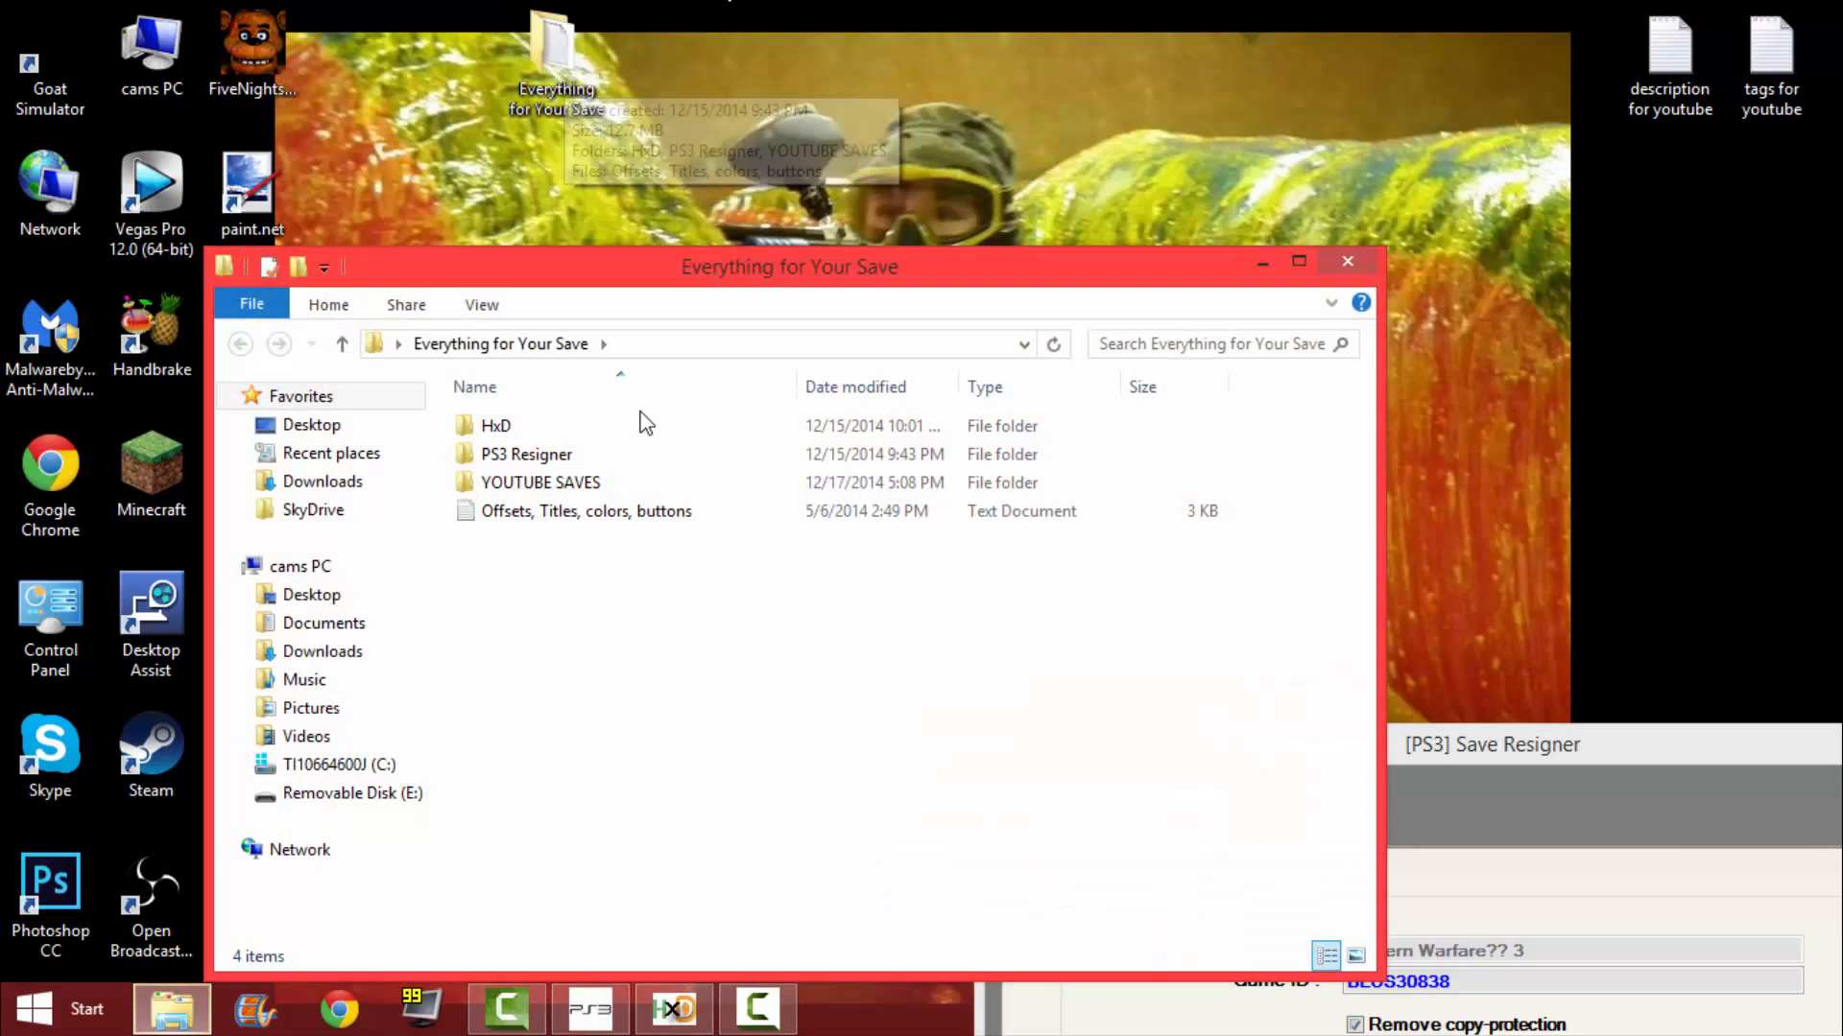
double_click(552, 454)
double_click(561, 512)
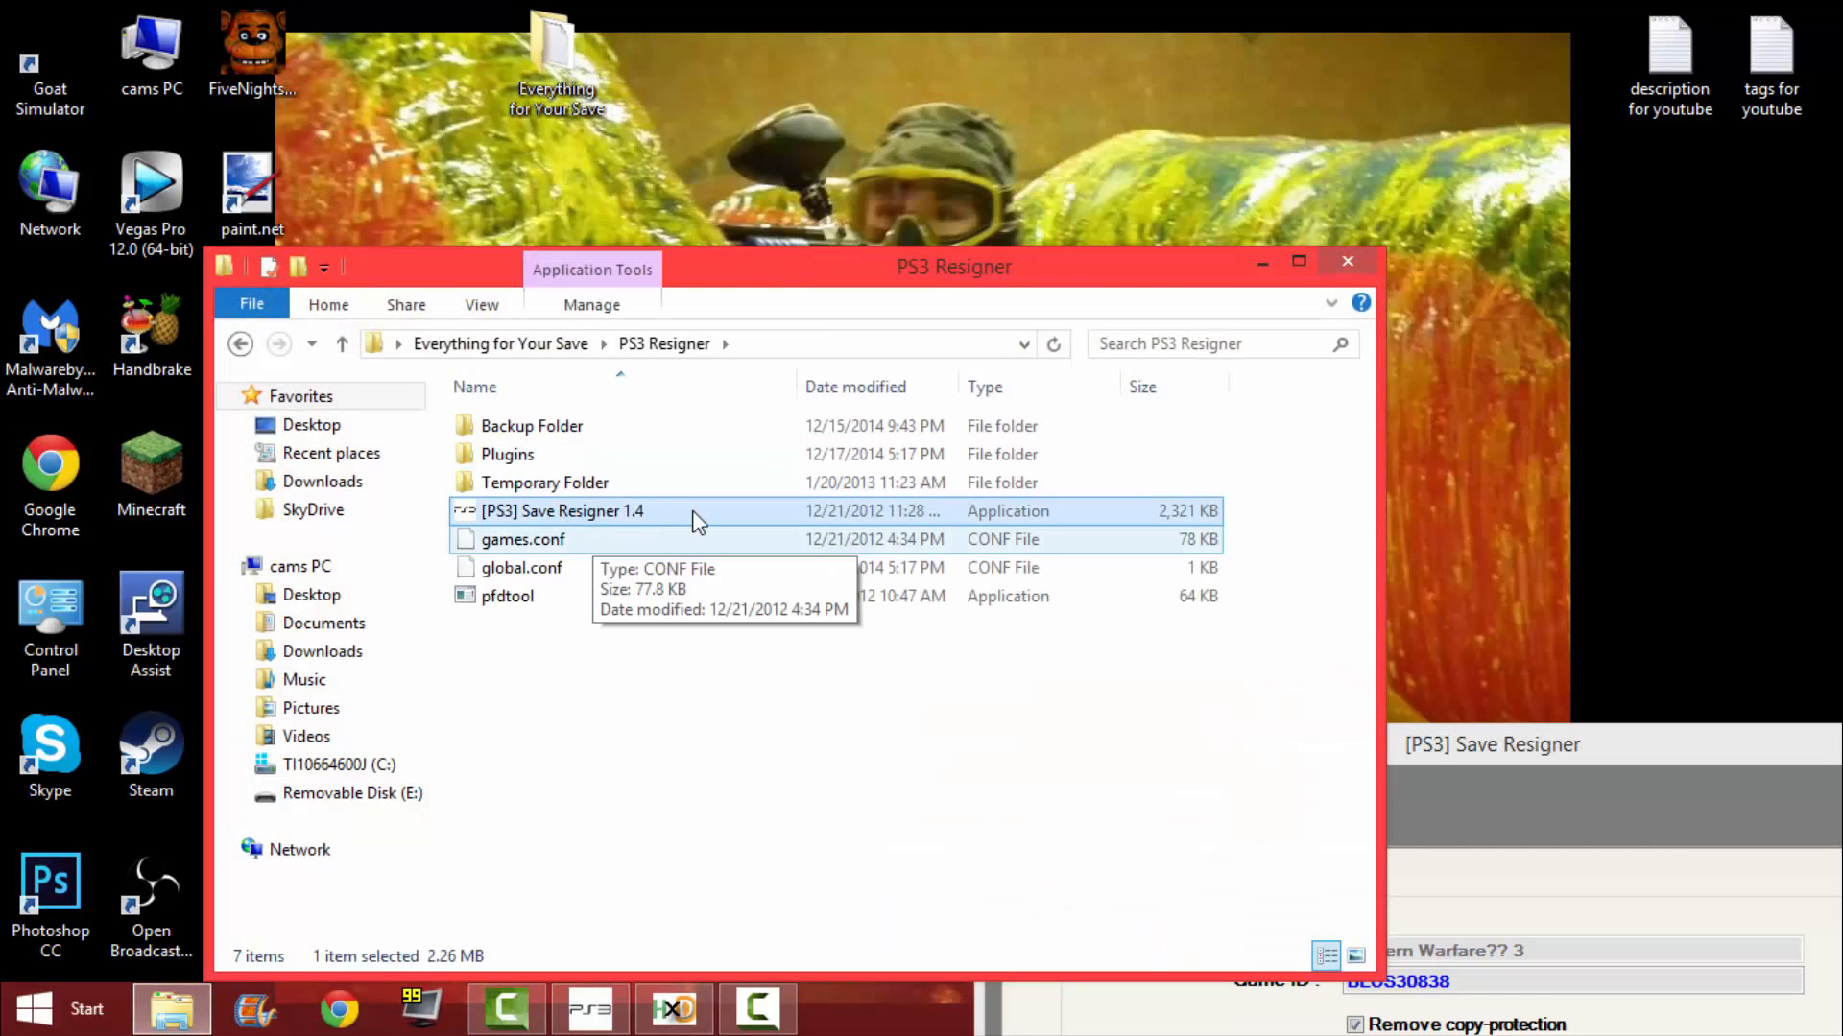
left_click(1348, 261)
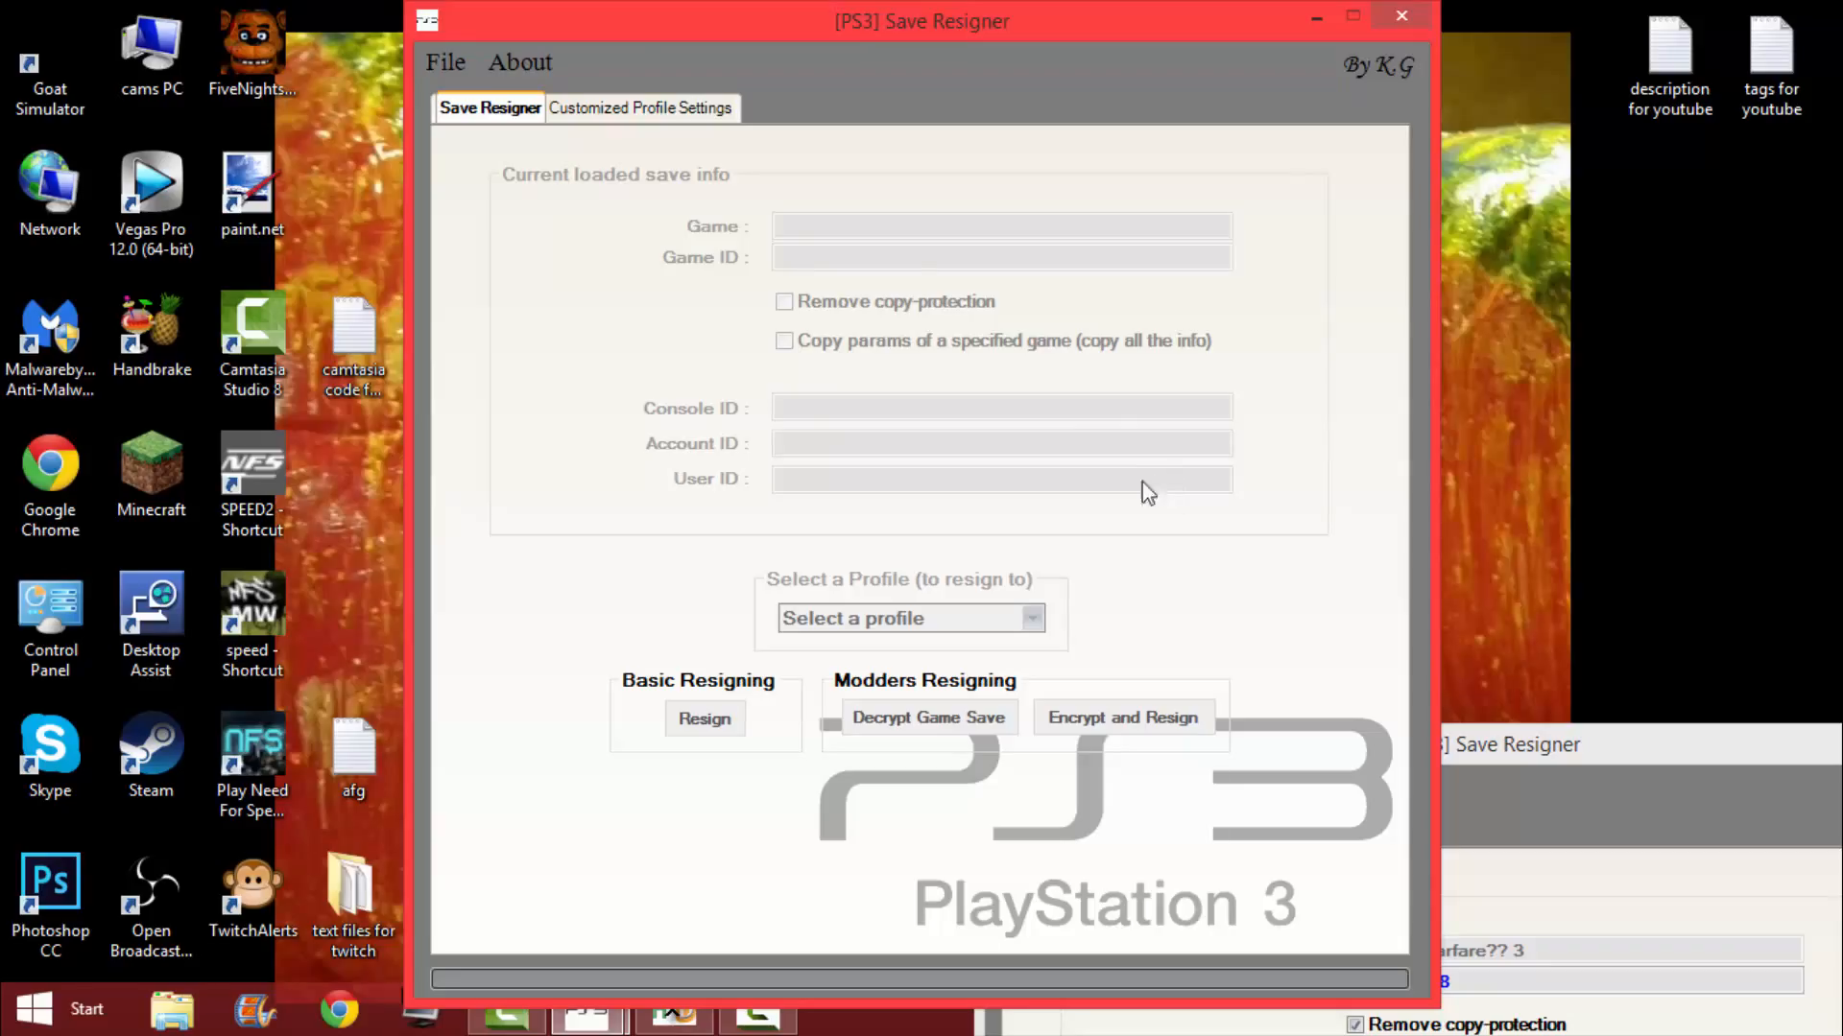
Load GPAD0_CM from PS3\SAVEDATA\BLUS30838-AUTO- on Removable Disk (E:) into the new Save Resigner window.
left_click(445, 61)
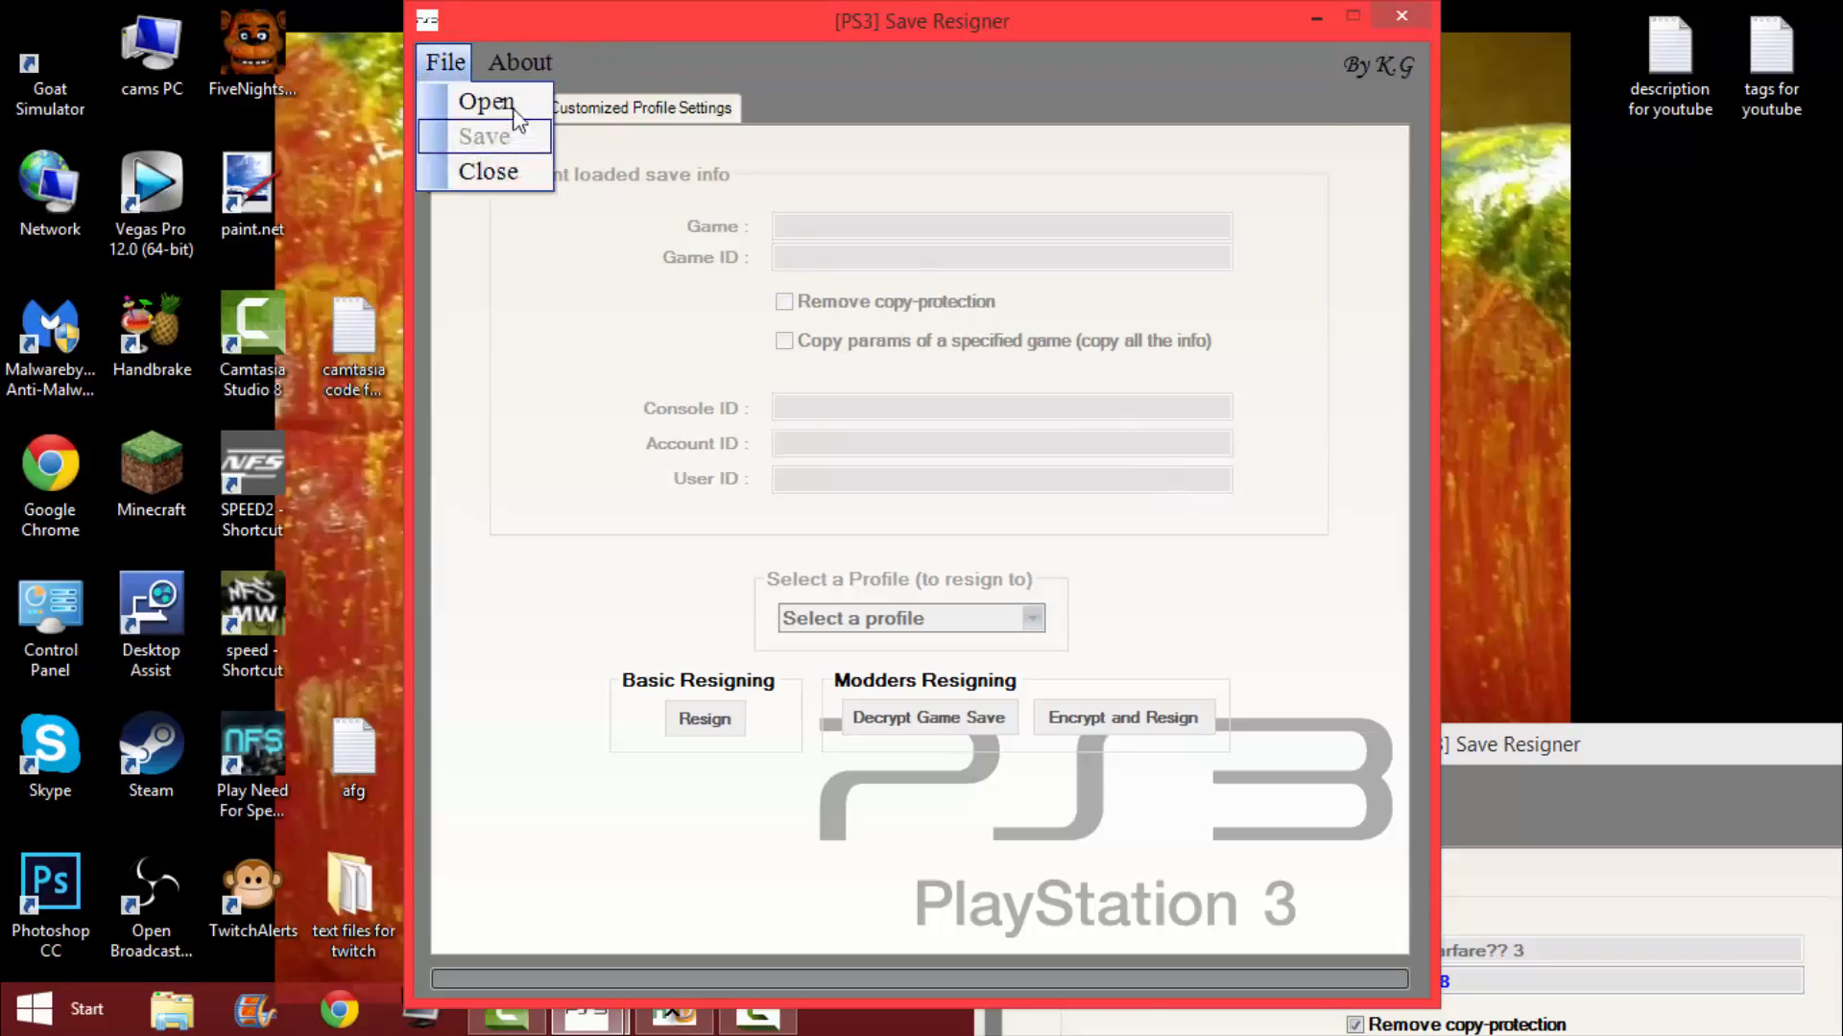
left_click(486, 100)
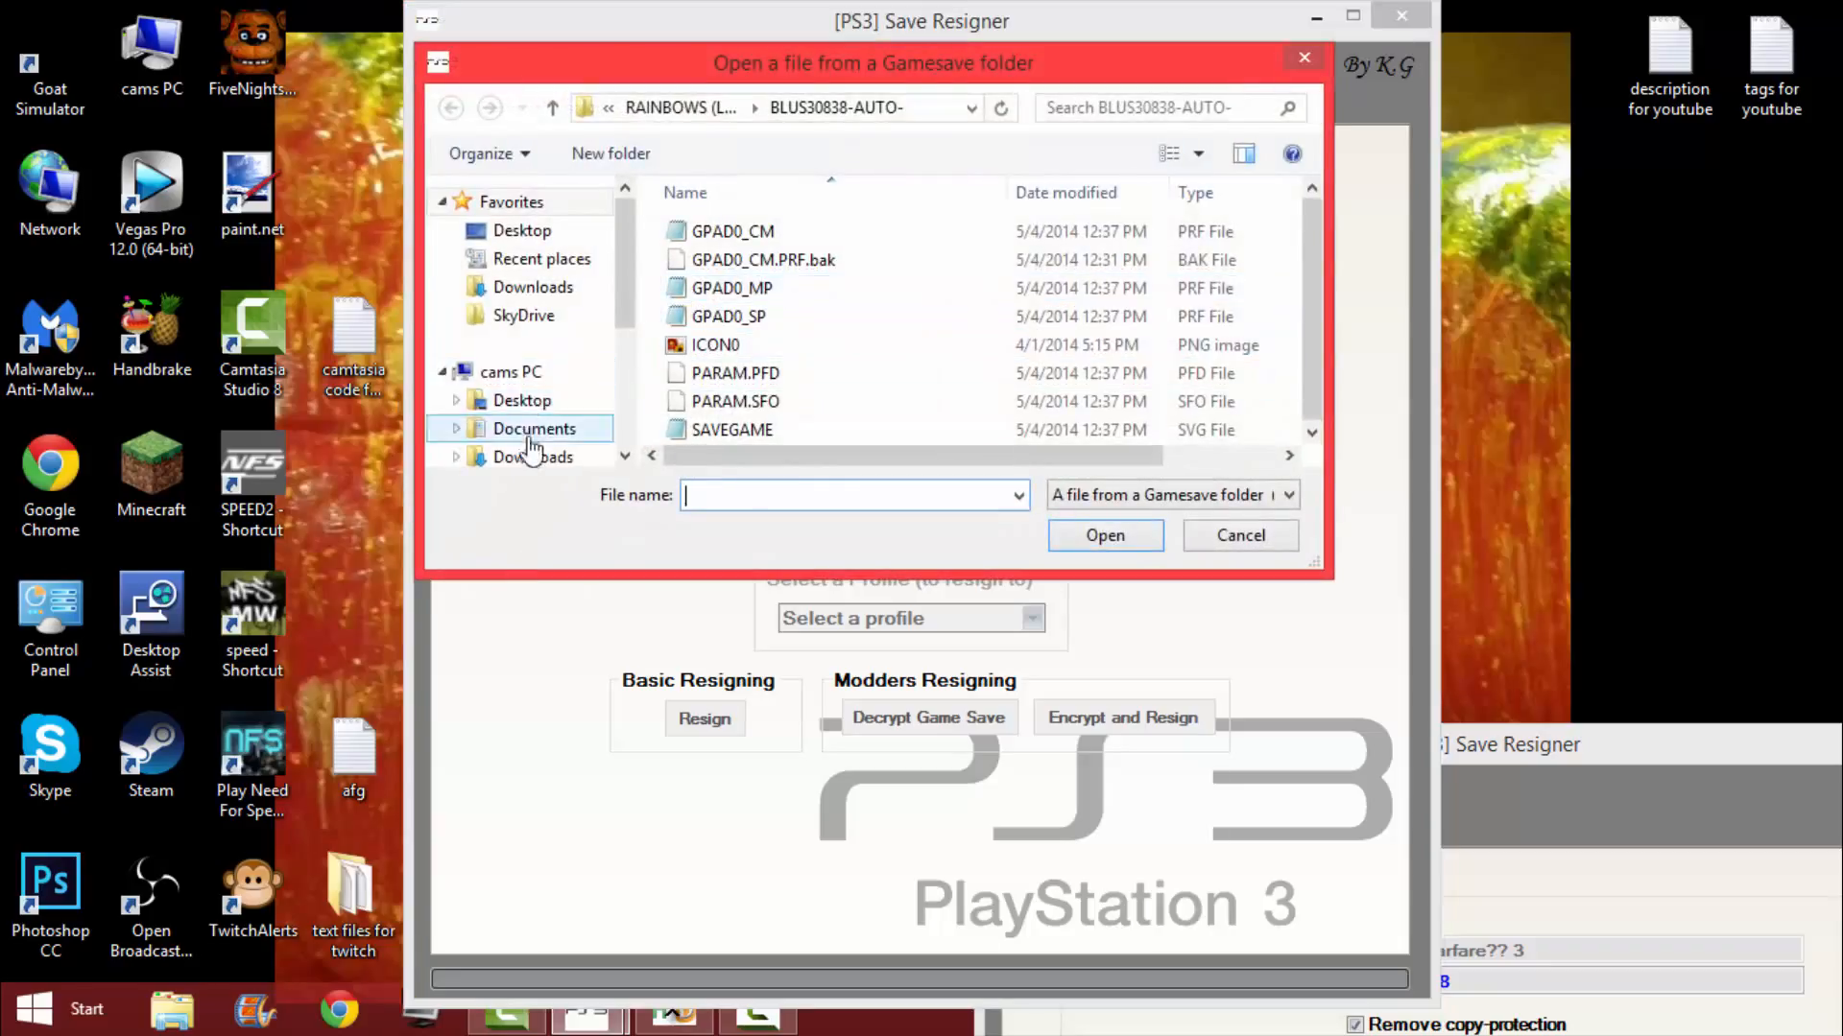
left_click_drag(625, 302, 614, 379)
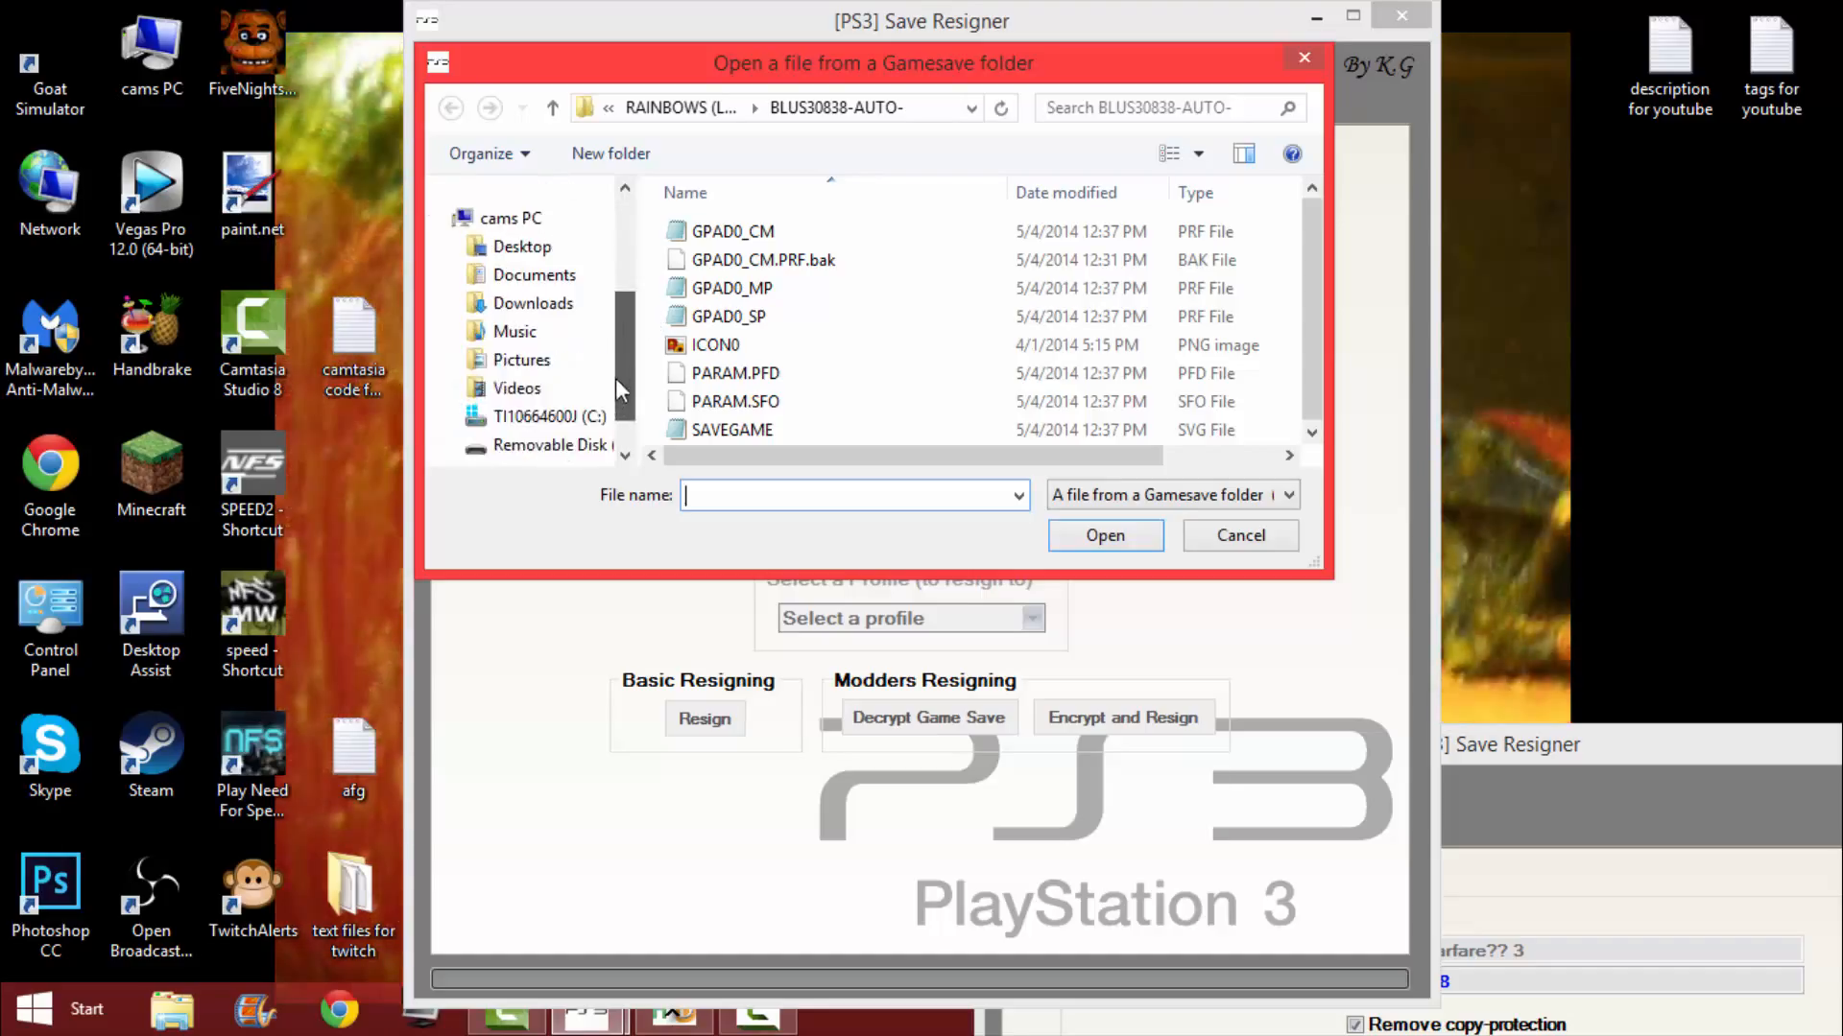
left_click(563, 457)
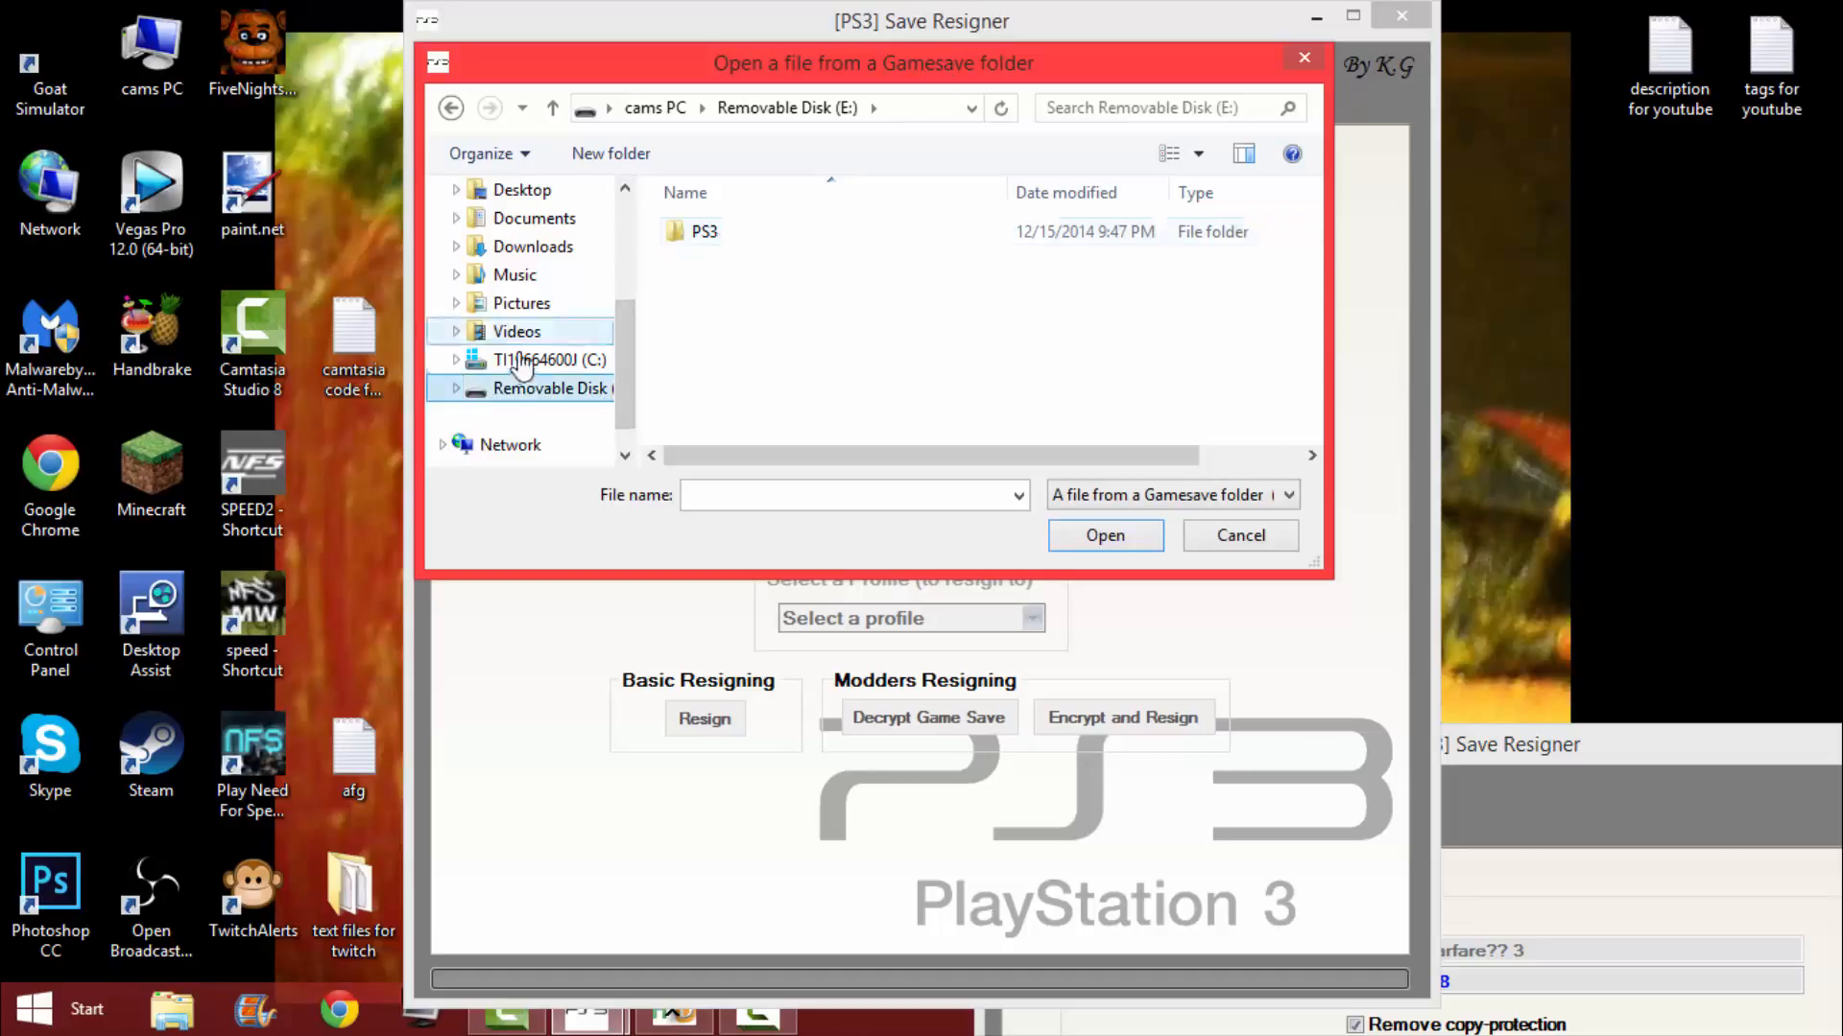
double_click(732, 234)
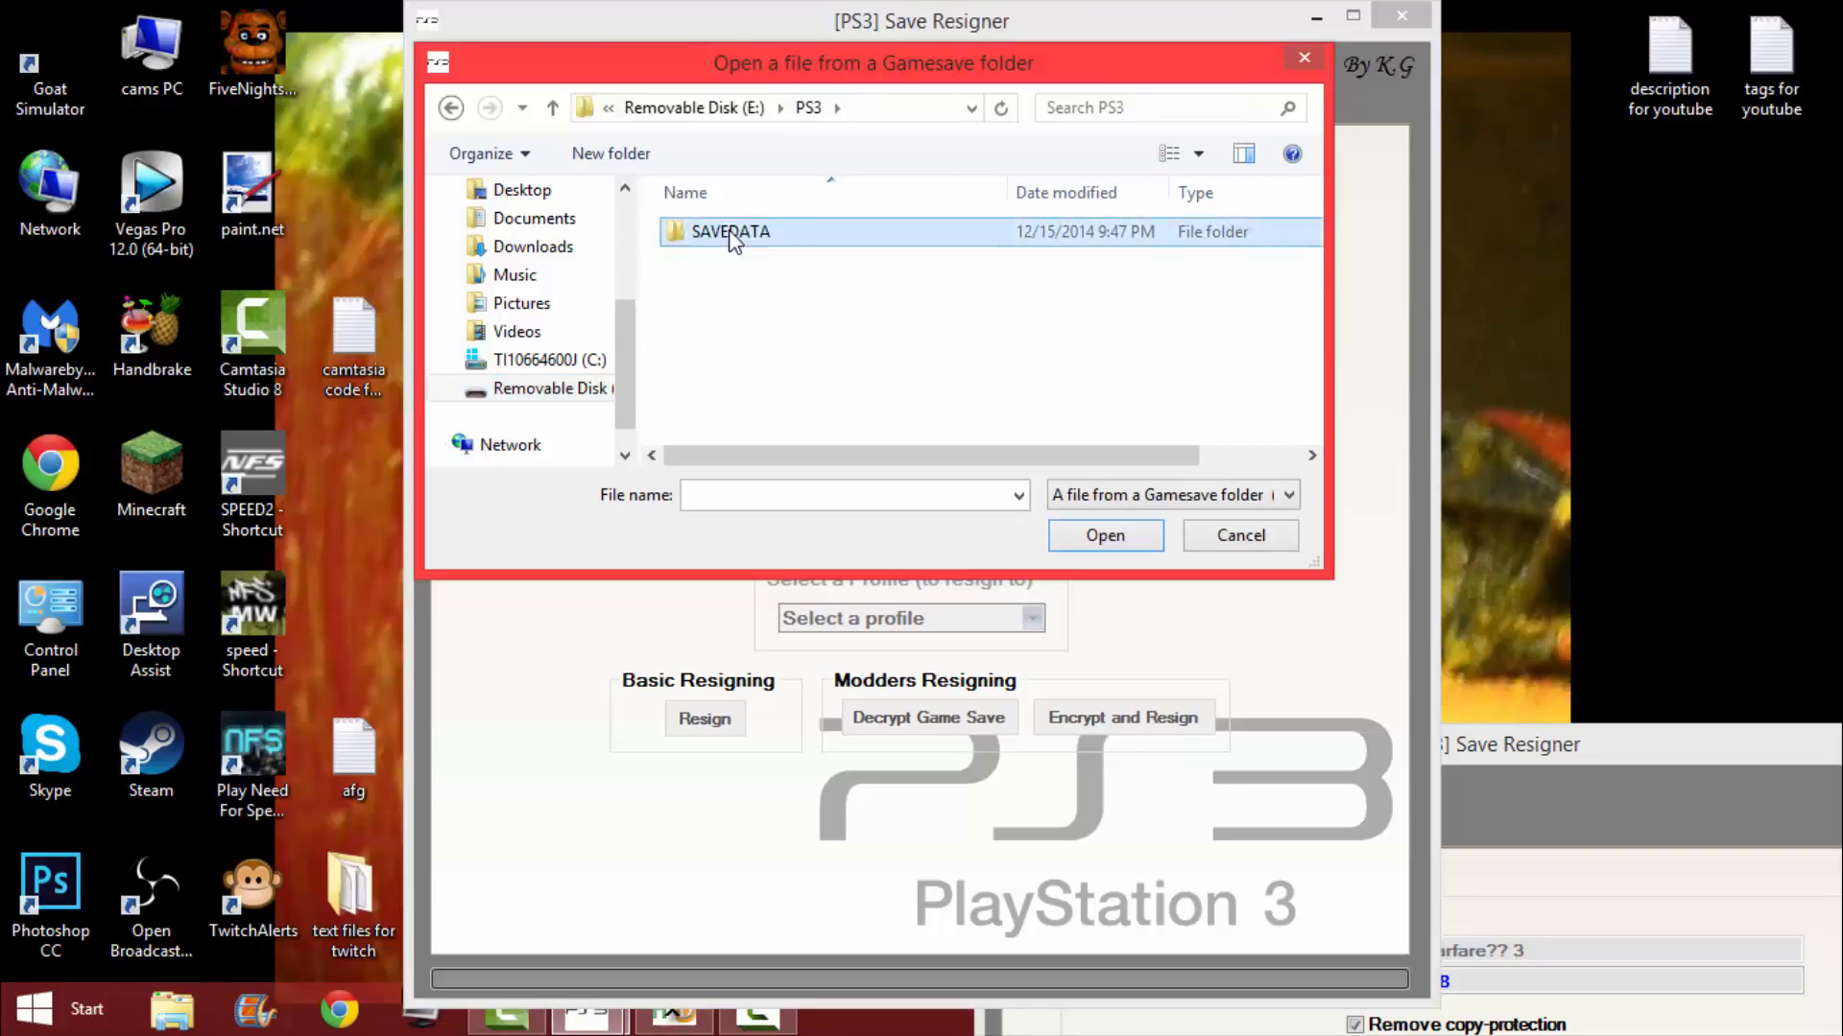
double_click(732, 234)
double_click(734, 234)
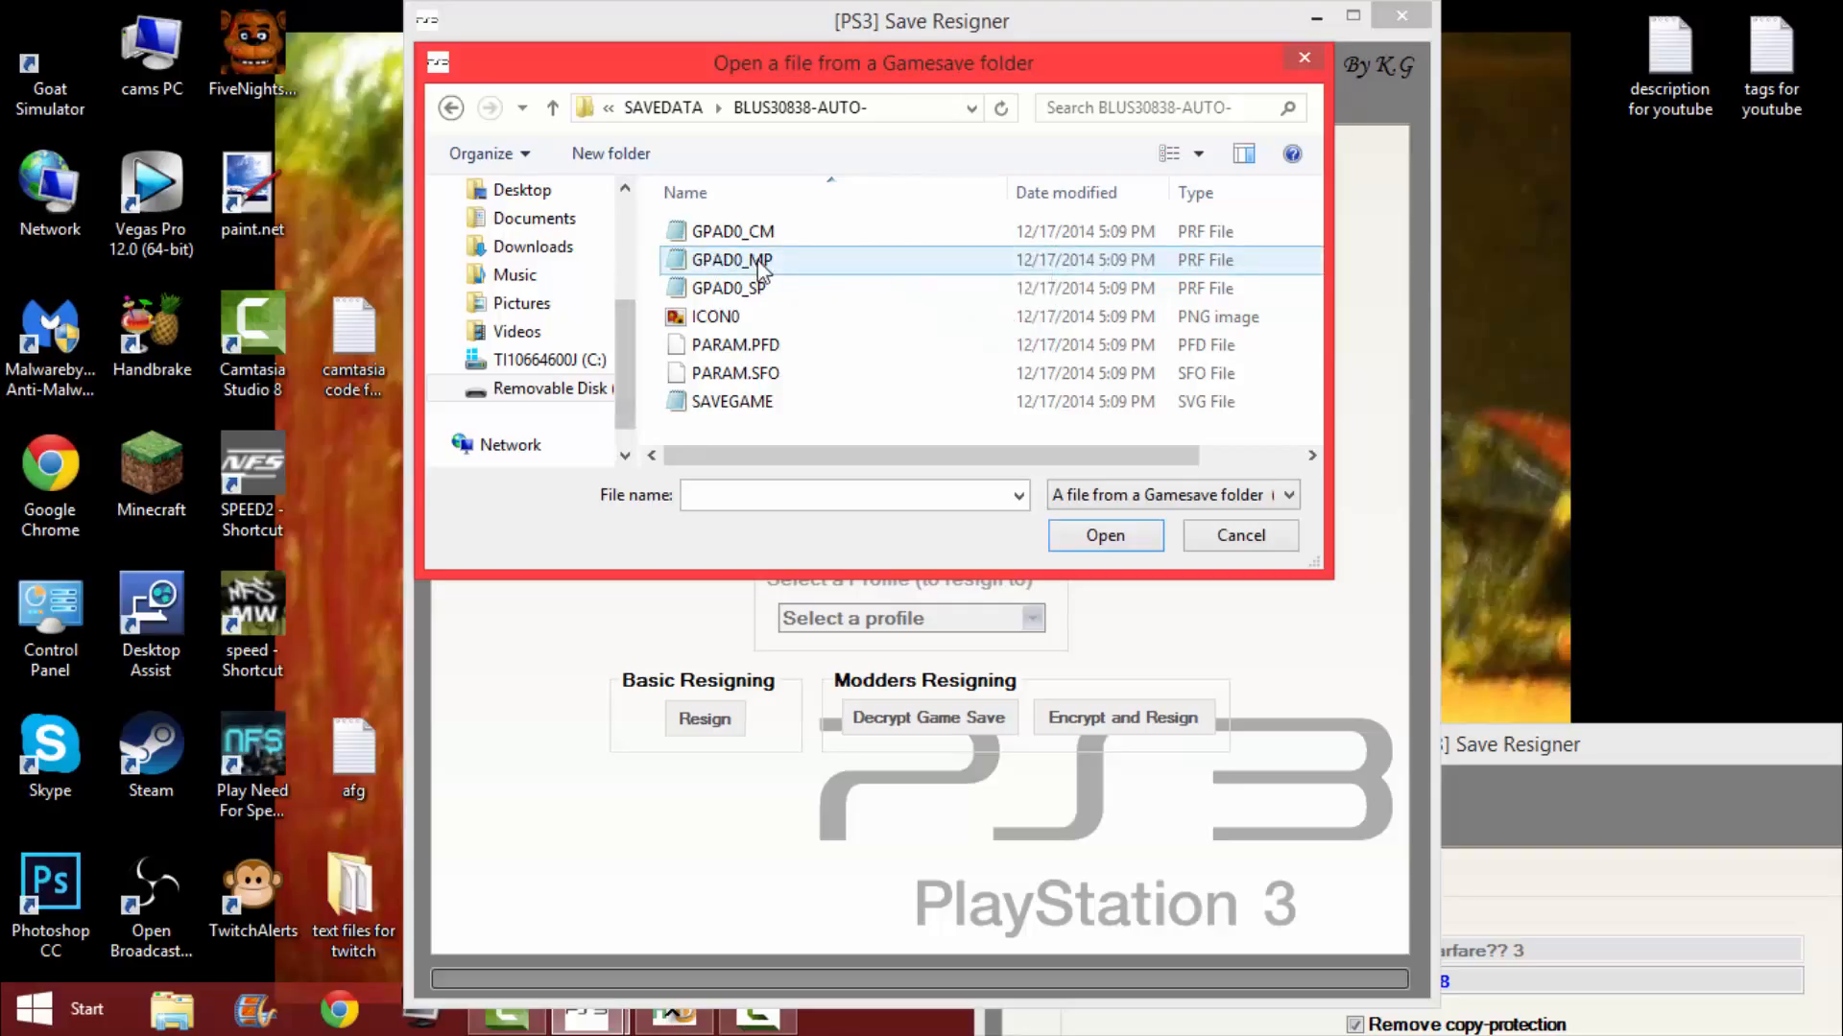
double_click(810, 239)
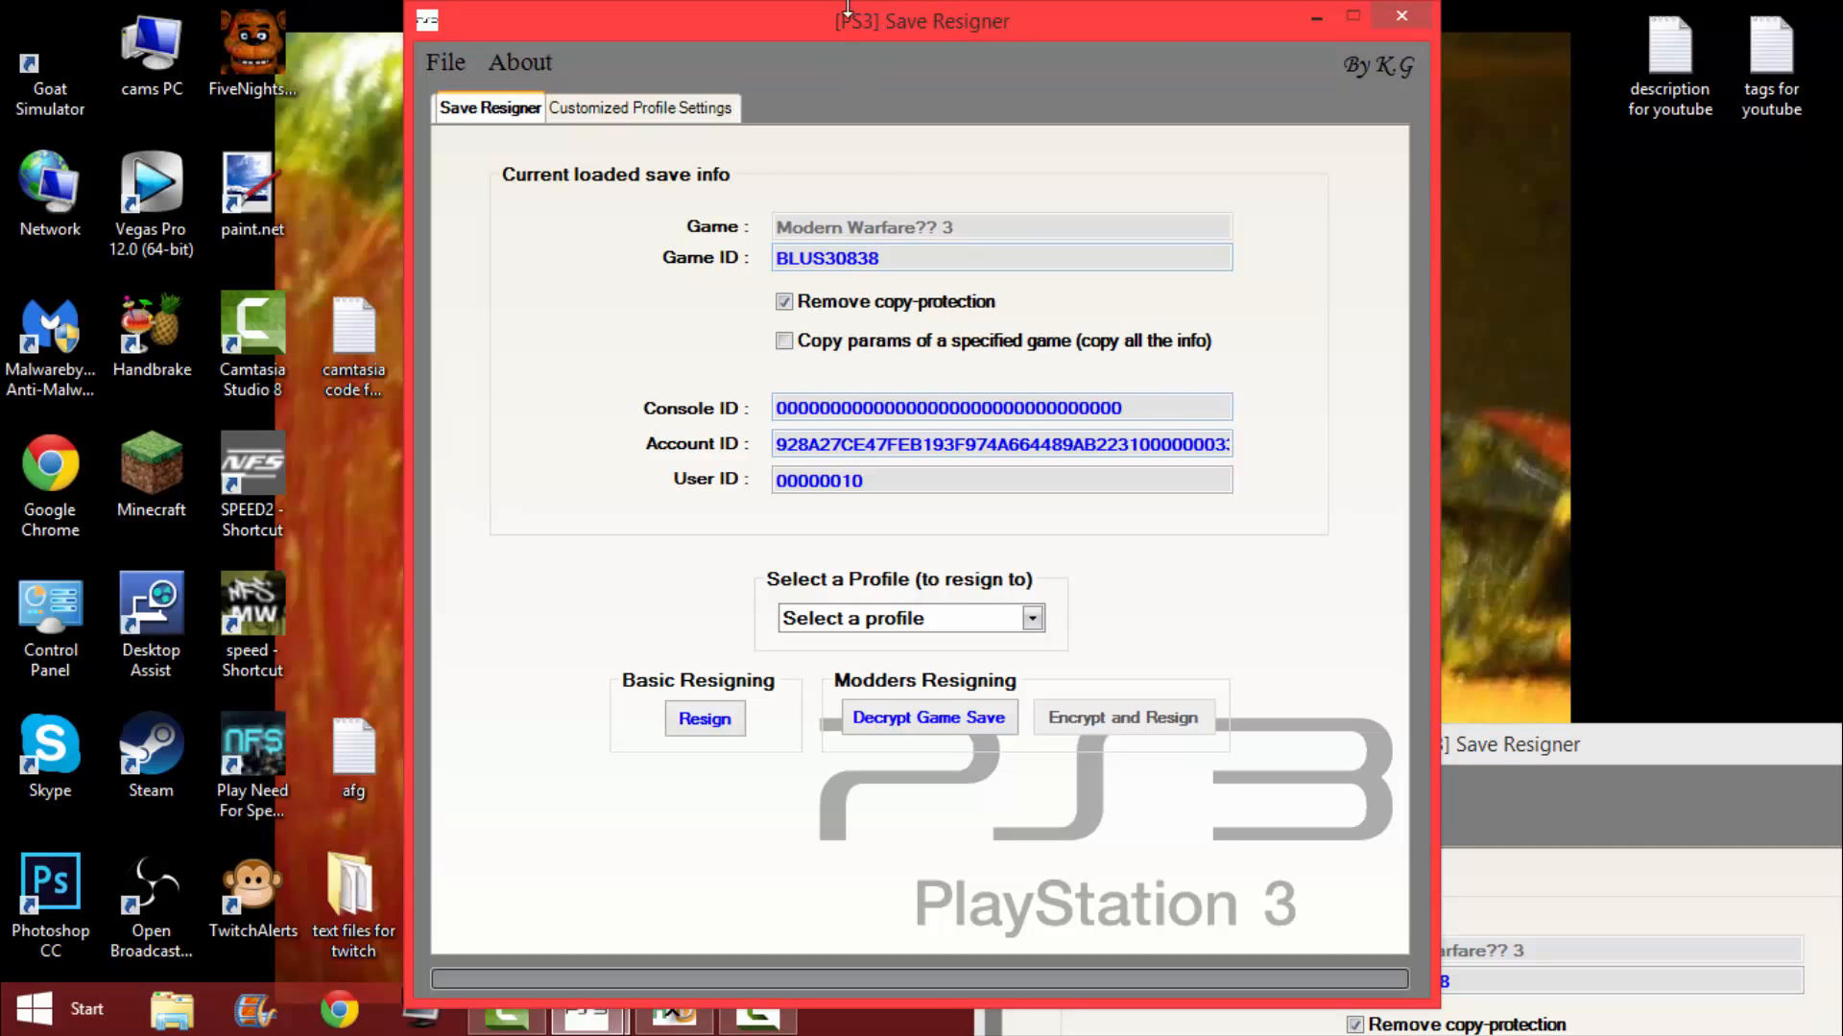
Place both Save Resigner windows side by side and replace the modded save's Account ID with the one from the removable-disk save.
left_click_drag(855, 26, 475, 27)
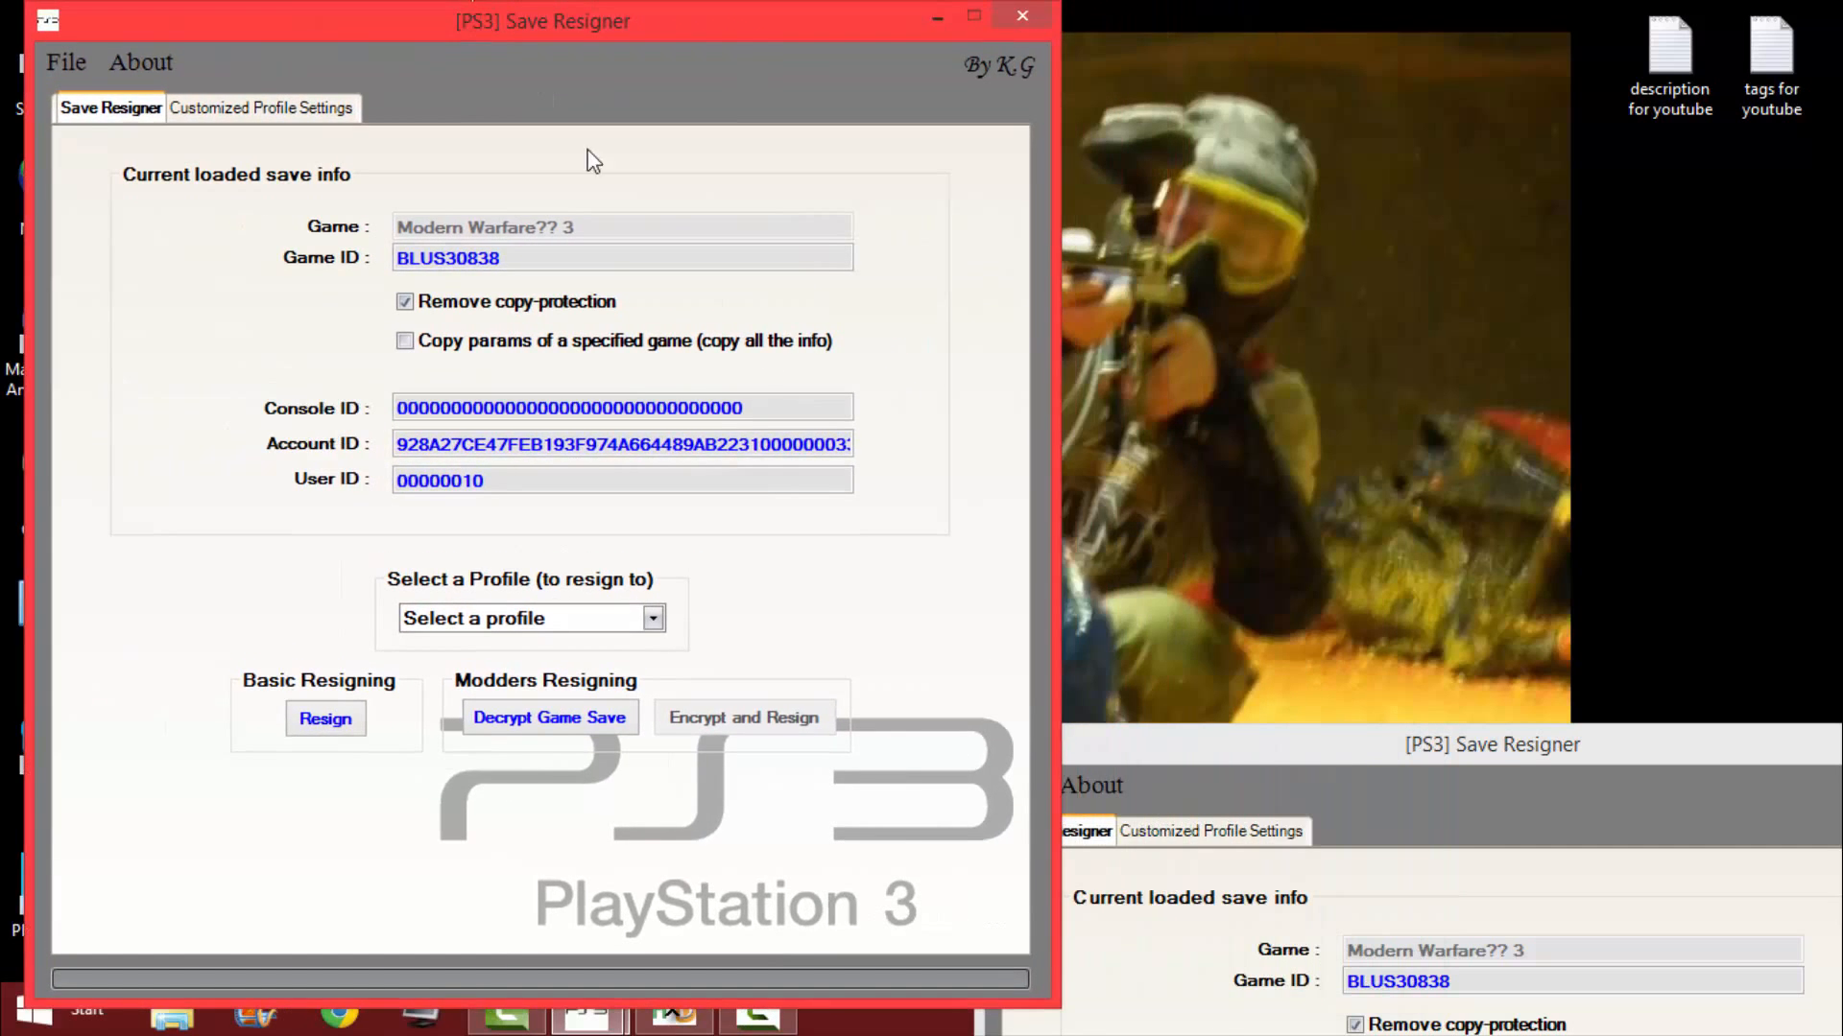
left_click_drag(1432, 741, 1401, 19)
left_click(595, 442)
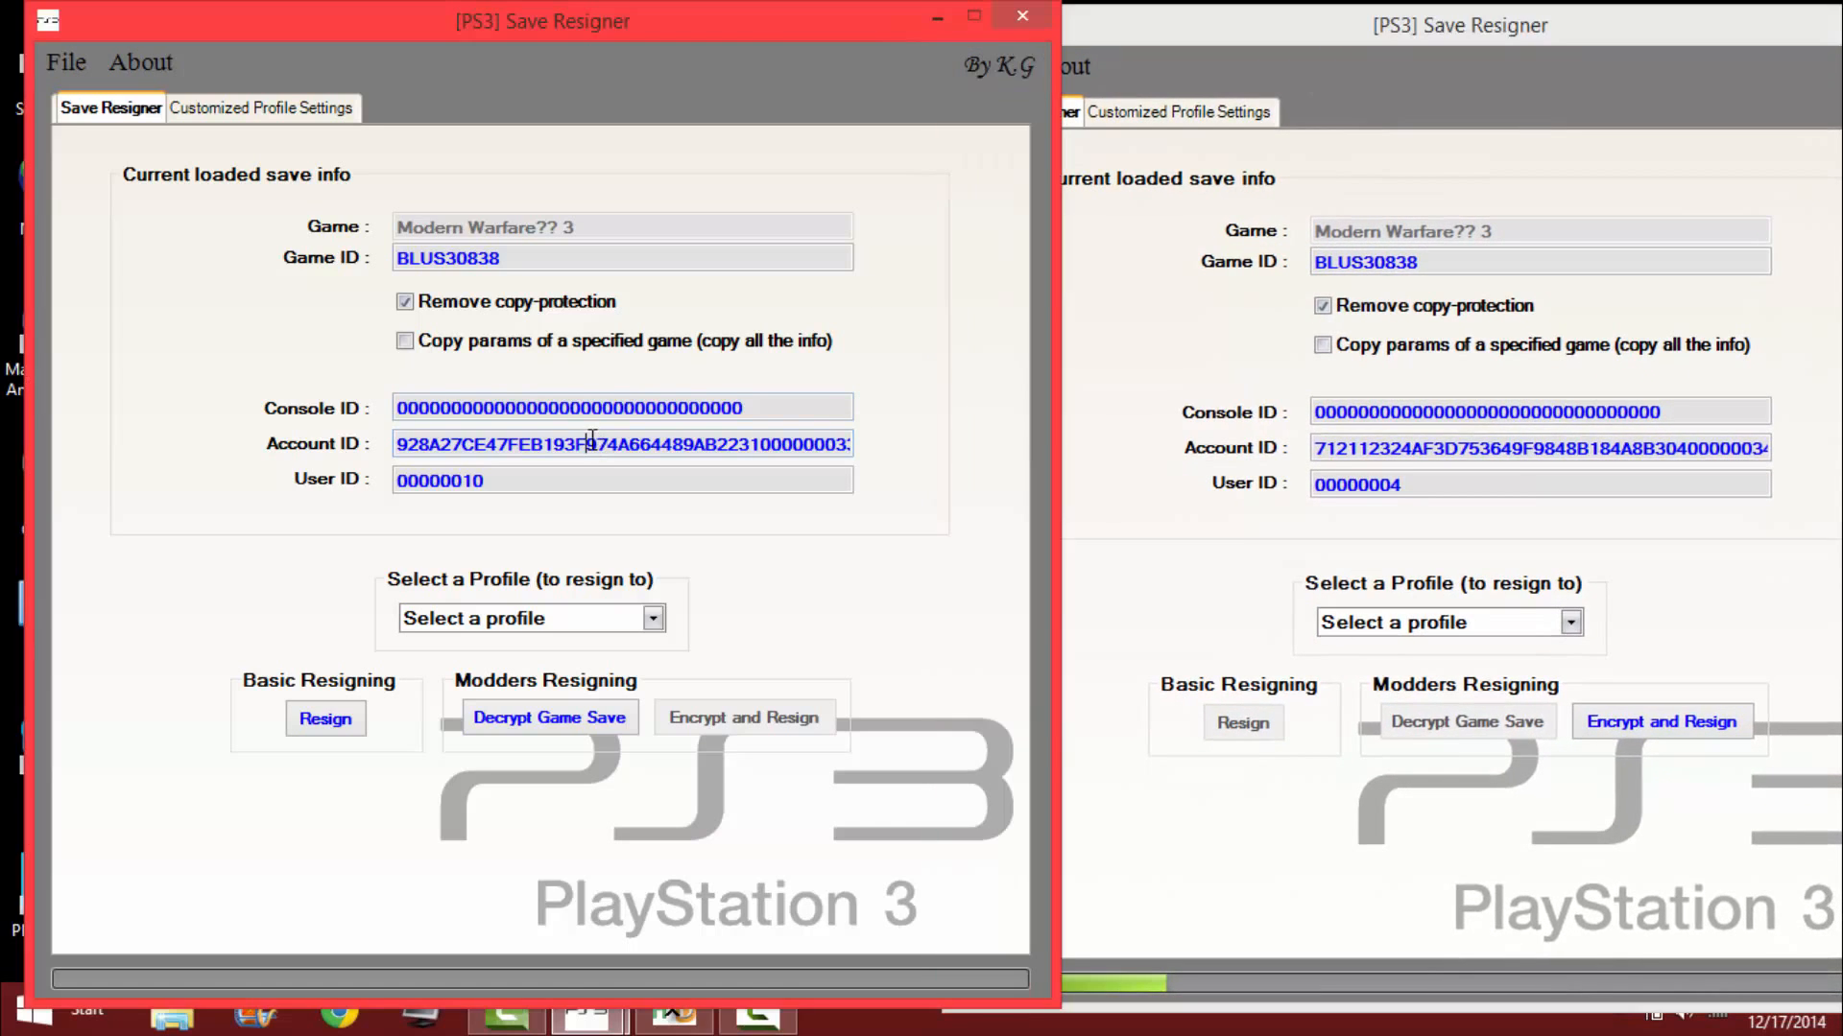
double_click(595, 442)
key("ctrl+c")
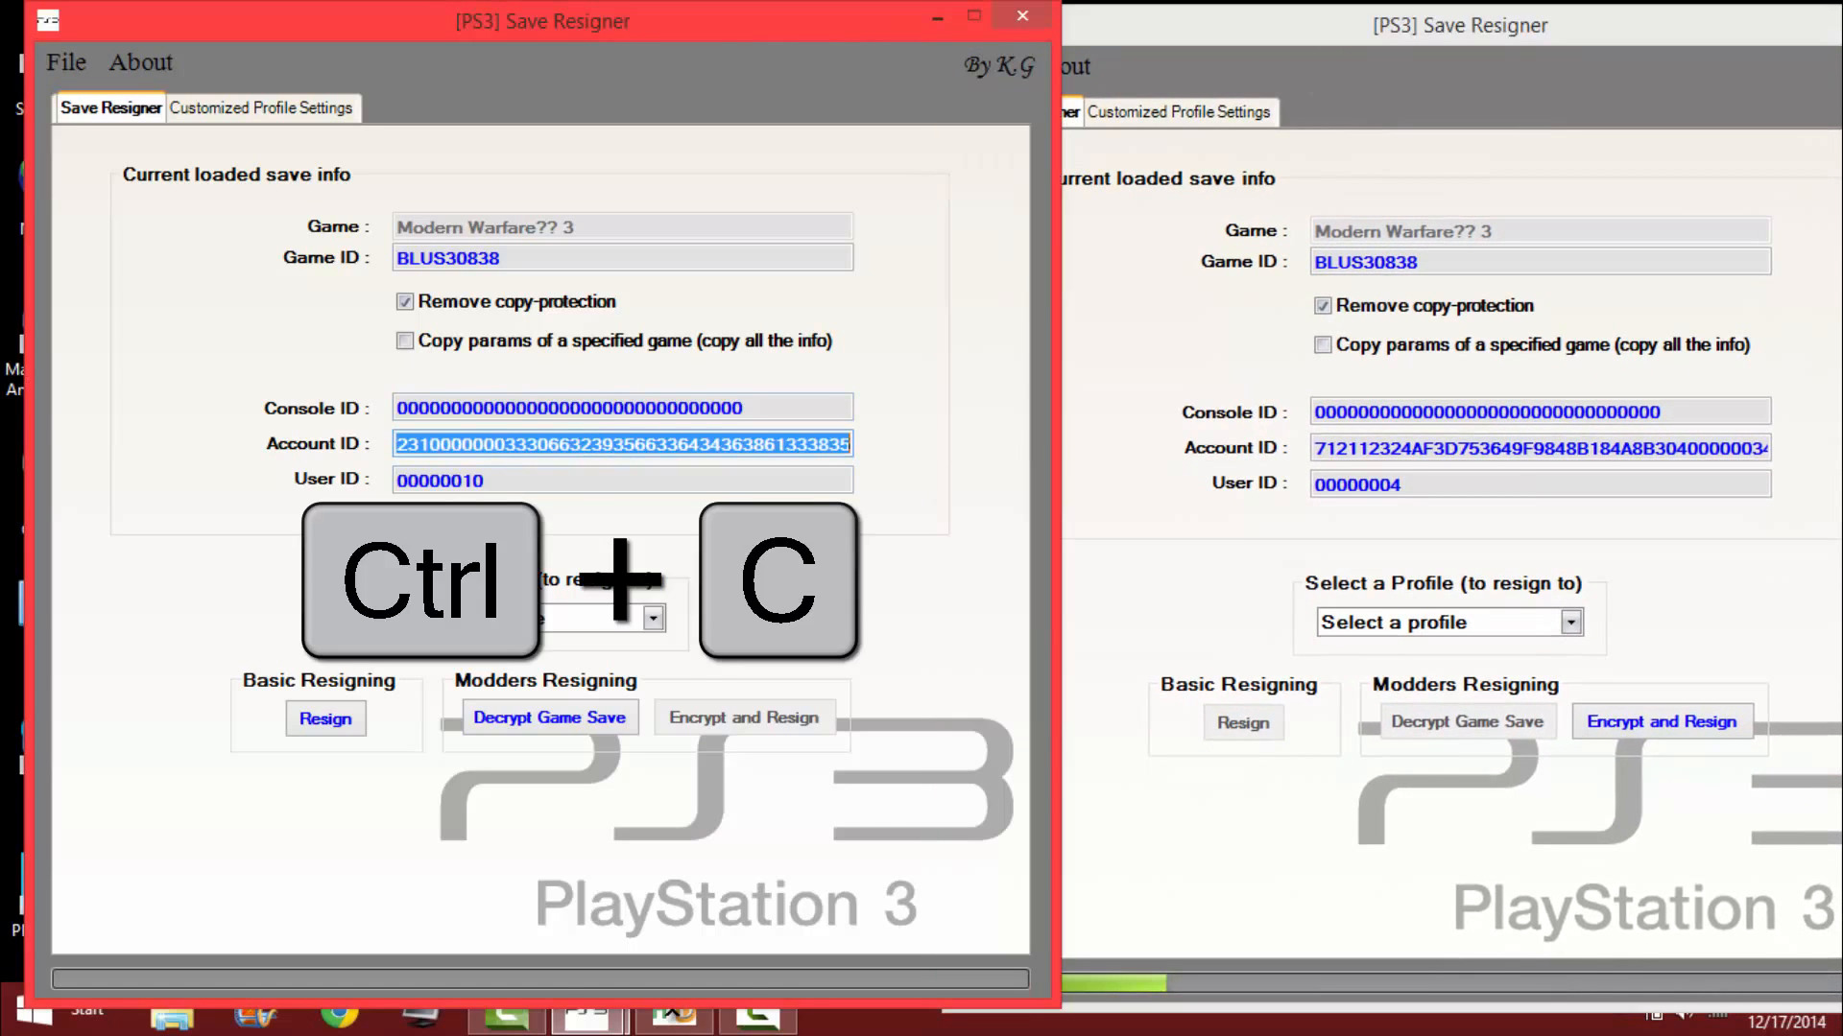
double_click(1486, 445)
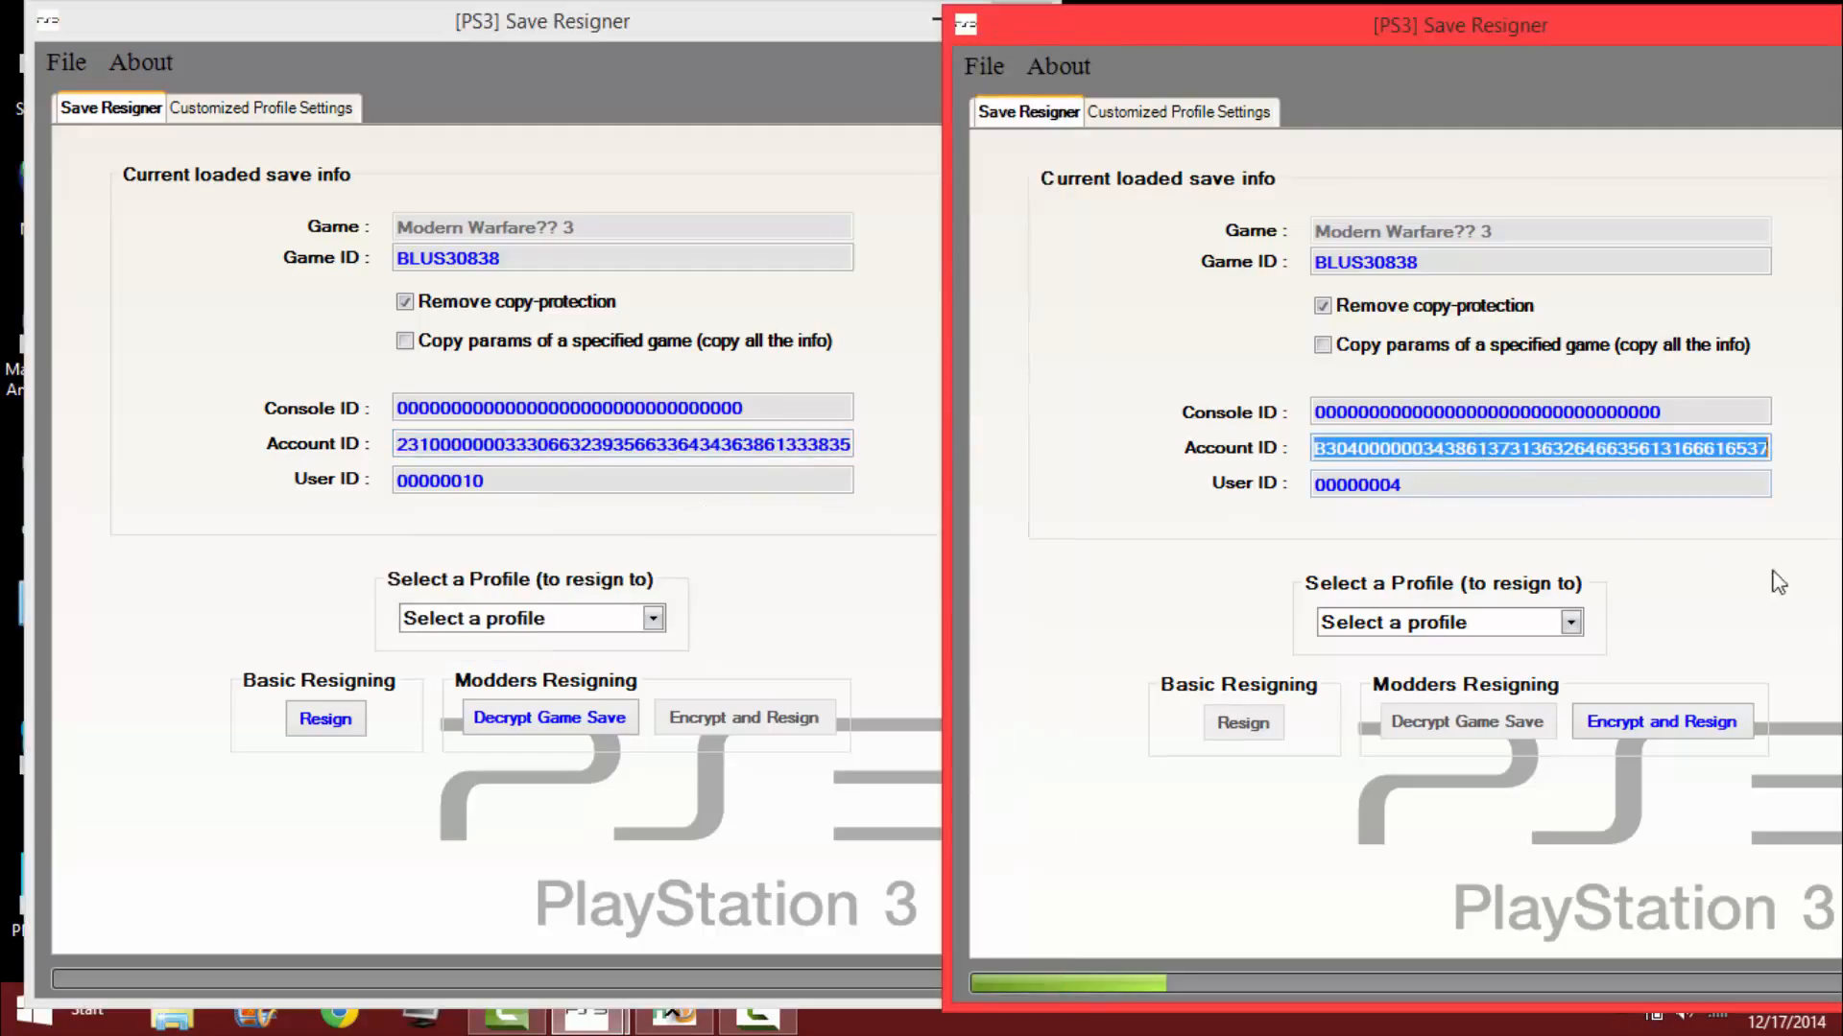
key("ctrl+v")
Copy the User ID of the removable-disk save over the User ID of the modded save.
left_click(518, 479)
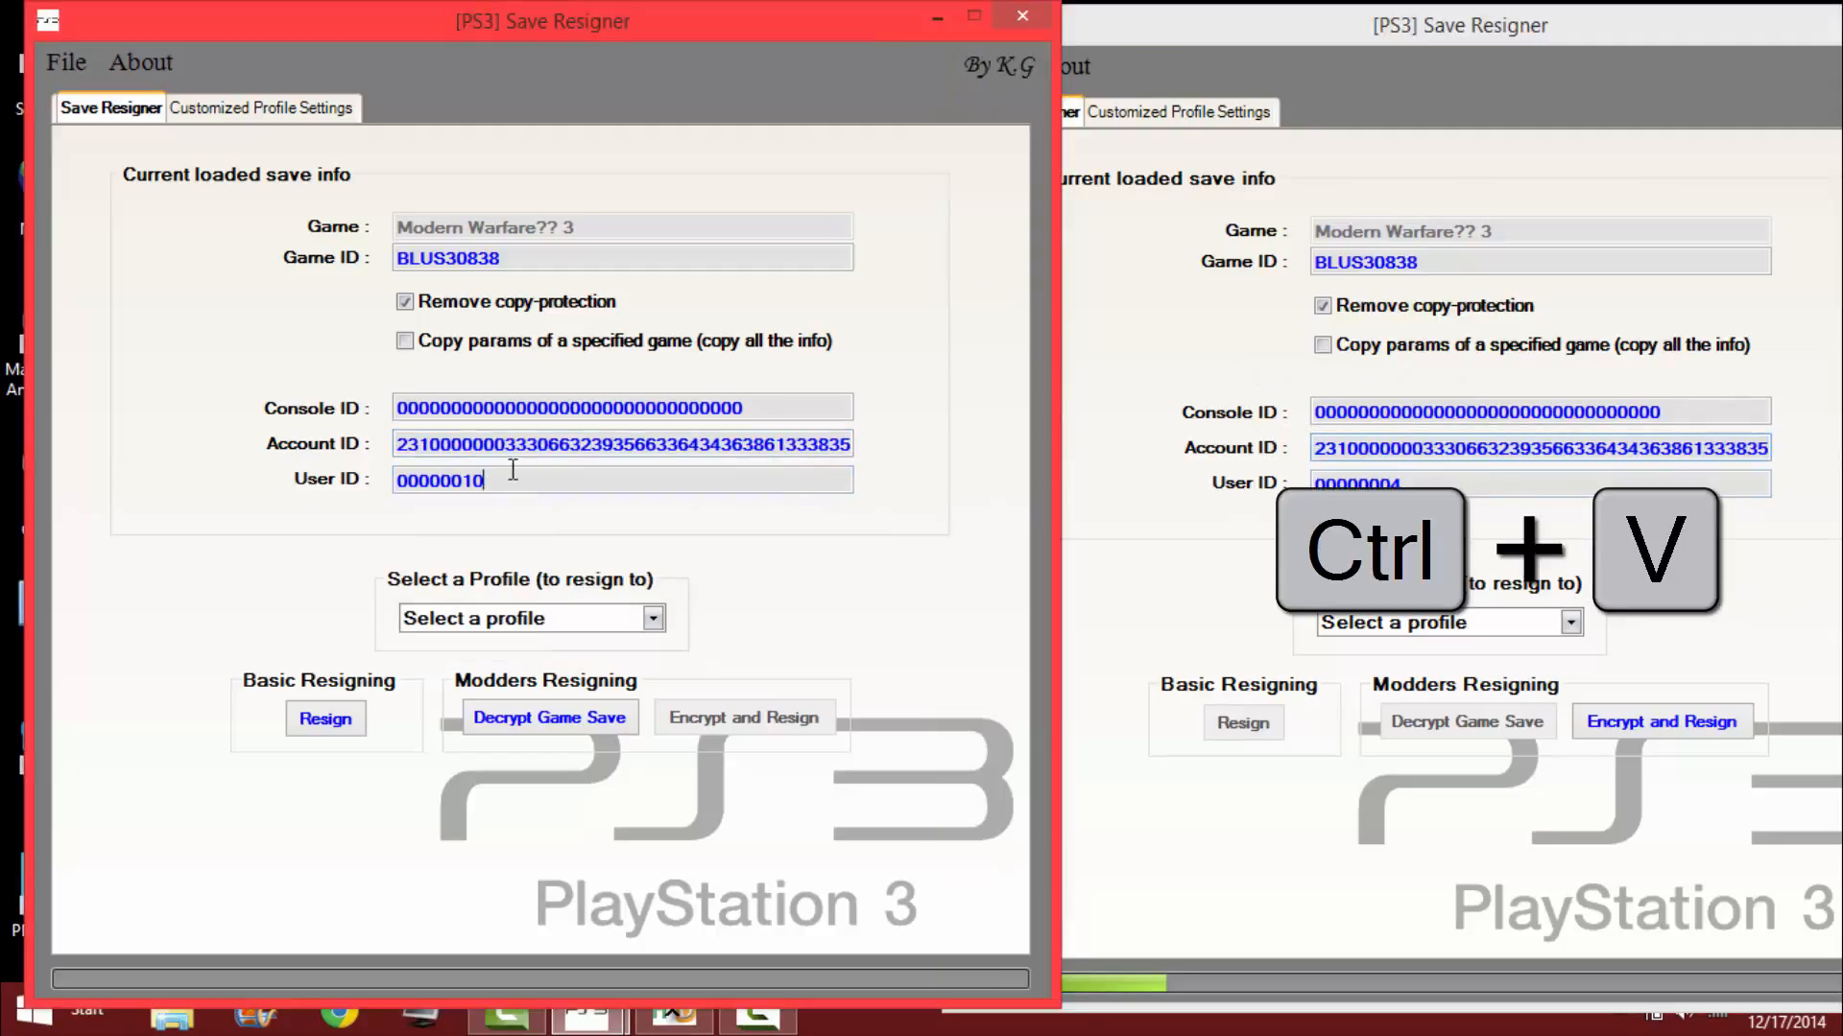
double_click(514, 479)
key("ctrl+c")
double_click(1464, 477)
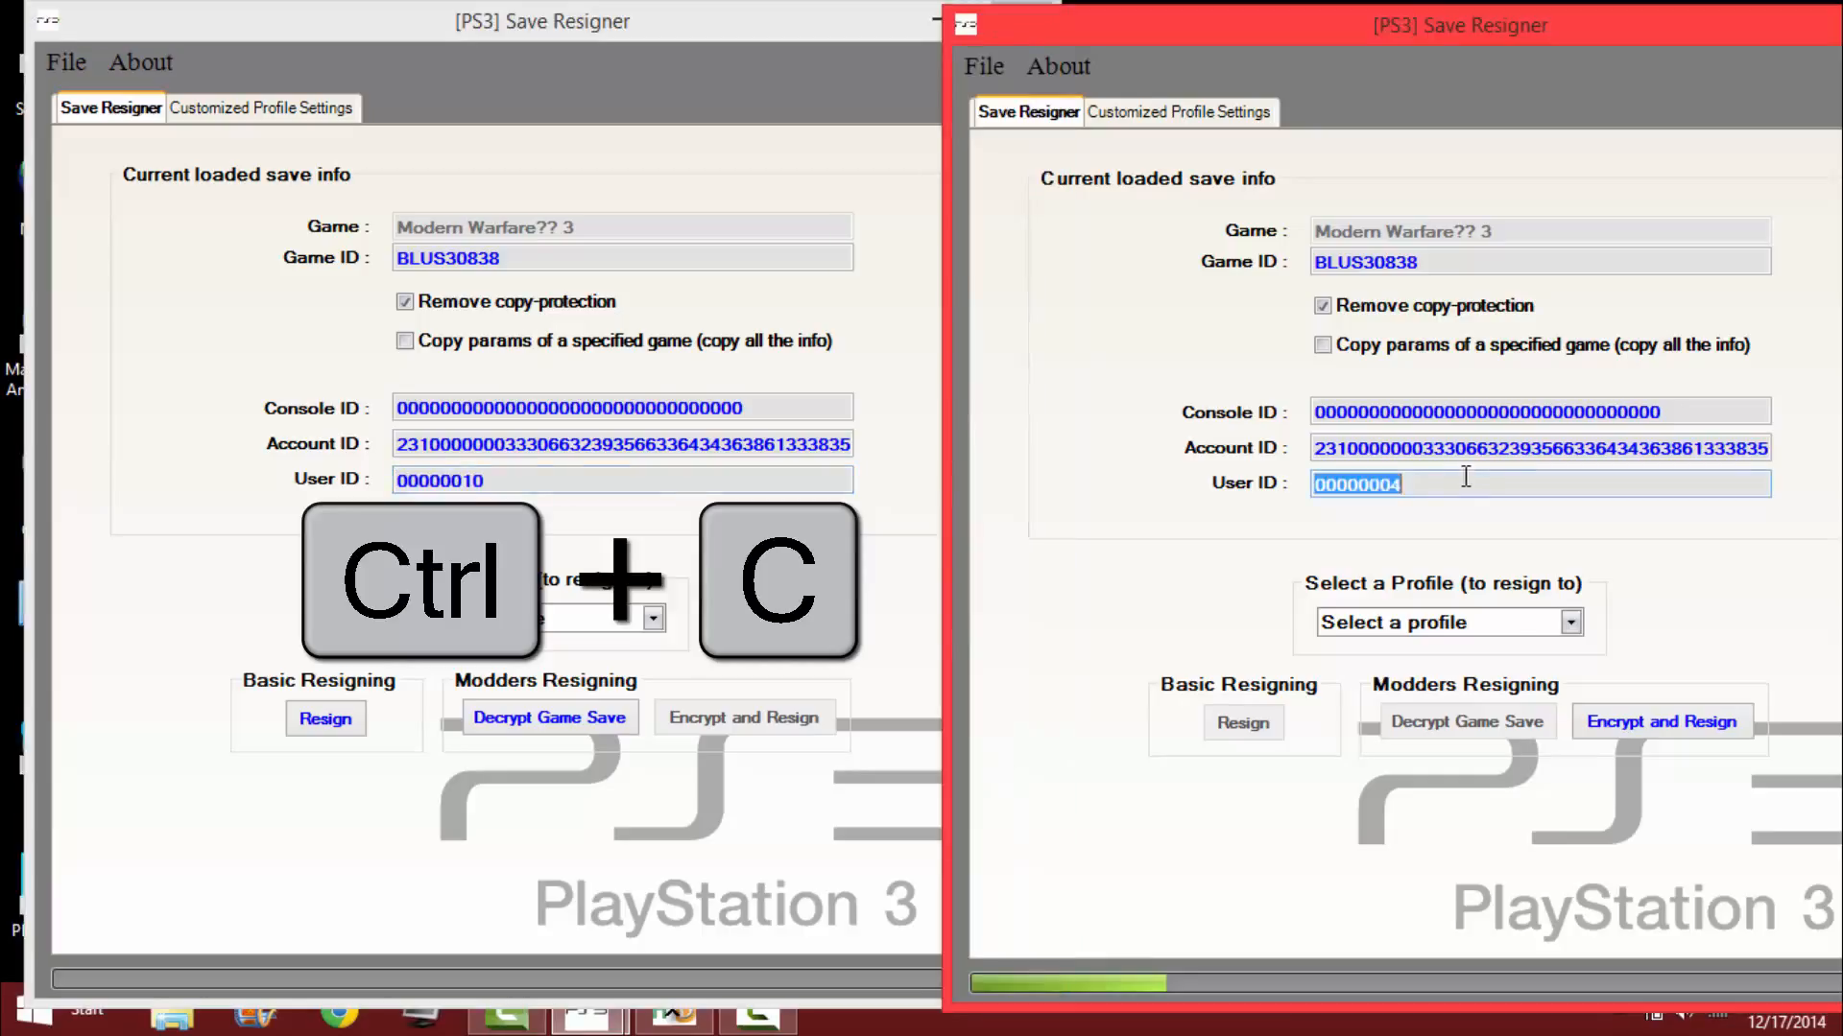
key("ctrl+v")
Close the removable-disk save's Save Resigner window, then encrypt and resign the modded save.
left_click(854, 33)
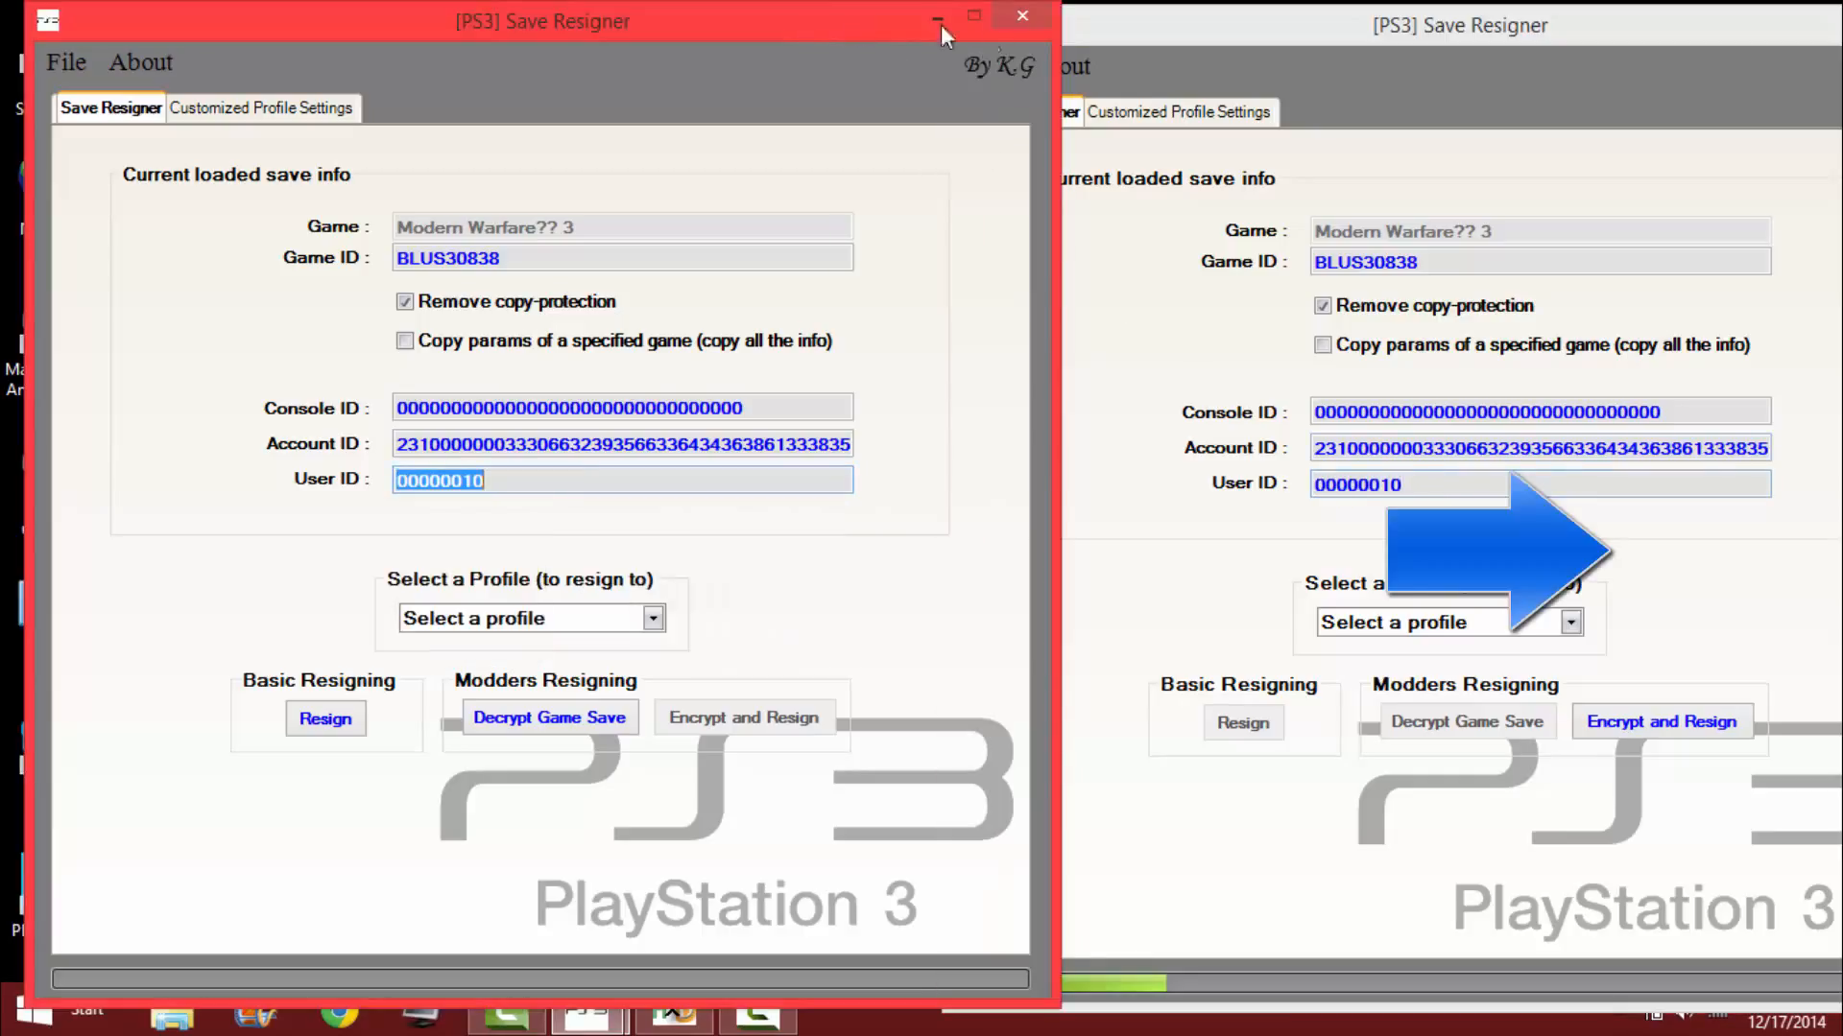
left_click(1020, 17)
left_click_drag(1309, 31, 818, 27)
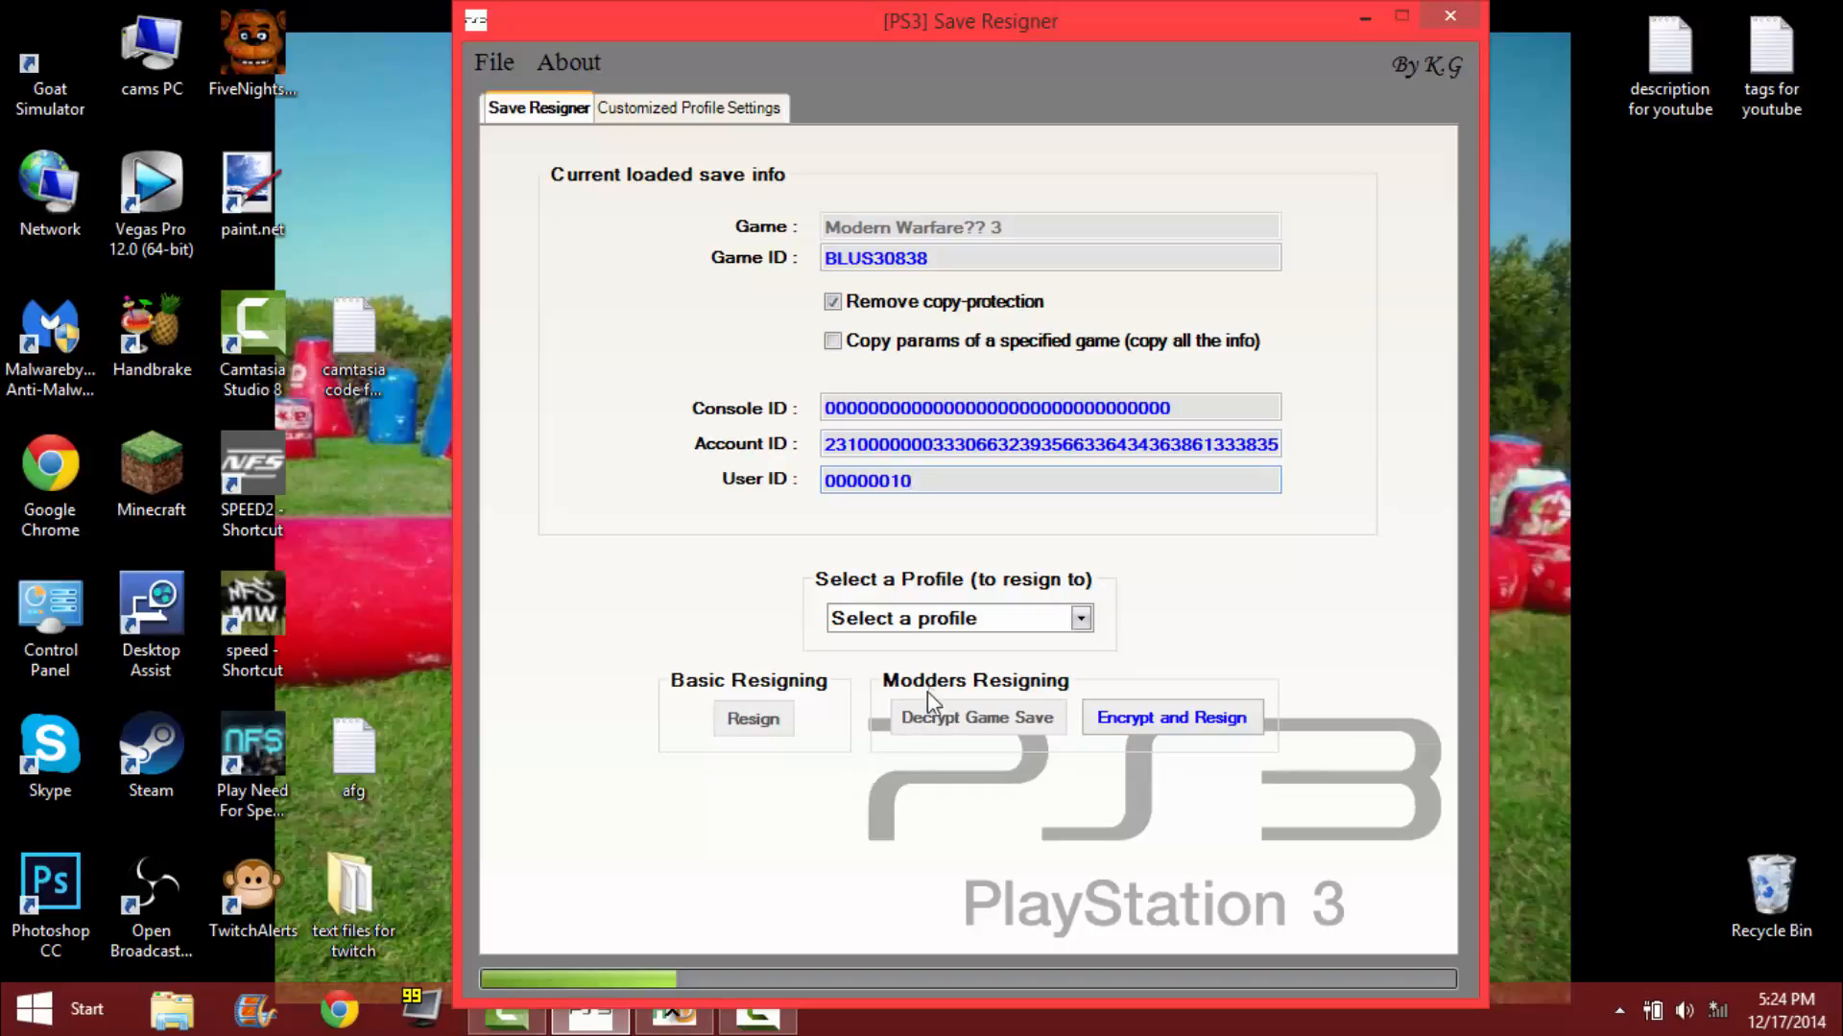
mouse_move(1166, 726)
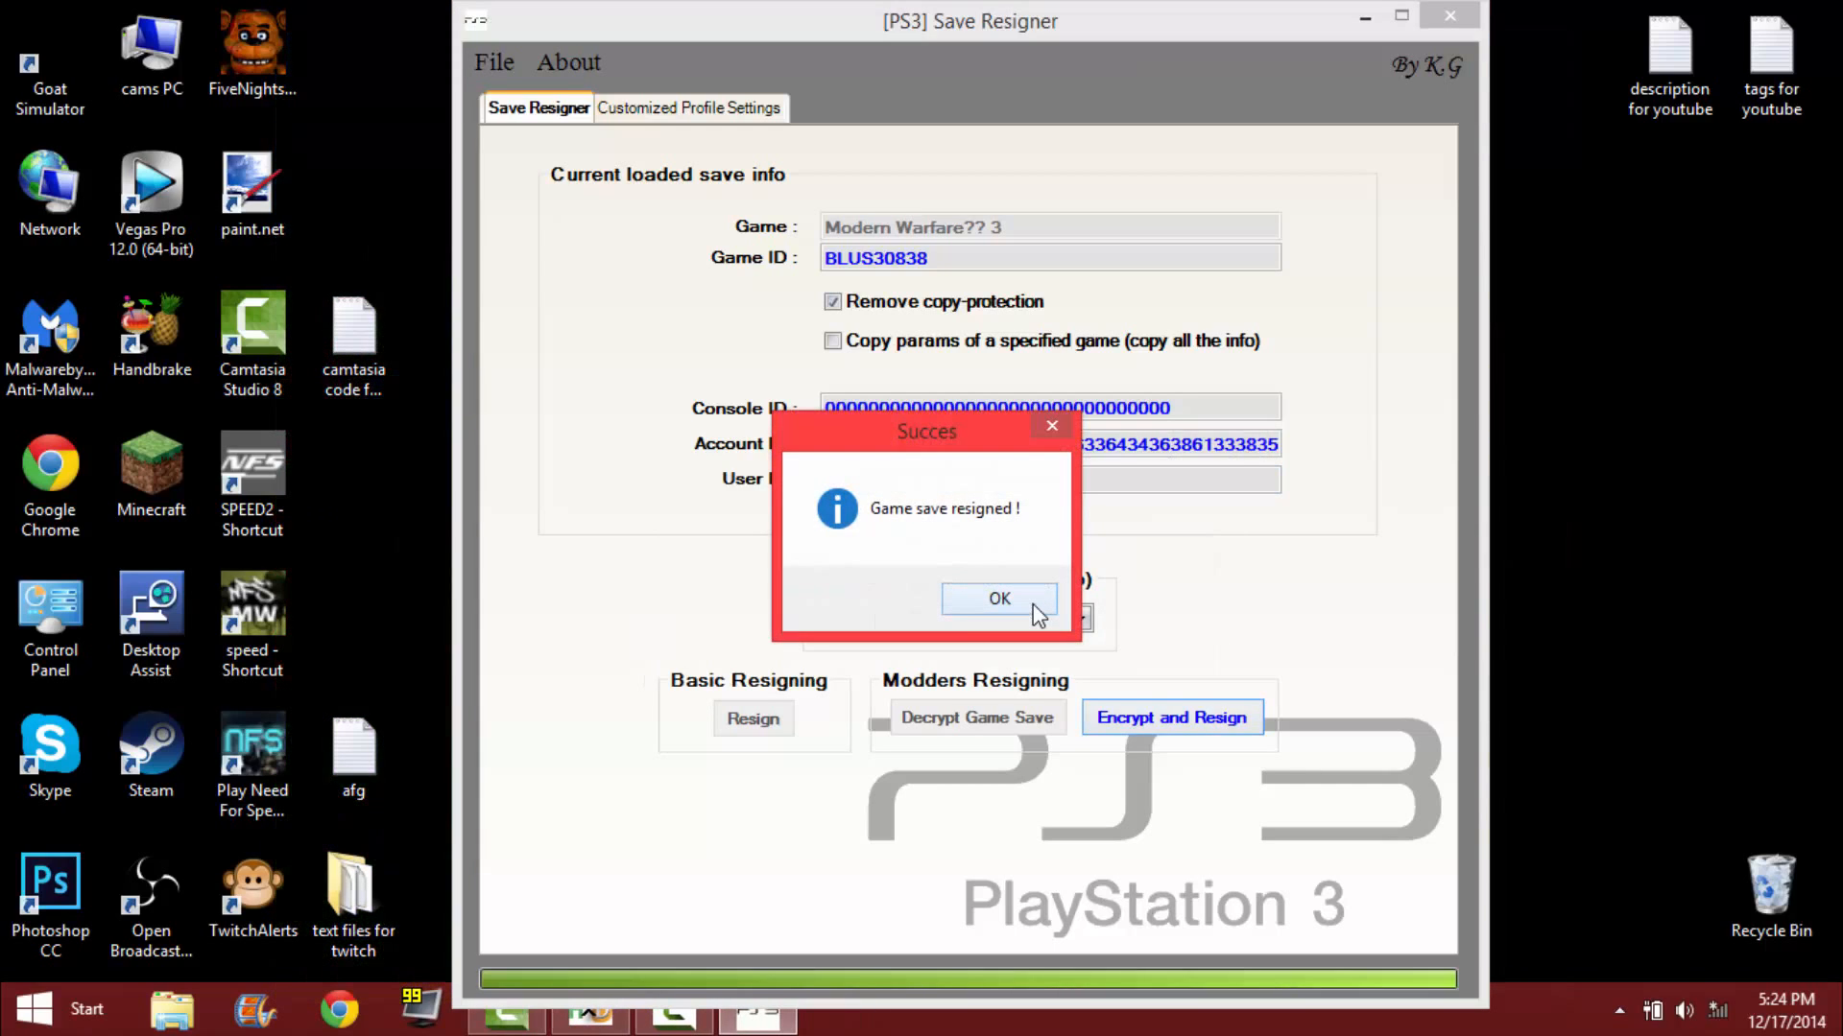
left_click(1034, 607)
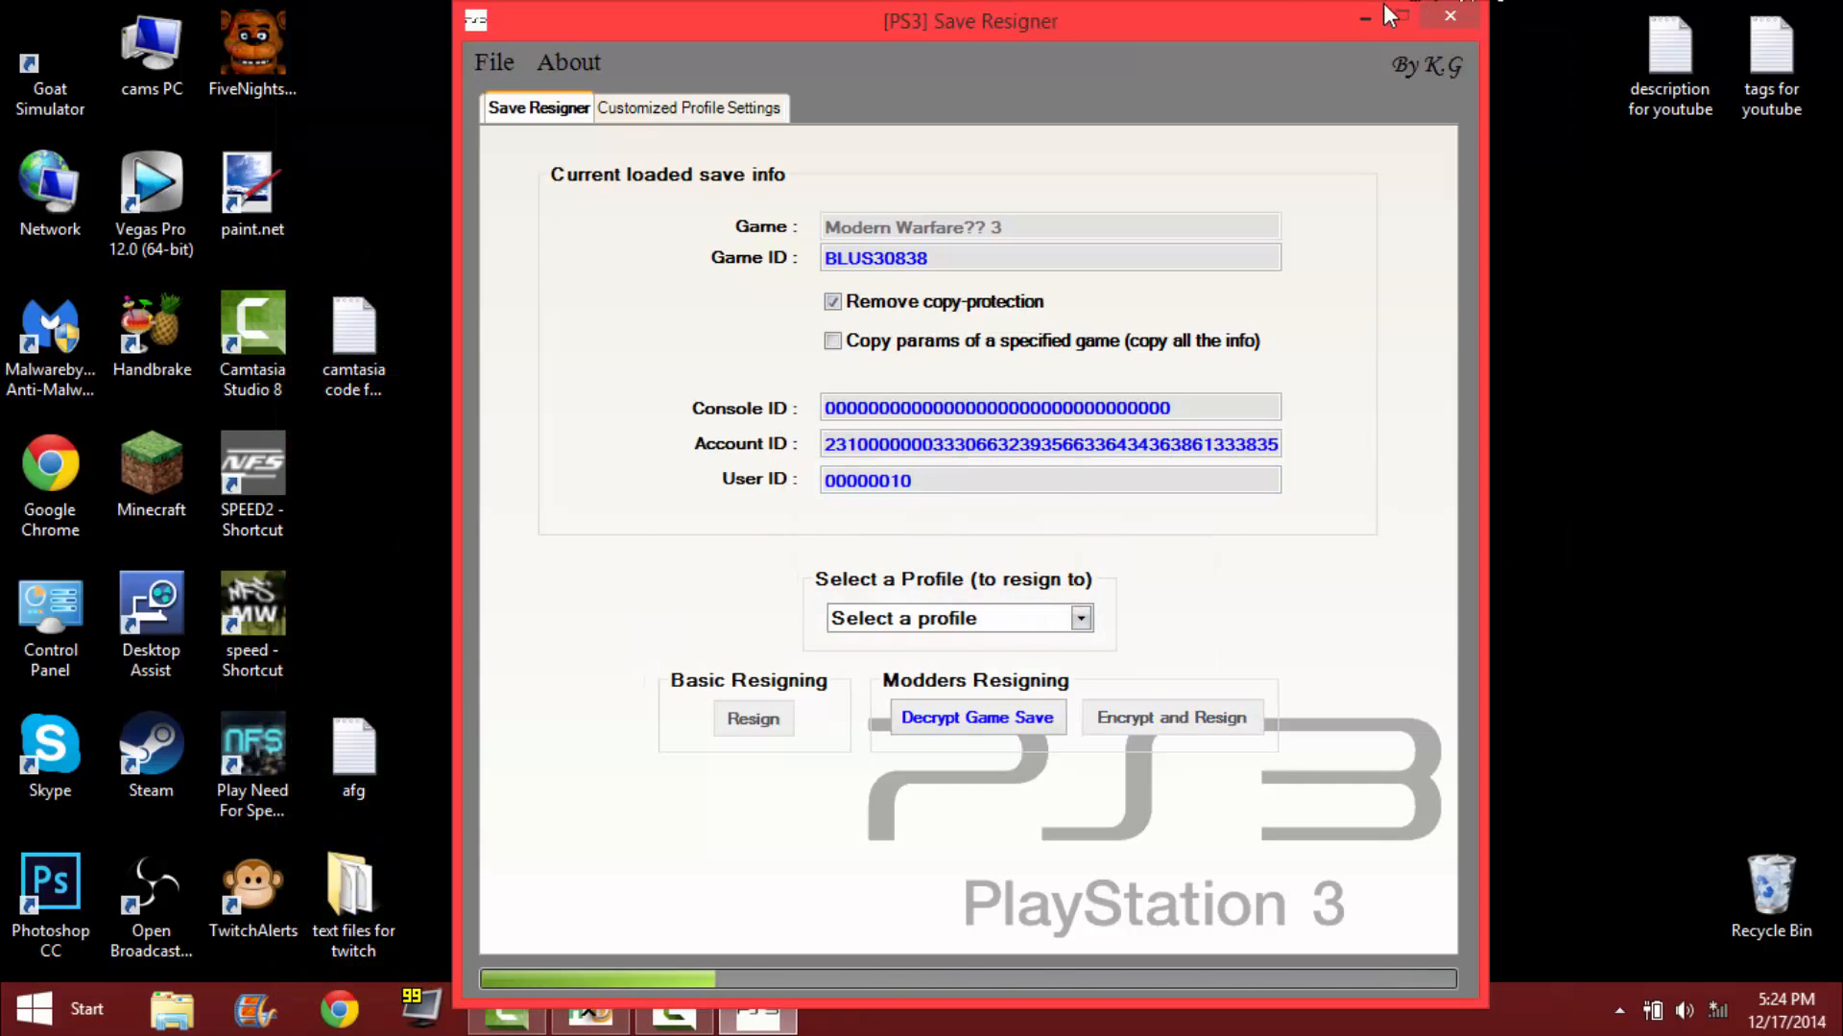
Close Save Resigner and cancel HxD's retry to open GPAD0_CM.PRF.
left_click(1467, 15)
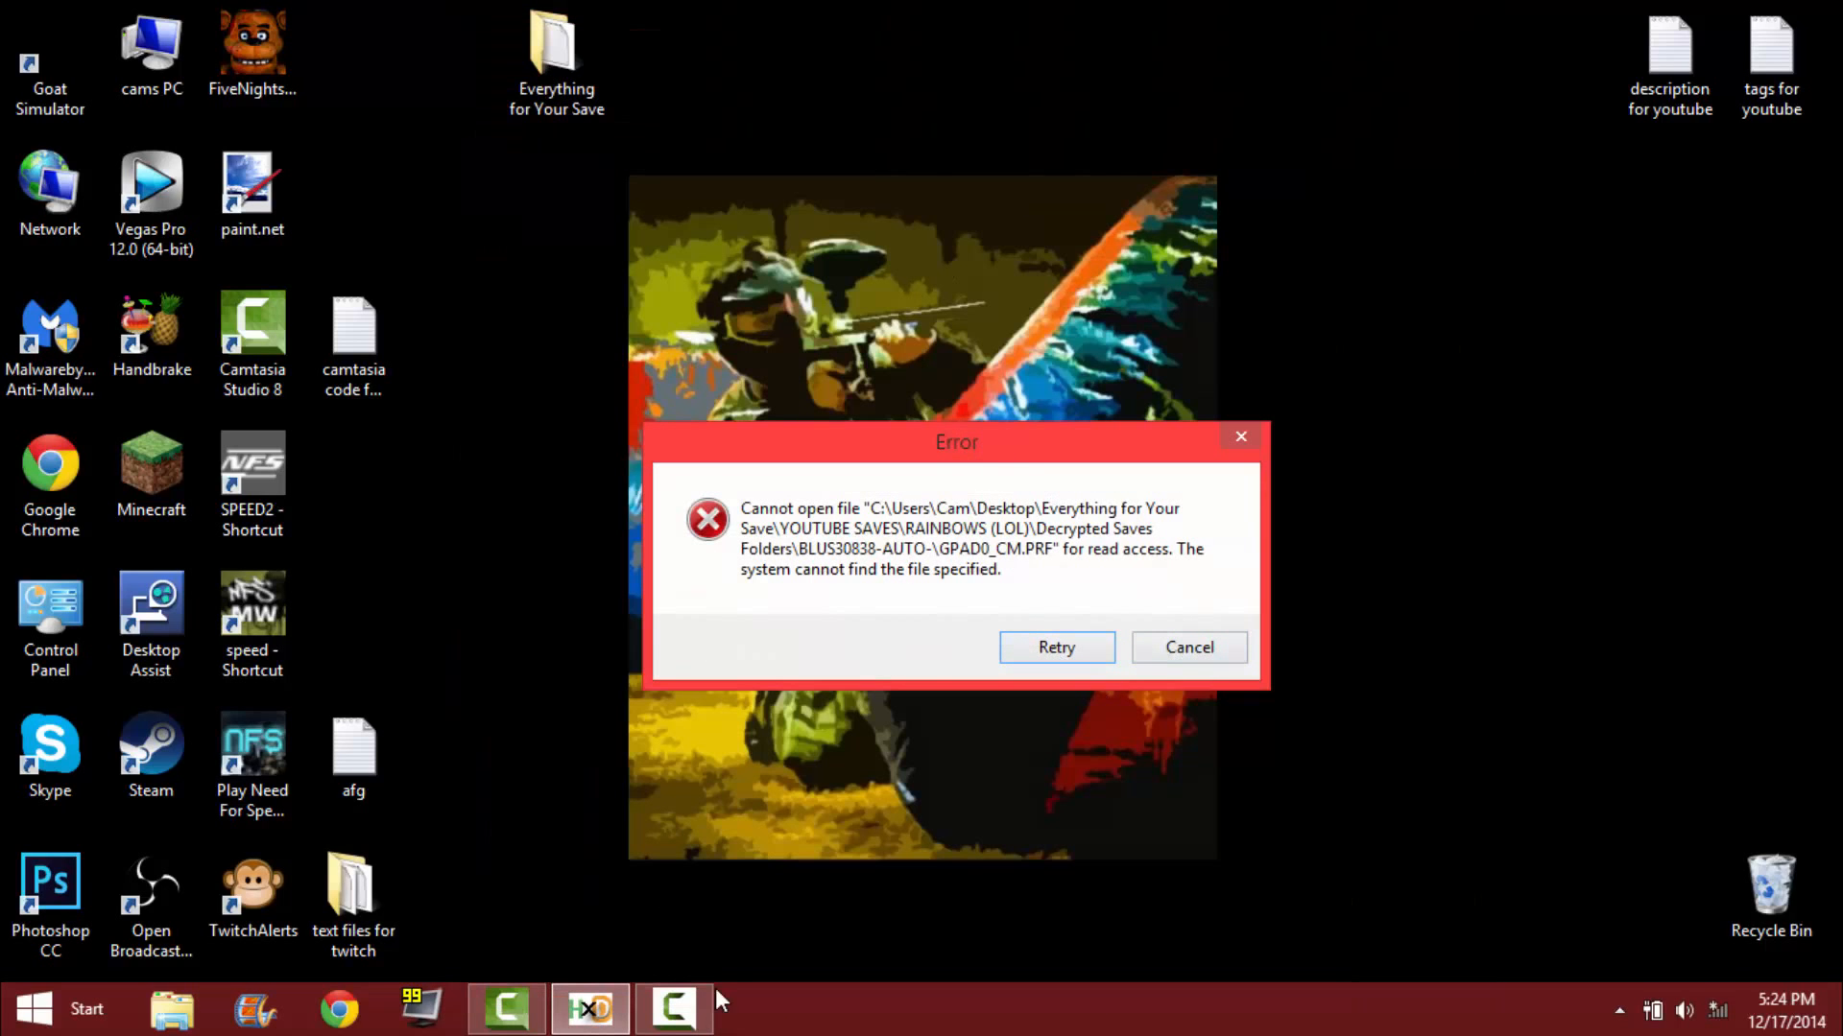
left_click(1226, 647)
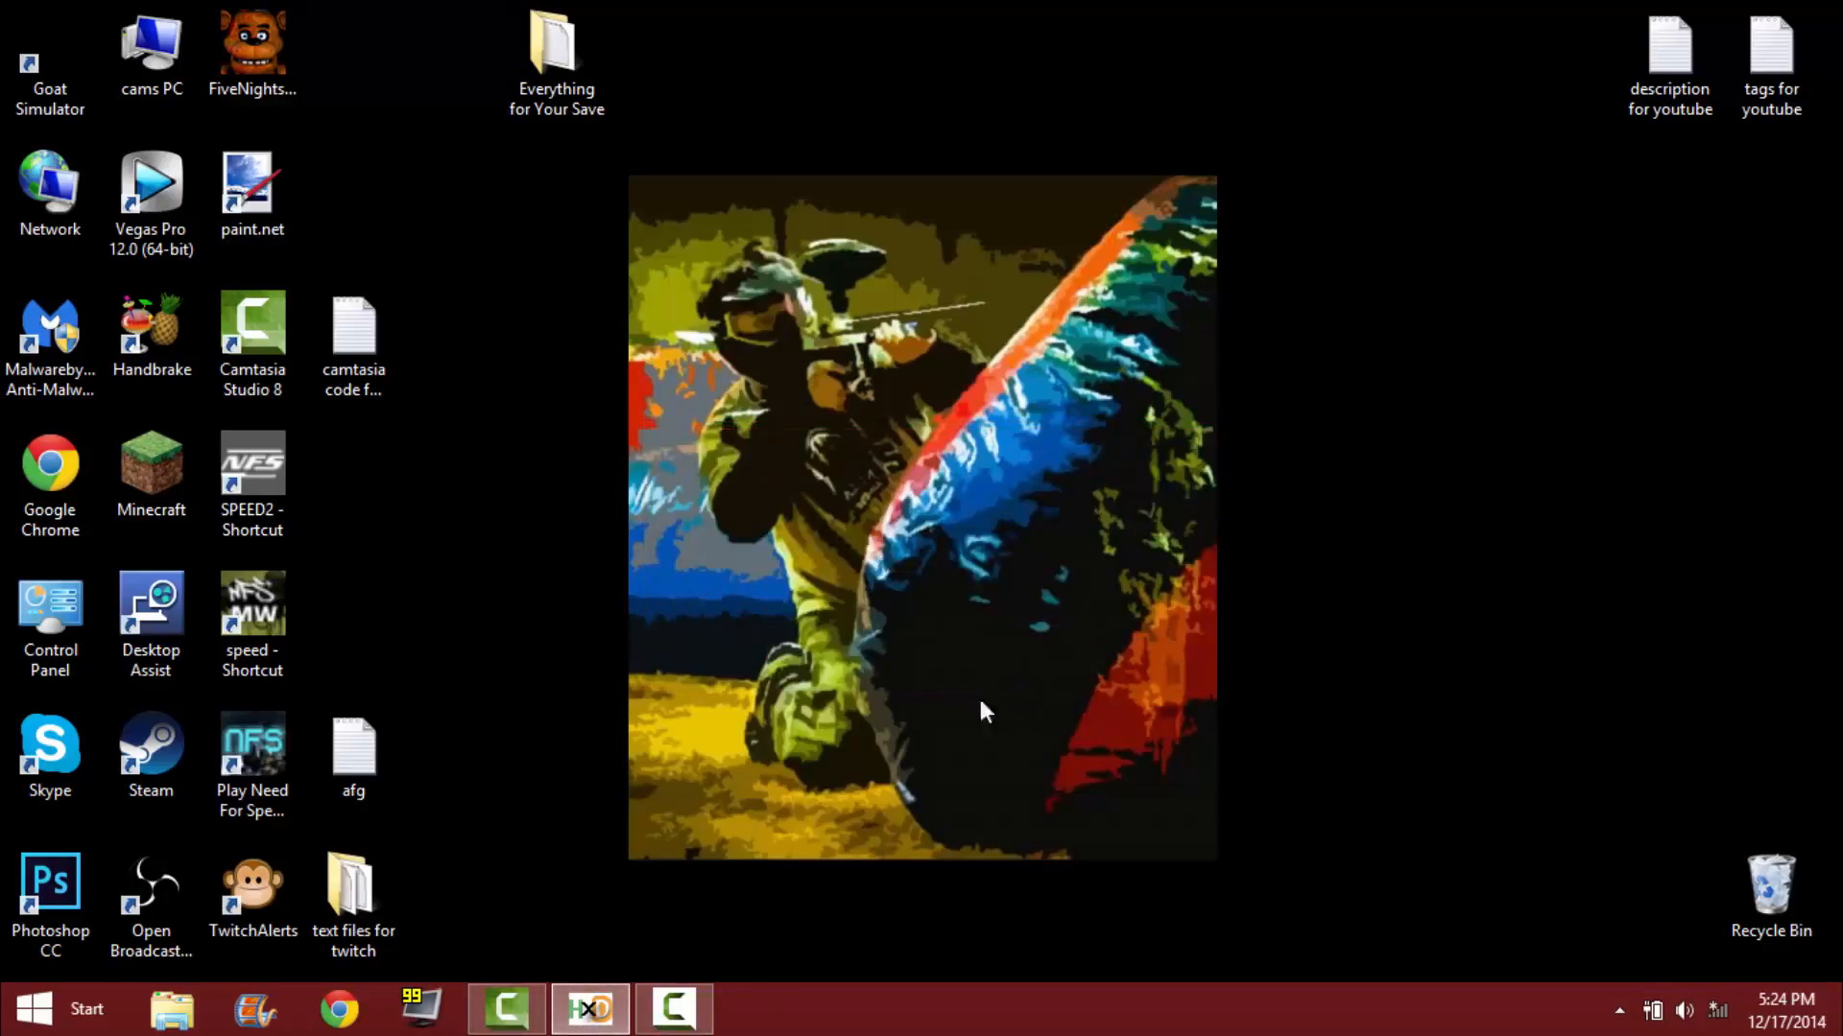
Close HxD and open the RAINBOWS (LOL) folder in YOUTUBE SAVES within the Everything for Your Save folder.
right_click(614, 1019)
left_click(607, 955)
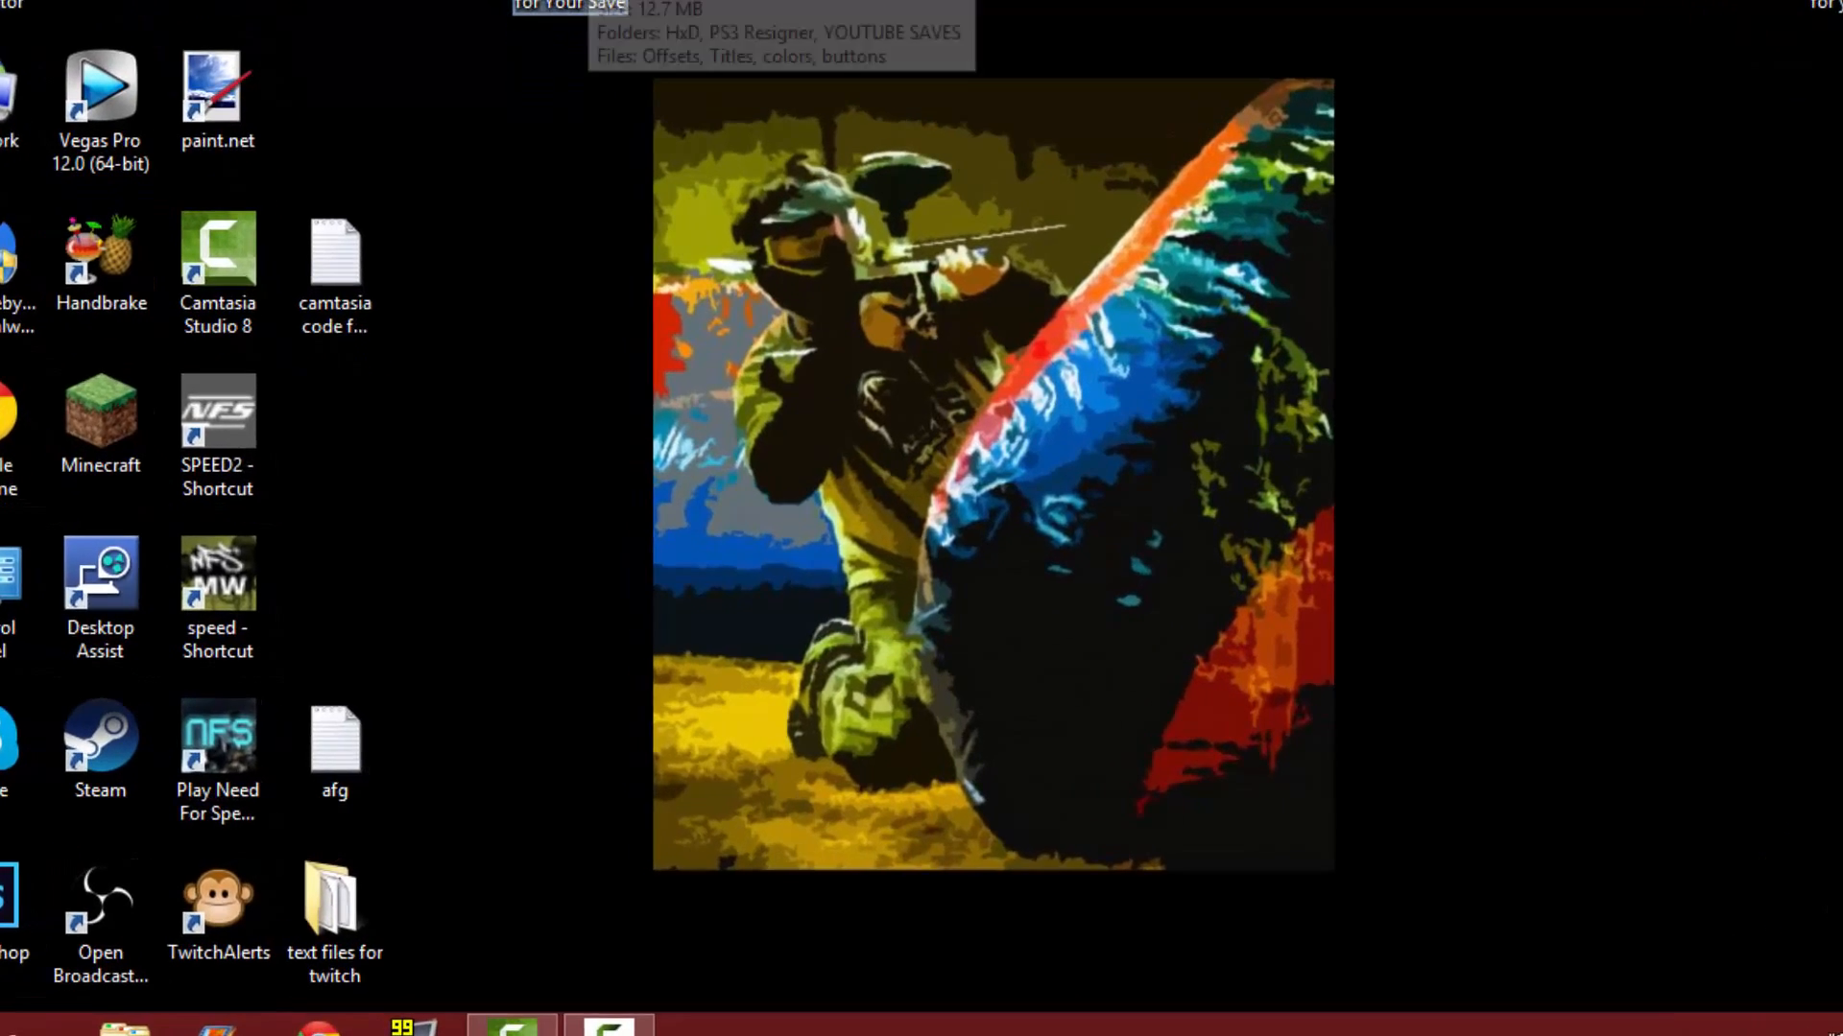
double_click(572, 60)
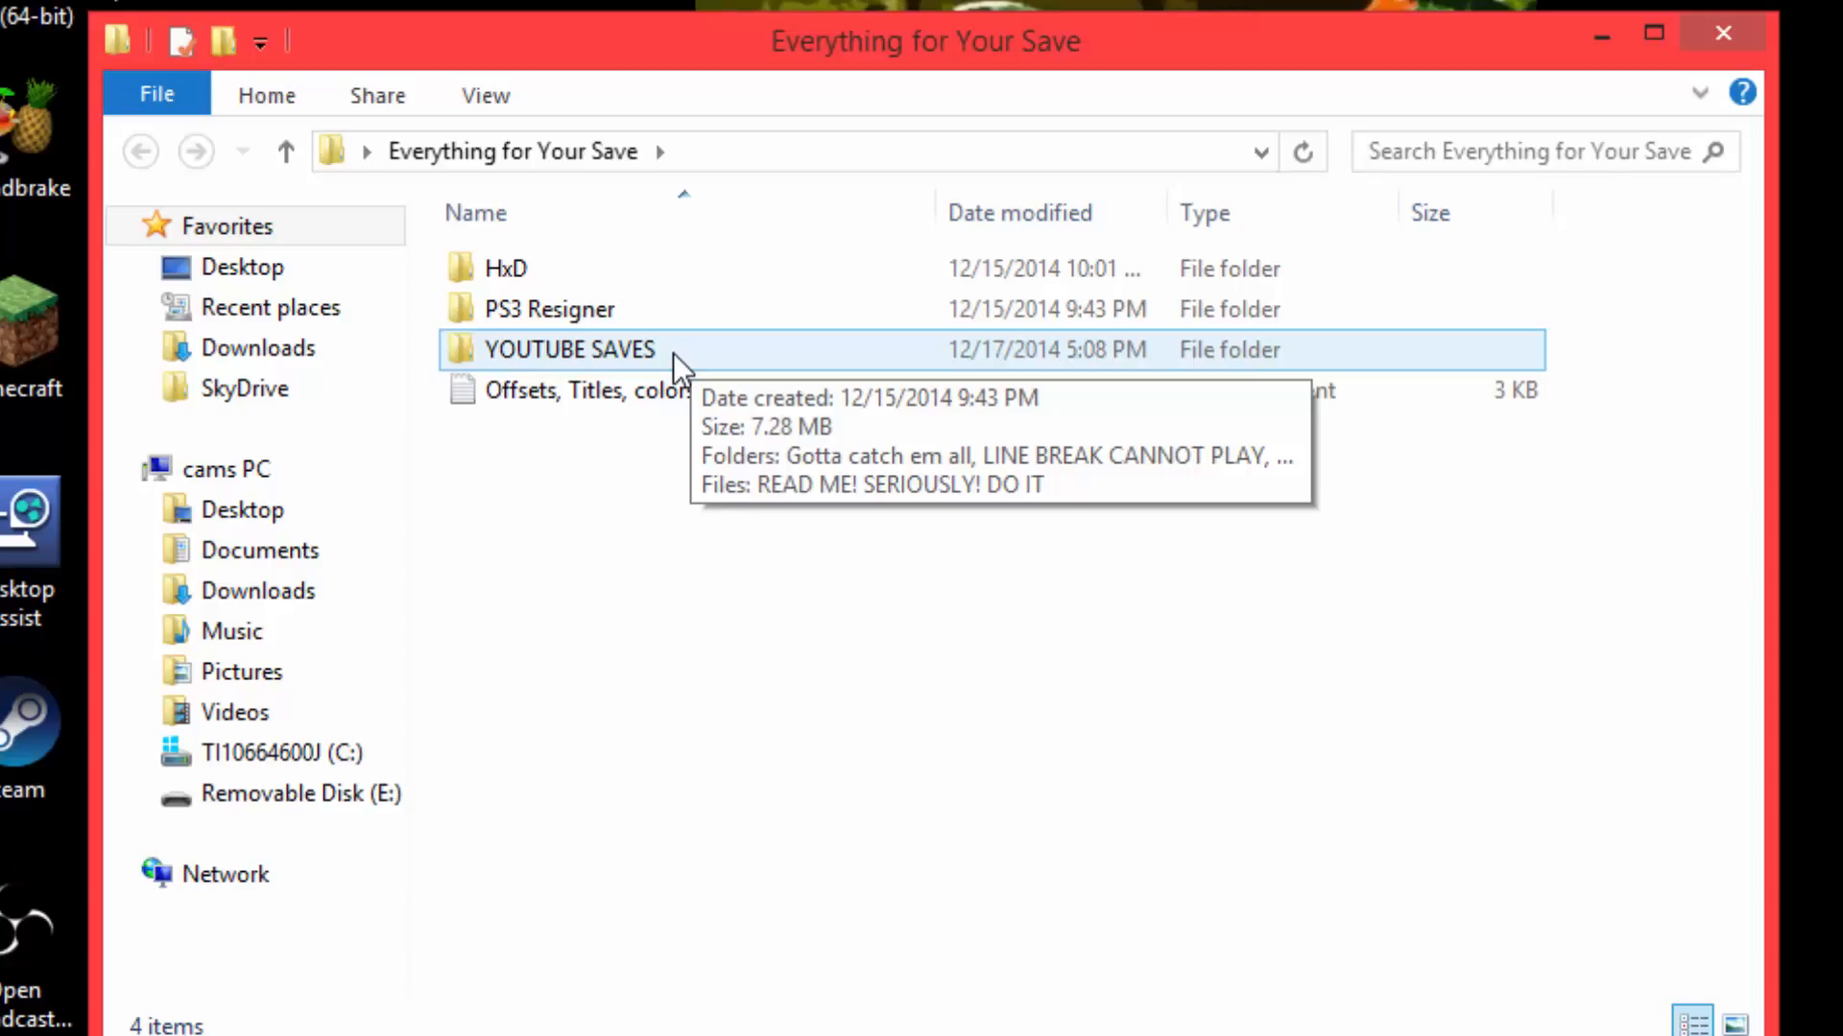
double_click(672, 352)
double_click(661, 395)
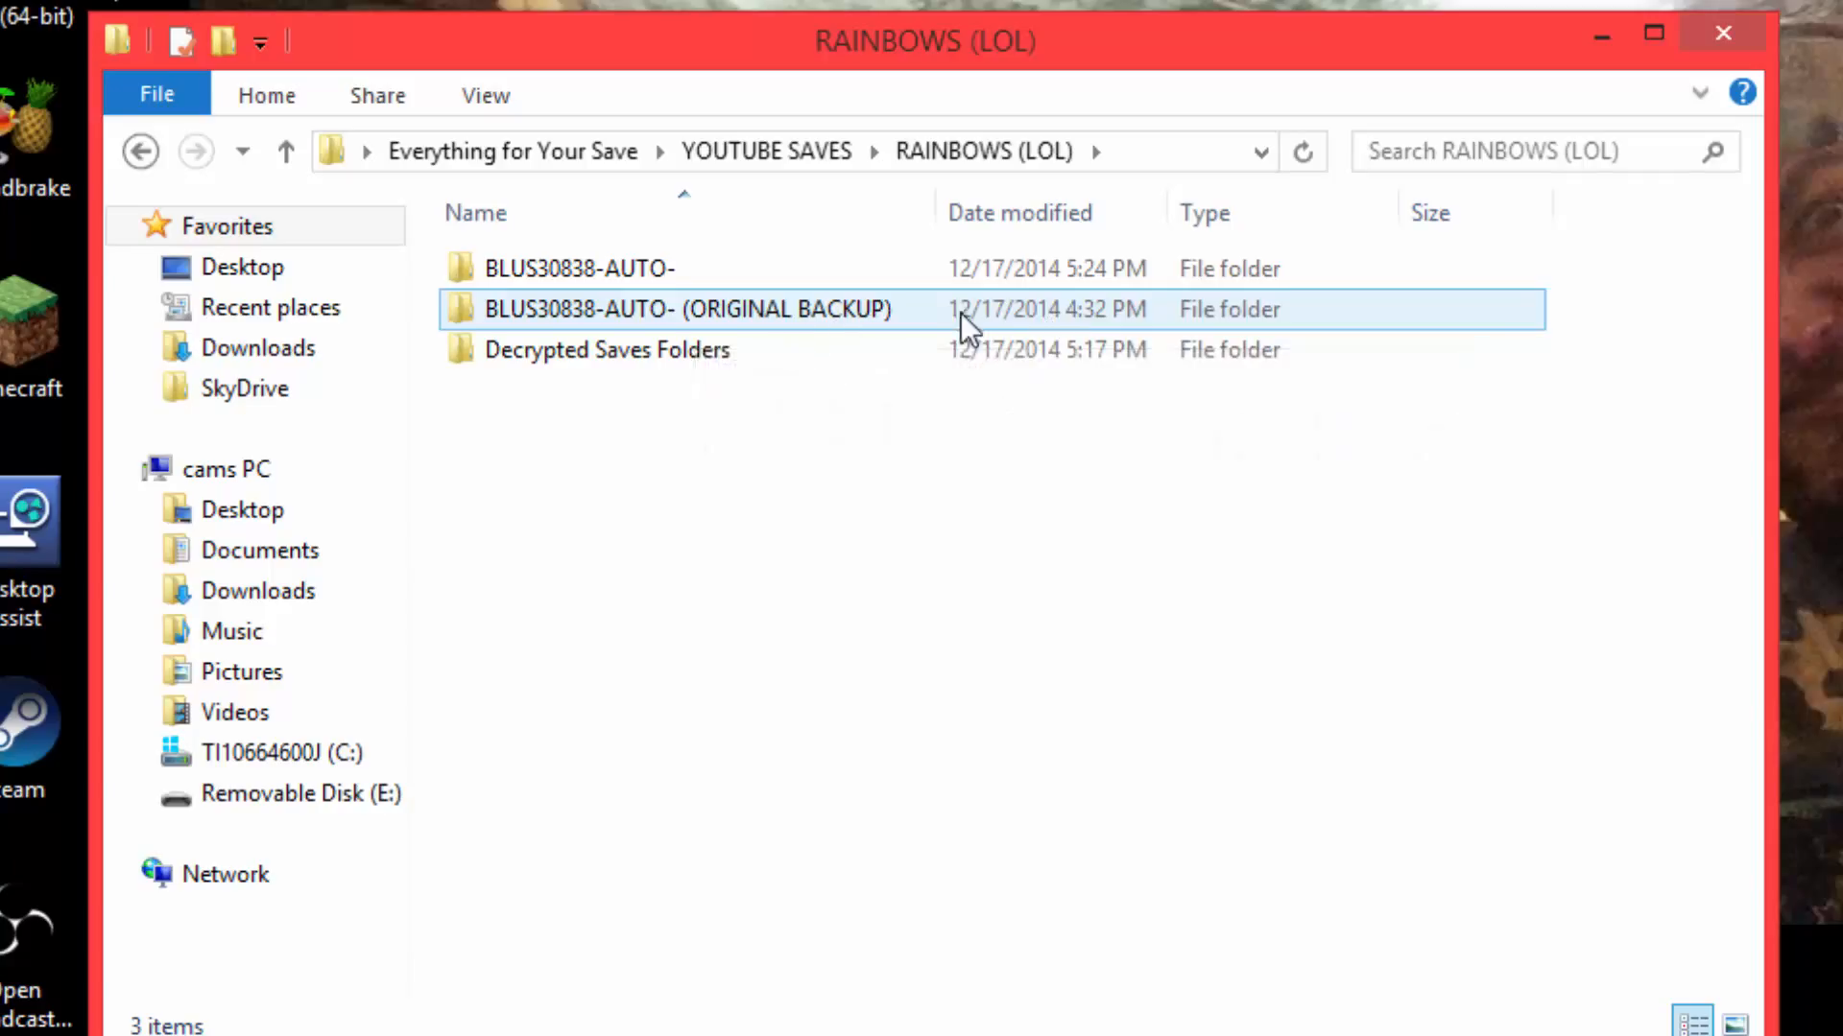
Delete the Decrypted Saves Folders folder from RAINBOWS (LOL).
left_click(741, 361)
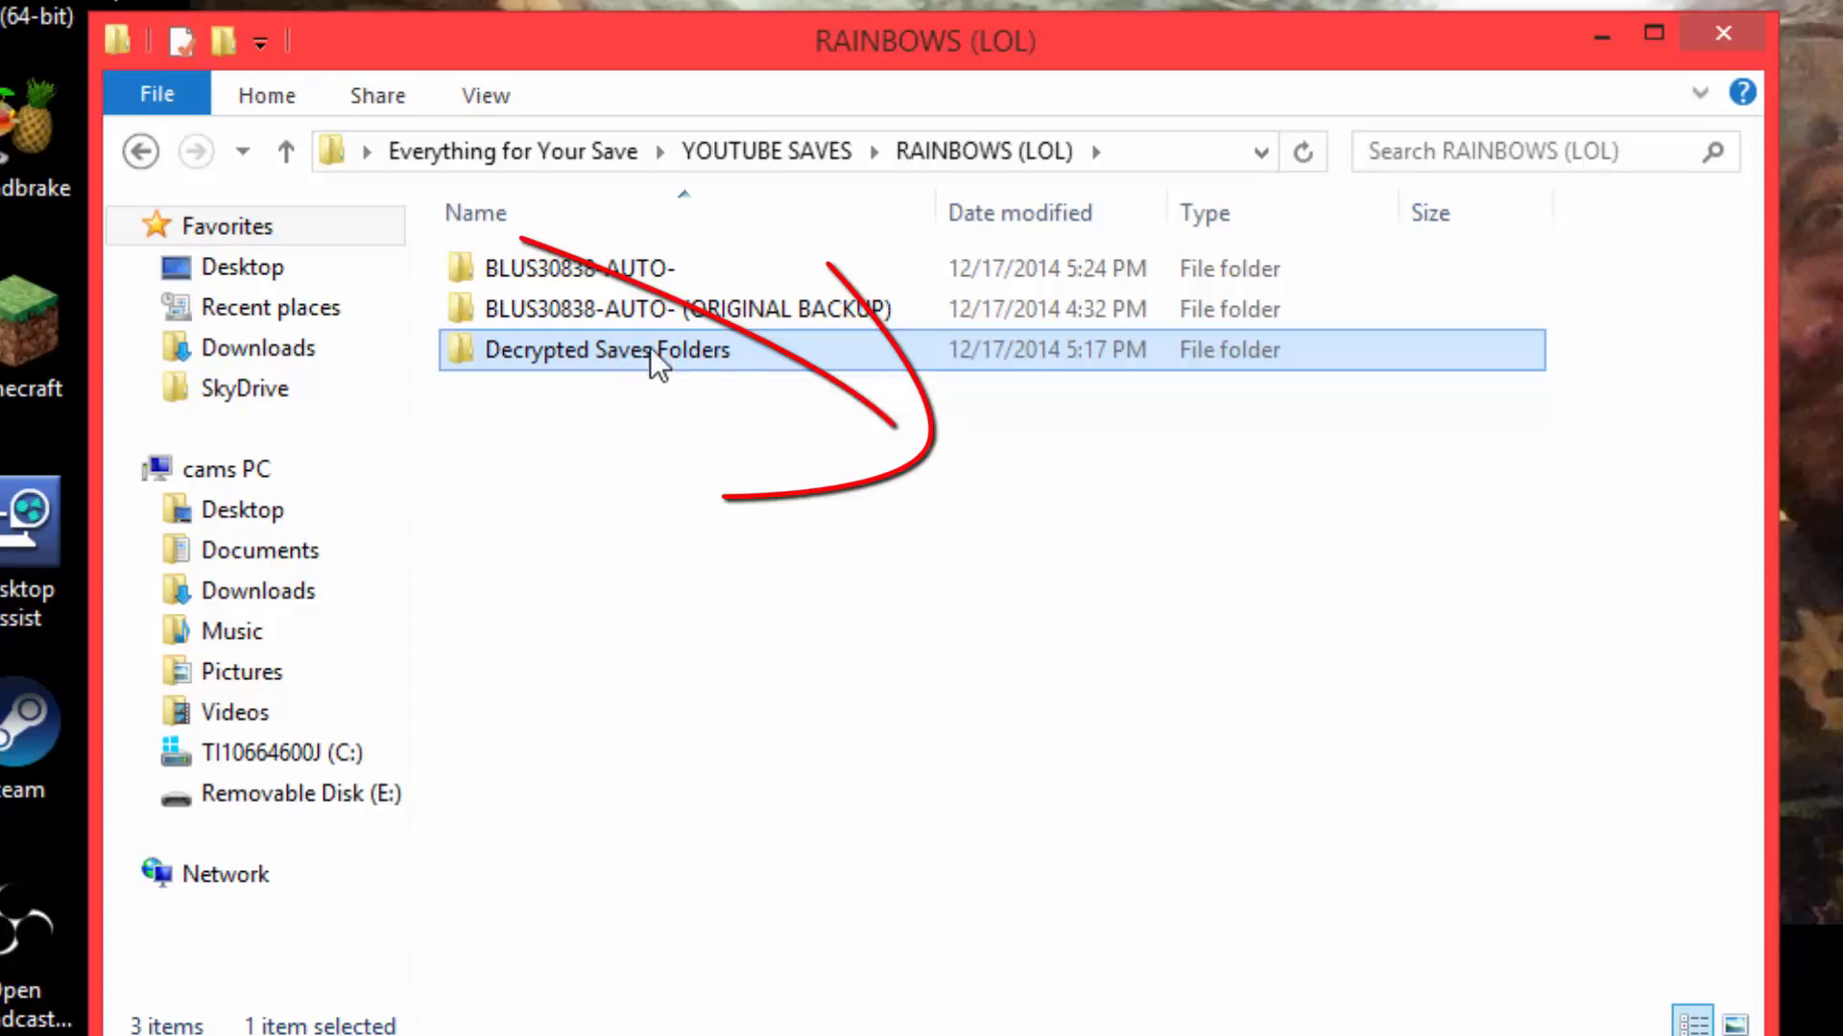
key("F2")
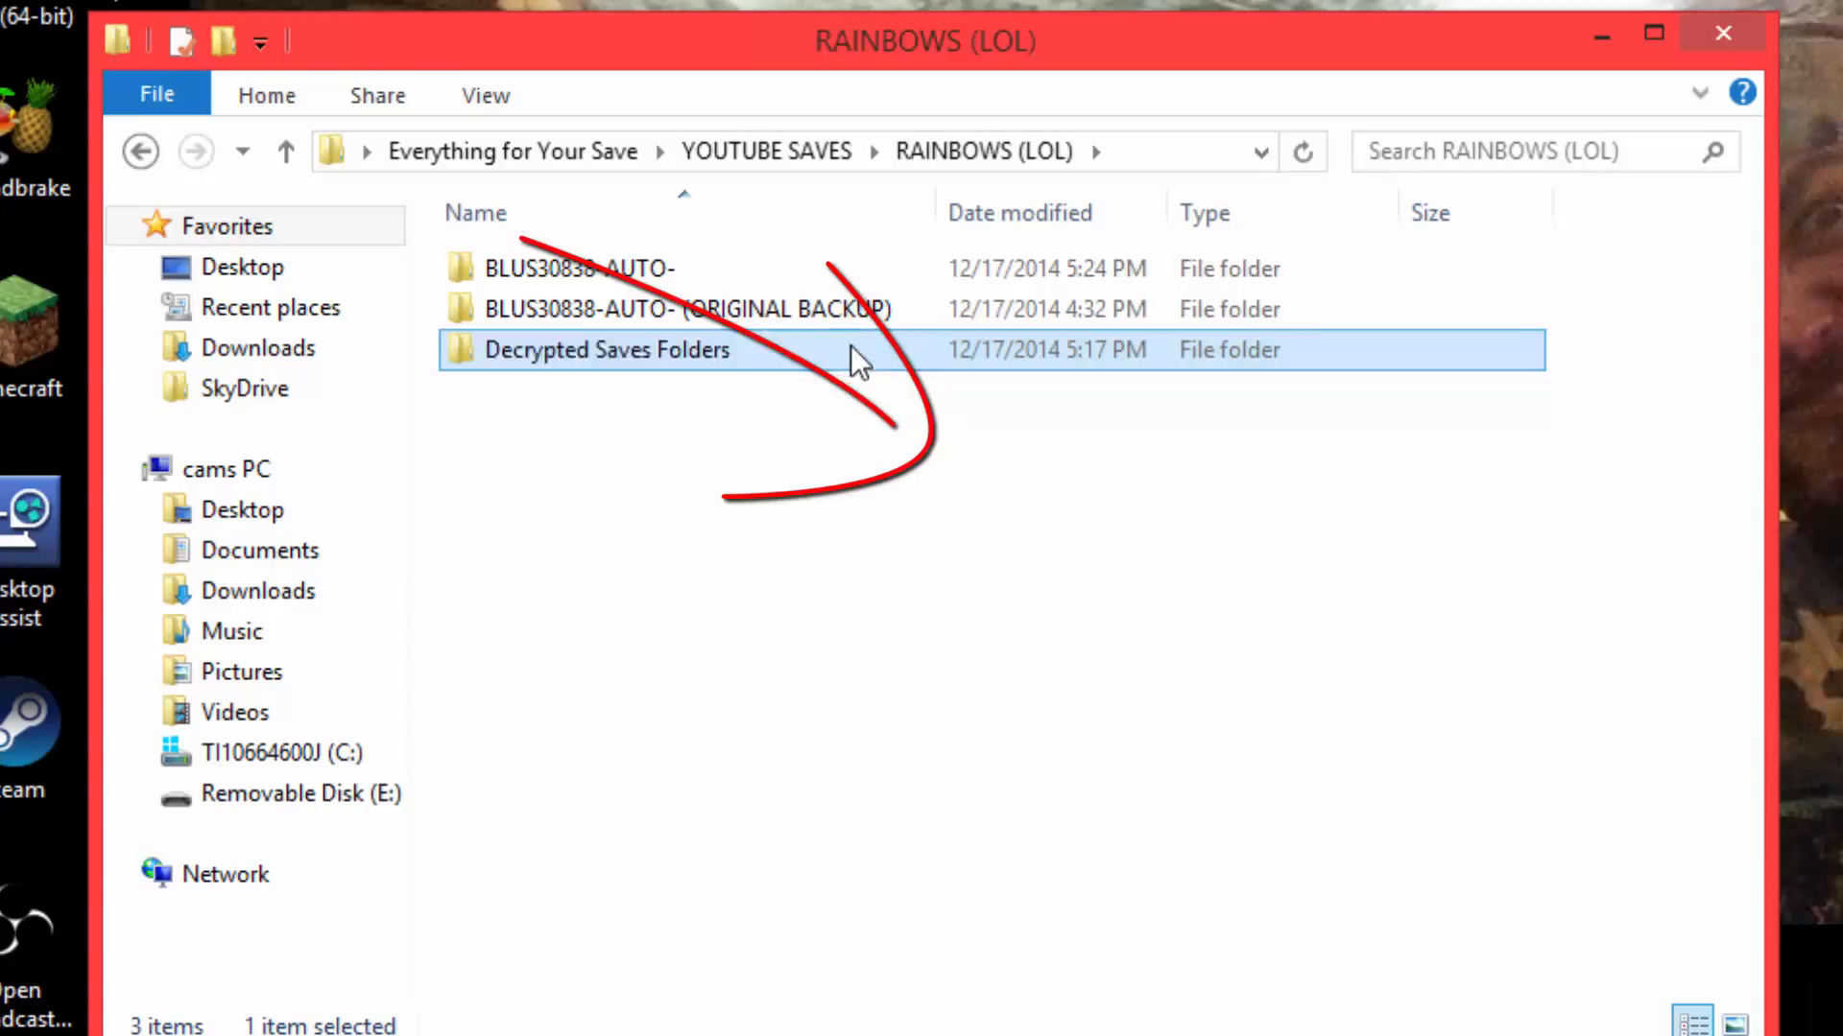
key("Delete")
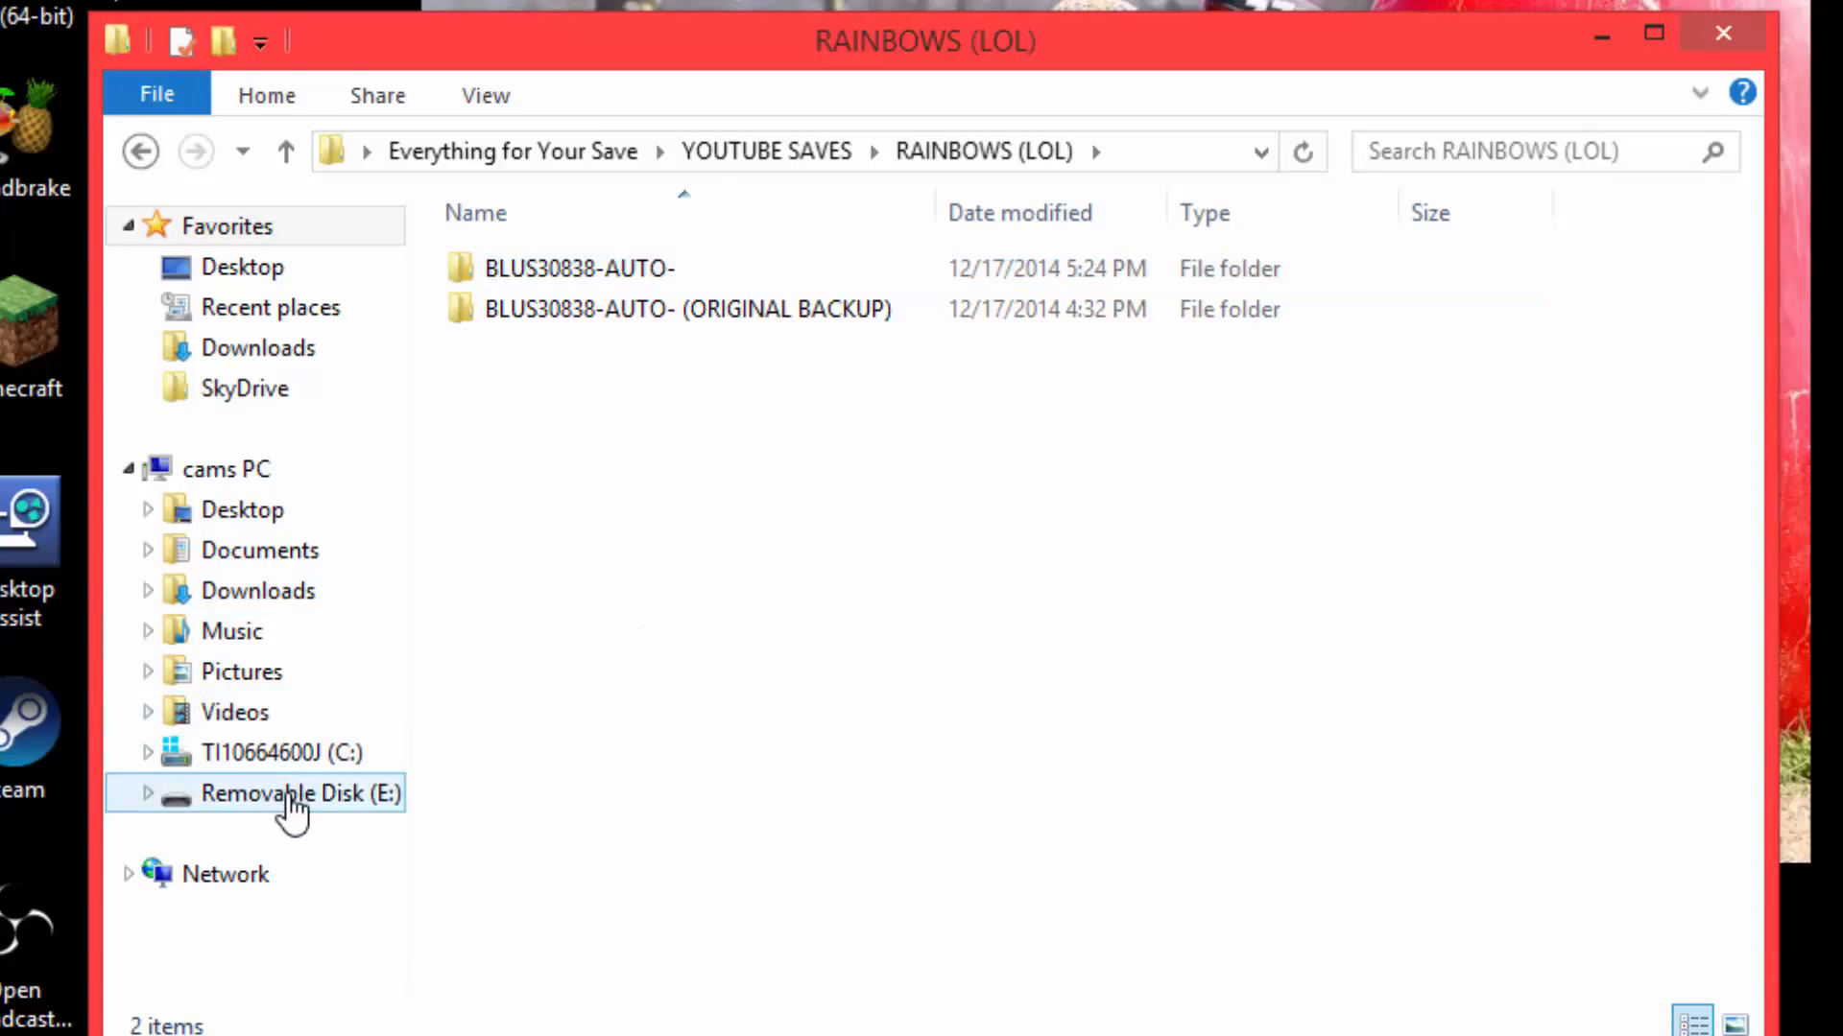
Permanently delete the old BLUS30838-AUTO- folder from PS3\SAVEDATA on Removable Disk (E:).
left_click(293, 806)
double_click(541, 273)
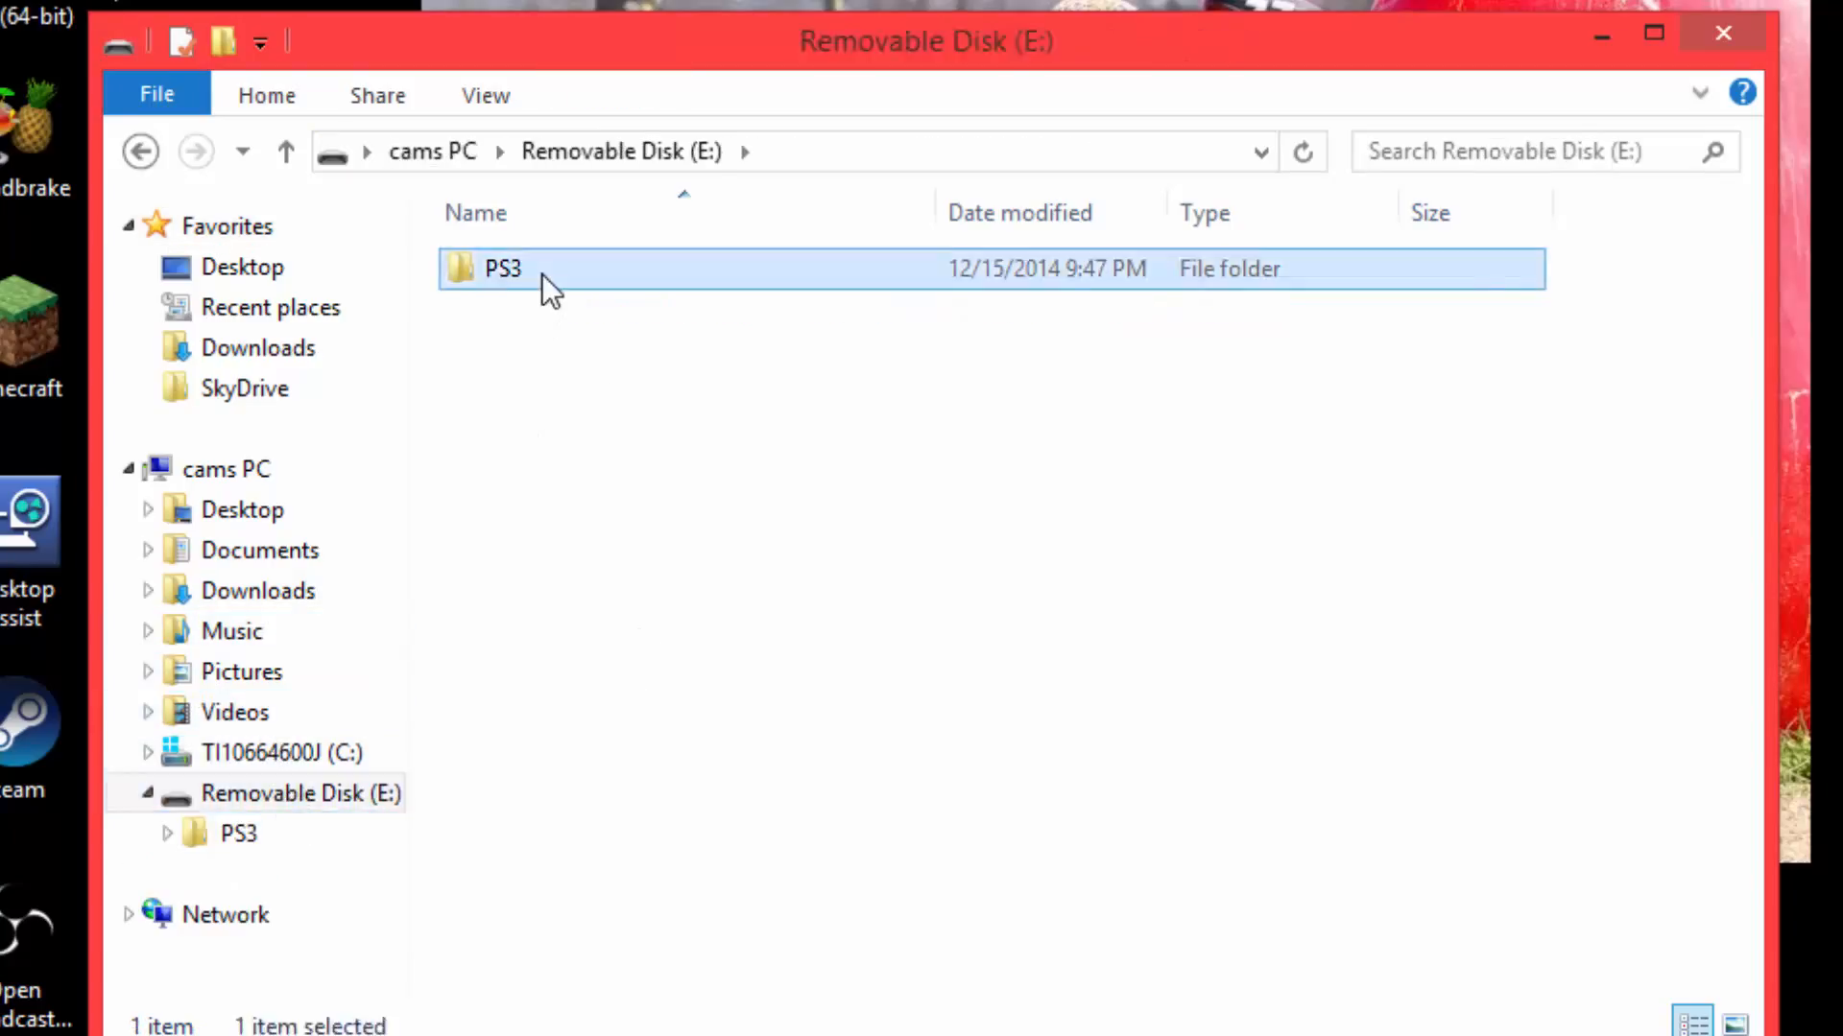
left_click(567, 273)
double_click(567, 273)
left_click(626, 272)
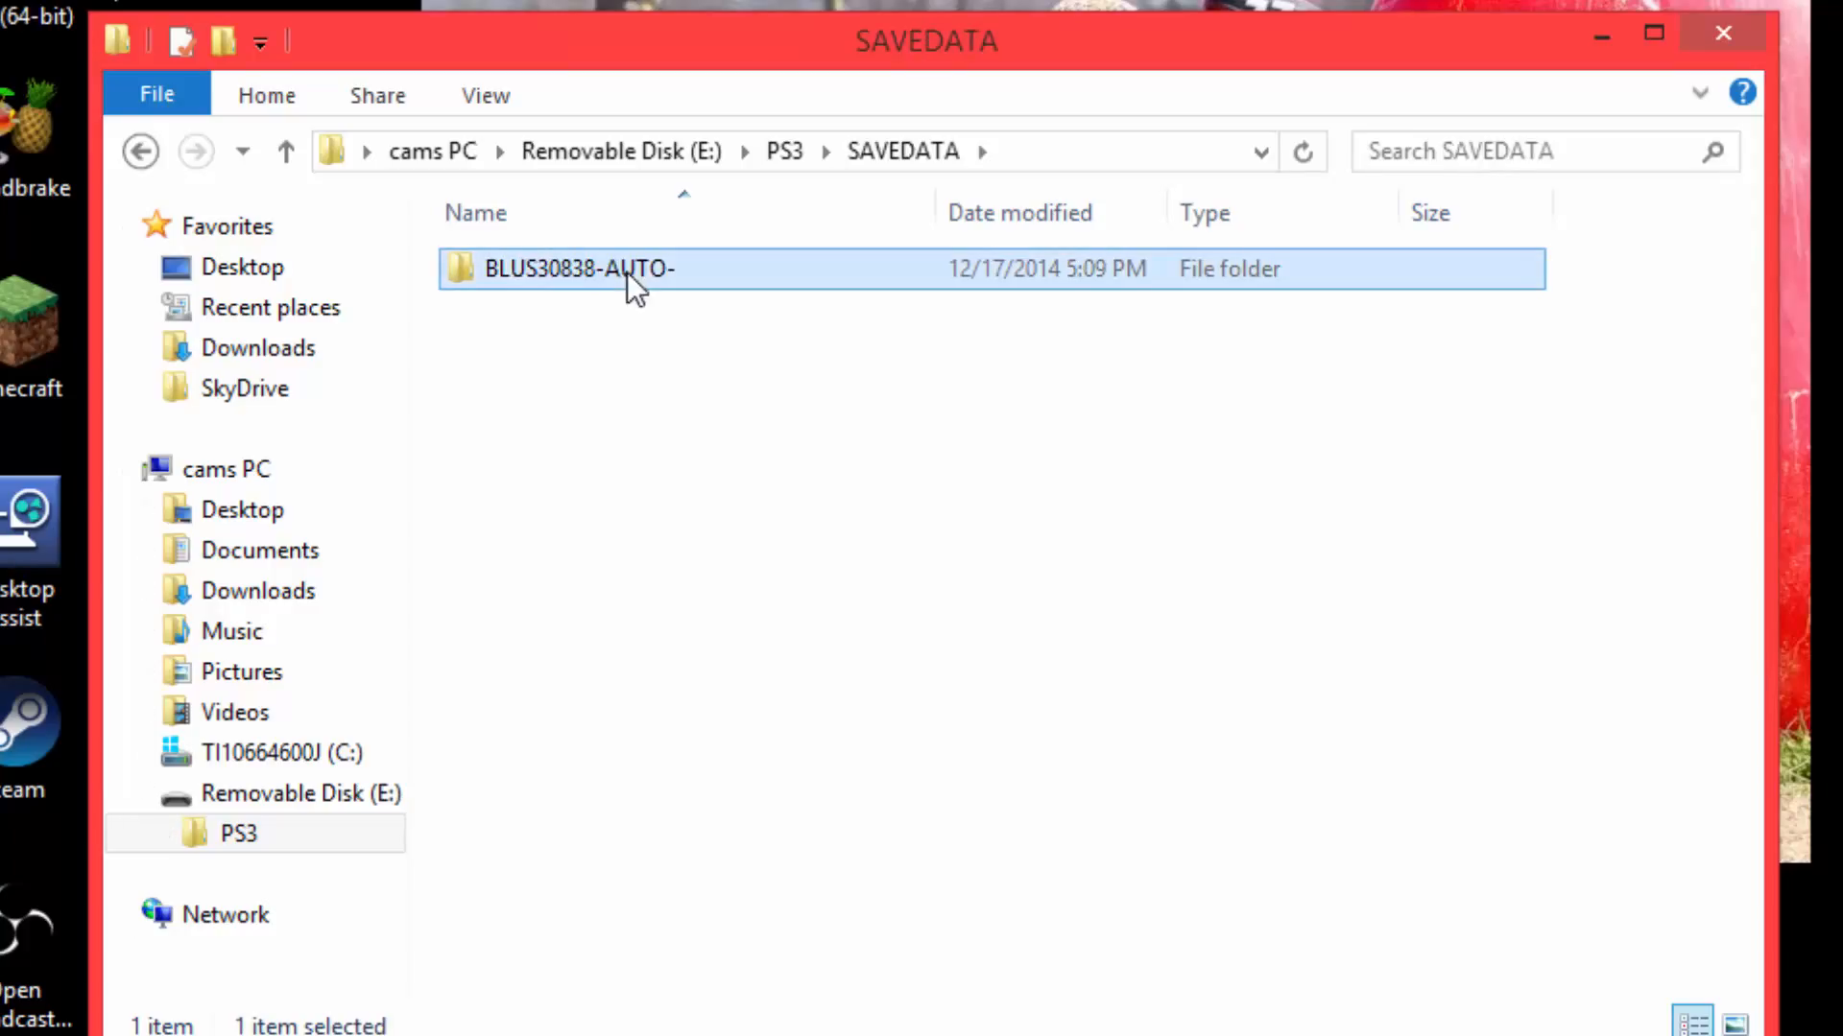
key("Delete")
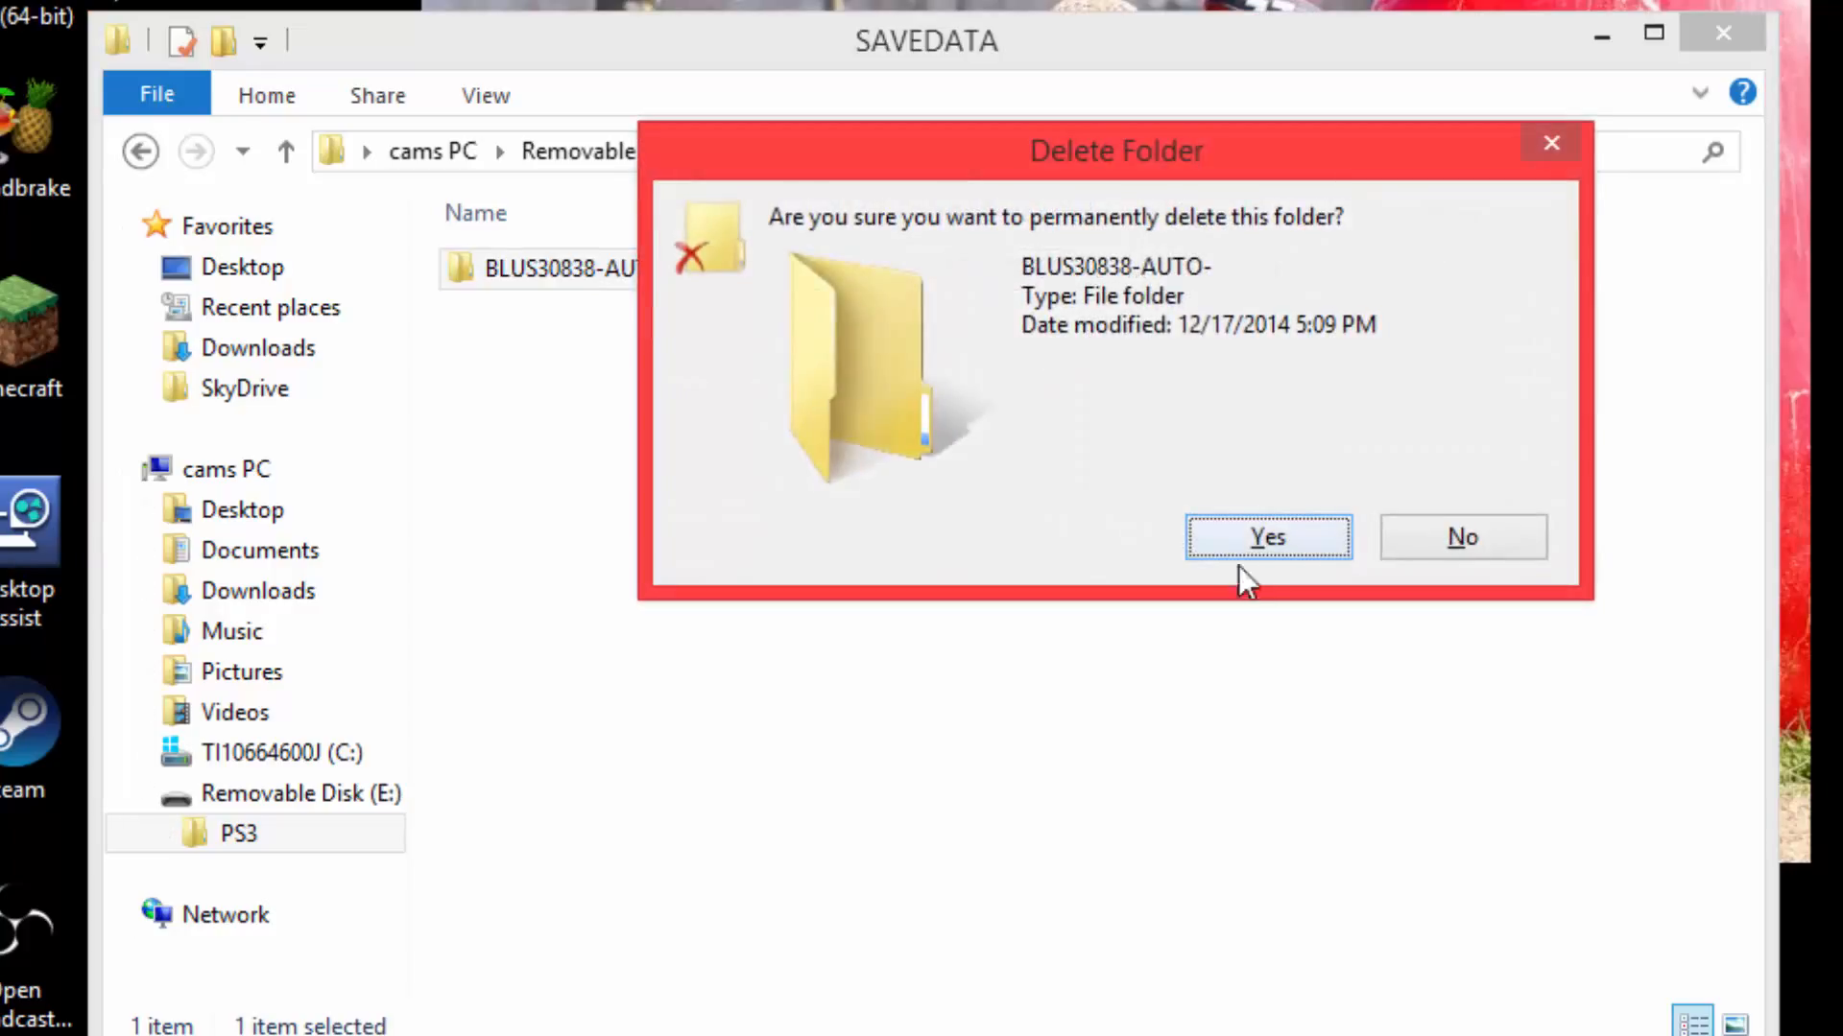
left_click(1257, 536)
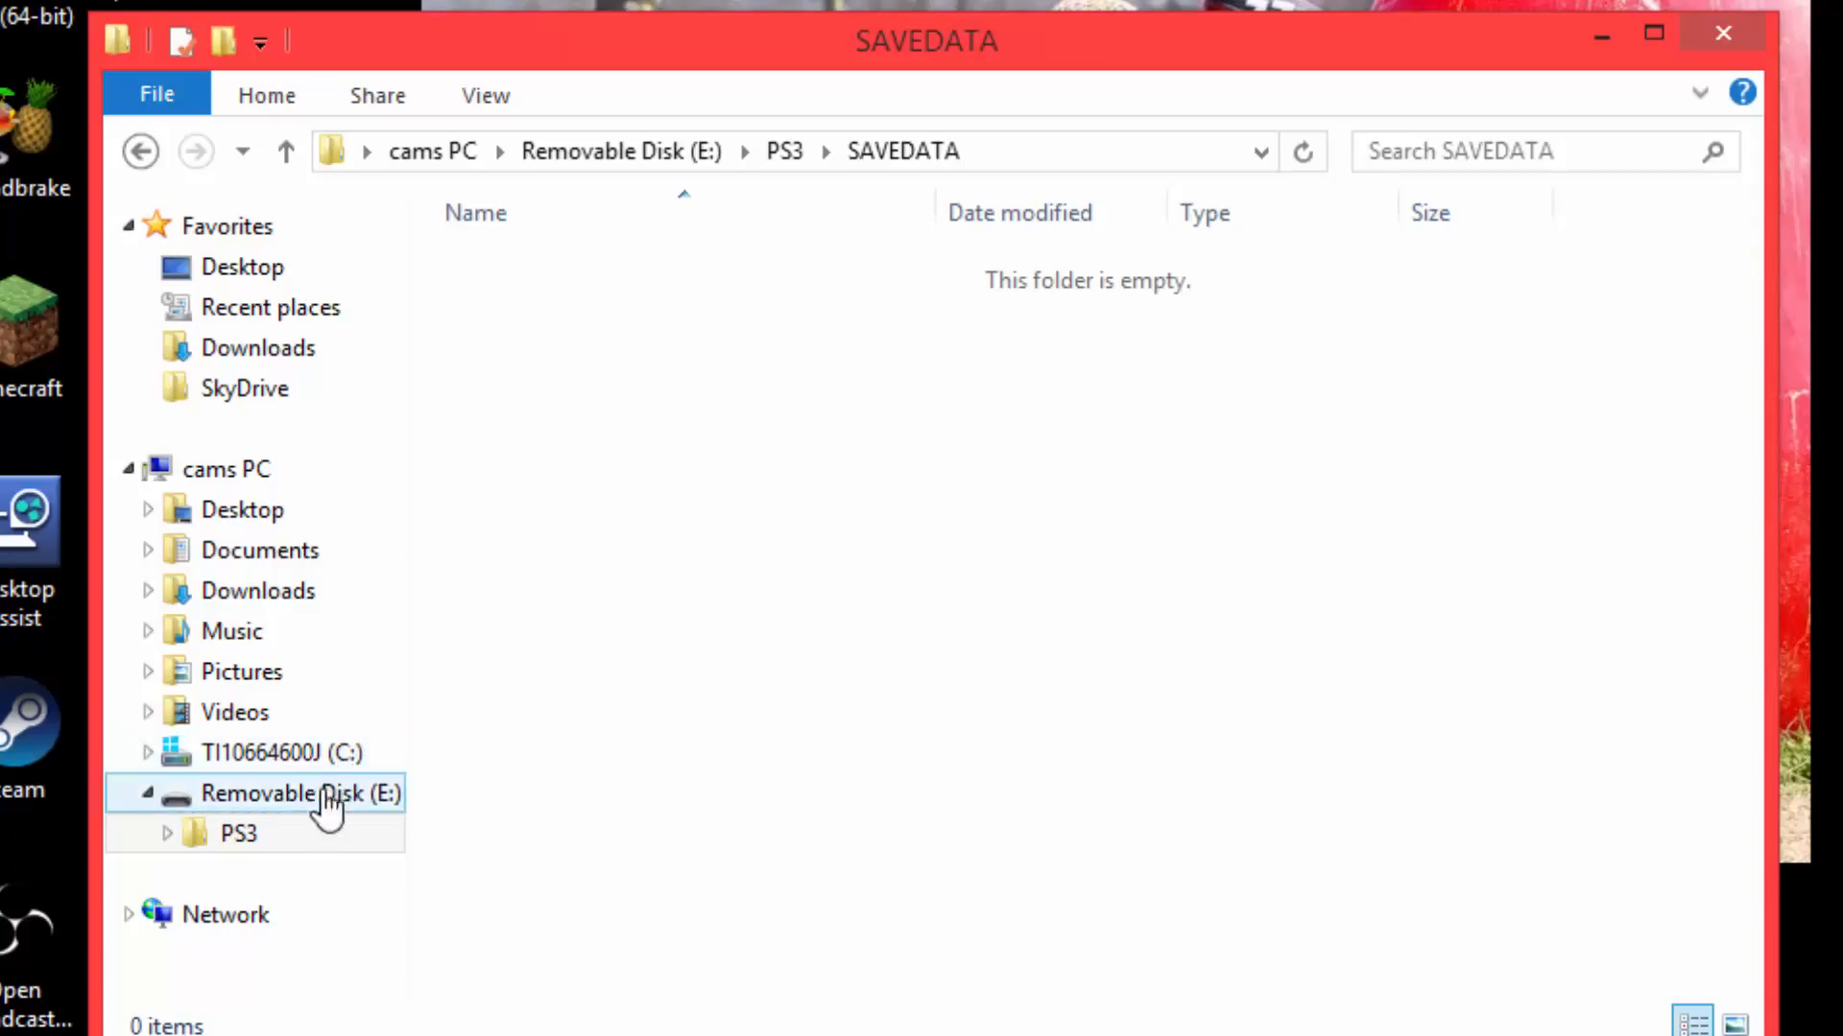
Copy the modded BLUS30838-AUTO- folder from RAINBOWS (LOL) on the desktop into the removable disk's PS3\SAVEDATA folder.
left_click(297, 509)
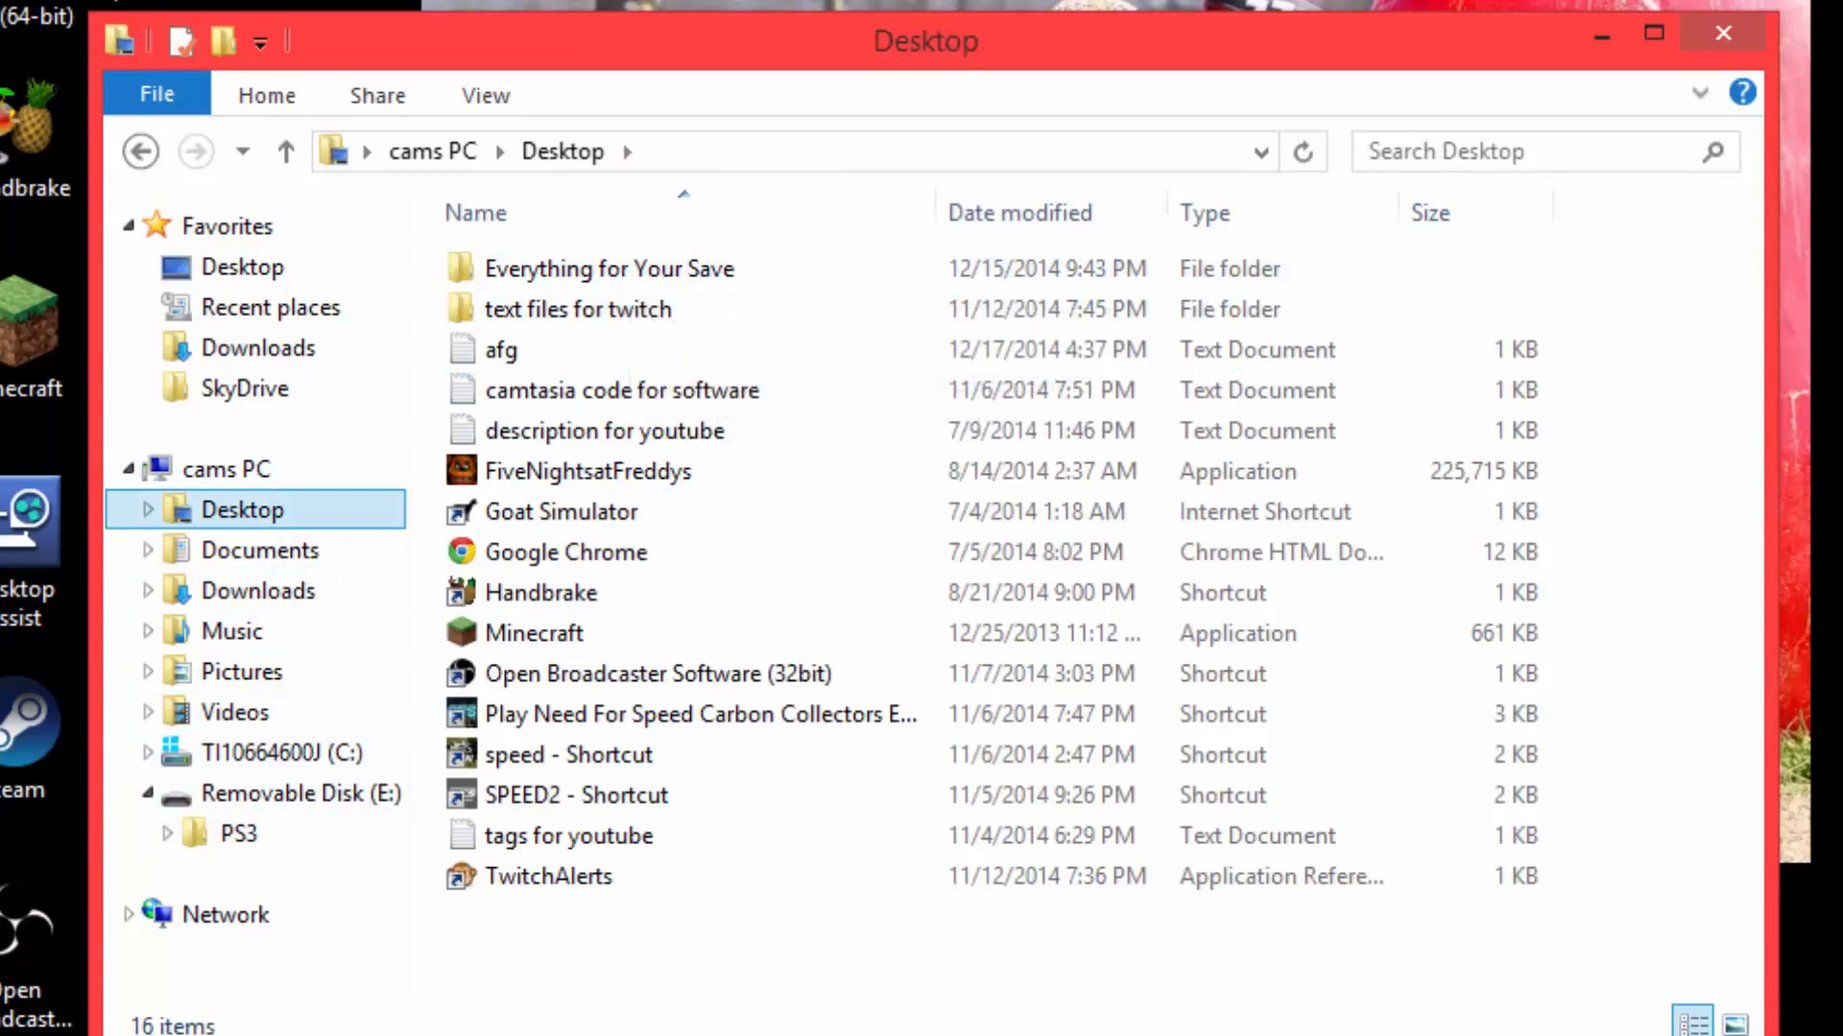
double_click(704, 268)
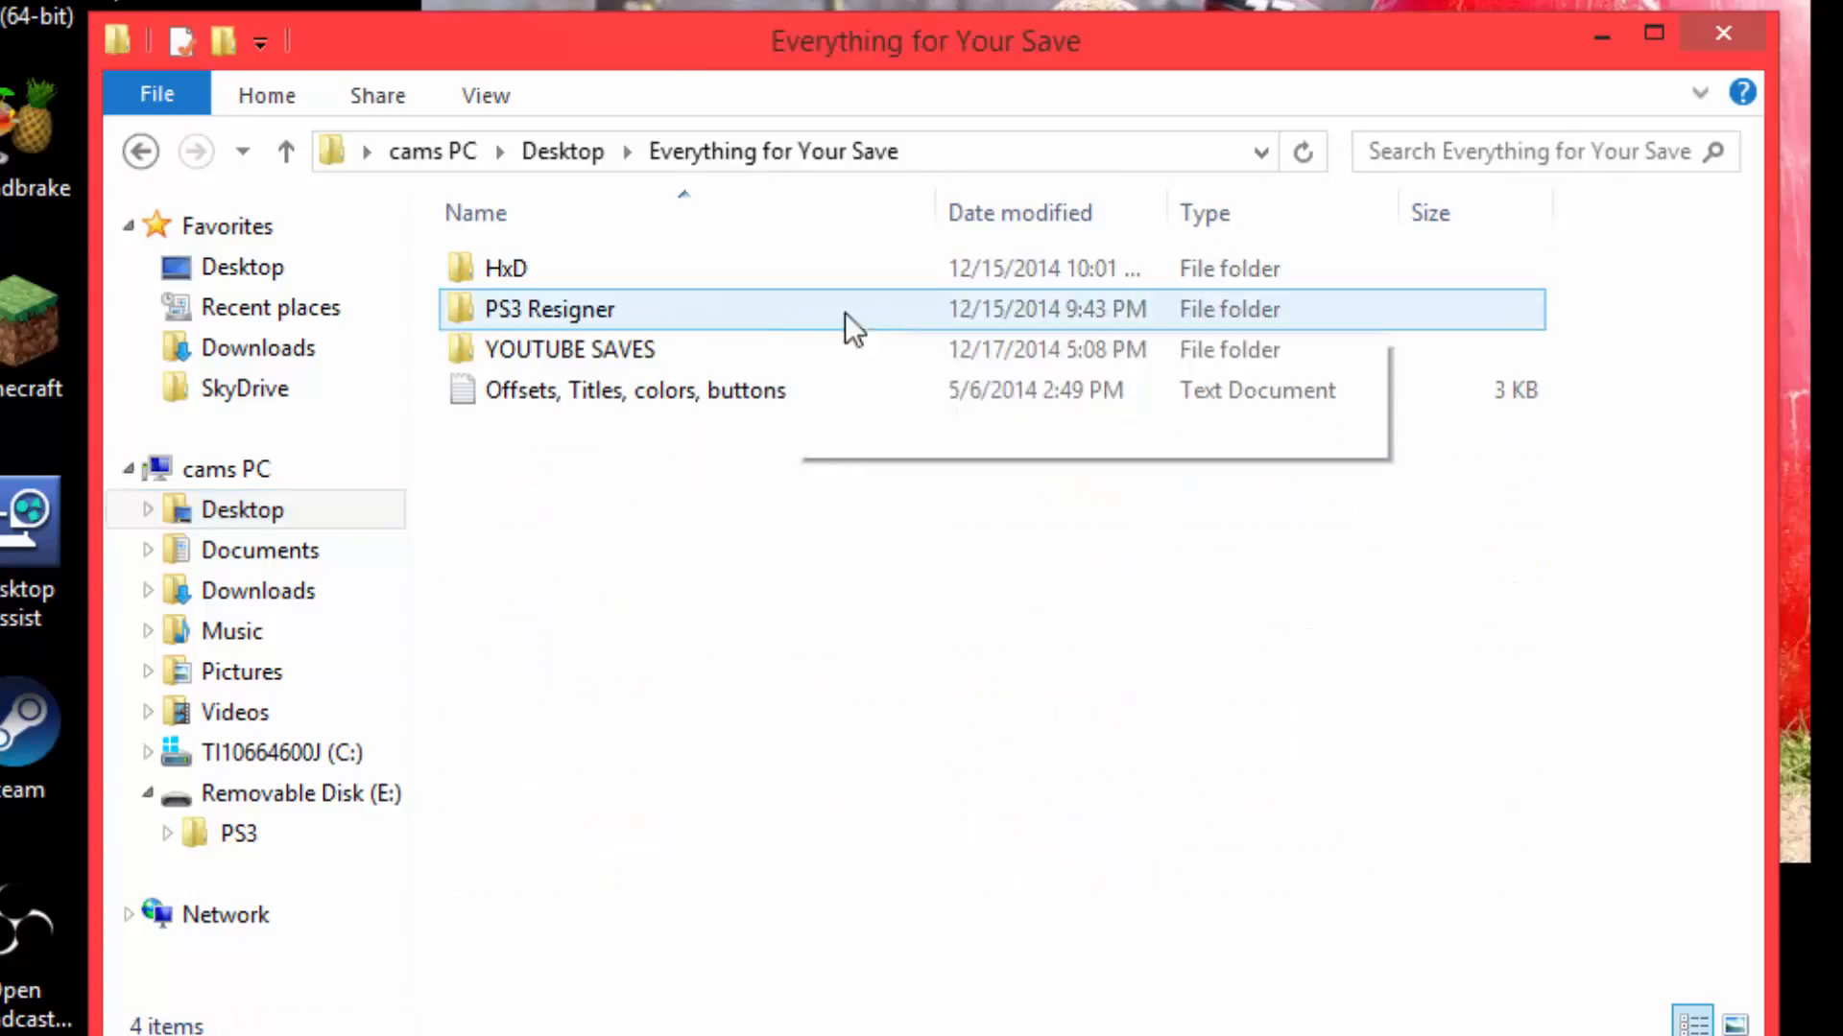
double_click(681, 355)
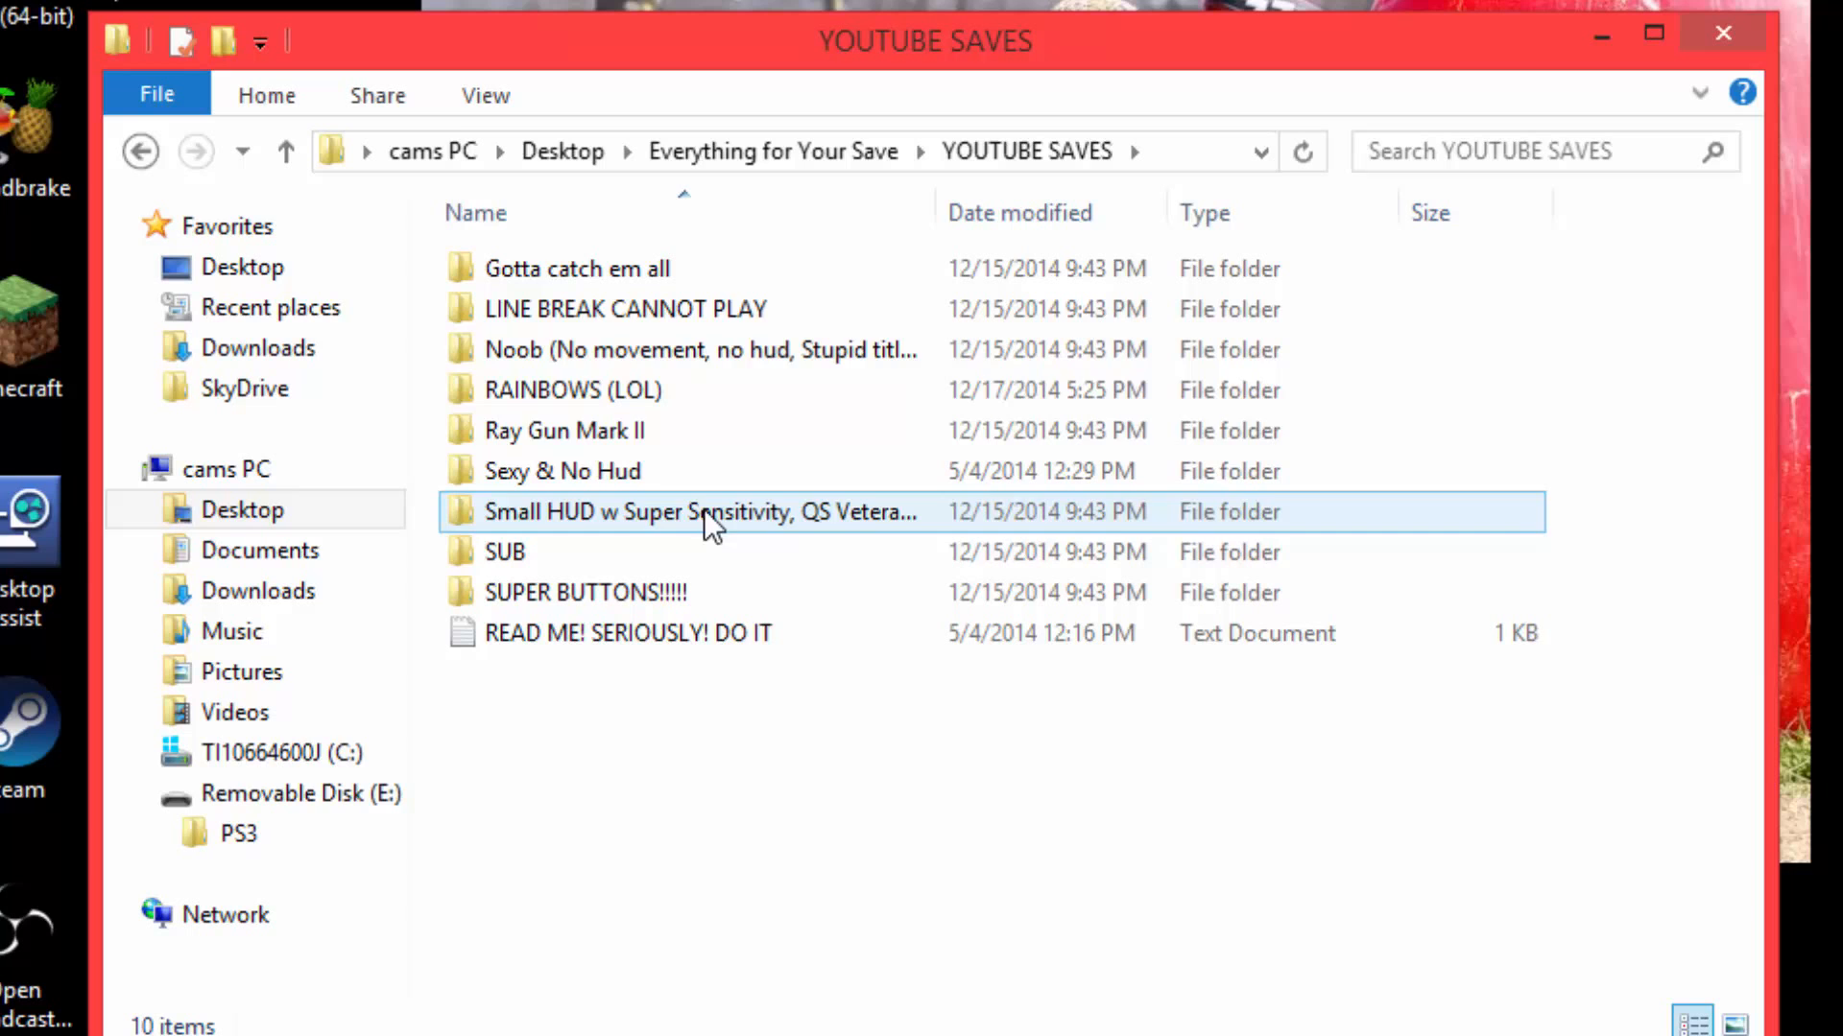
double_click(699, 392)
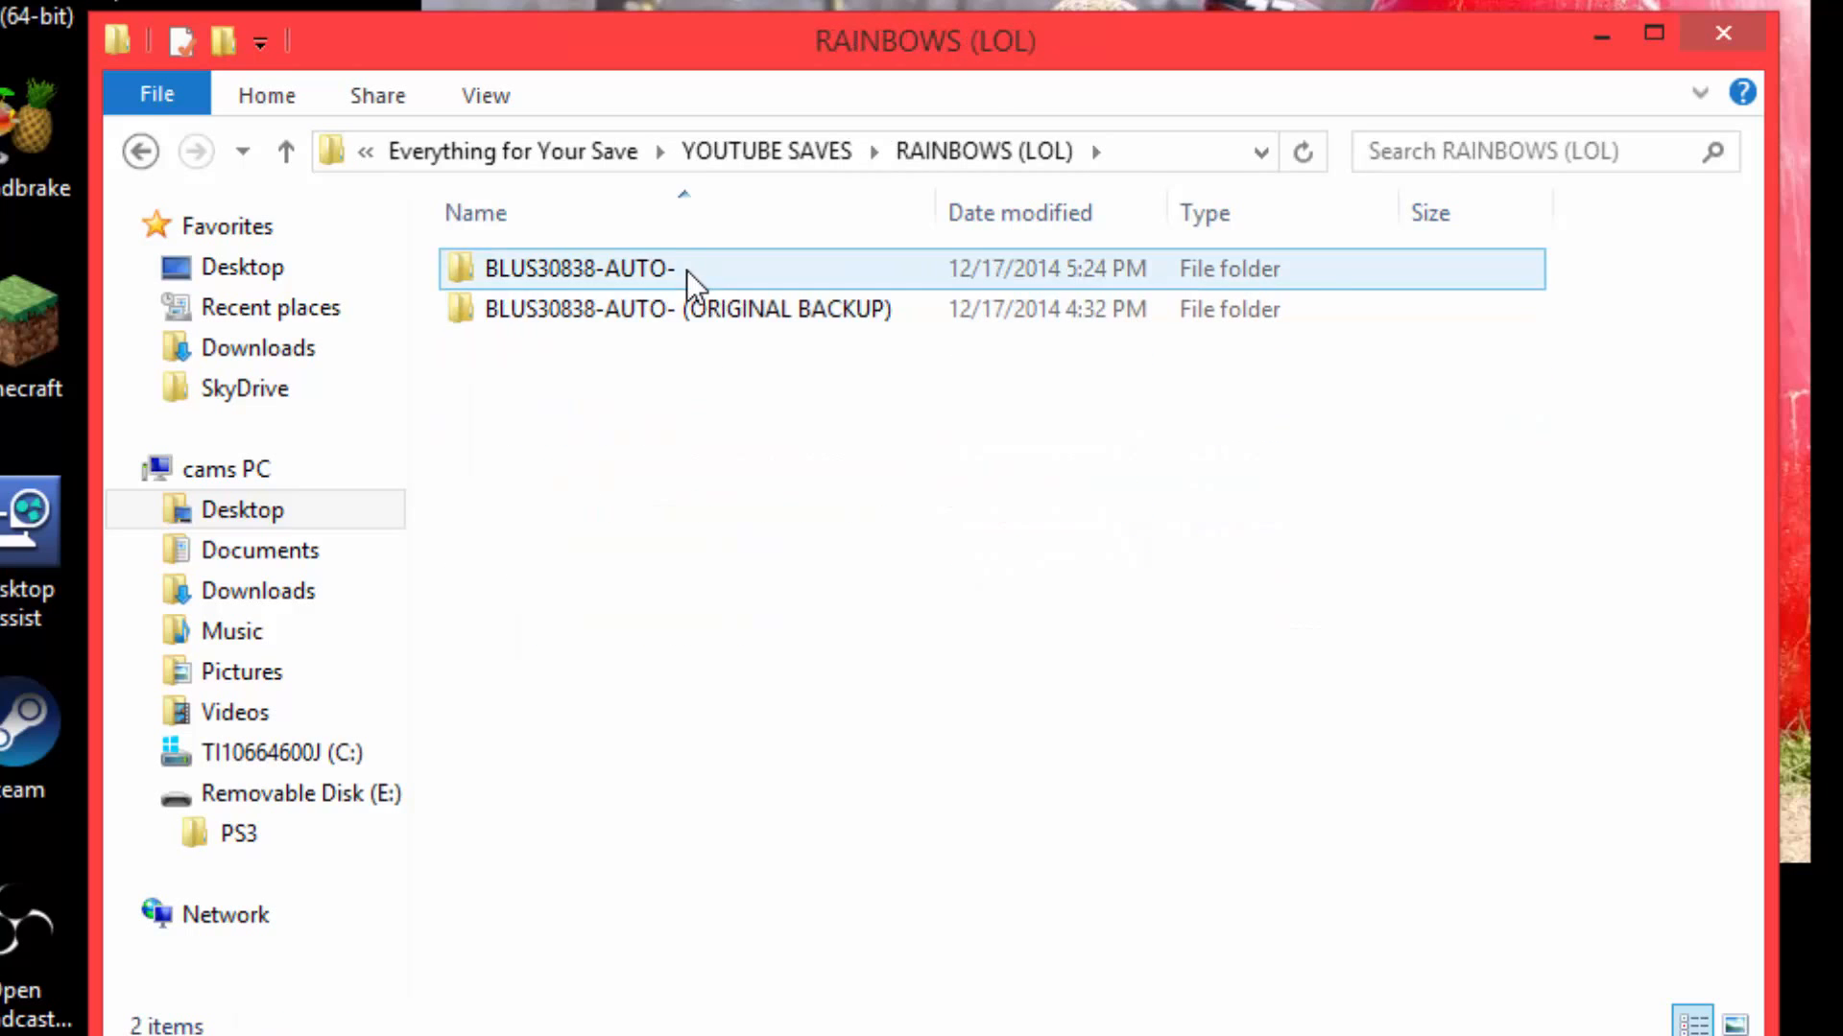
left_click_drag(723, 273, 625, 266)
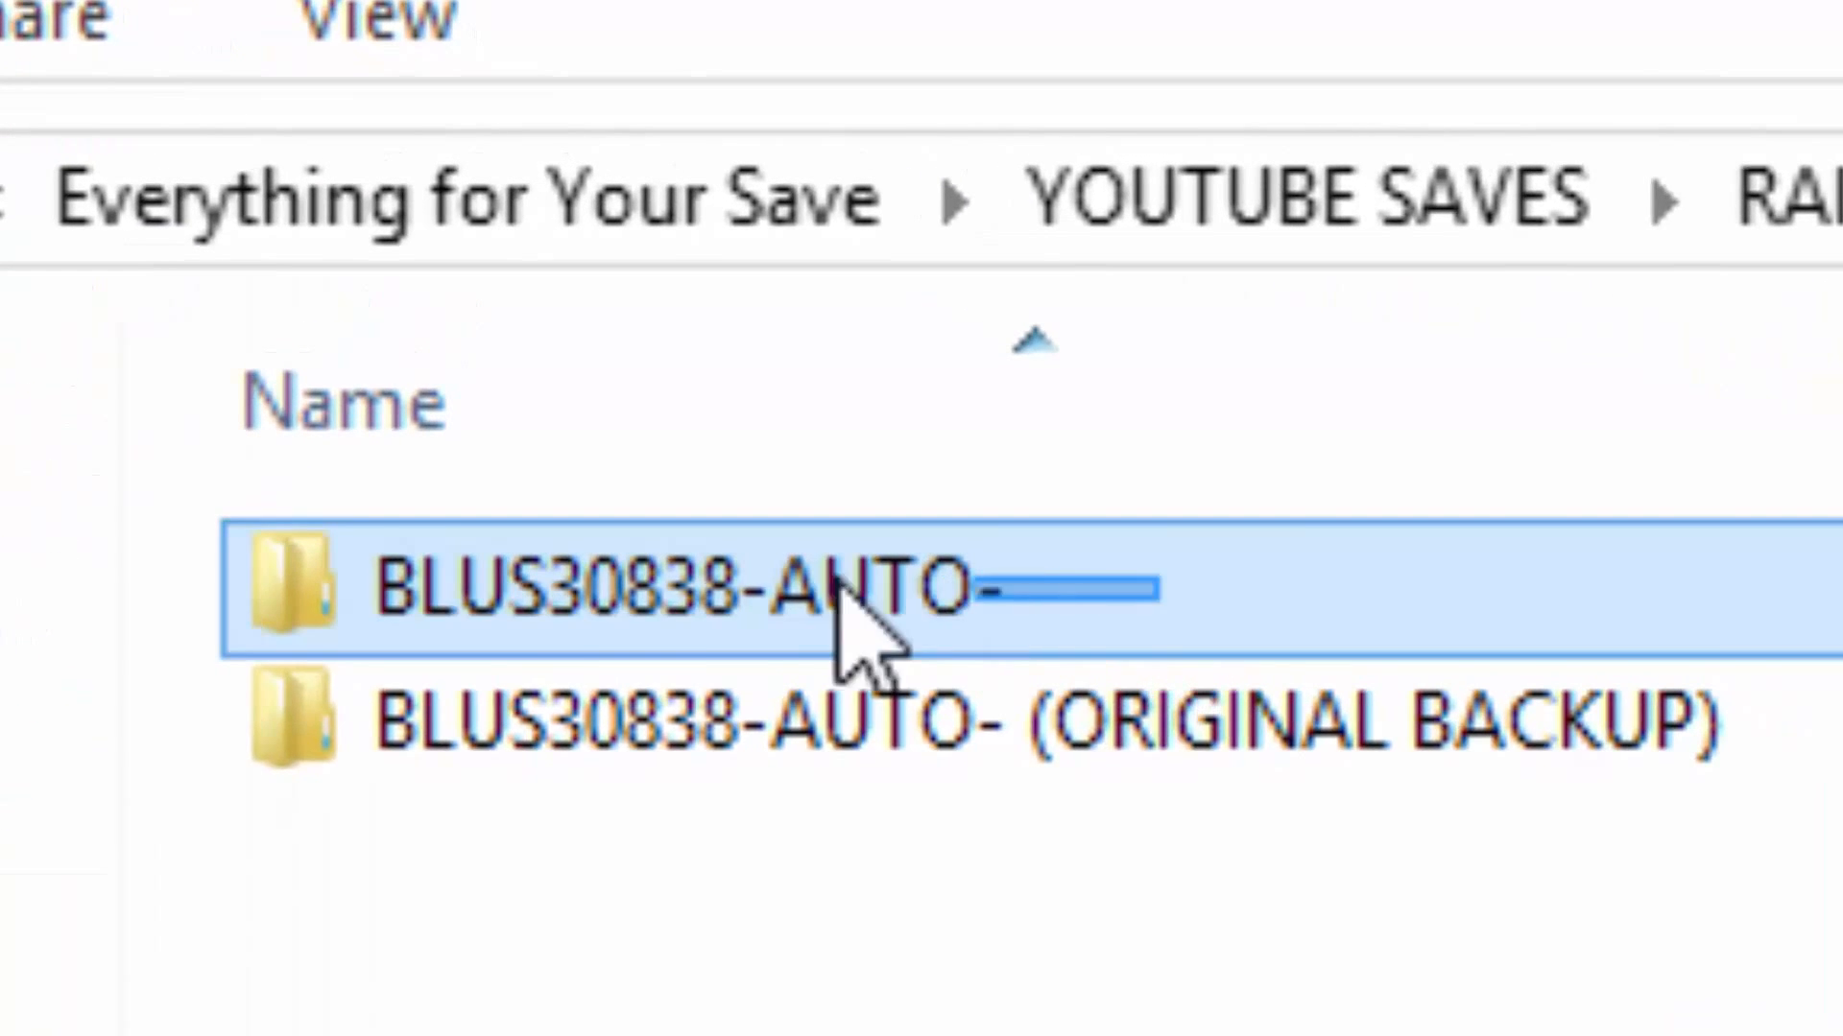
left_click_drag(838, 580, 883, 899)
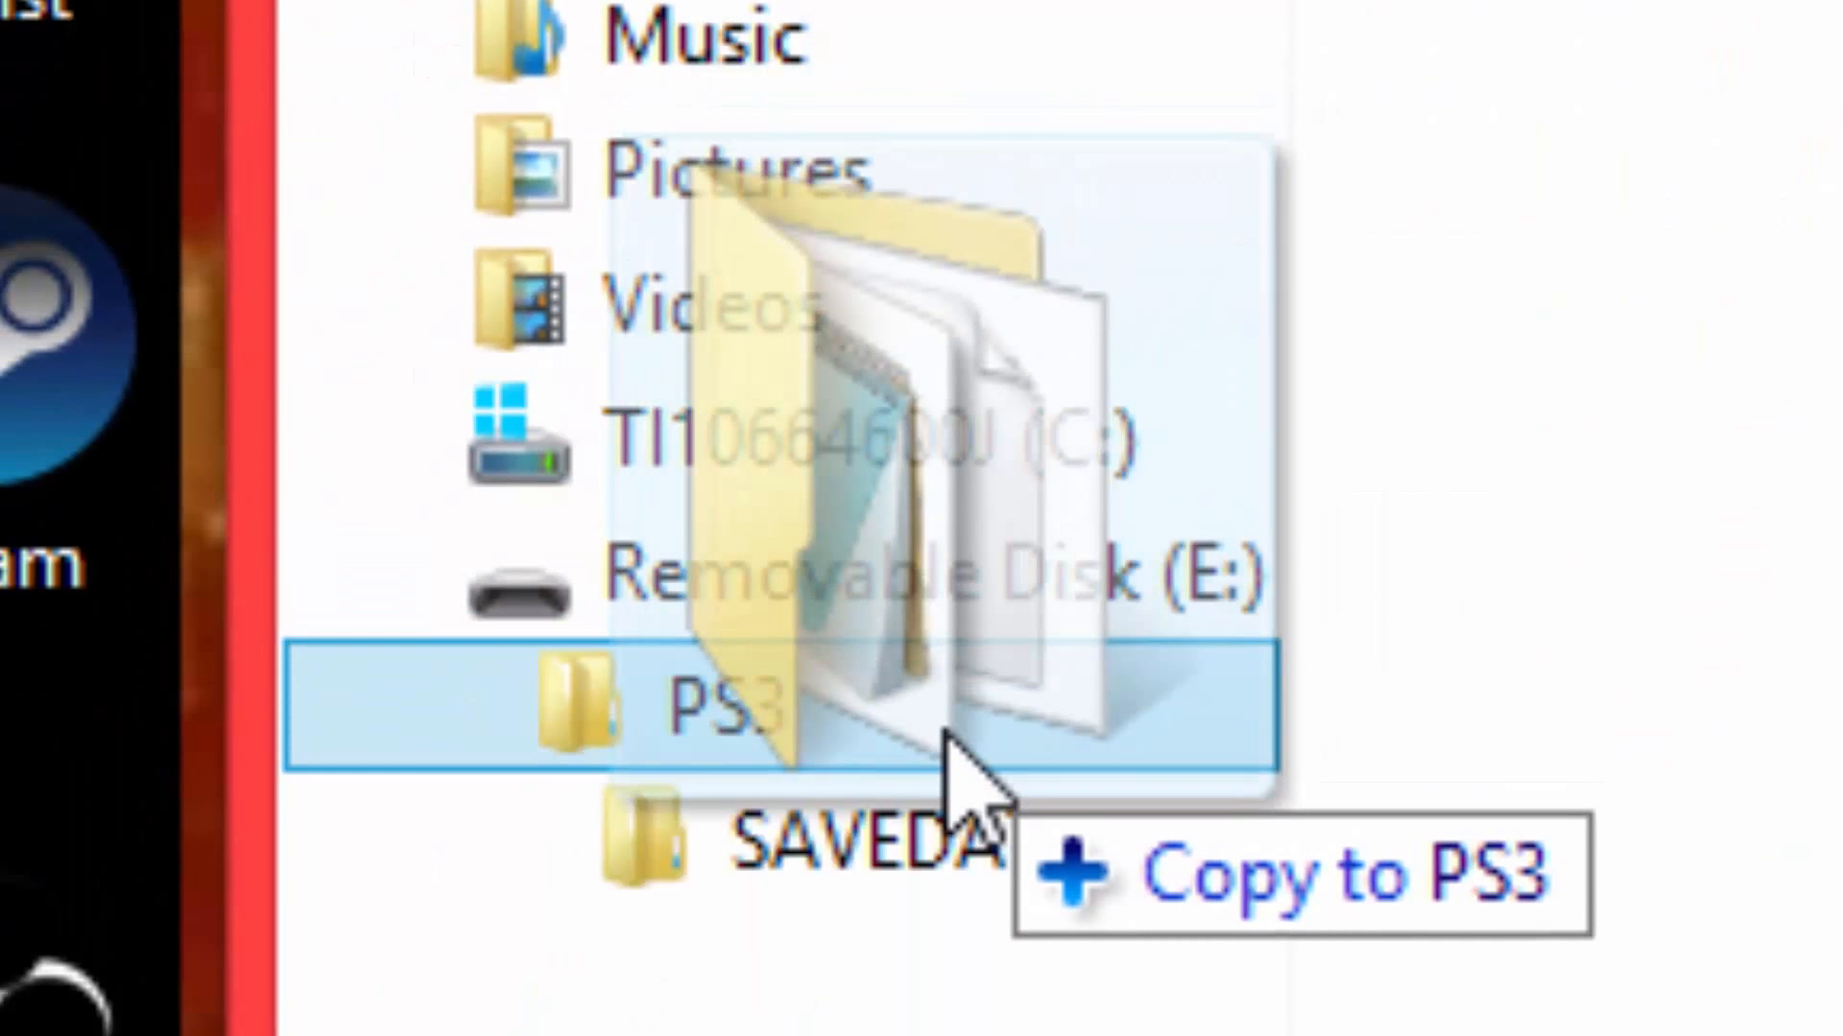
mouse_move(945, 734)
left_mouse_down()
mouse_move(863, 718)
mouse_move(874, 875)
mouse_move(888, 859)
left_mouse_up()
left_click_drag(677, 642, 677, 643)
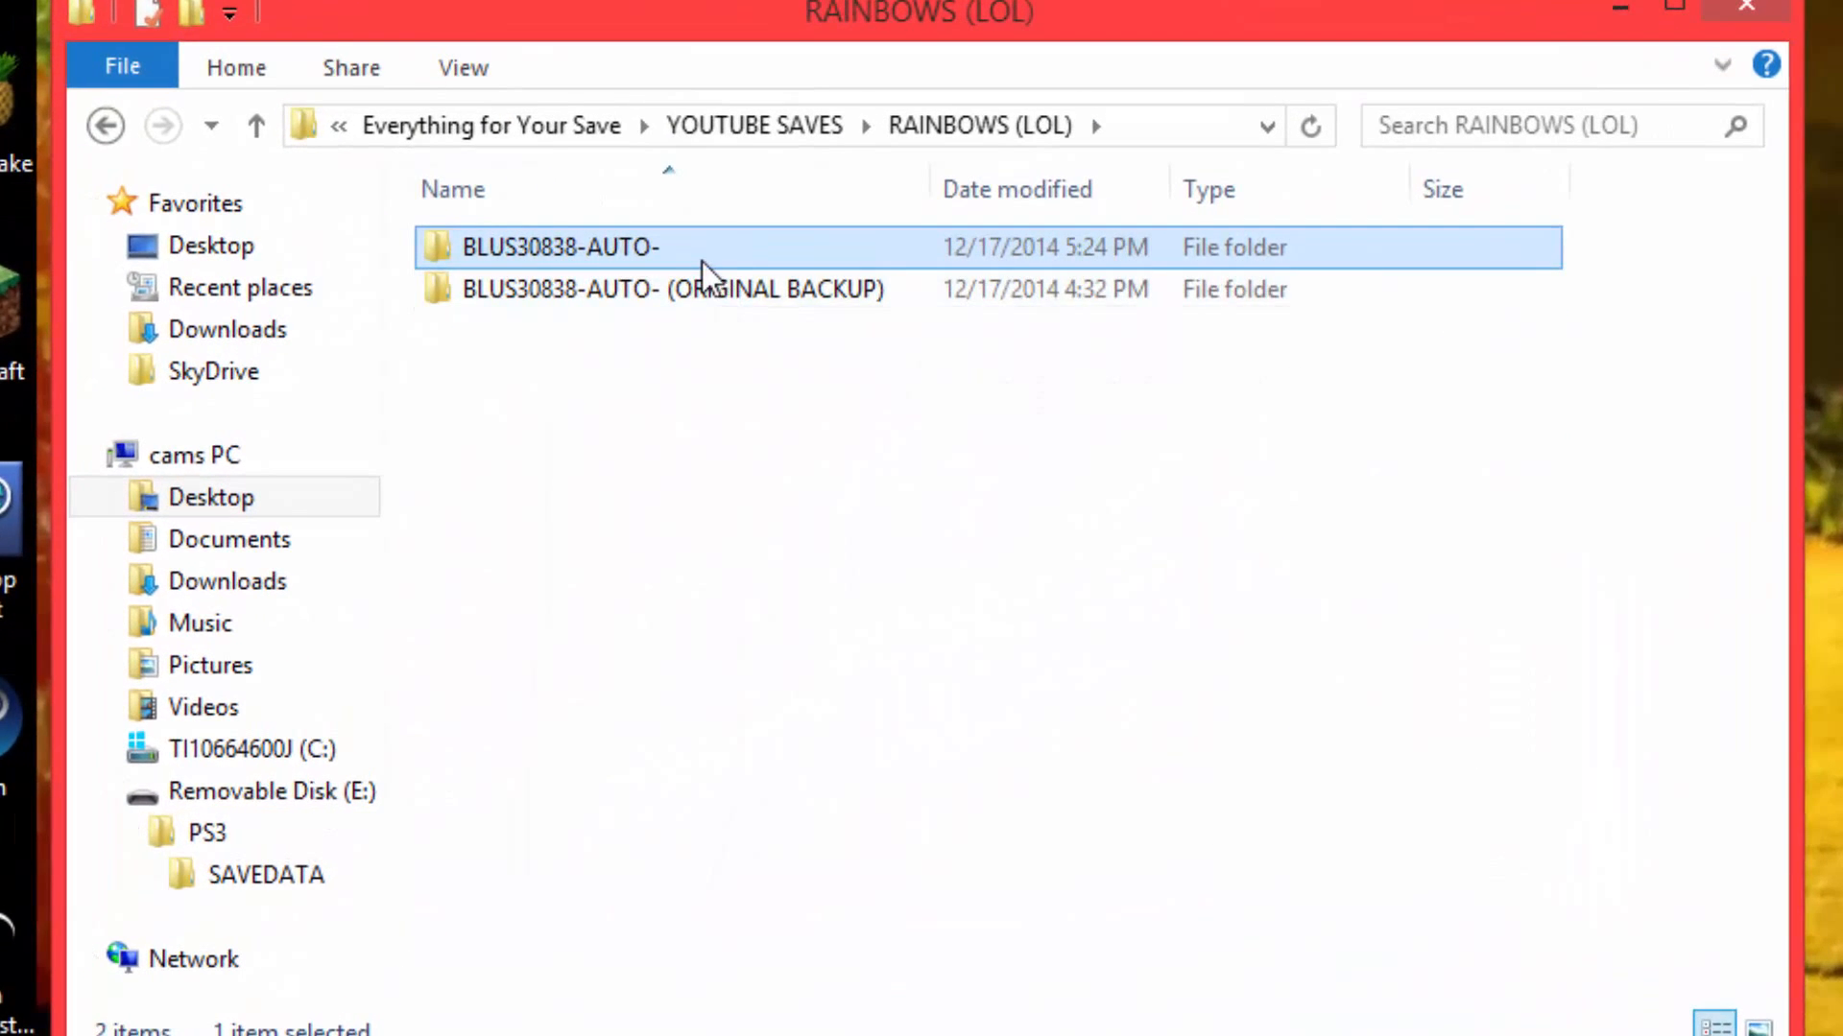
Delete the modded BLUS30838-AUTO- folder from RAINBOWS (LOL), leaving the original backup in place.
left_click(979, 777)
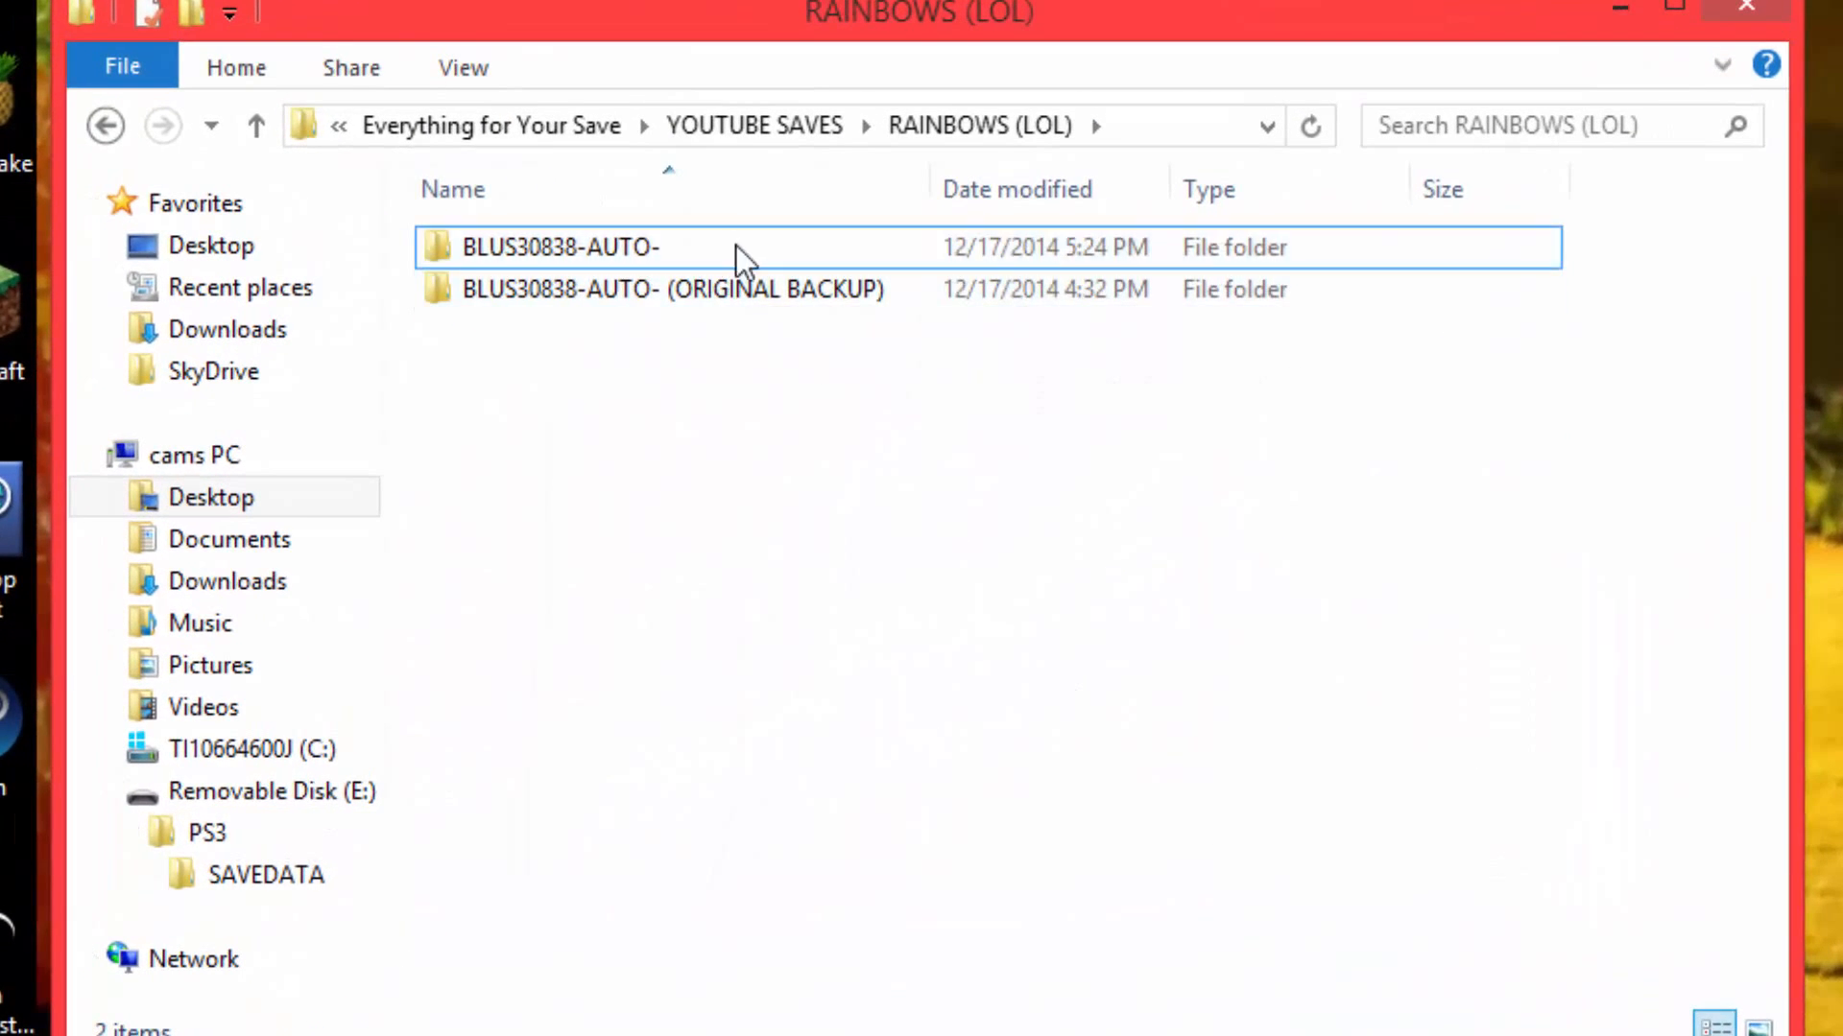
left_click(739, 257)
key("Delete")
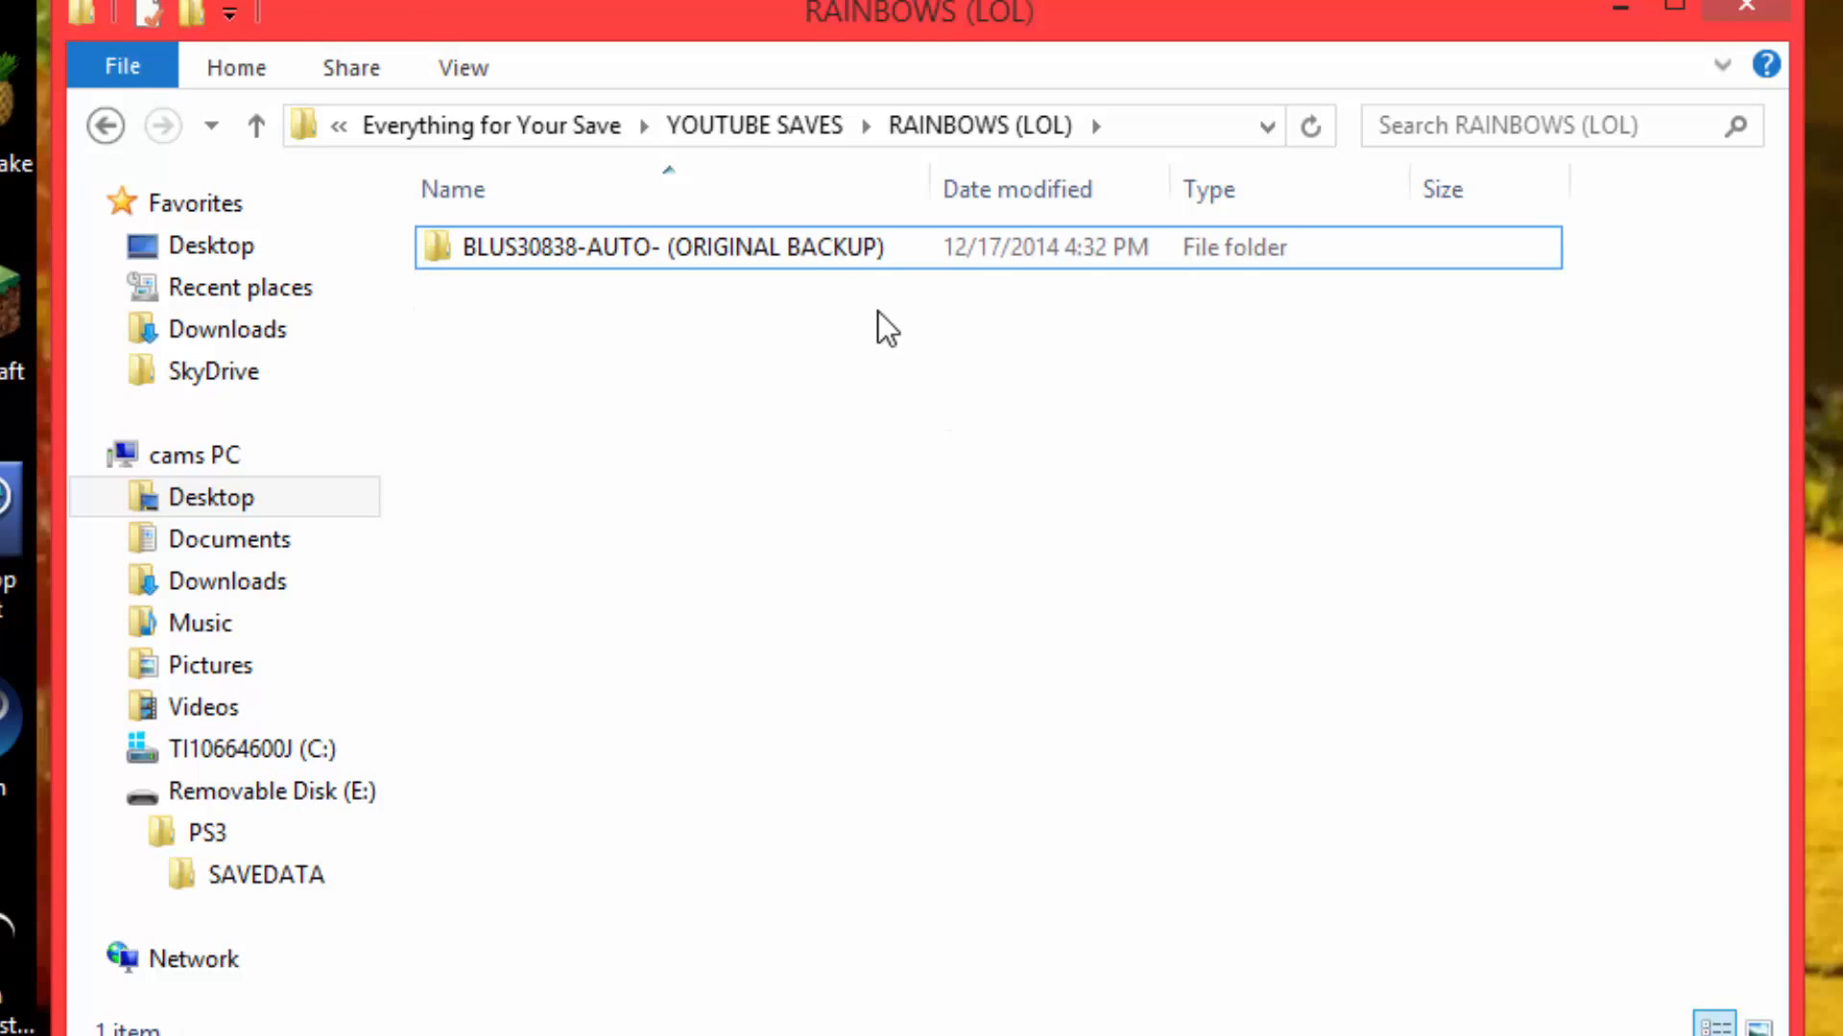
Rename the original backup folder to BLUS30838-AUTO- and close the folder window.
right_click(831, 246)
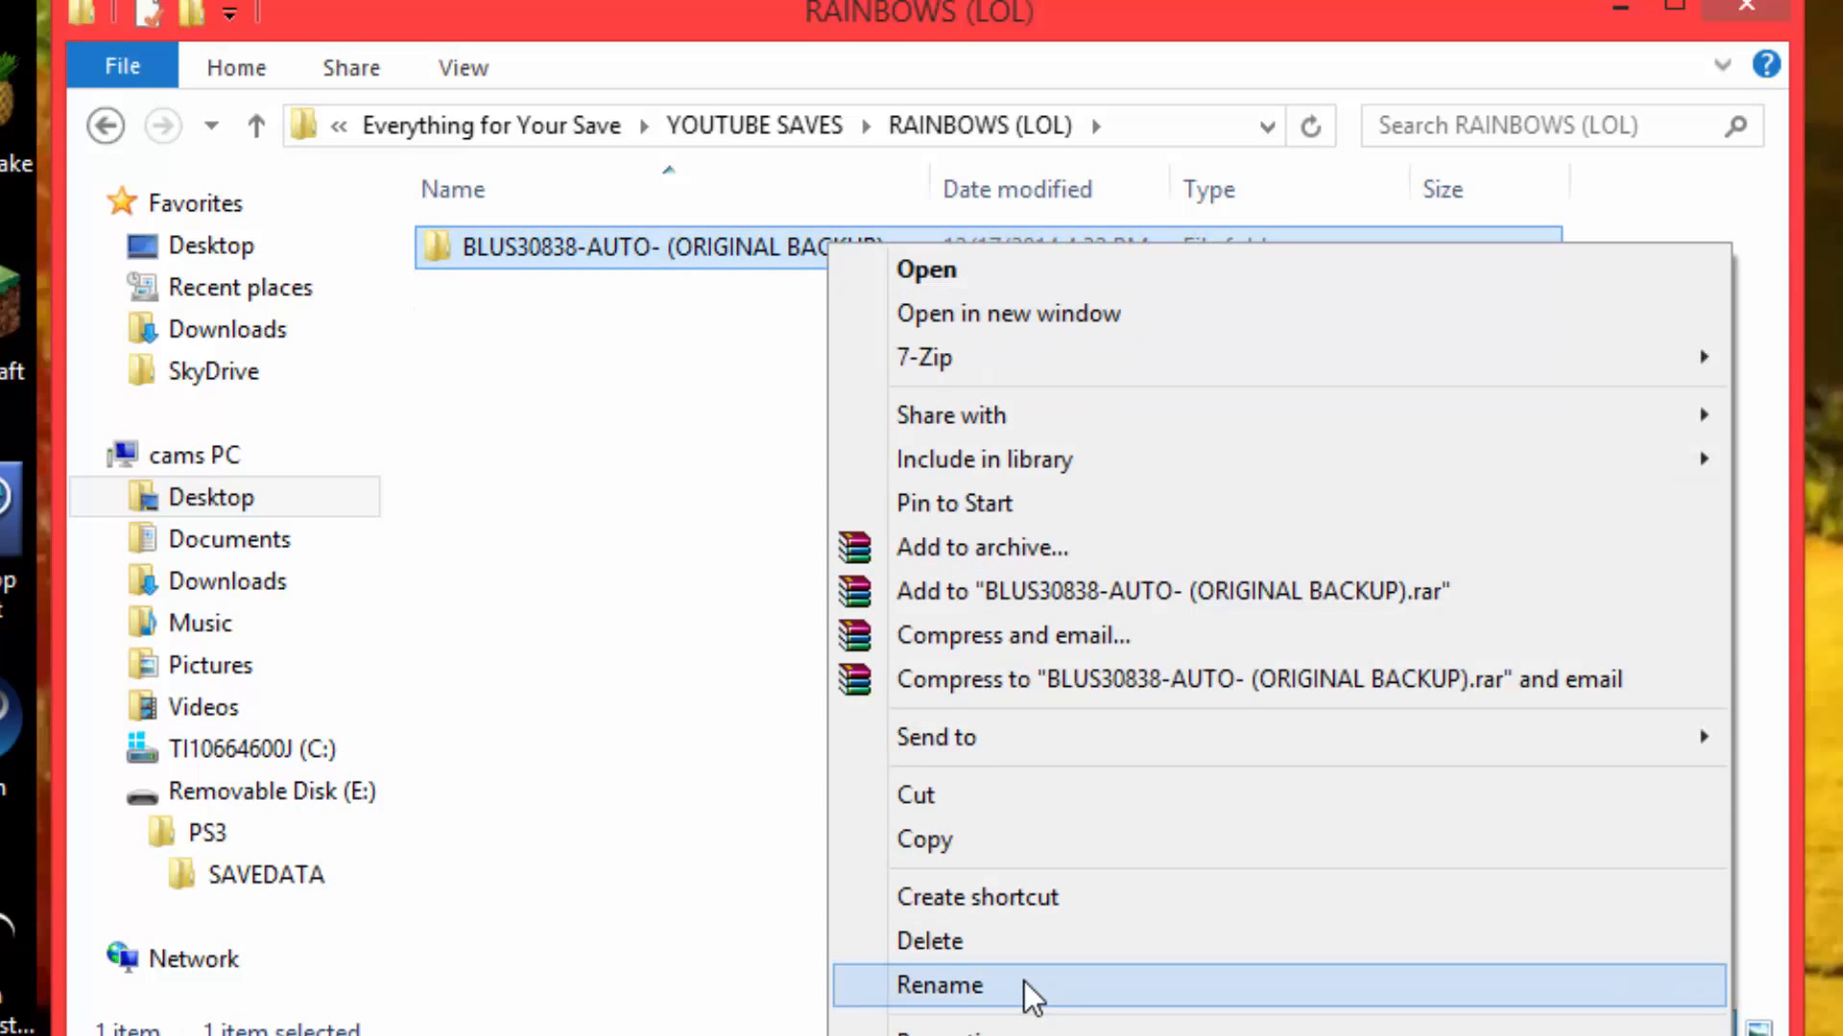
left_click(940, 985)
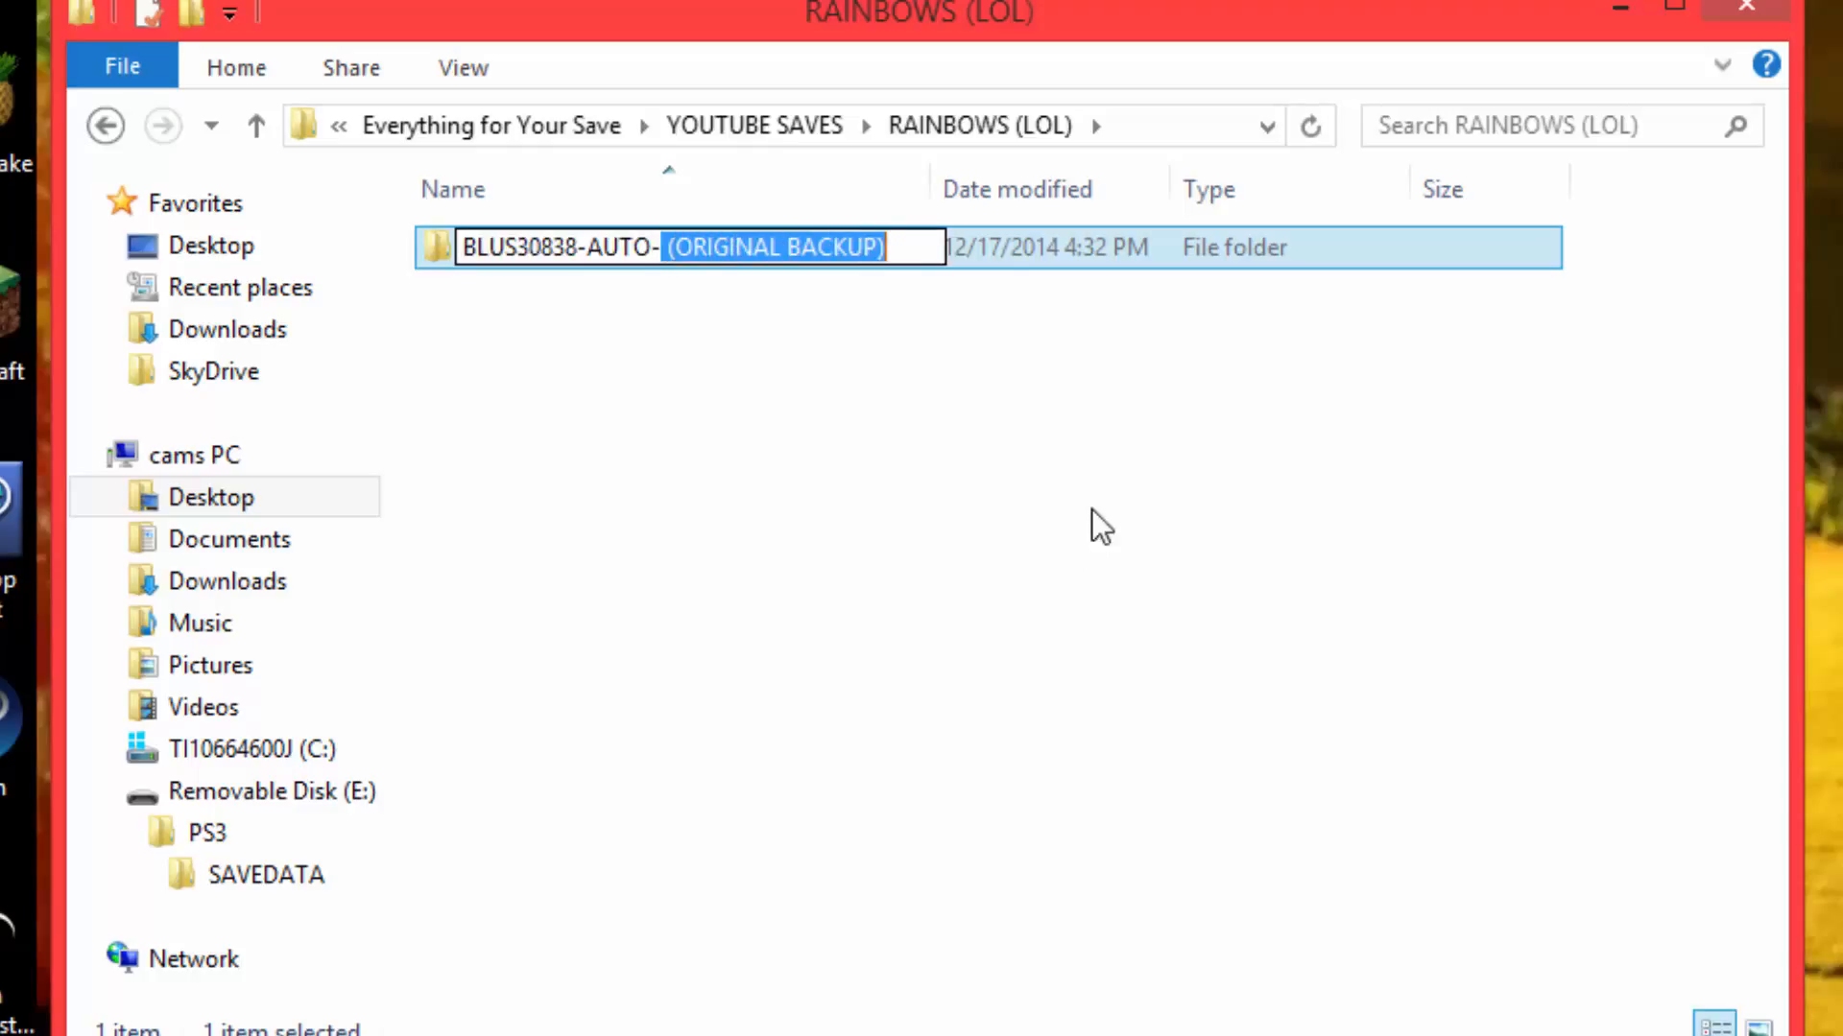
left_click(1111, 528)
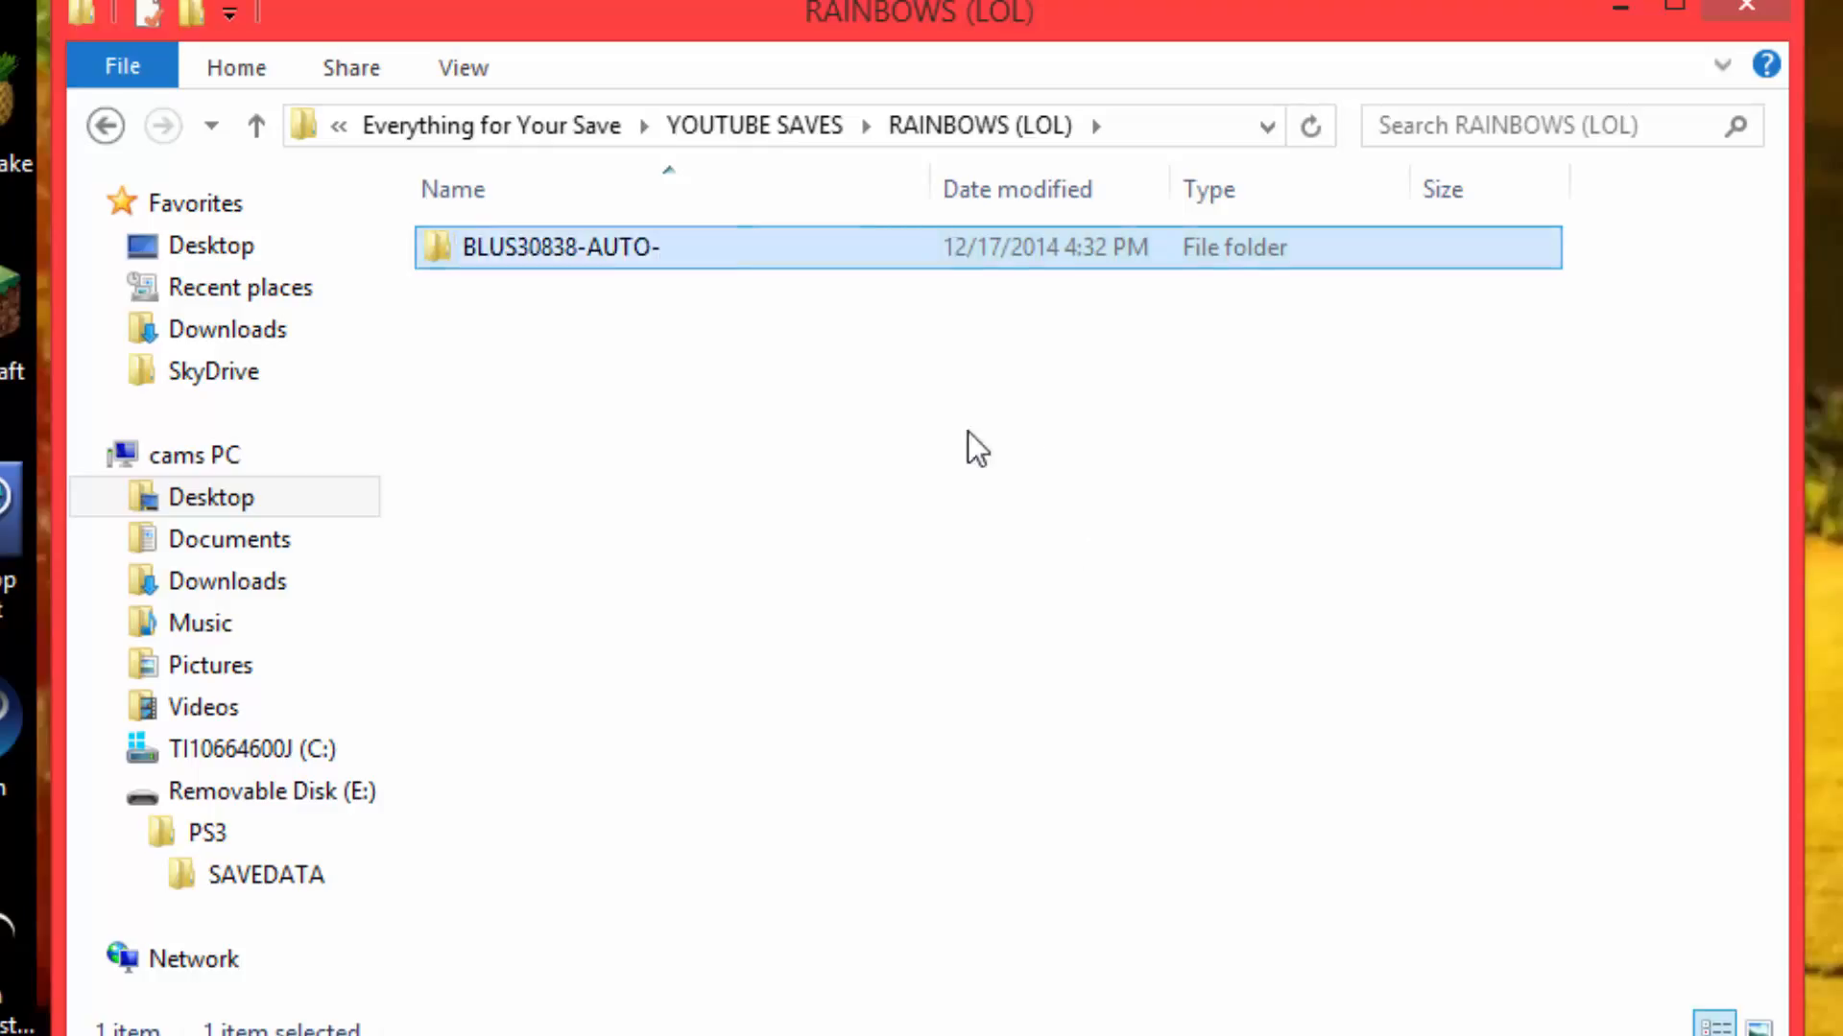
left_click(1766, 6)
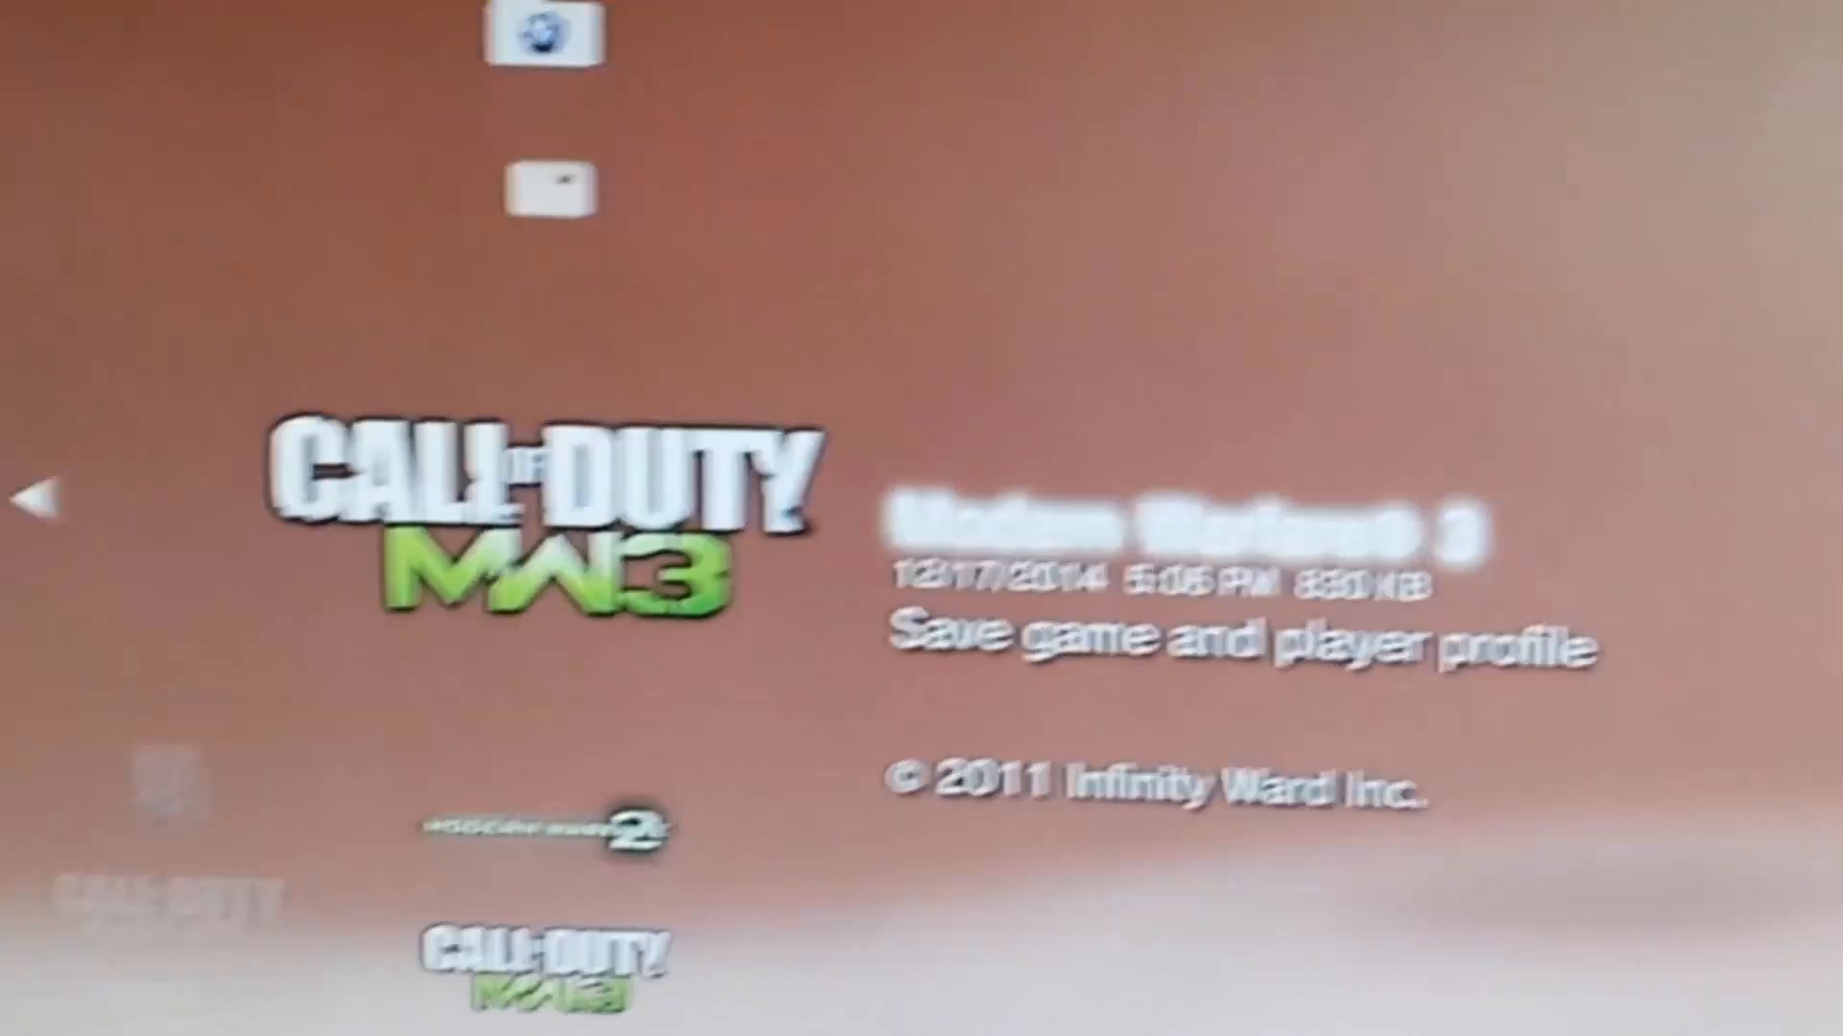
key("Up")
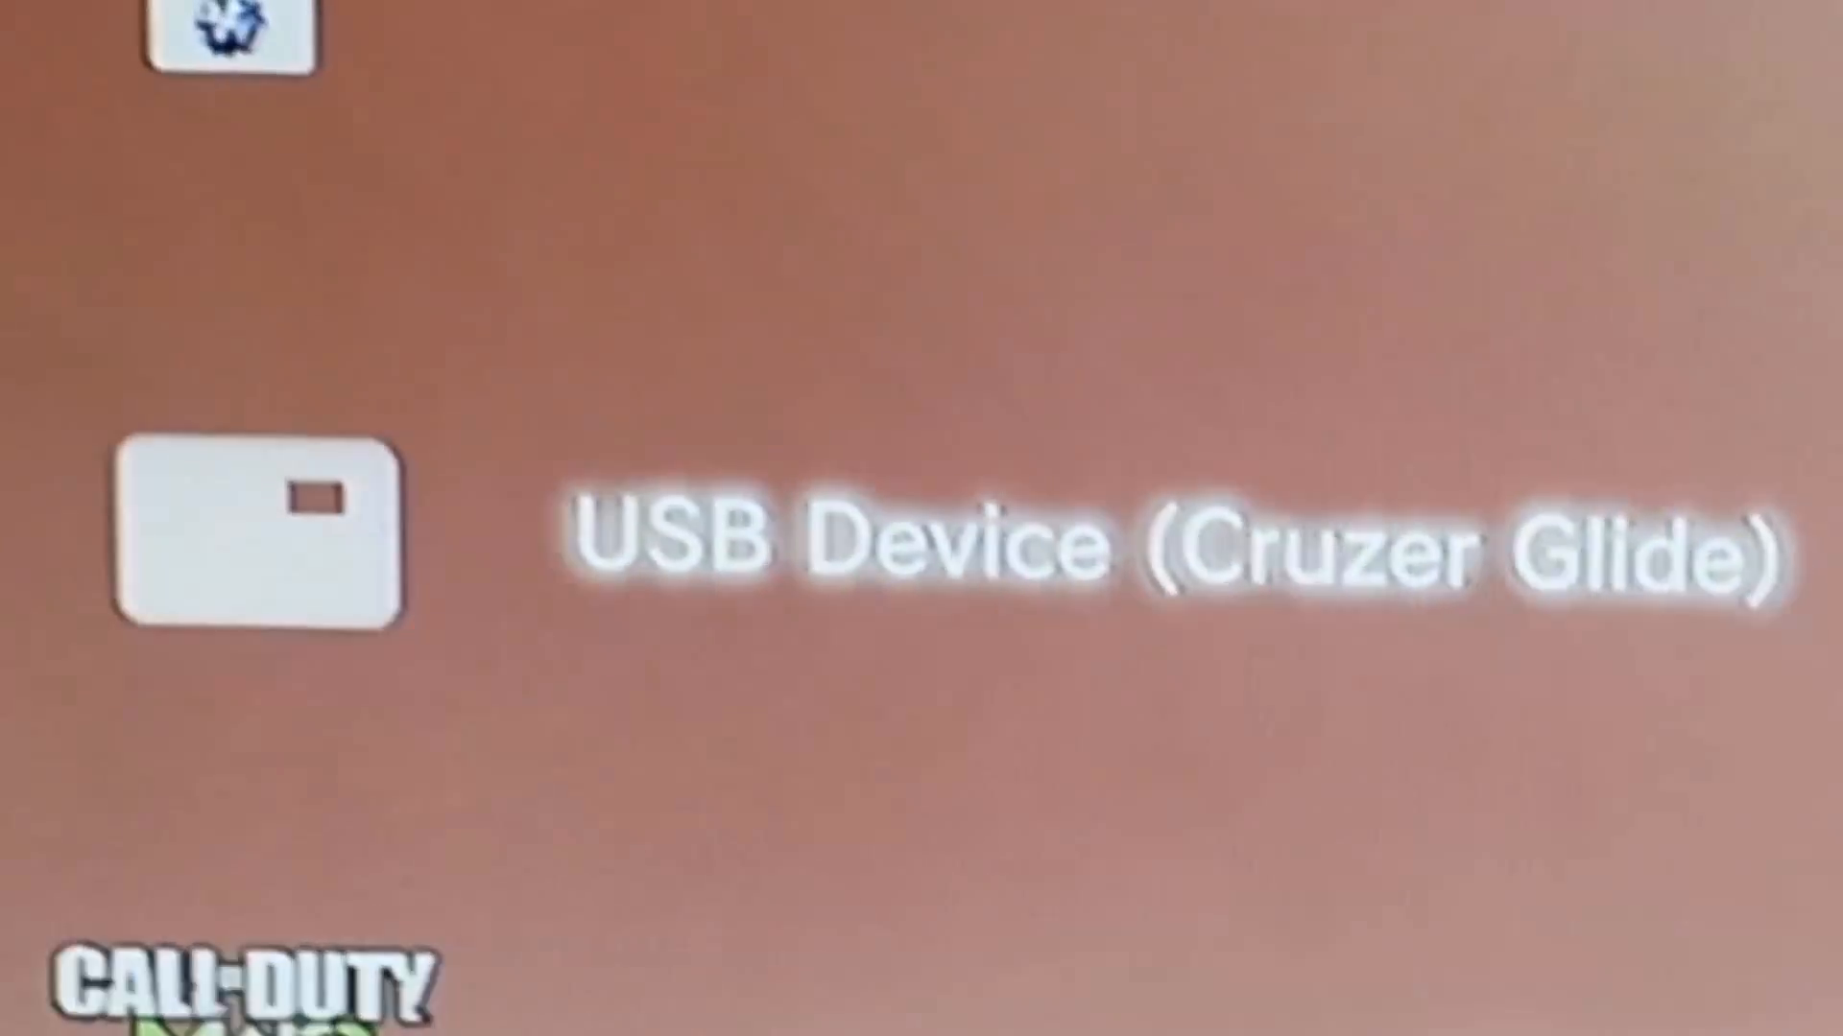
key("Return")
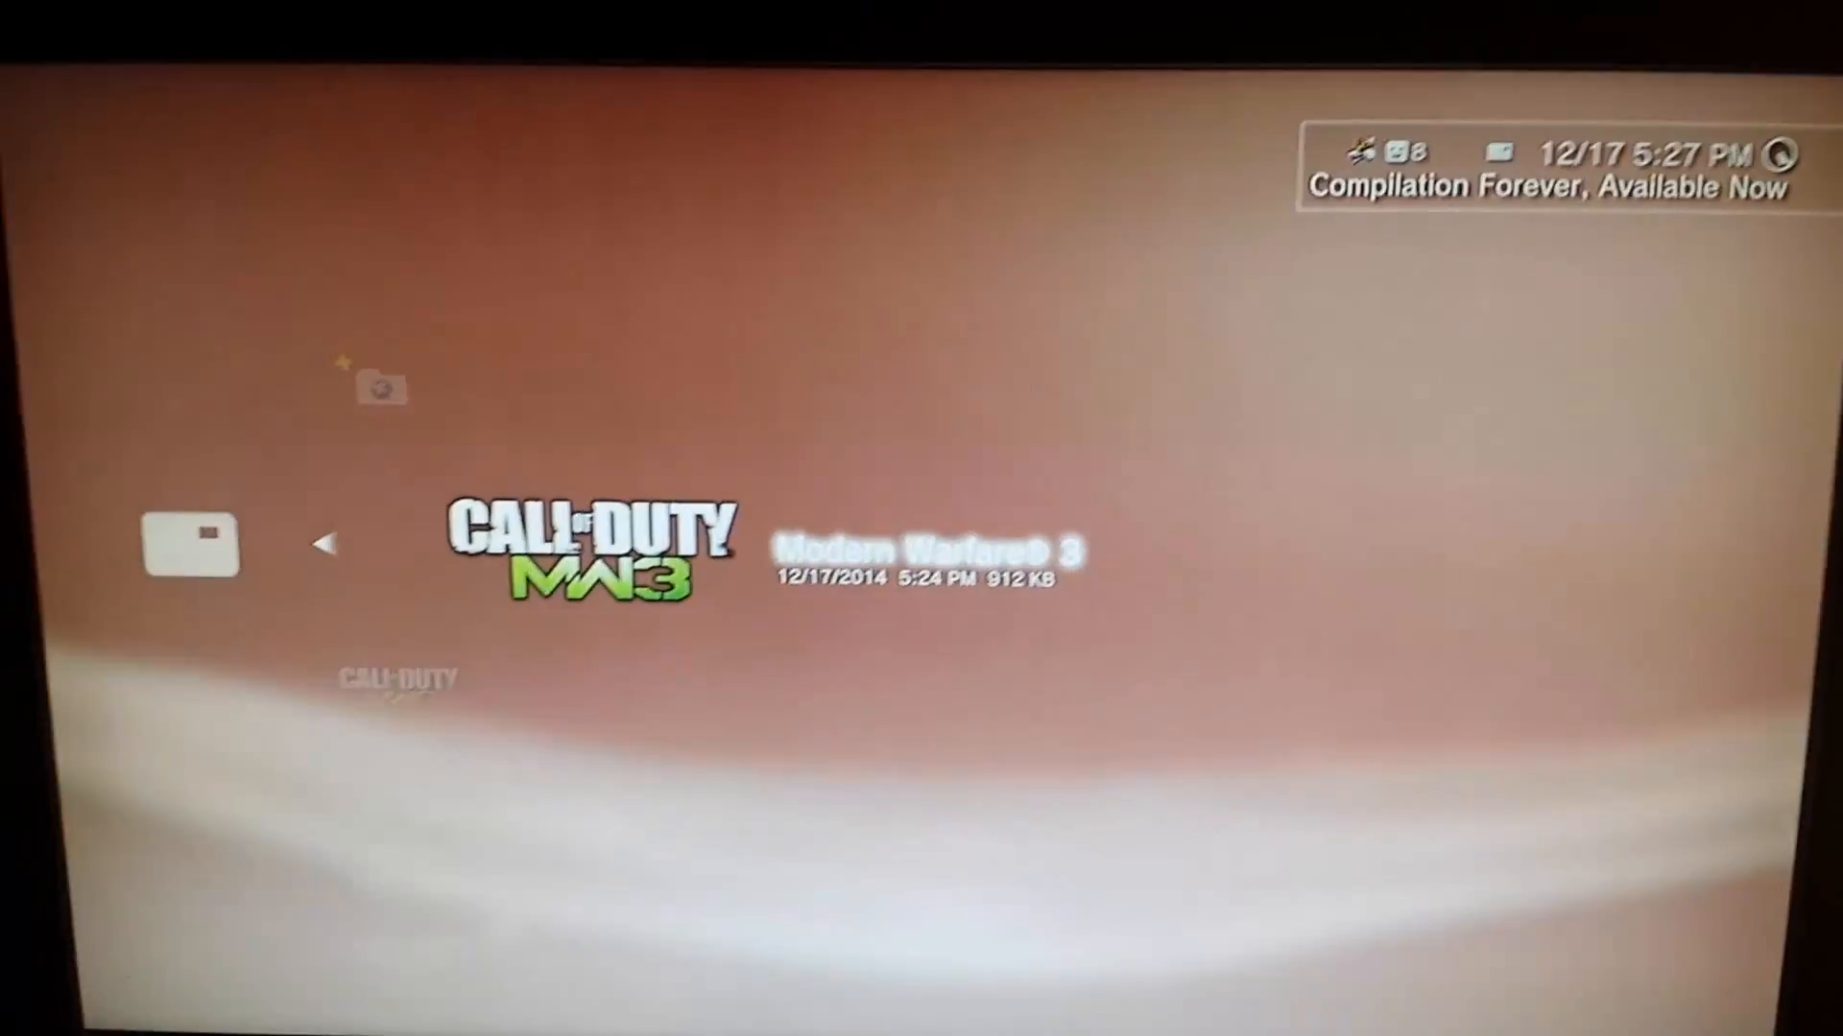
key("Menu")
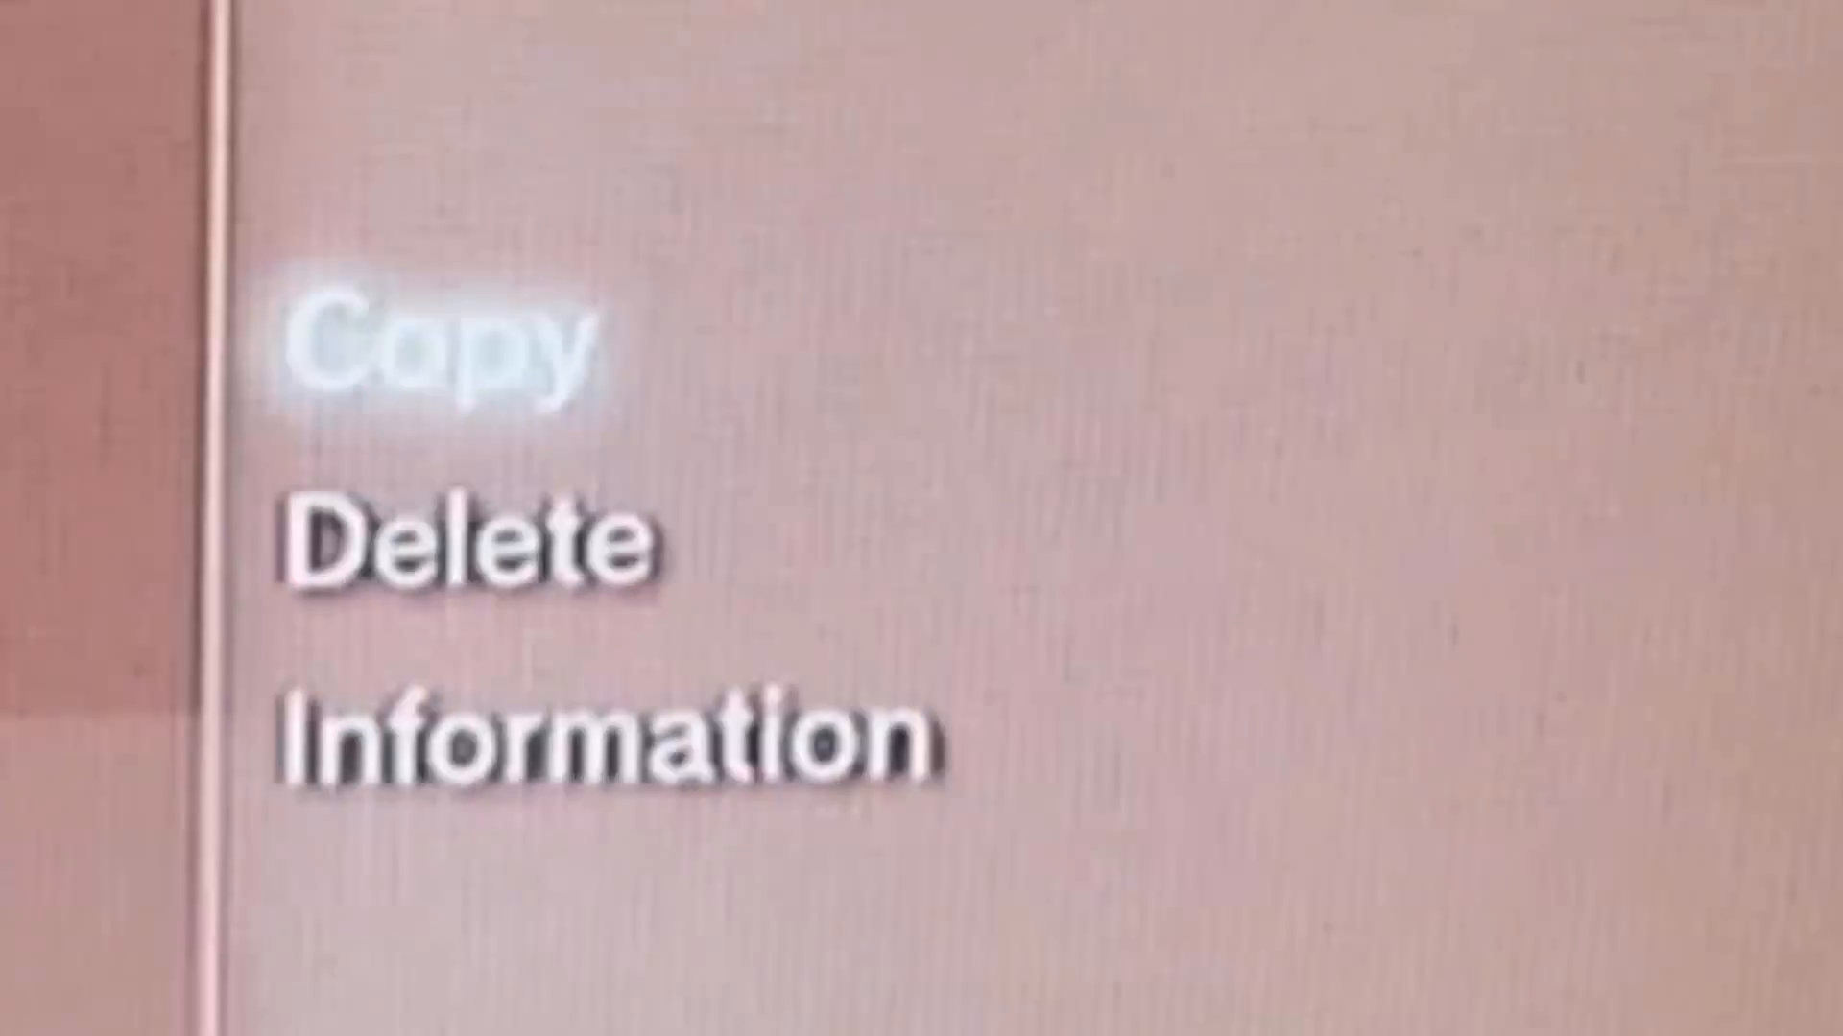
key("Return")
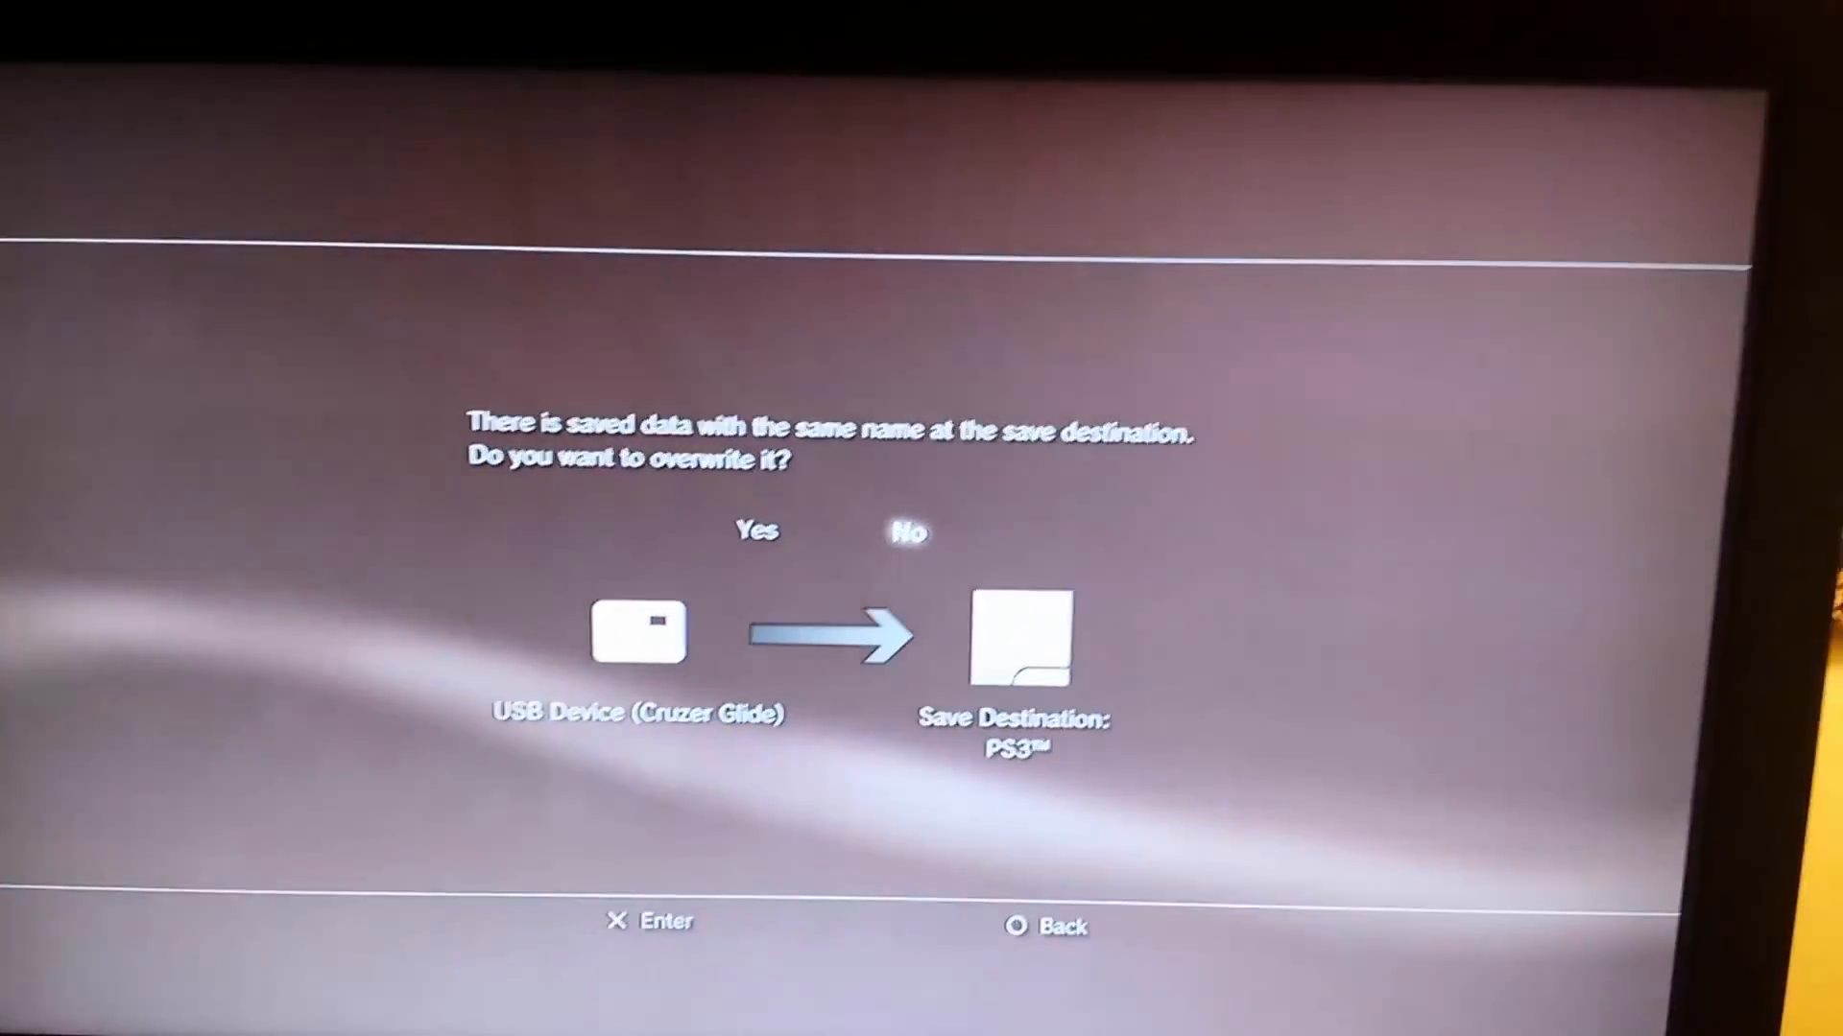
key("Return")
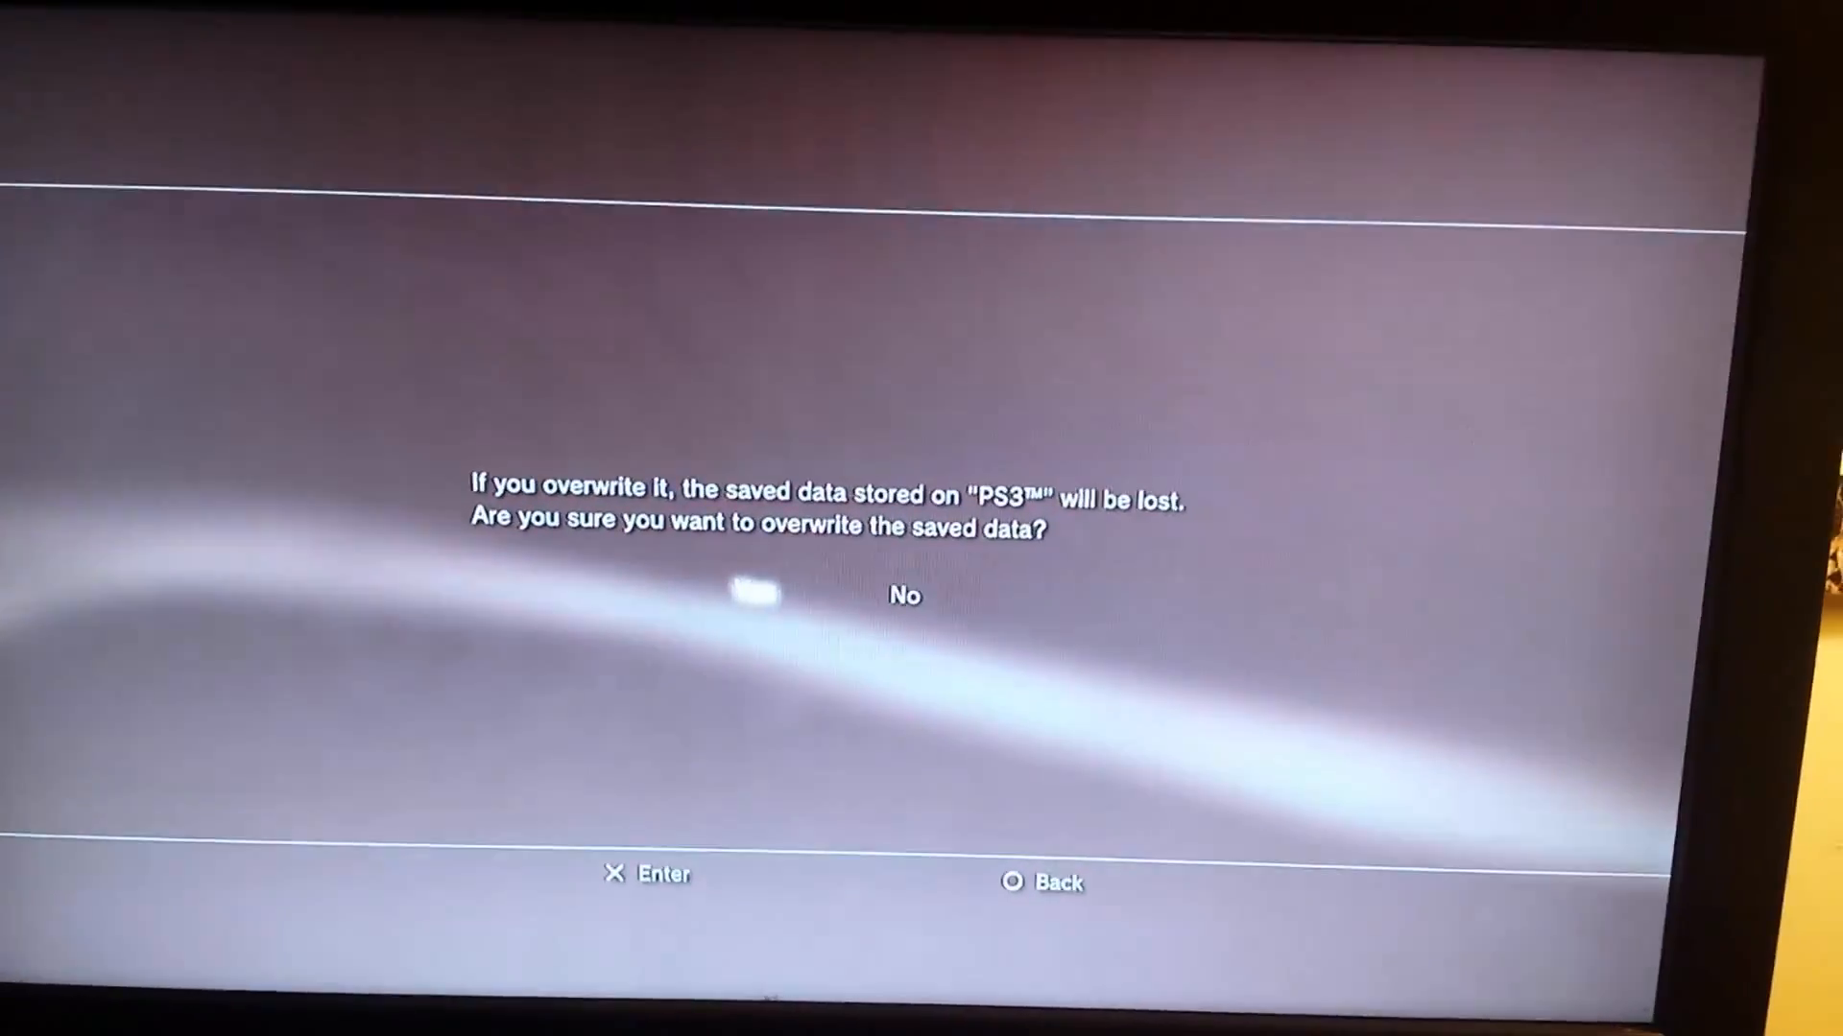
key("Return")
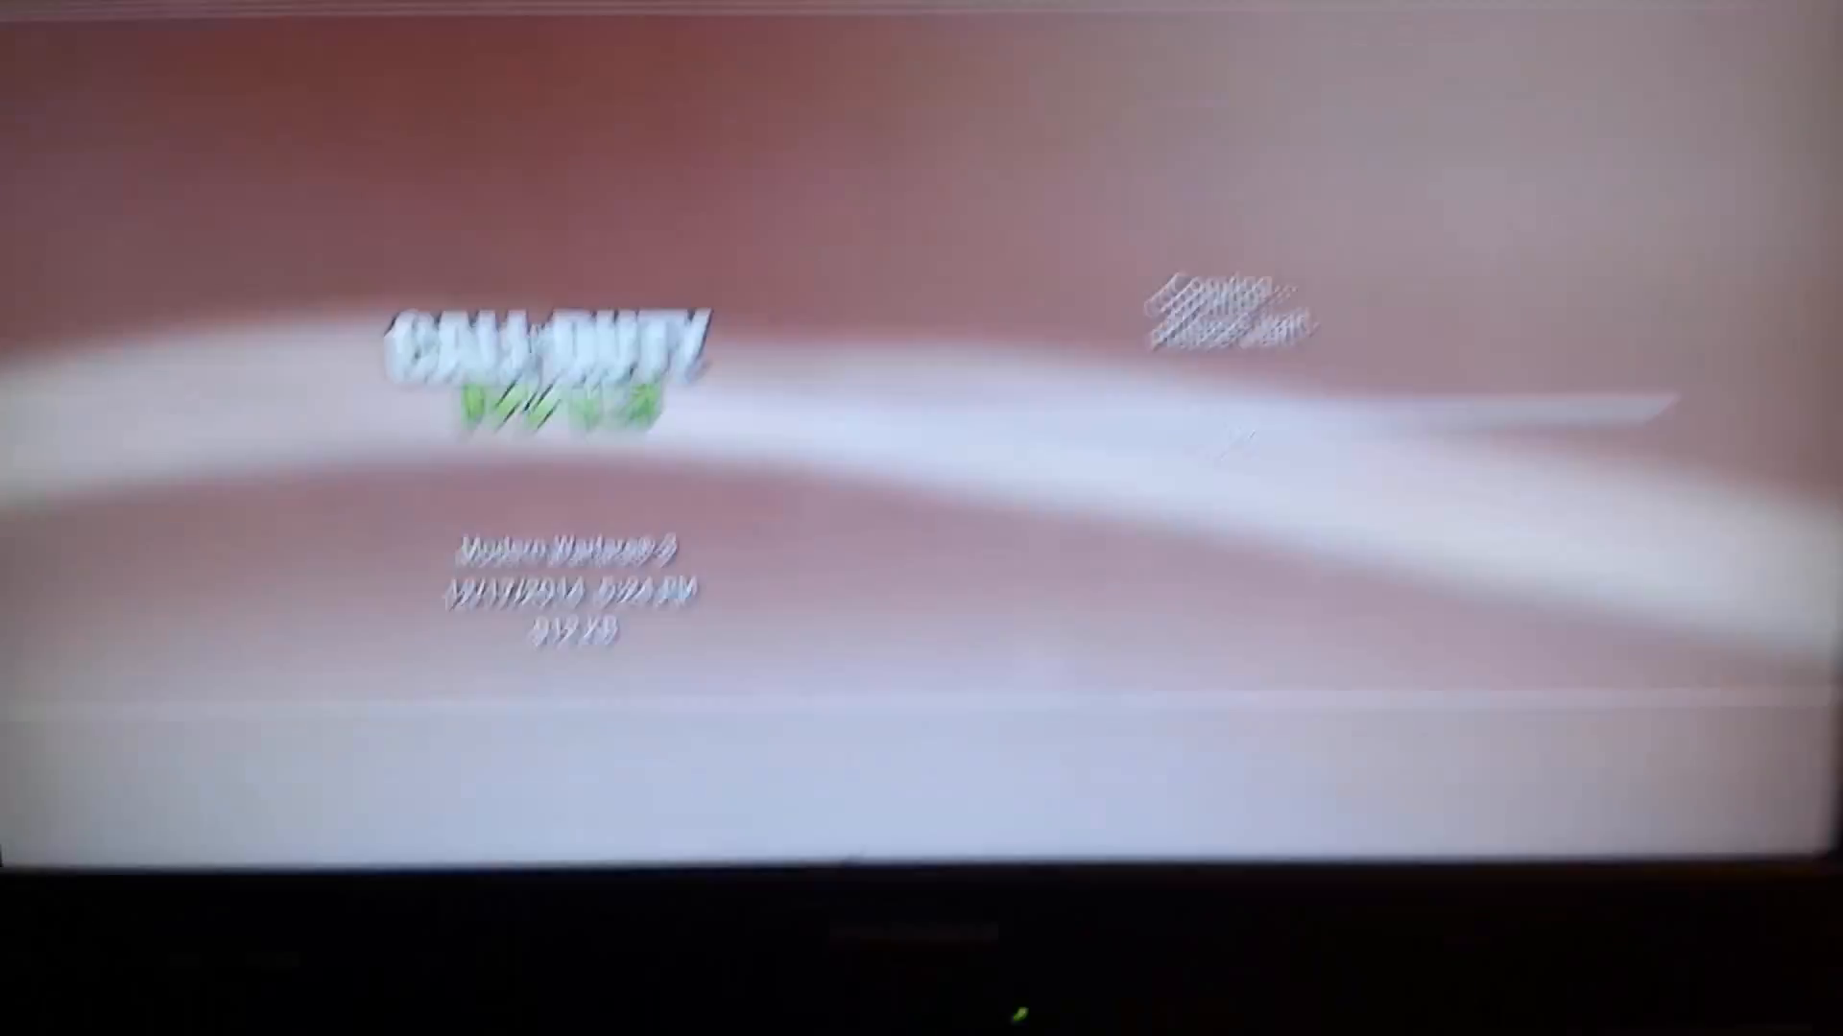